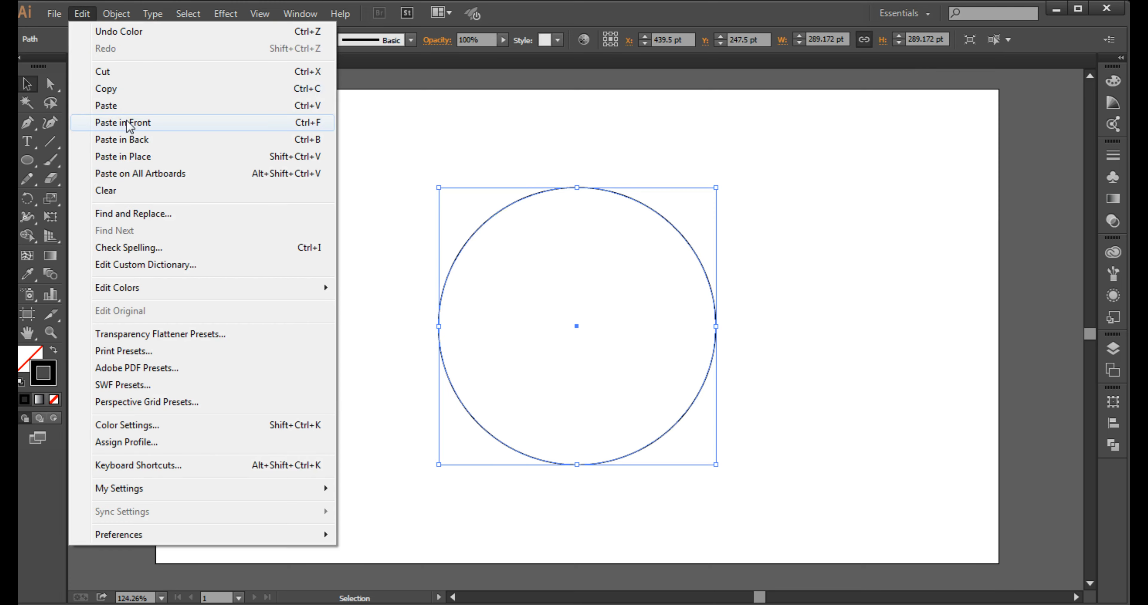
Step: Paste a copy of the circle in front and scale it concentrically to about 225 pt in diameter
left_click(167, 124)
left_click_drag(577, 188, 570, 219)
left_click(670, 151)
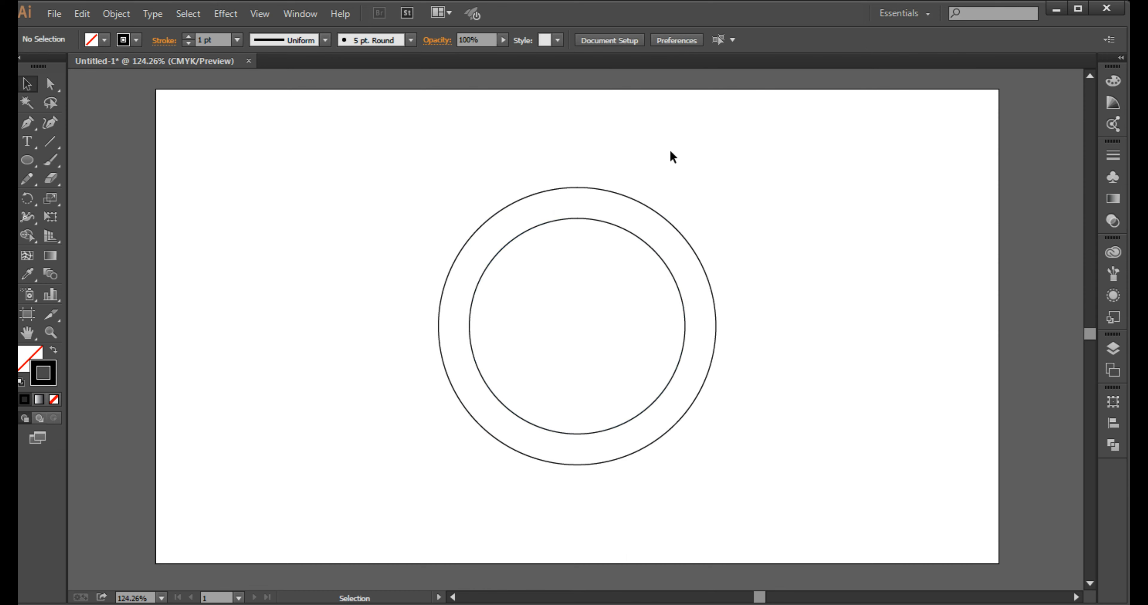
Step: Duplicate the second circle in place and scale the copy concentrically to about 199 pt in diameter
left_click_drag(568, 273, 568, 273)
left_click(541, 249)
left_click(516, 235)
left_click(82, 14)
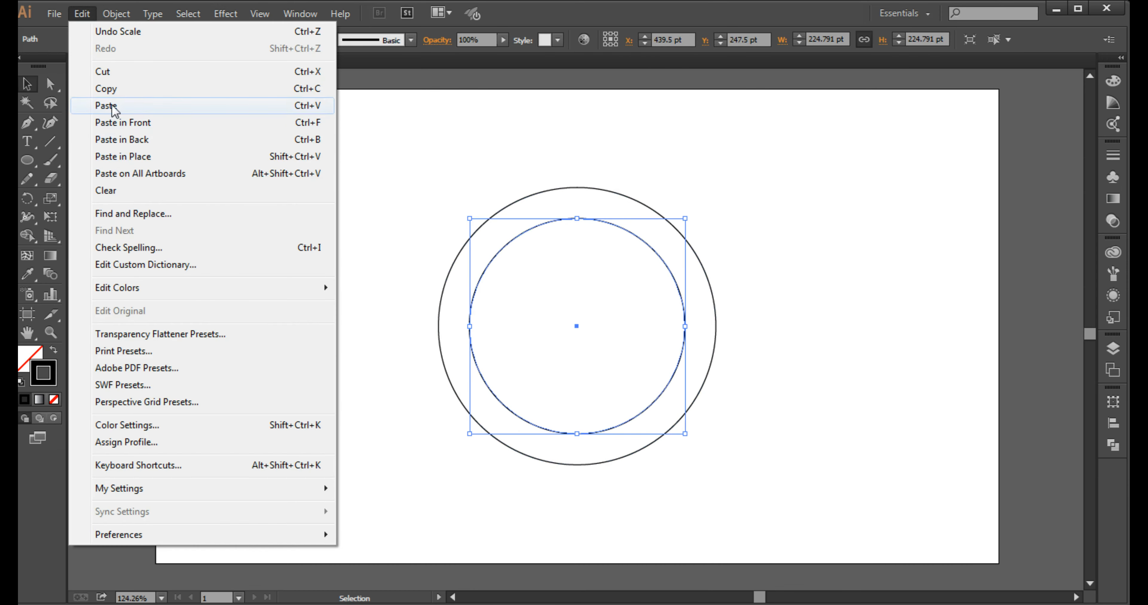
left_click(105, 89)
left_click(87, 17)
left_click(140, 123)
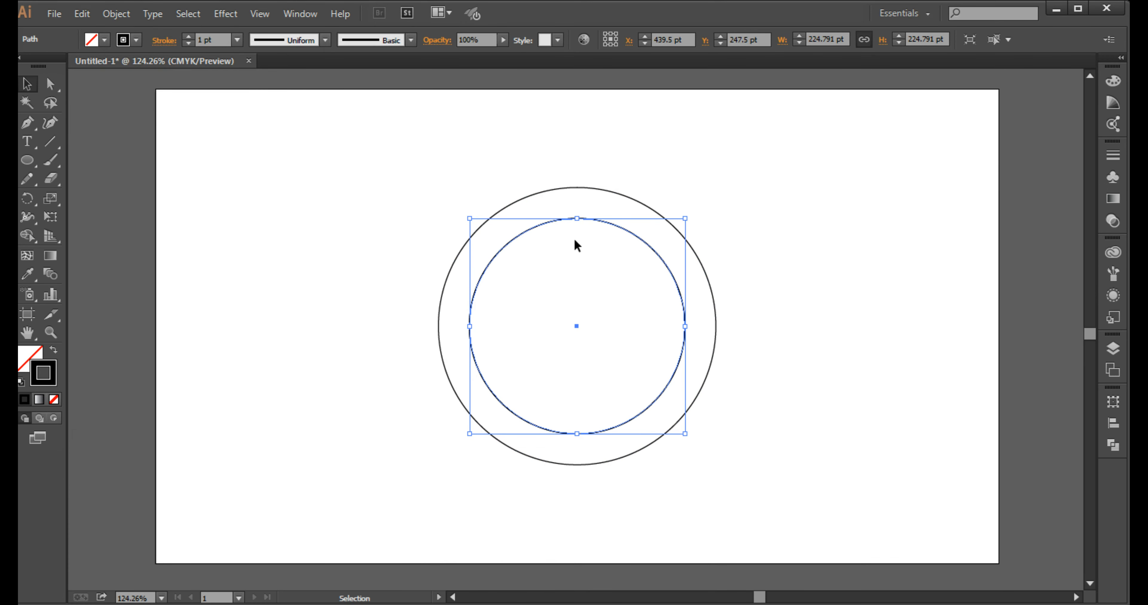
left_click_drag(577, 218, 577, 232)
Step: Duplicate the third circle in place and scale the copy concentrically into a clearly smaller fourth circle
left_click(82, 14)
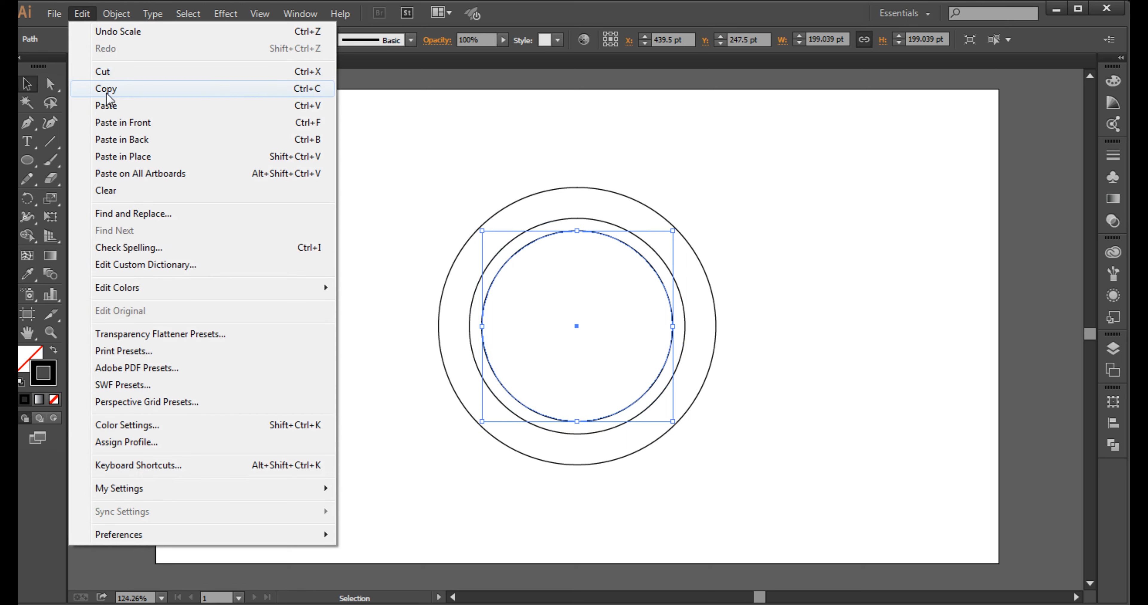
left_click(107, 86)
left_click(81, 14)
left_click(123, 121)
left_click_drag(576, 231, 581, 260)
key("ctrl+z")
left_click(668, 249)
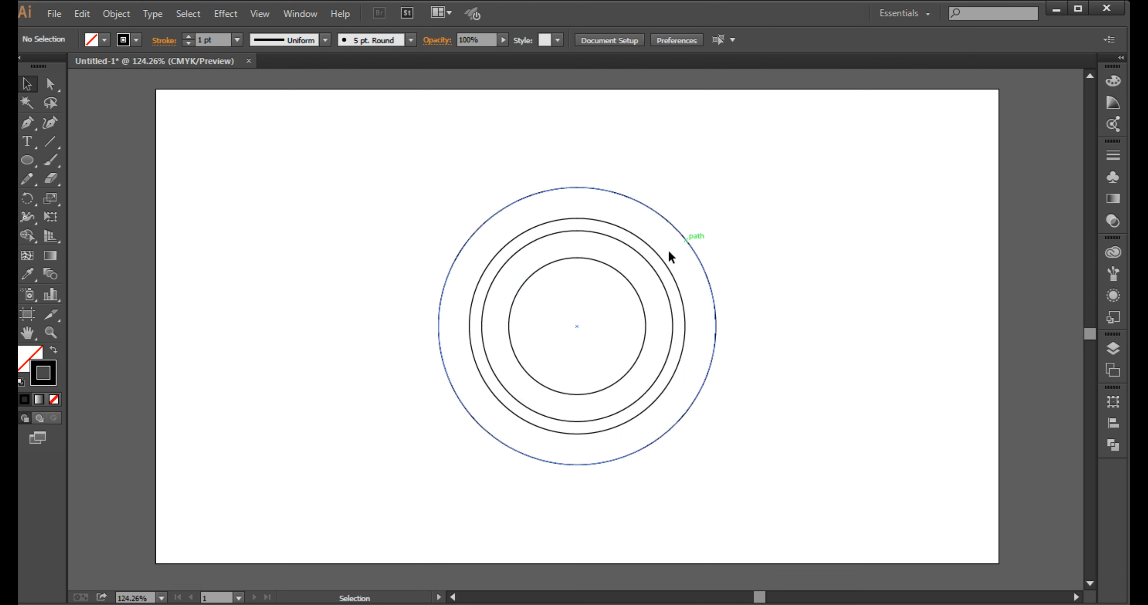
Step: Scale the two innermost circles down together about their centre, bringing the smallest to about 134 pt in diameter
left_click(660, 286)
left_click(642, 300, "shift")
left_click_drag(672, 231, 666, 237)
left_click(716, 200)
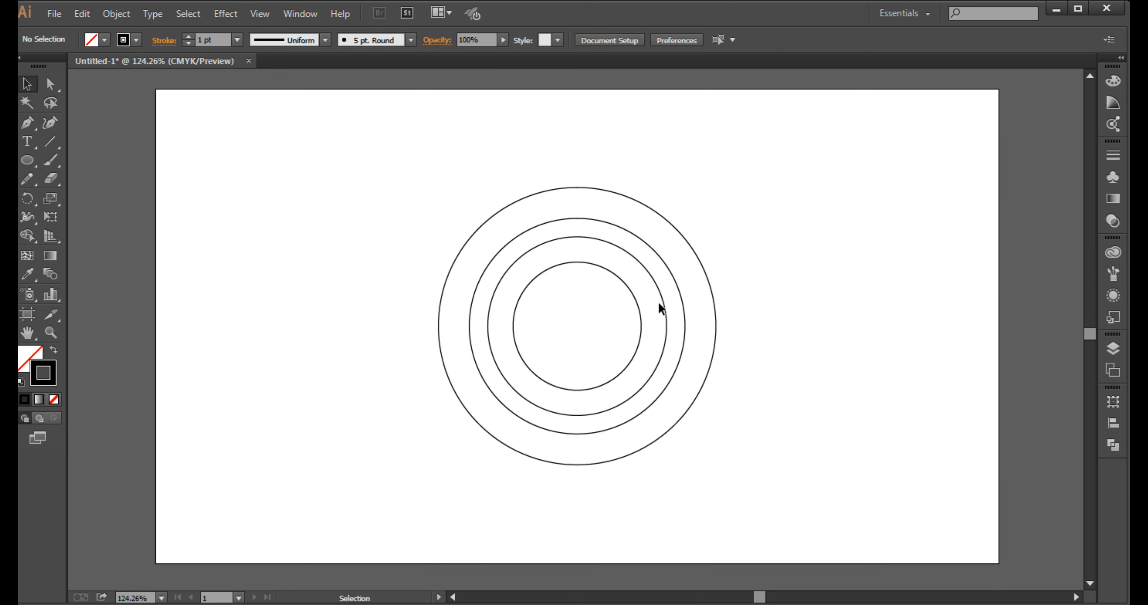
Step: Shrink only the innermost circle slightly about its centre
left_click(634, 298)
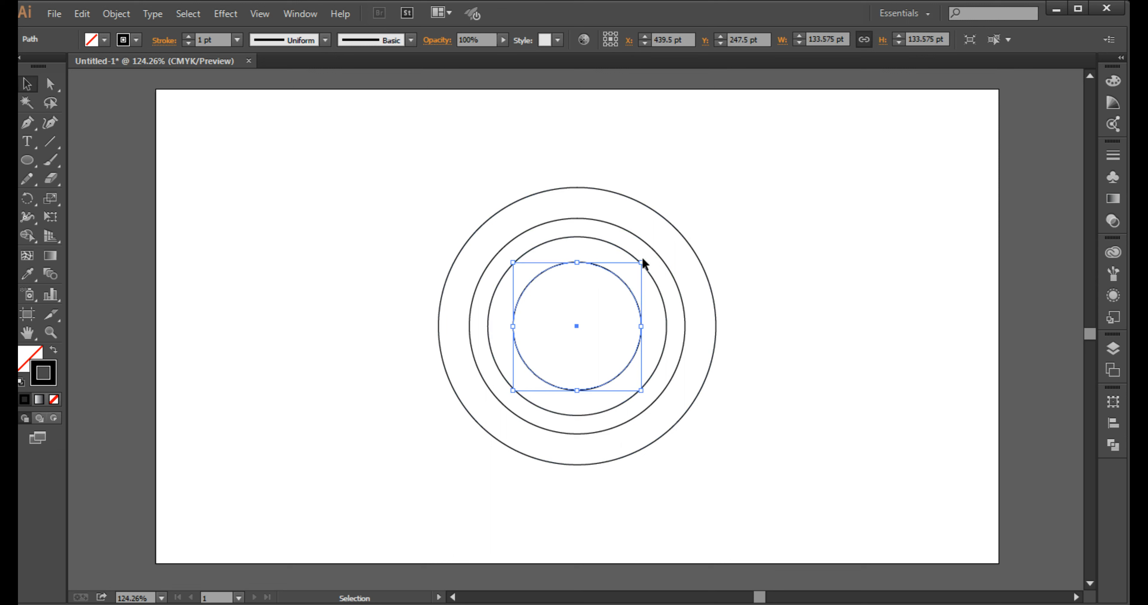
left_click_drag(642, 263, 635, 268)
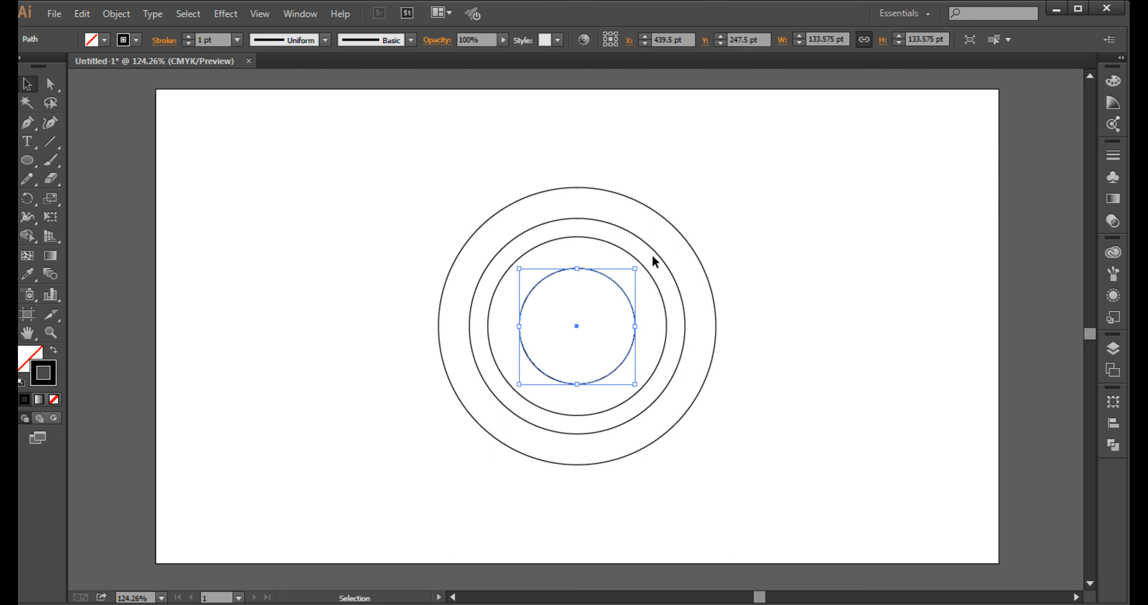
left_click(704, 219)
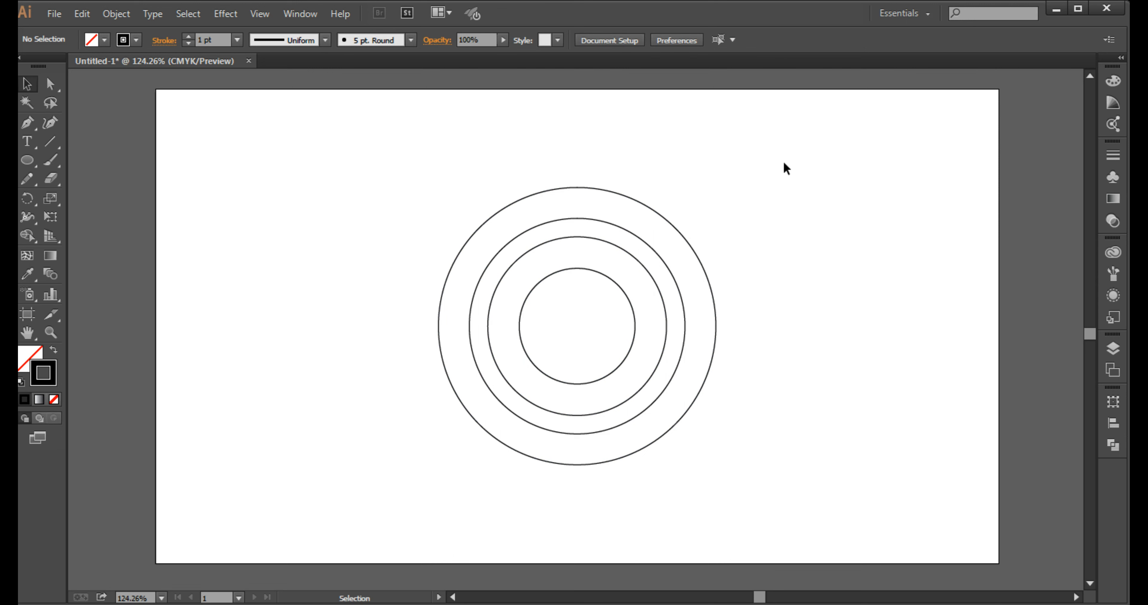
Step: Draw a horizontal line about 479 pt long across all the circles near their centre
left_click_drag(785, 161, 420, 461)
left_click(173, 213)
mouse_move(357, 318)
left_mouse_down()
mouse_move(546, 318)
mouse_move(816, 354)
left_mouse_up()
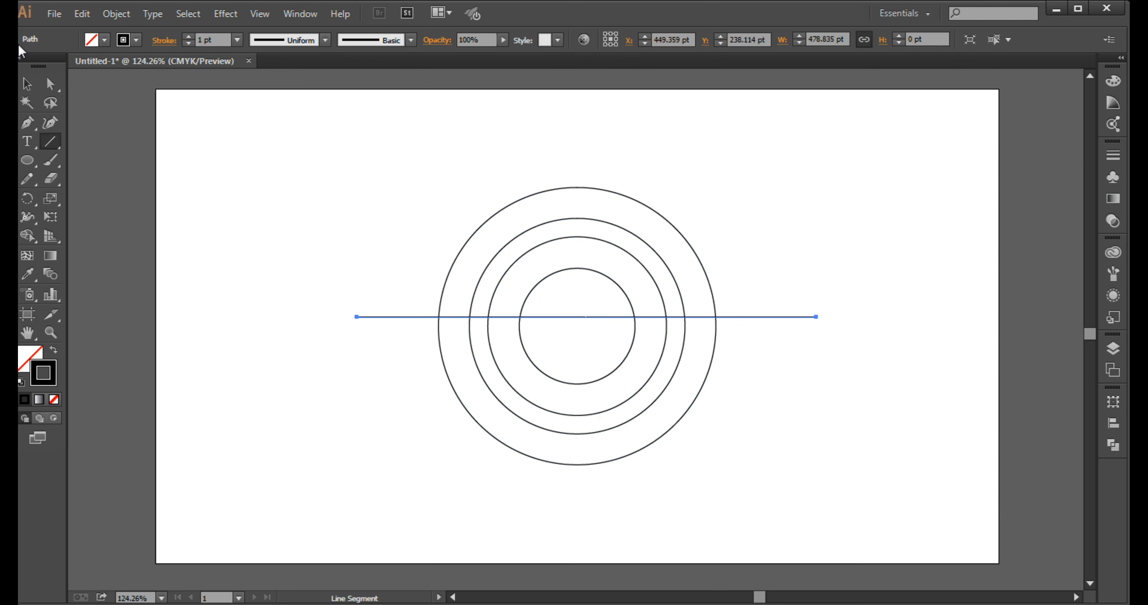
Step: Align the horizontal line and the outer circle to each other's centres, both vertically and horizontally
left_click(27, 84)
left_click_drag(346, 210, 431, 312)
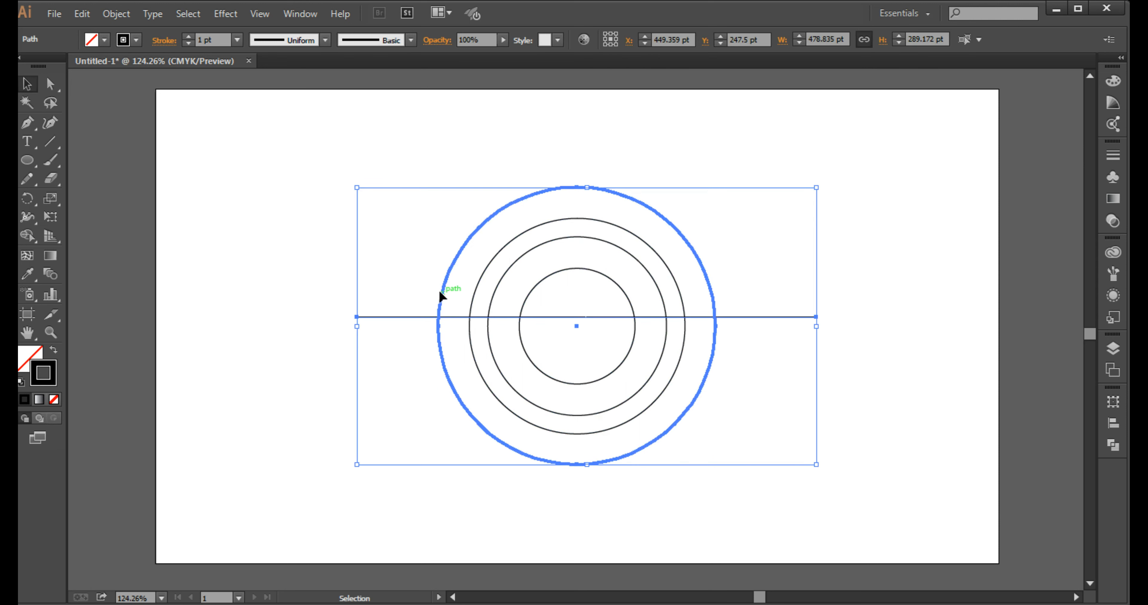
left_click(1104, 427)
left_click(1053, 428)
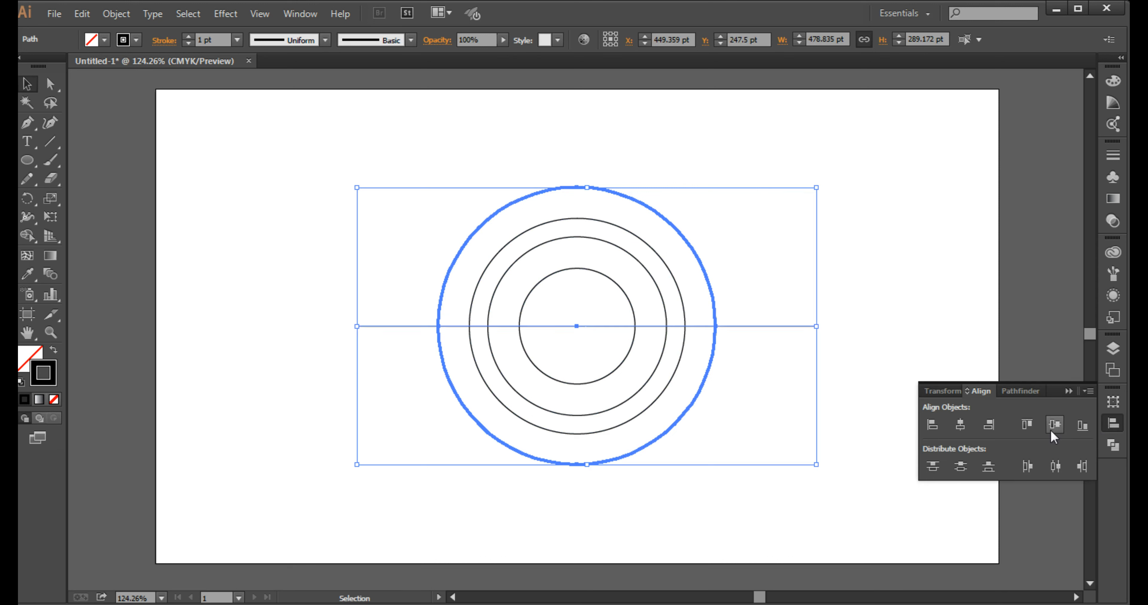
left_click(960, 425)
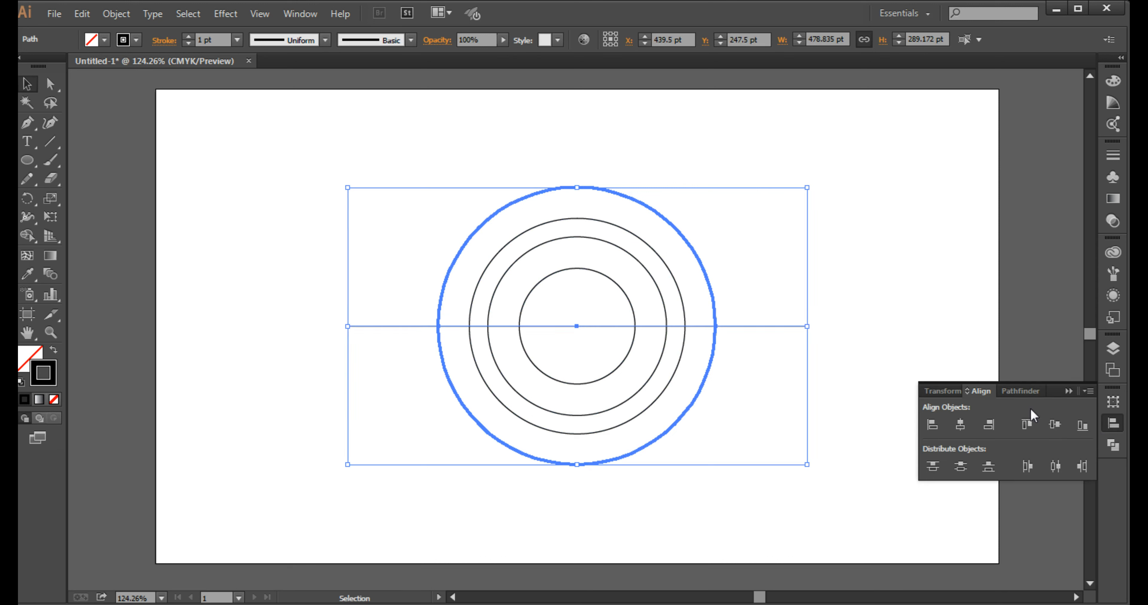
left_click(1067, 392)
left_click(945, 343)
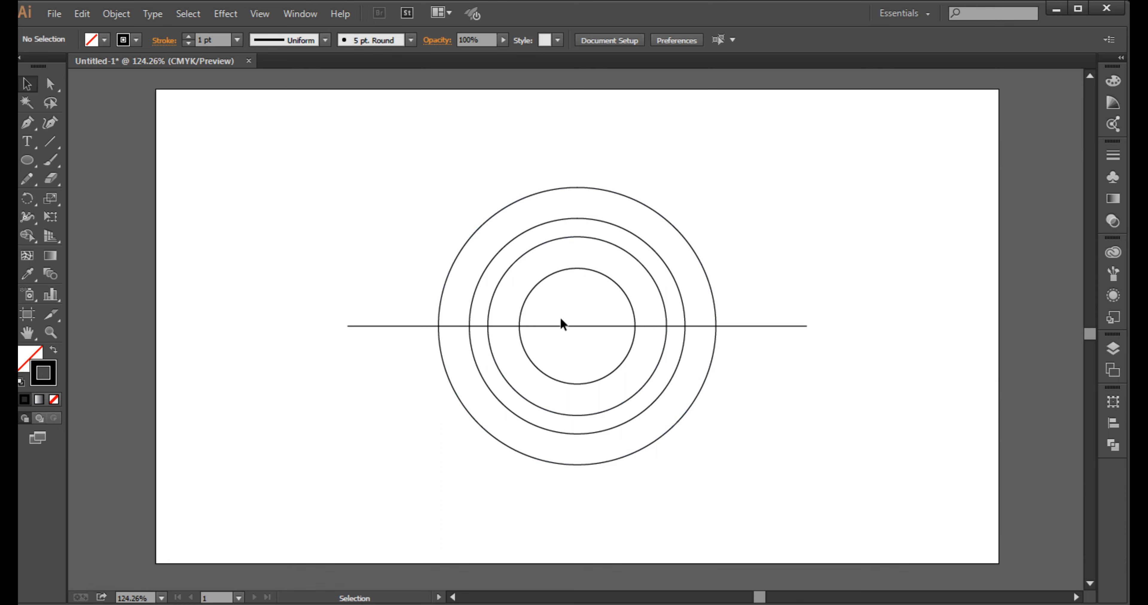
Step: Draw a tall narrow rectangle about 24 by 378 pt across the right half of the circles
scroll(562, 324, "up", 1)
left_click_drag(34, 159, 89, 160)
left_click_drag(622, 111, 650, 548)
left_click(27, 85)
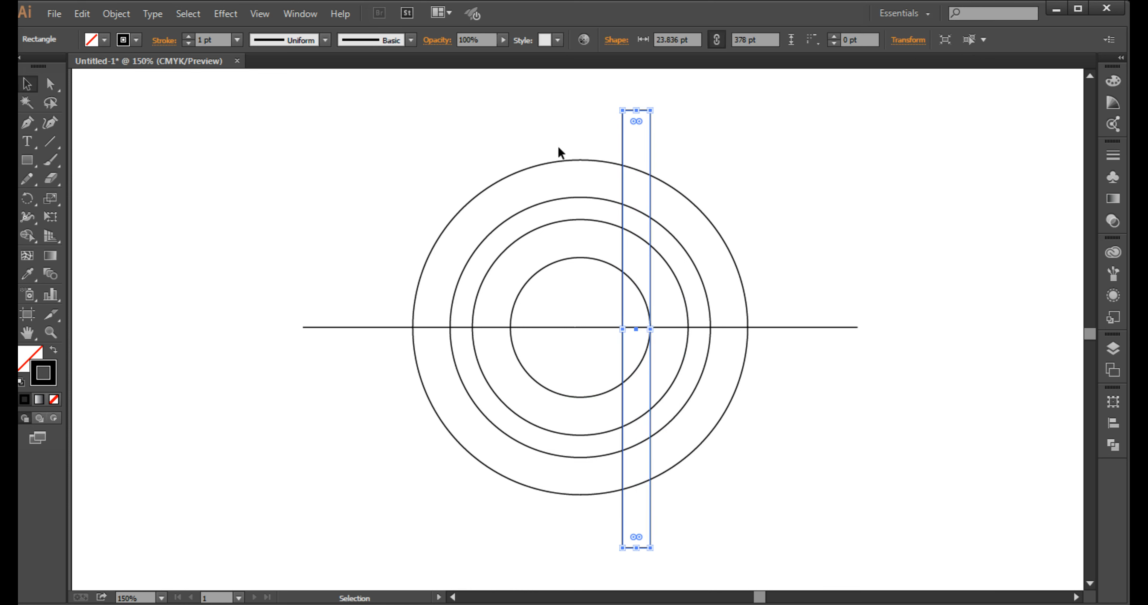
Step: Move the rectangle against the third circle's right edge and widen it to about 33 pt to meet the innermost circle
left_click_drag(646, 150, 687, 152)
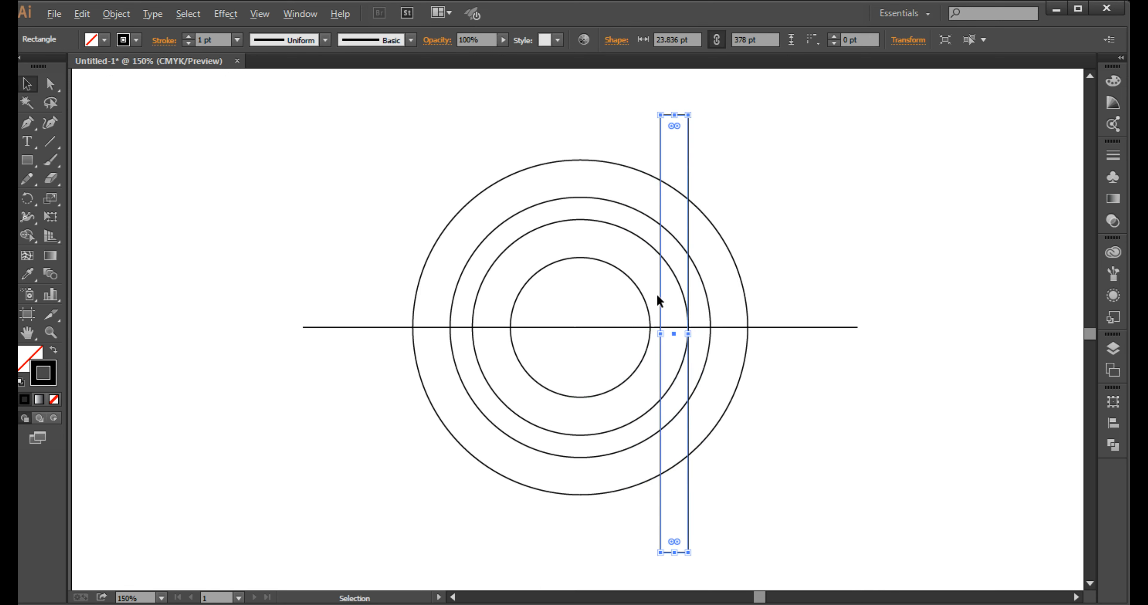
scroll(657, 295, "up", 1)
left_click_drag(660, 346, 647, 345)
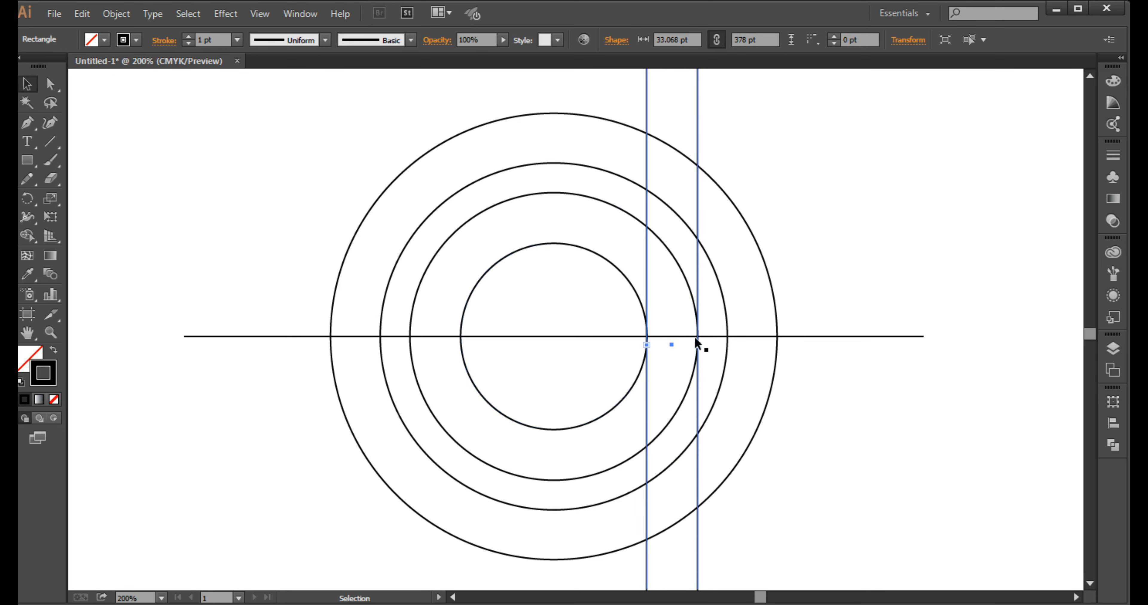
scroll(687, 318, "up", 1)
scroll(686, 318, "down", 3)
left_click(715, 195)
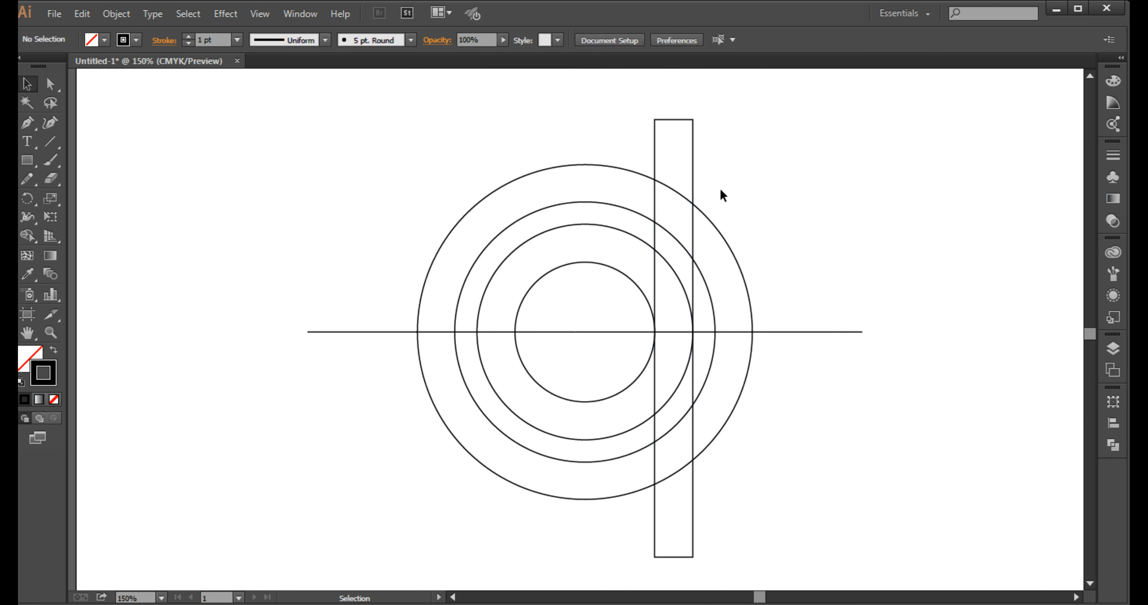
Step: Duplicate the vertical rectangle a short distance to its left, leaving a narrow gap between the two
left_click_drag(693, 182, 640, 178)
left_click(714, 139)
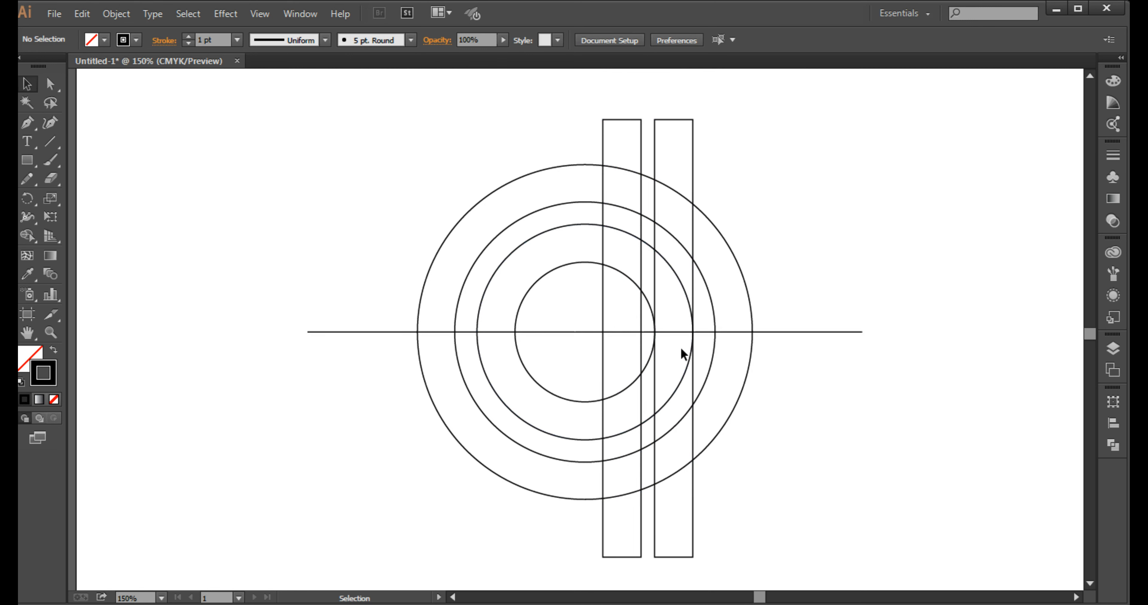
Step: Select all shapes and merge the outer ring's segments with Shape Builder in orange, leaving its upper-right part open
left_click_drag(444, 143, 813, 498)
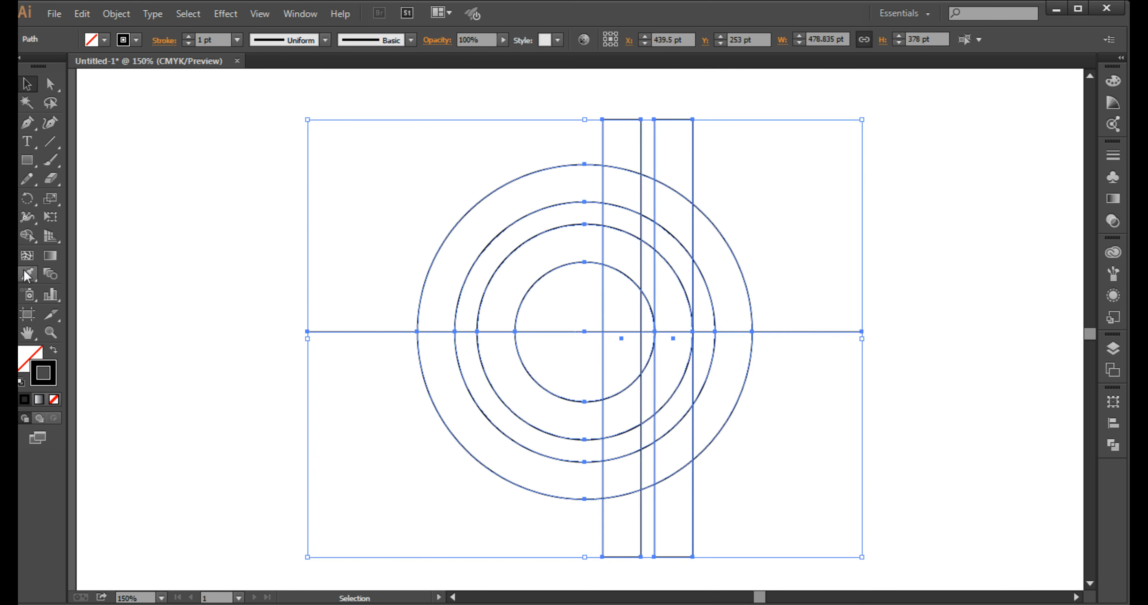
left_click(29, 236)
left_click(104, 40)
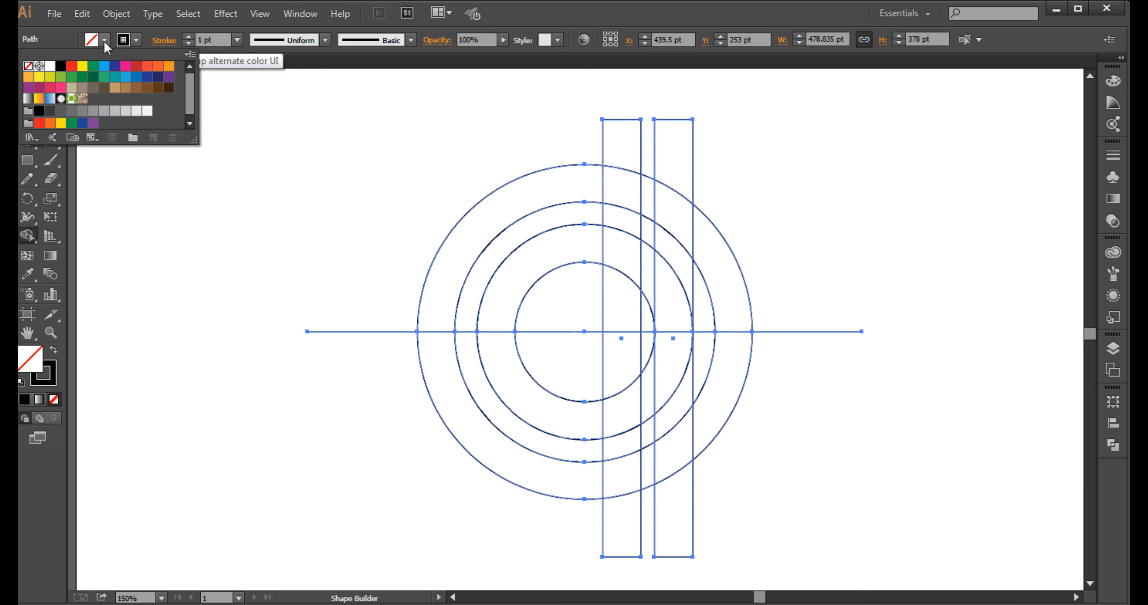
left_click(168, 69)
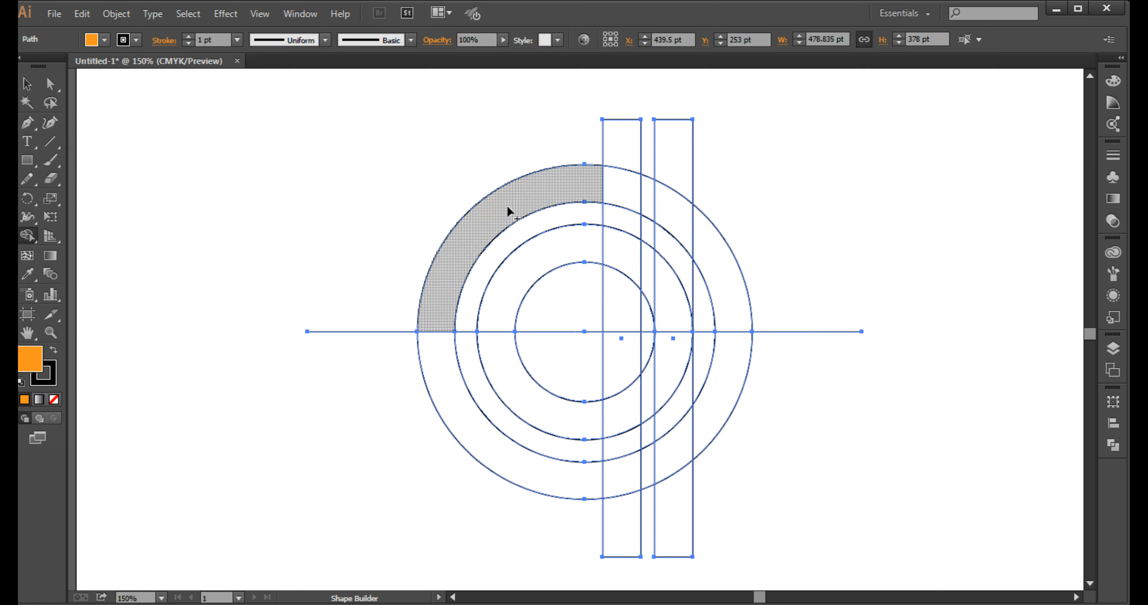
mouse_move(572, 187)
left_mouse_down()
mouse_move(569, 198)
mouse_move(593, 192)
left_mouse_up()
mouse_move(446, 301)
left_mouse_down()
mouse_move(441, 374)
mouse_move(461, 407)
left_mouse_up()
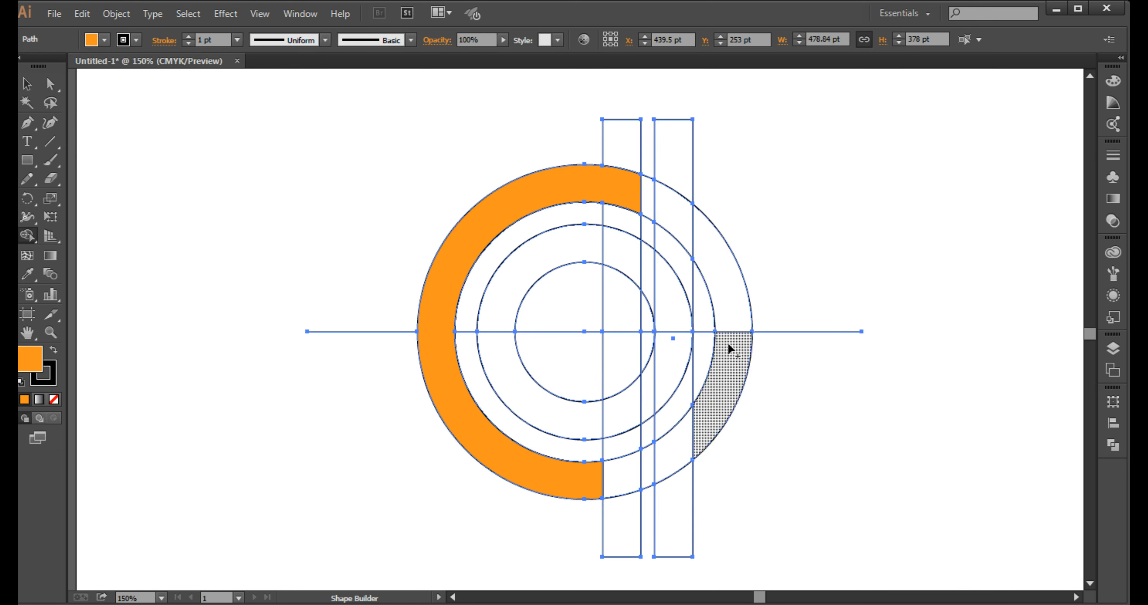
mouse_move(728, 349)
left_mouse_down()
mouse_move(673, 461)
mouse_move(602, 481)
left_mouse_up()
Step: Merge the inner ring's left and lower segments with the upper part of the right bar into an orange "d" shape
mouse_move(592, 240)
left_mouse_down()
mouse_move(516, 286)
mouse_move(510, 382)
left_mouse_up()
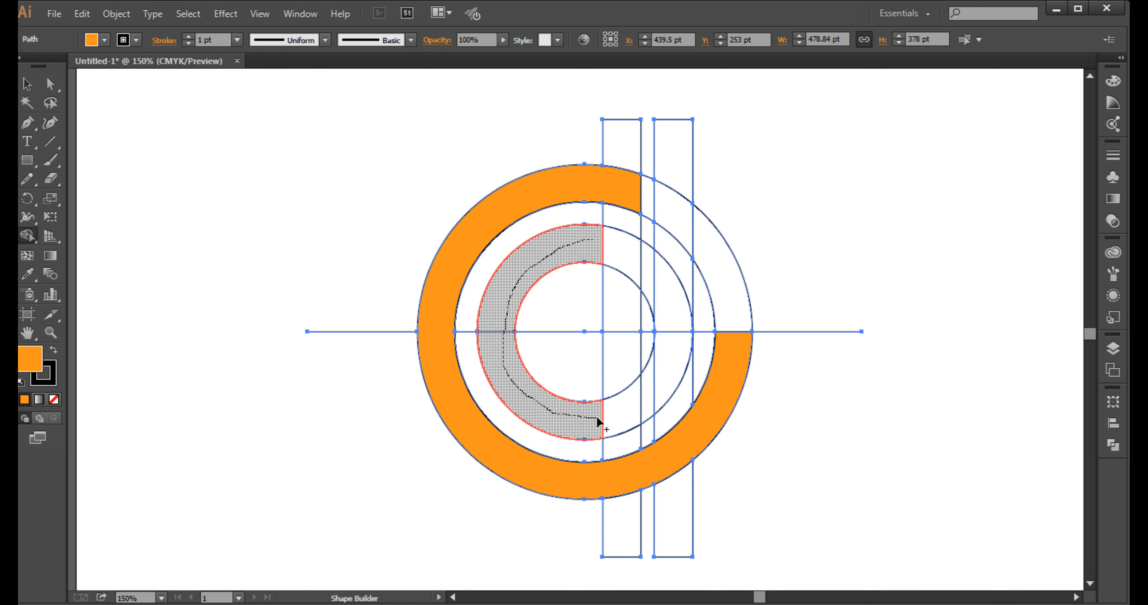
mouse_move(597, 421)
left_mouse_down()
mouse_move(626, 417)
mouse_move(649, 397)
mouse_move(672, 325)
mouse_move(677, 266)
mouse_move(661, 161)
left_mouse_up()
left_click(27, 84)
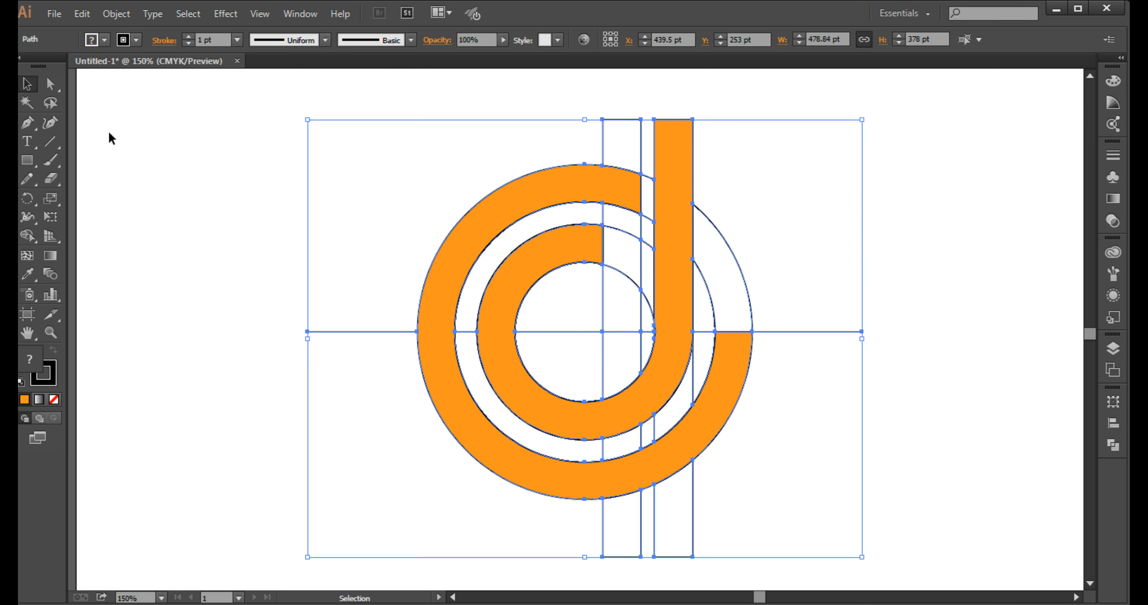
left_click(212, 156)
Step: Select the two orange shapes and group them
left_click(58, 84)
left_click(453, 300)
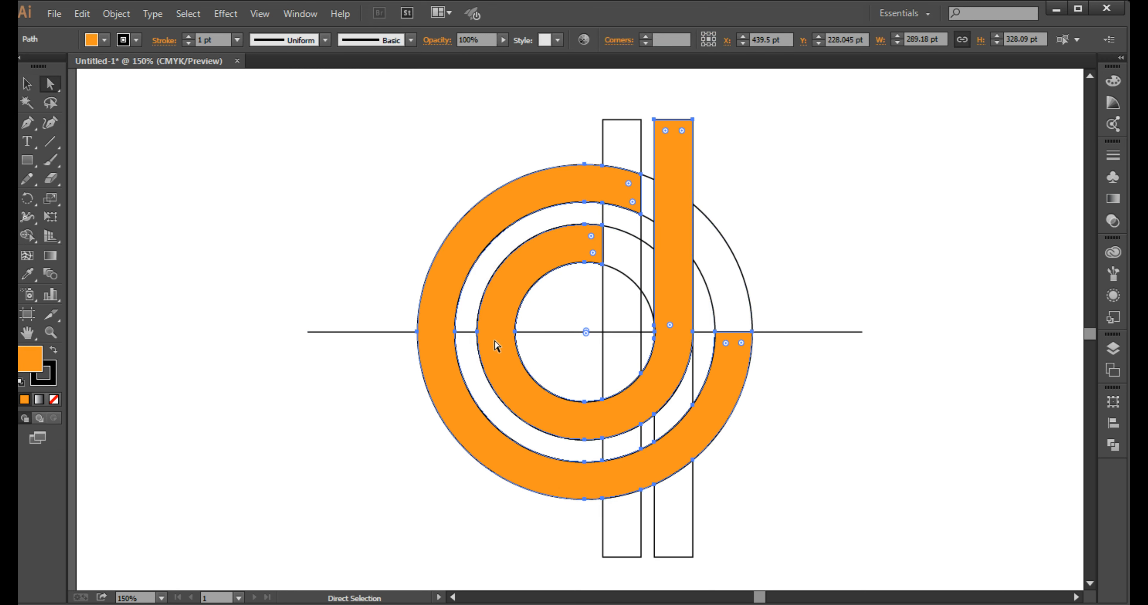
left_click(82, 13)
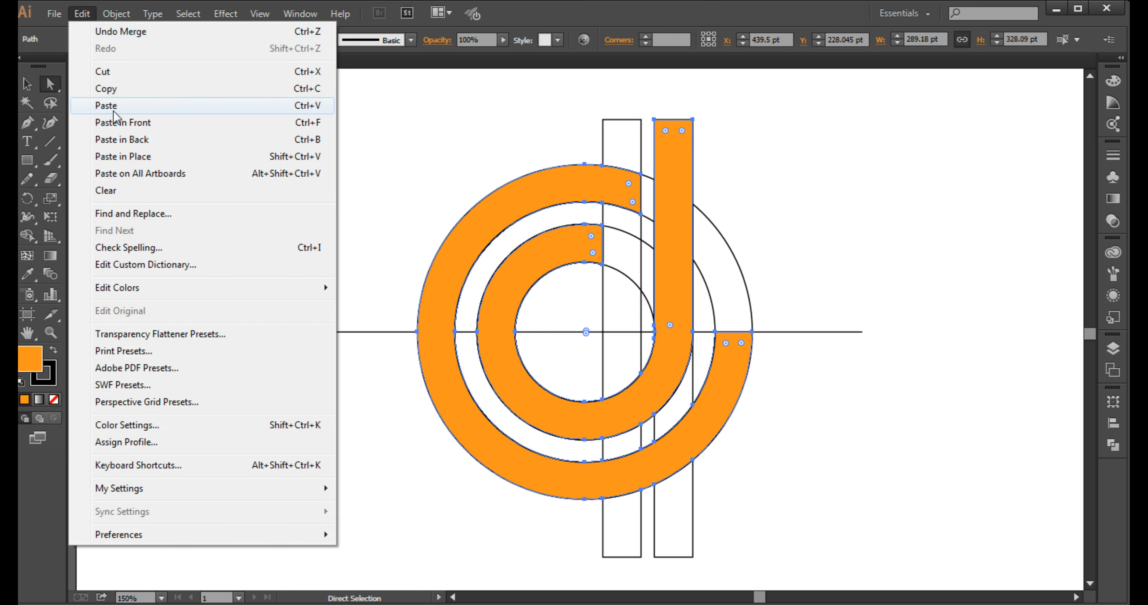
left_click(115, 14)
left_click(115, 13)
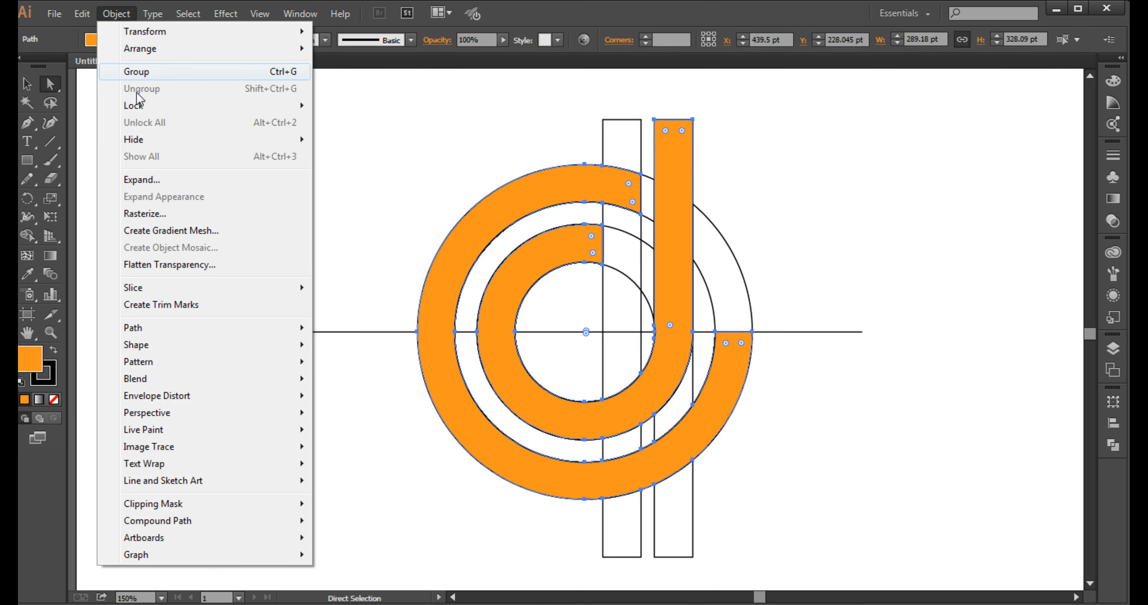
left_click(145, 74)
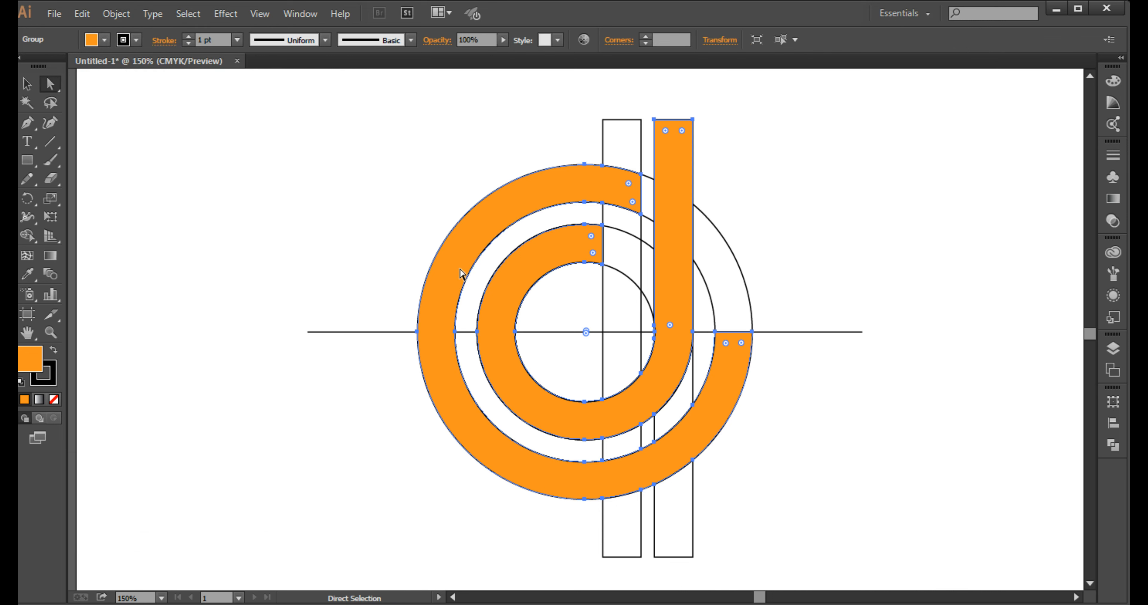
Step: Move the orange group left, clear of the leftover construction shapes
left_click_drag(459, 272, 229, 271)
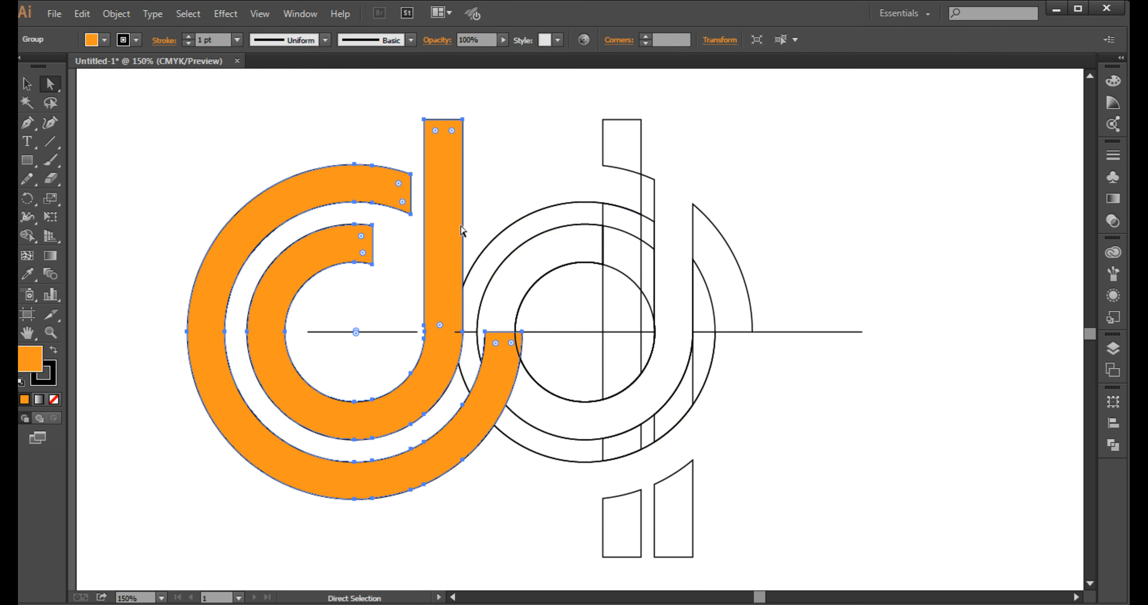
left_click_drag(406, 260, 292, 256)
left_click(472, 201)
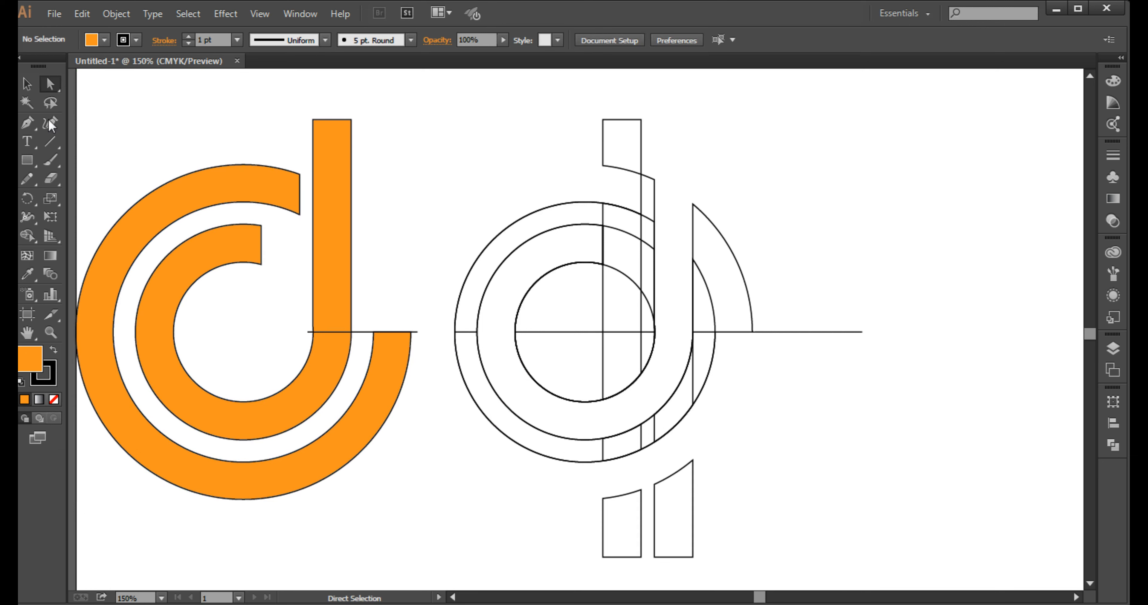
Step: Delete all leftover construction outlines, including the line fragment behind the orange shapes
left_click(27, 84)
left_click_drag(458, 135, 831, 531)
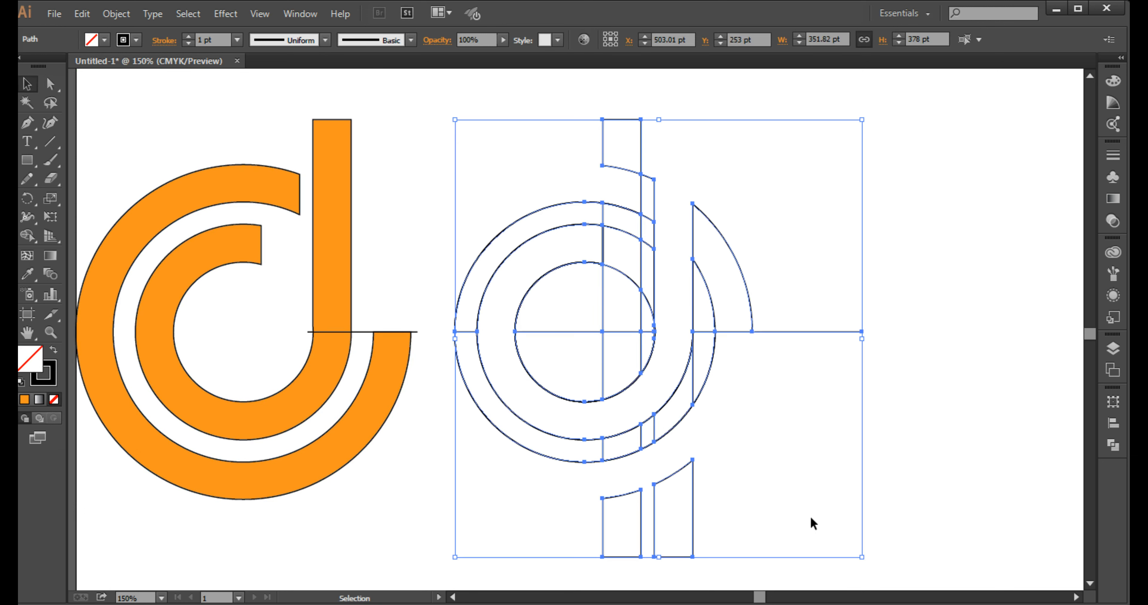
key("Delete")
left_click(361, 332)
key("Delete")
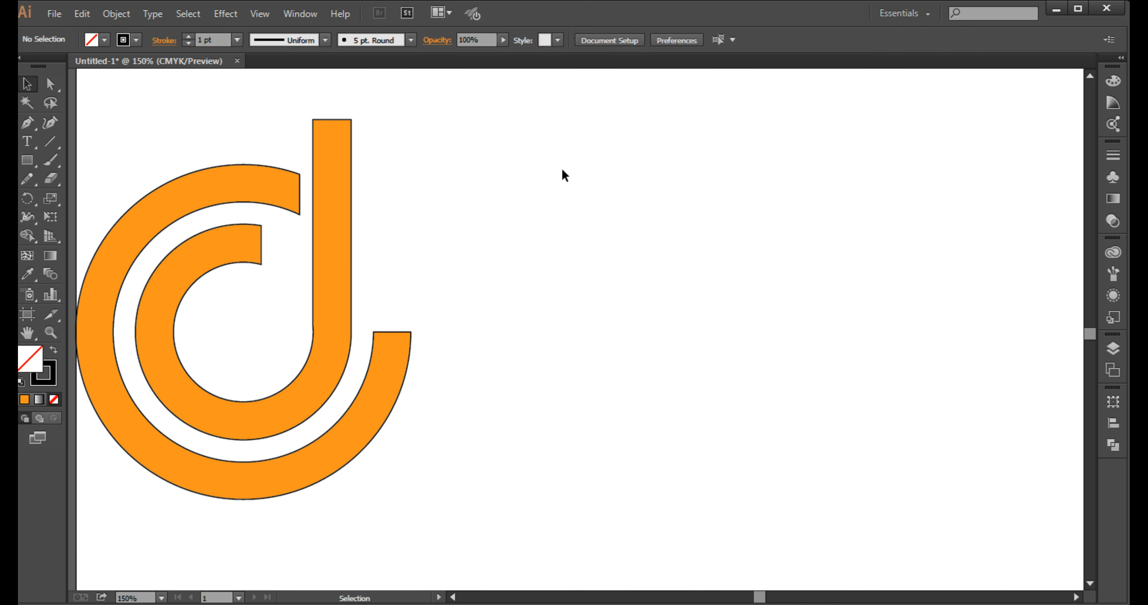
Step: Move the orange logo right towards the middle of the artboard and view the document at 100%
left_click_drag(559, 164, 221, 477)
left_click_drag(313, 483, 570, 453)
key("ctrl+1")
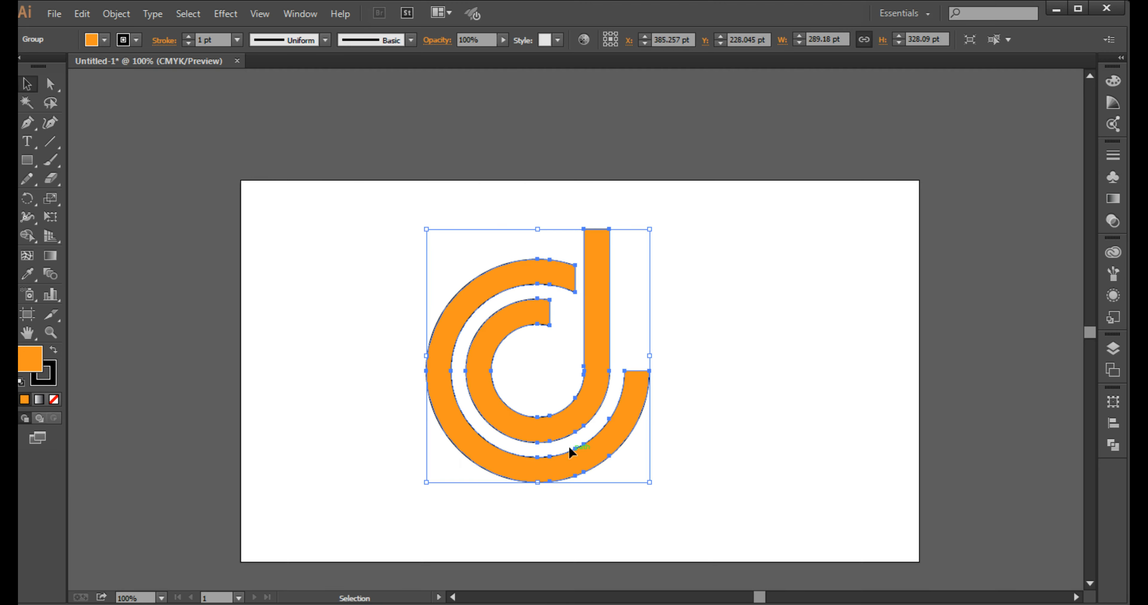
left_click(346, 373)
Step: Select the orange logo and set its stroke to none
left_click_drag(390, 294, 575, 444)
left_click(45, 374)
left_click(54, 399)
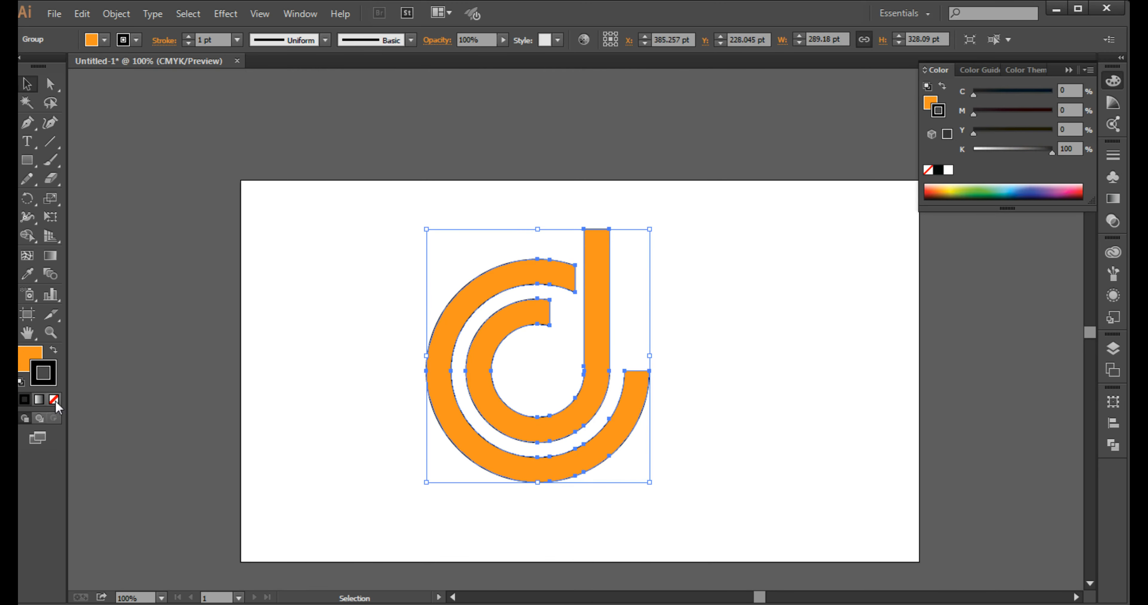
Step: Select the logo and change its fill to a yellow-orange of C 0, M 30, Y 100, K 0
left_click(307, 311)
left_click_drag(453, 312, 651, 484)
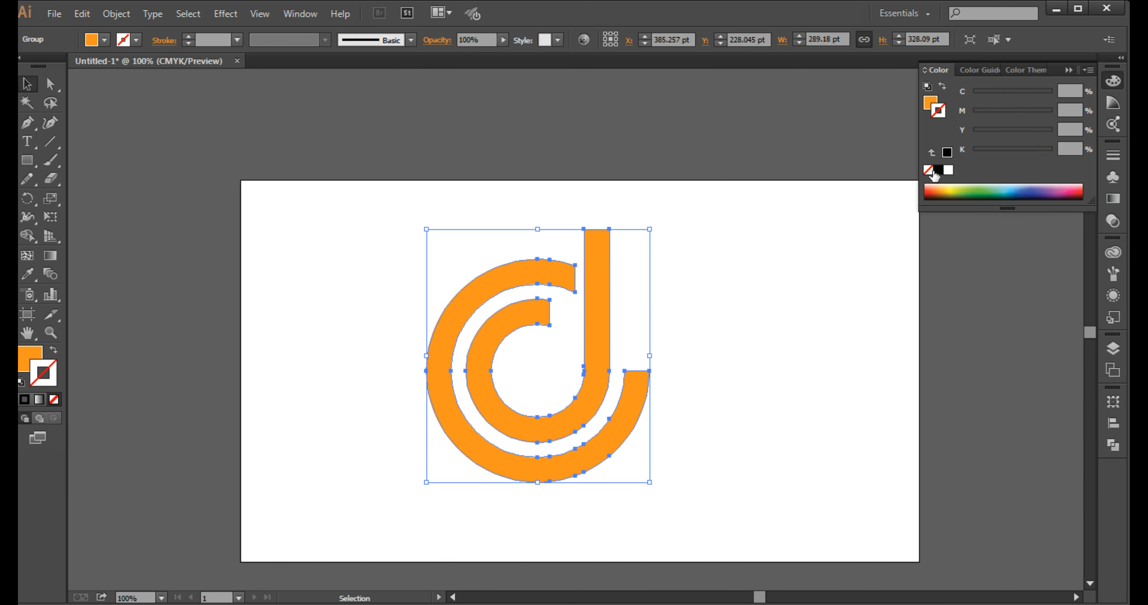
left_click(928, 106)
left_click_drag(1003, 114, 994, 114)
left_click(846, 237)
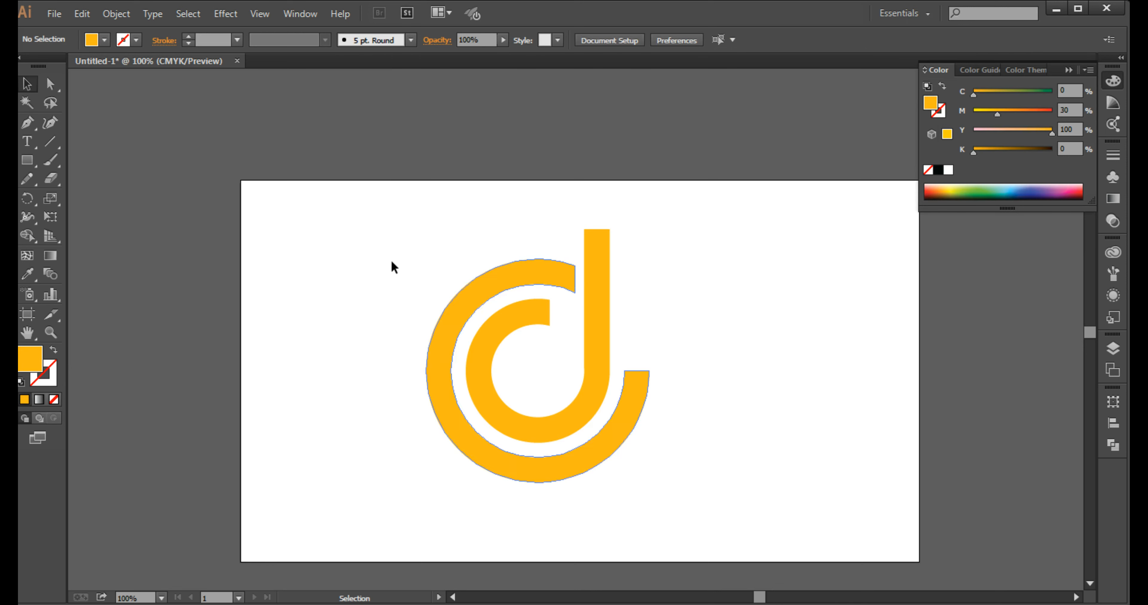
Step: Draw an 879 by 495 pt rectangle covering the whole artboard and fill it with black
left_click(27, 160)
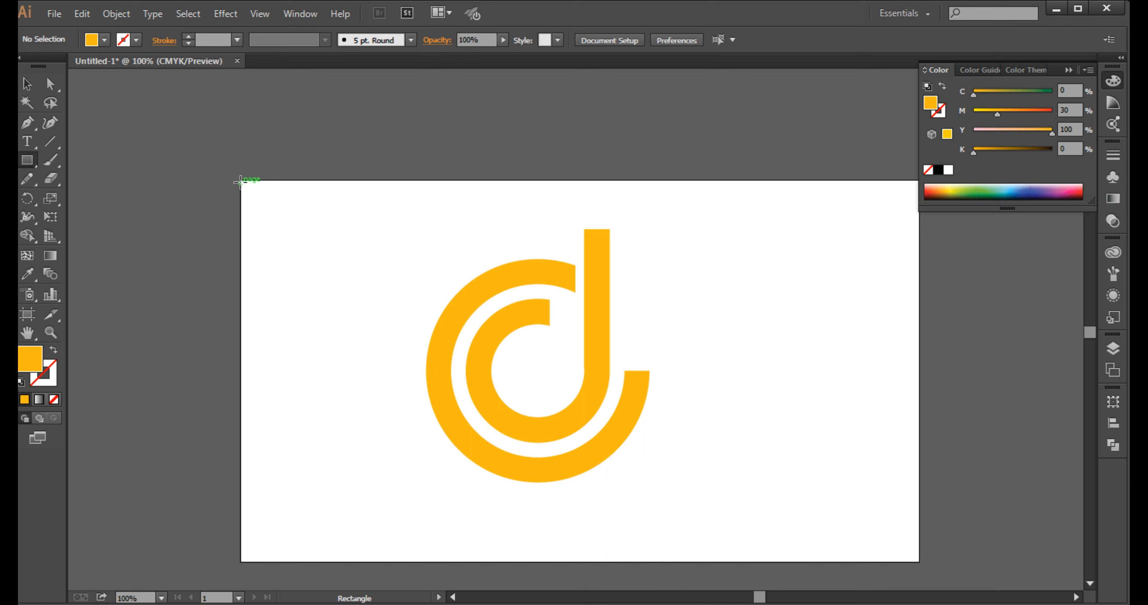
left_click_drag(241, 180, 918, 562)
key("v")
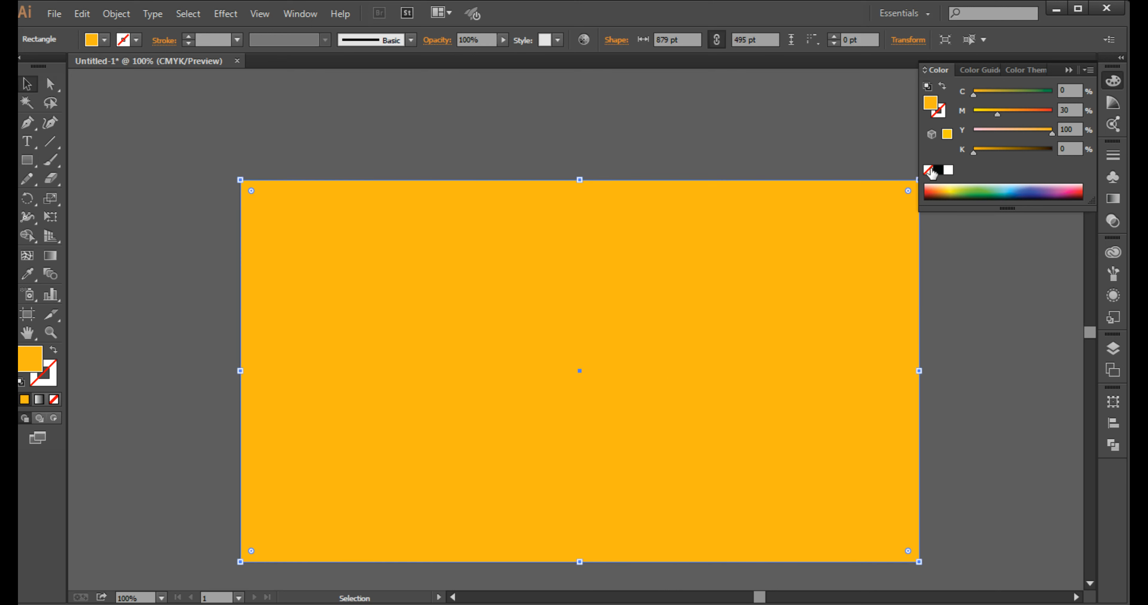
left_click(932, 172)
left_click(871, 153)
Step: Send the black rectangle to the back, behind the logo, and deselect it
left_click(851, 256)
right_click(850, 255)
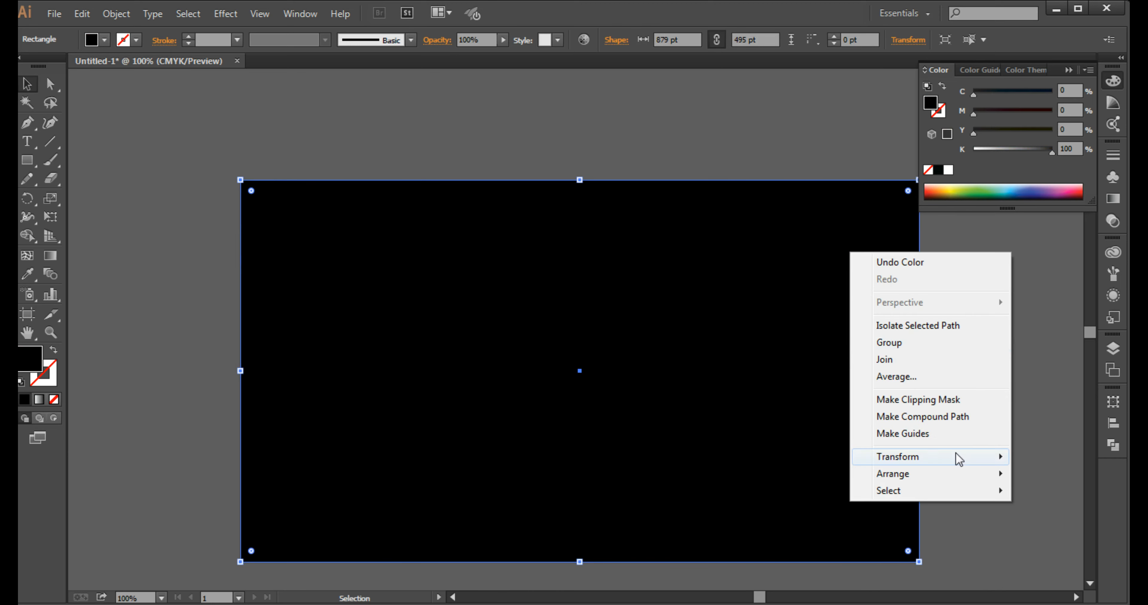
mouse_move(891, 475)
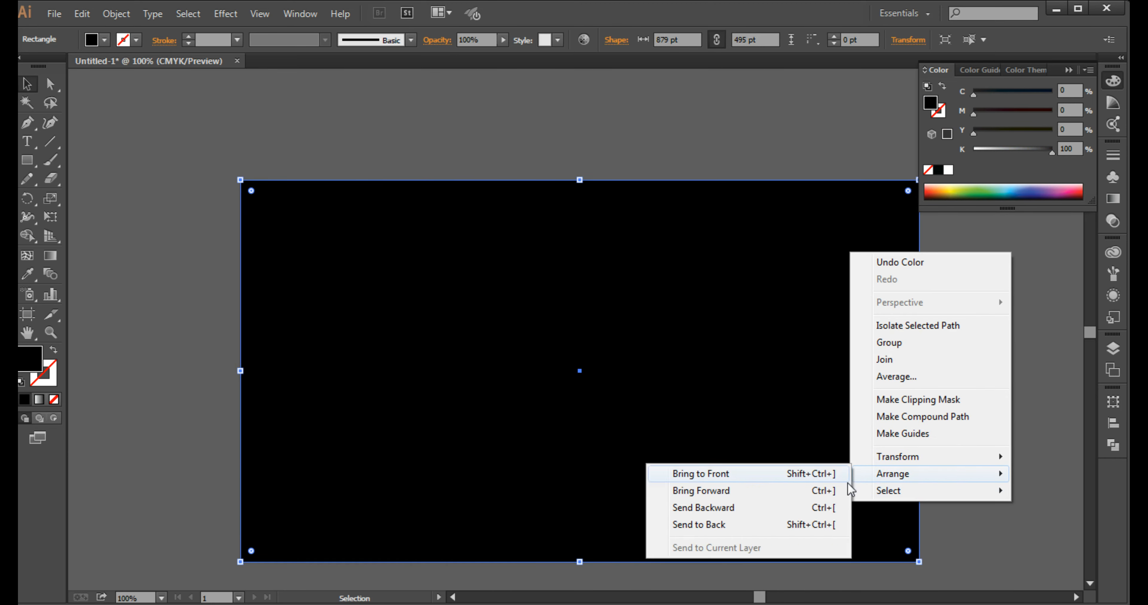
left_click(811, 525)
key("ctrl+shift+a")
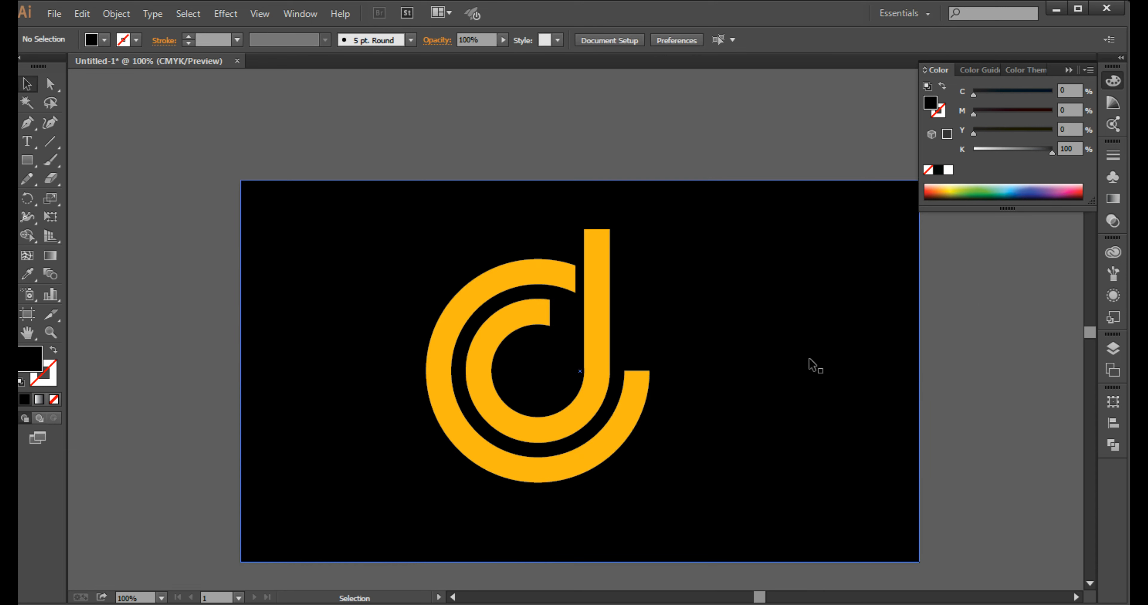
Step: Align the logo and the black background to each other's centres, both vertically and horizontally
left_click(597, 341)
left_click_drag(200, 243, 731, 456)
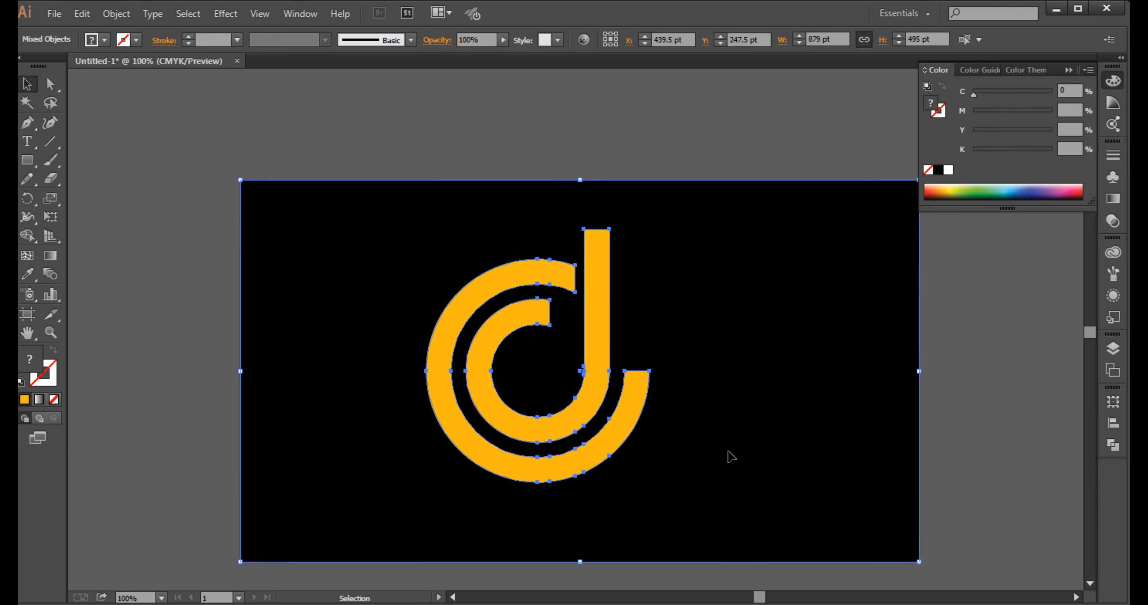
left_click(1113, 424)
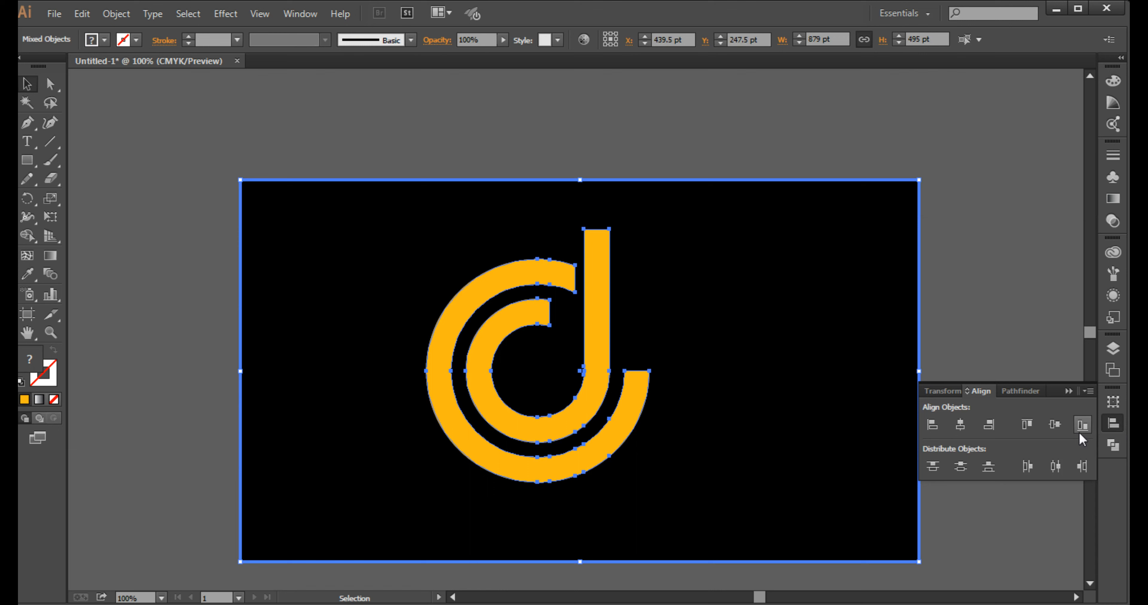
left_click(1054, 424)
left_click(960, 424)
left_click(1068, 391)
left_click(978, 377)
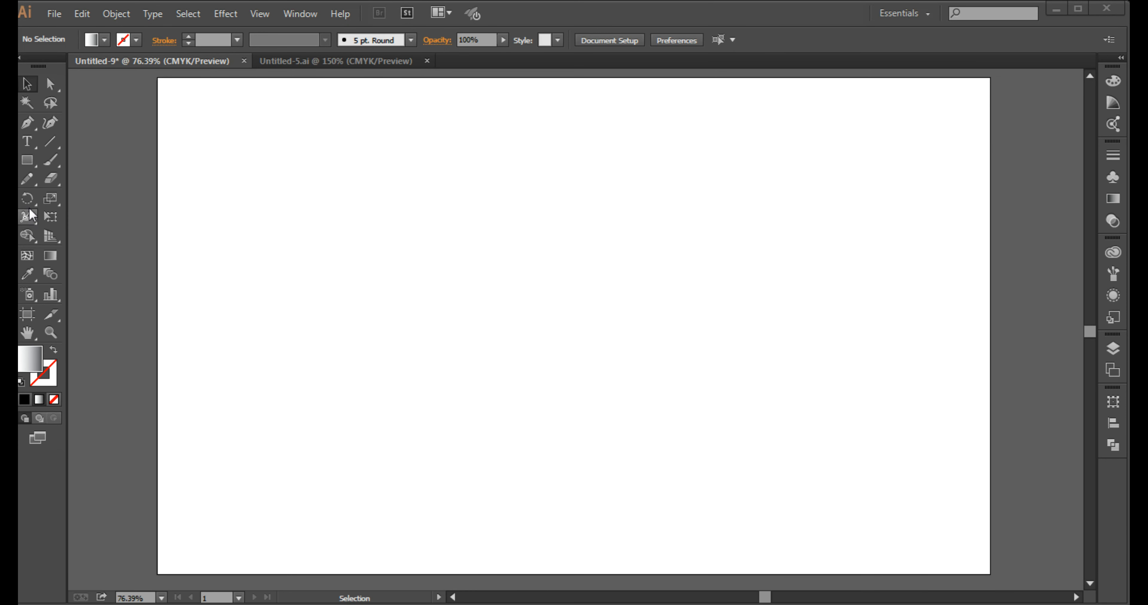
Step: In the blank Untitled-9 document, remove the fill and draw a circle about 456 pt in diameter from the artboard's centre
left_click_drag(27, 160, 56, 398)
left_click(54, 399)
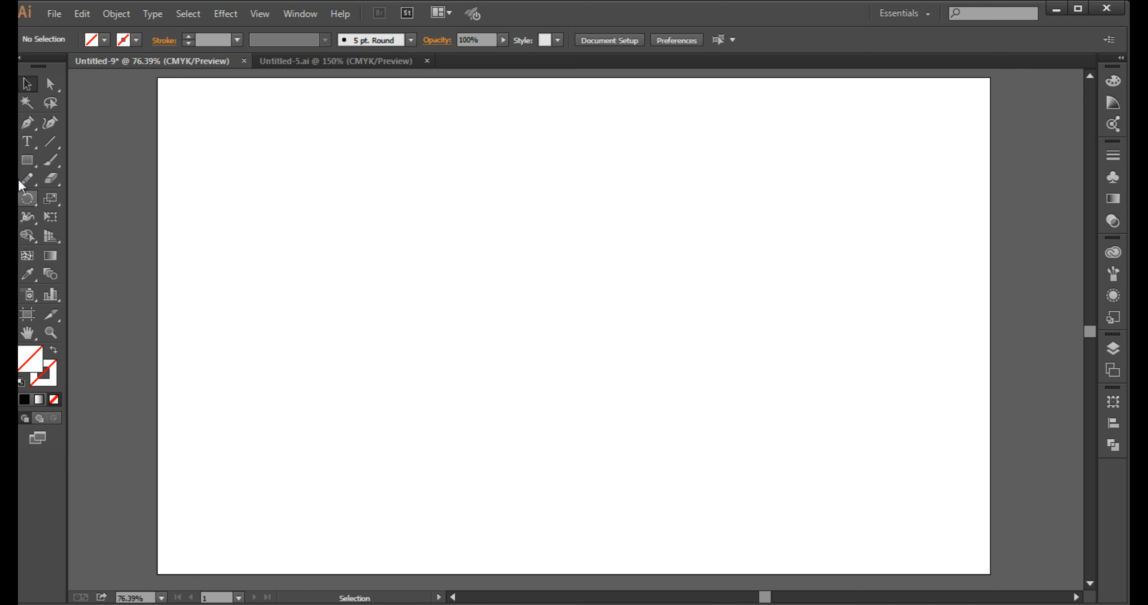
left_click_drag(28, 160, 95, 199)
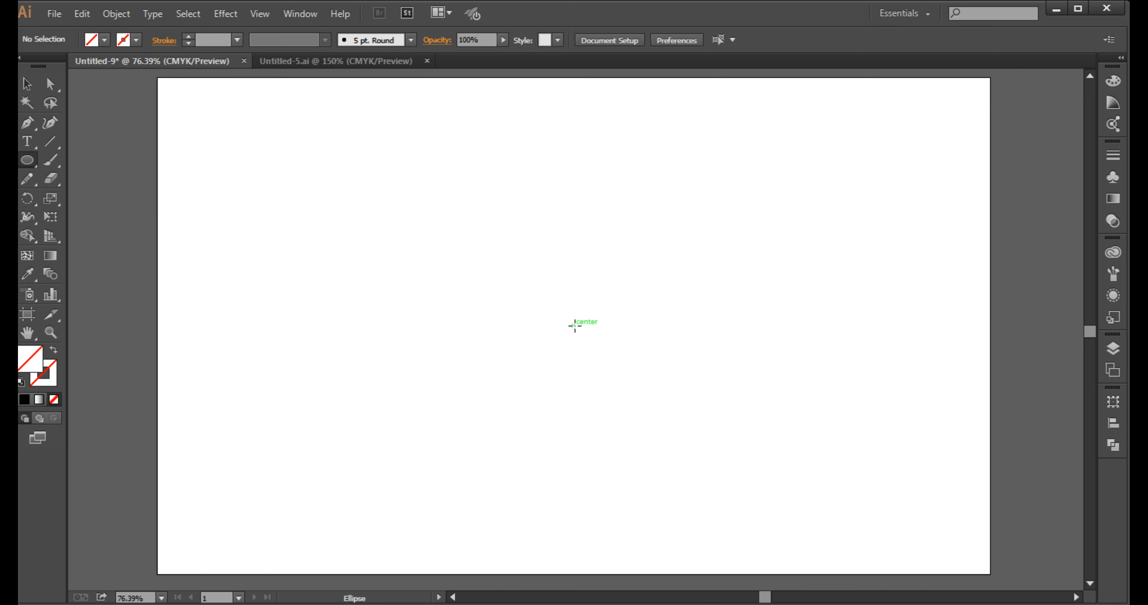
left_click_drag(575, 326, 498, 191)
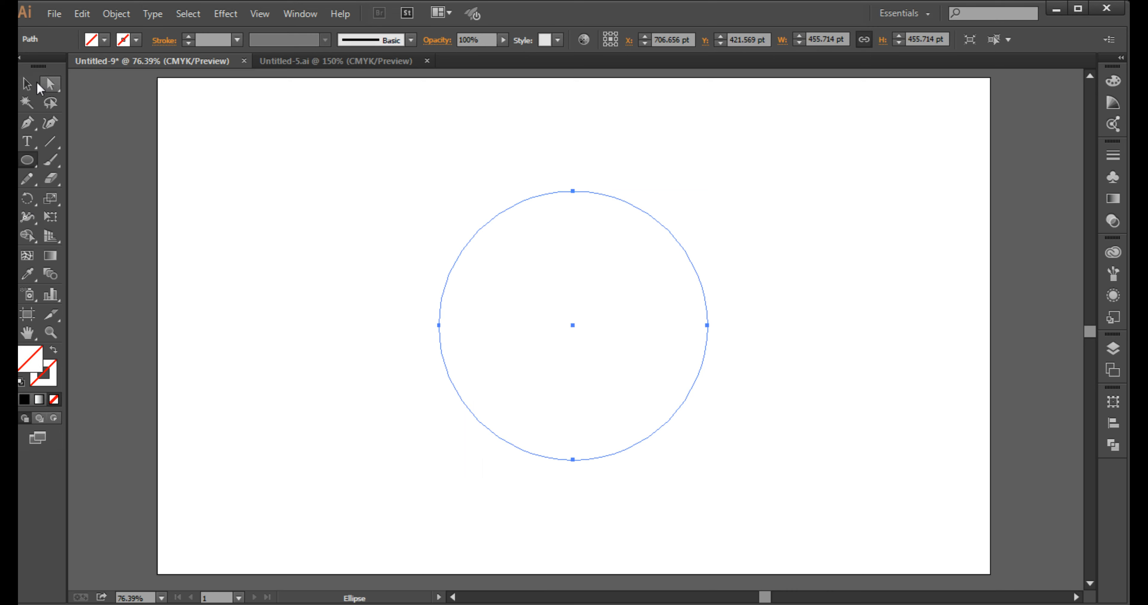
Step: Give the circle a 1 pt black stroke and keep it selected
left_click(26, 84)
left_click(50, 379)
left_click(24, 399)
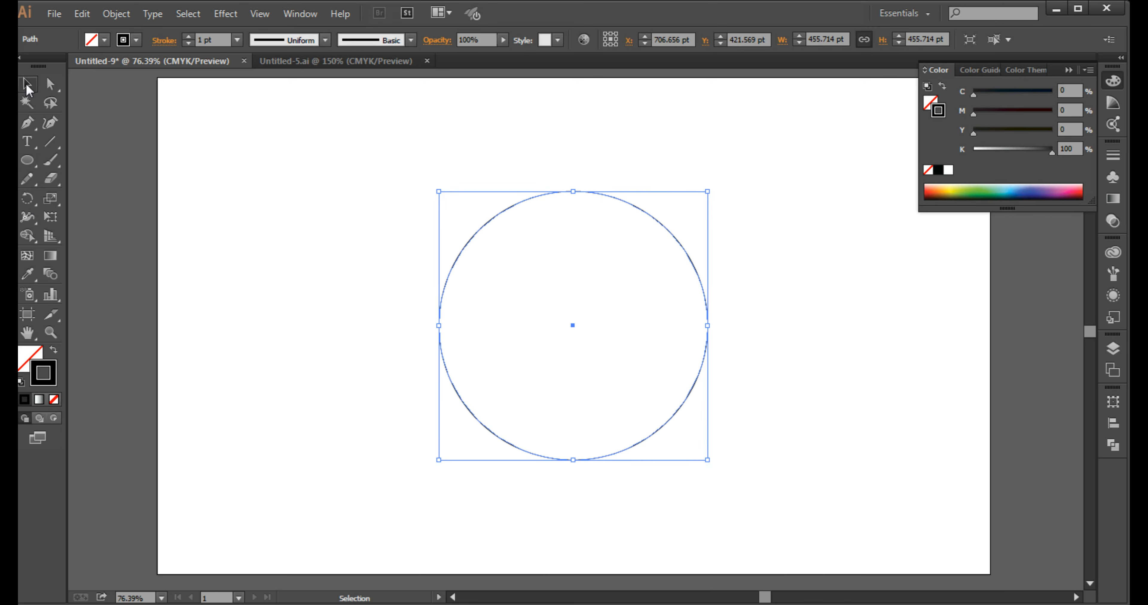
left_click_drag(455, 167, 629, 301)
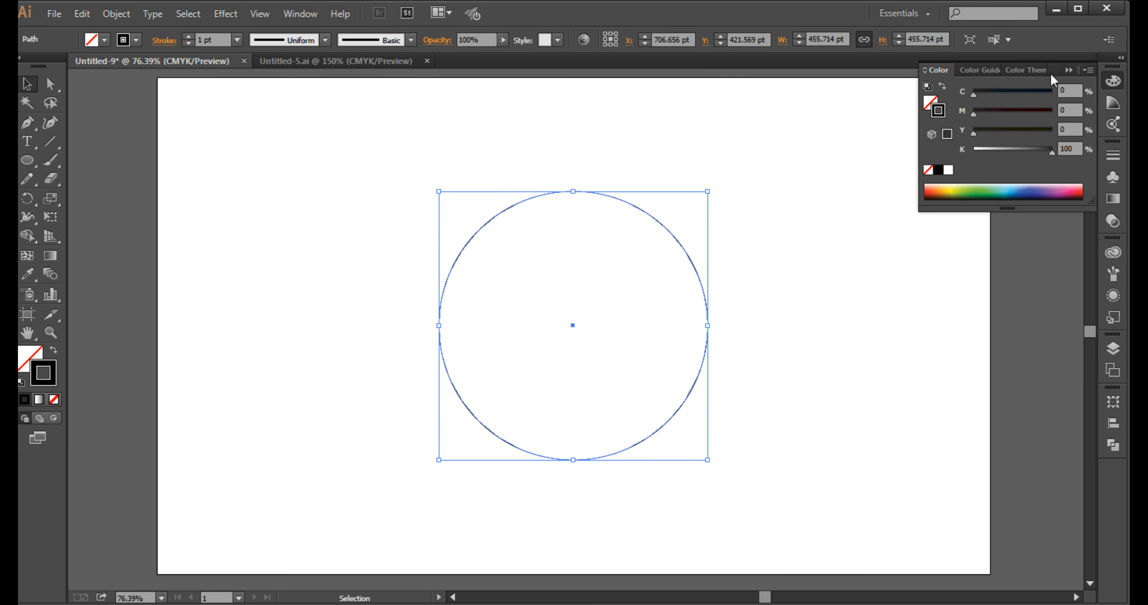
Step: Paste a copy of the circle in front and scale it down around its centre as the second ring line
left_click(82, 13)
left_click(103, 88)
left_click(82, 13)
left_click(116, 123)
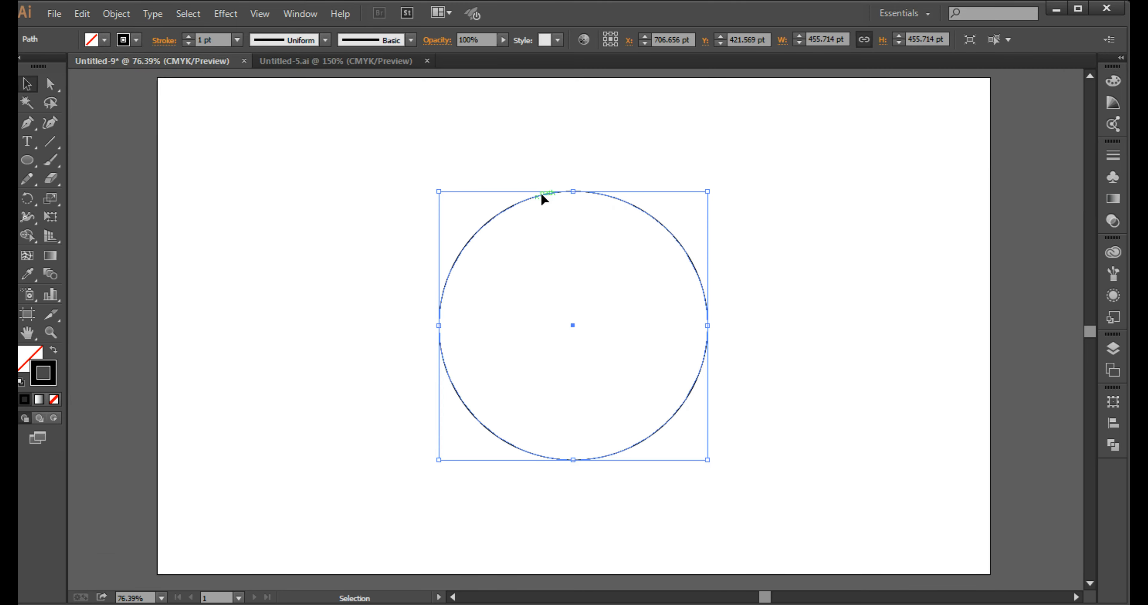
left_click_drag(573, 192, 572, 225)
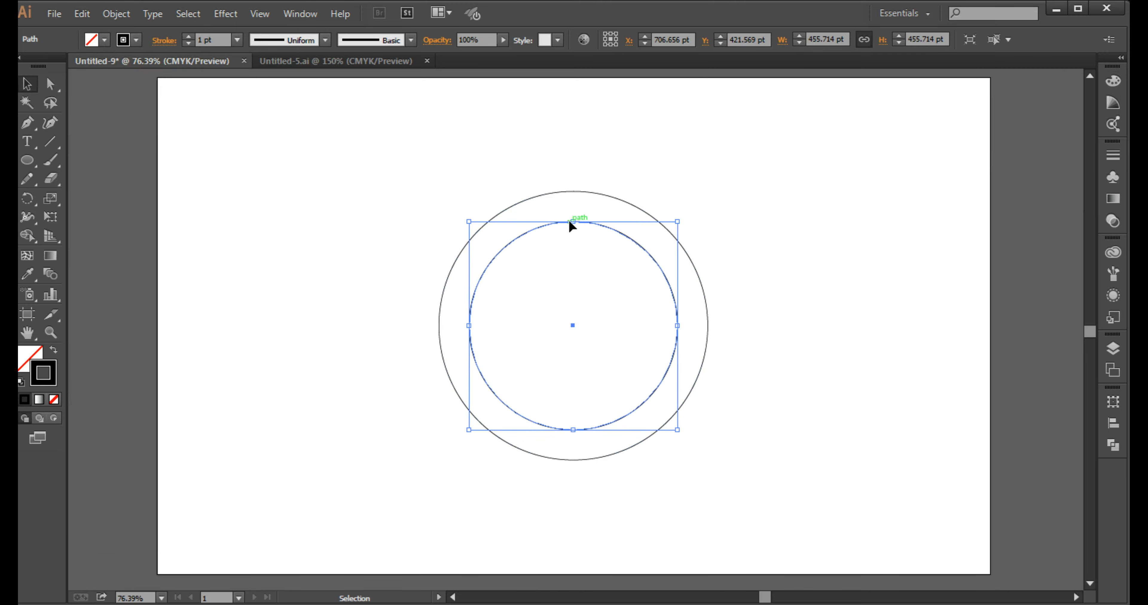
Step: Paste a copy of the second circle in front and scale it down concentrically to about 257 pt in diameter
left_click(82, 13)
left_click(102, 89)
left_click(82, 14)
left_click(136, 124)
left_click_drag(573, 222, 575, 251)
Step: Paste a copy of the third circle in front and scale it down concentrically as the innermost circle
left_click(74, 14)
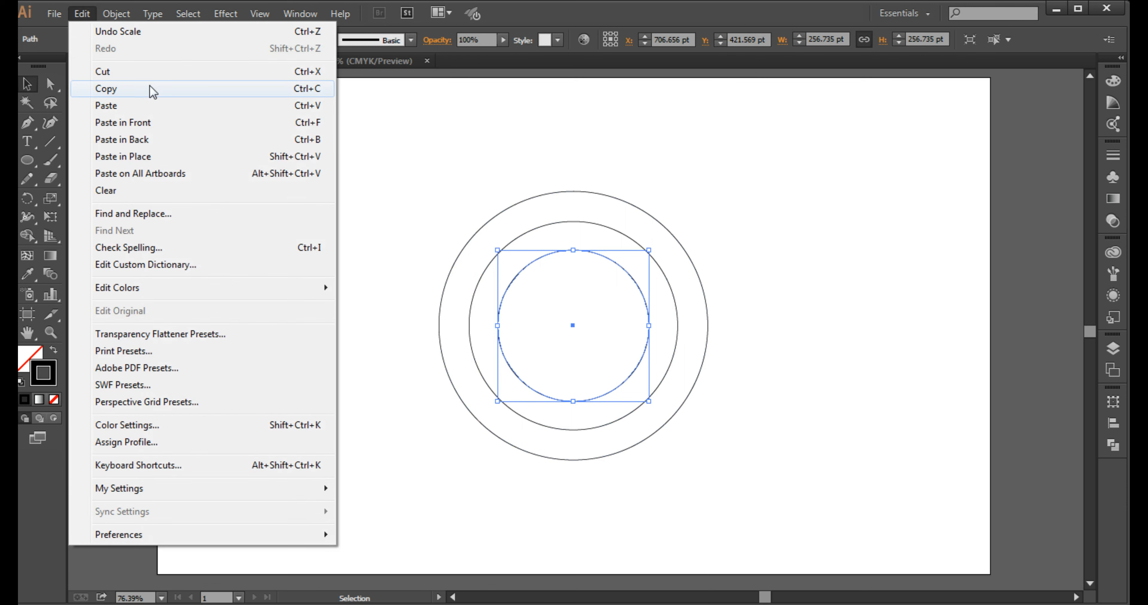
left_click(111, 90)
left_click(84, 15)
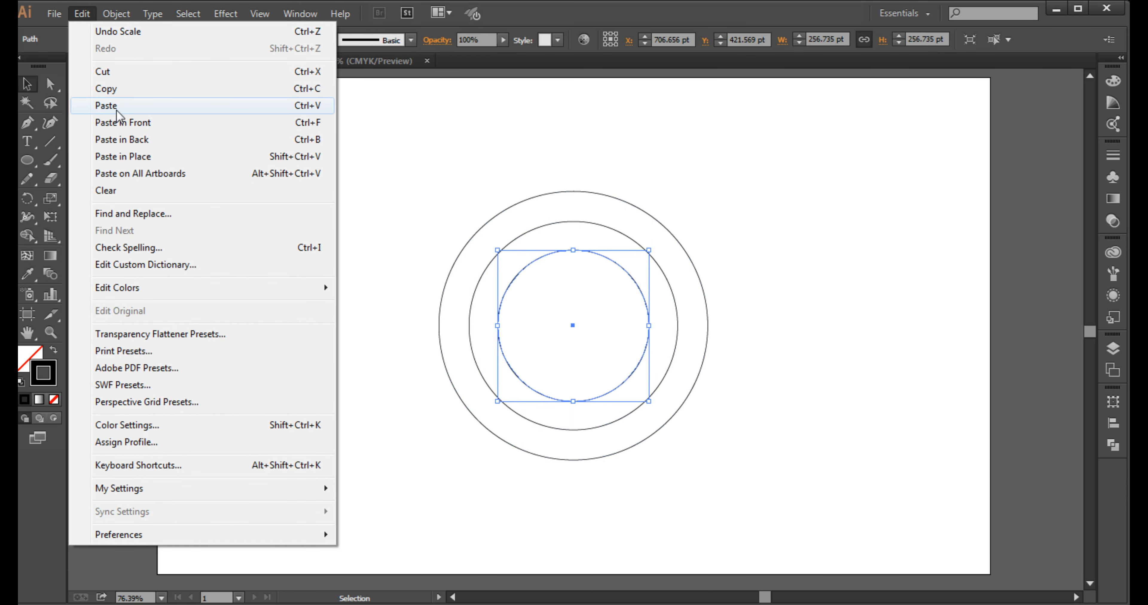
left_click(121, 122)
left_click_drag(575, 251, 577, 281)
left_click(255, 200)
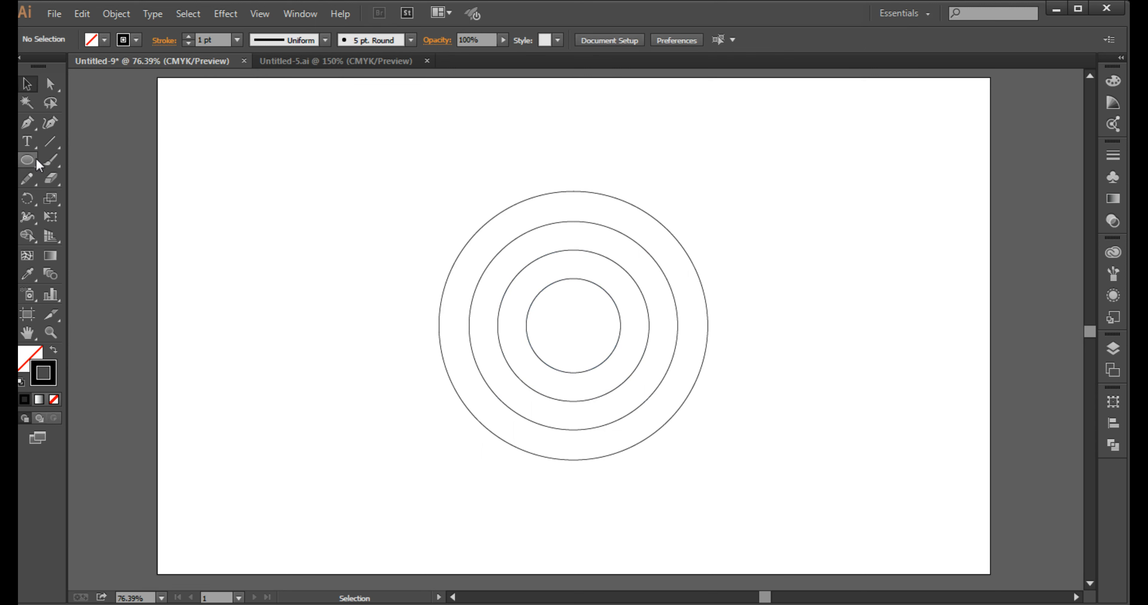
Step: Draw a narrow vertical rectangle about 44.5 by 582.5 pt through the middle of the circles, extending past the outermost one
left_click_drag(36, 158, 94, 159)
left_click_drag(557, 155, 582, 499)
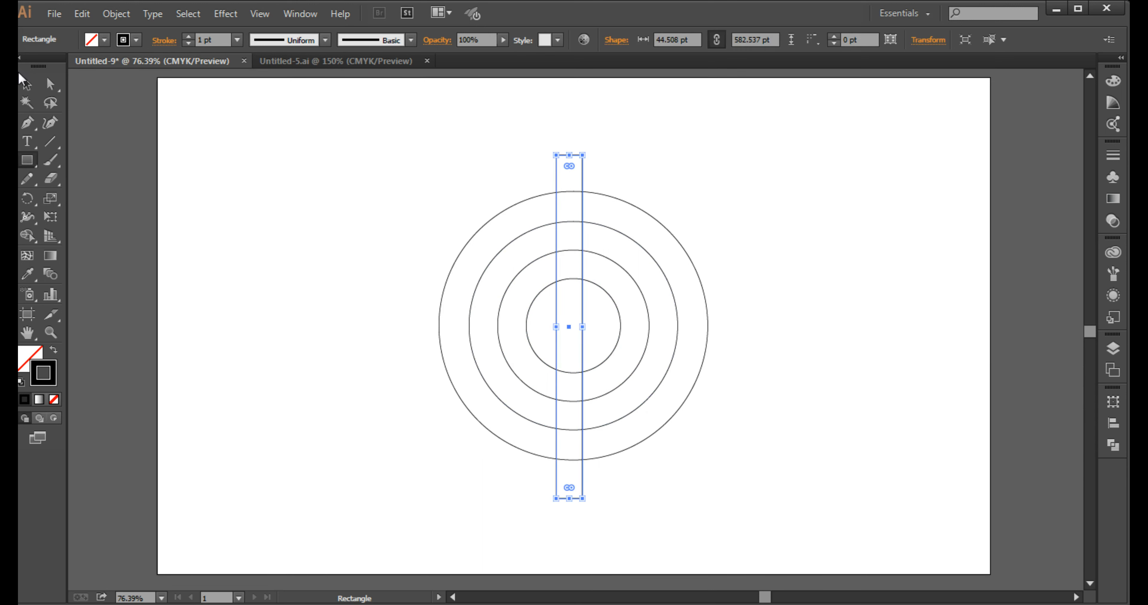
left_click(27, 85)
Step: Centre the vertical rectangle on the outermost circle, both vertically and horizontally, with the circle as key object
left_click_drag(479, 168, 549, 195)
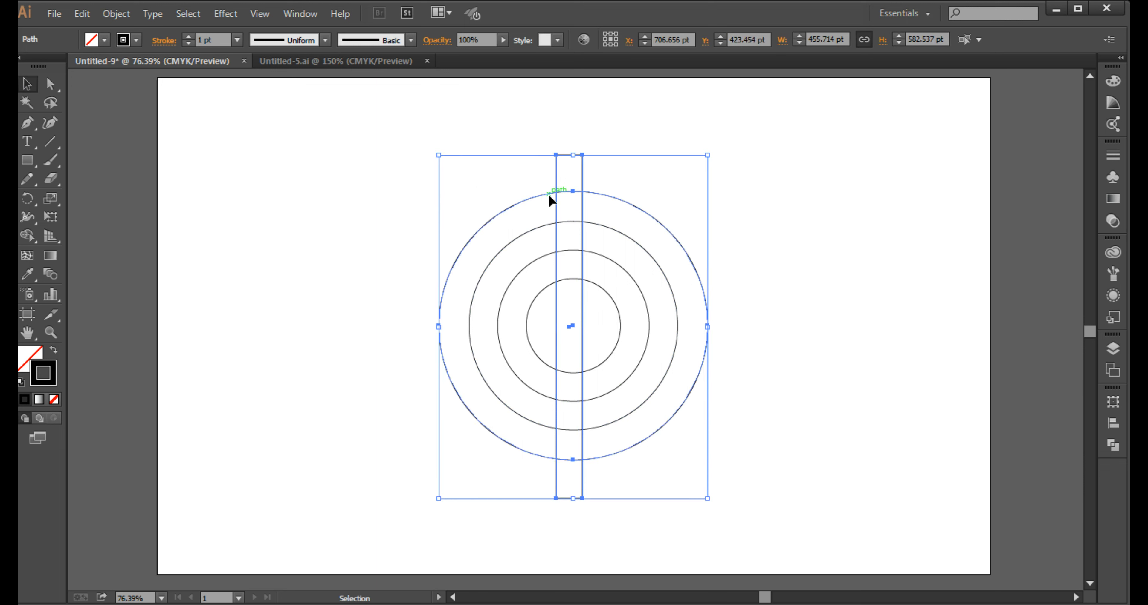
left_click(549, 195)
left_click(1106, 426)
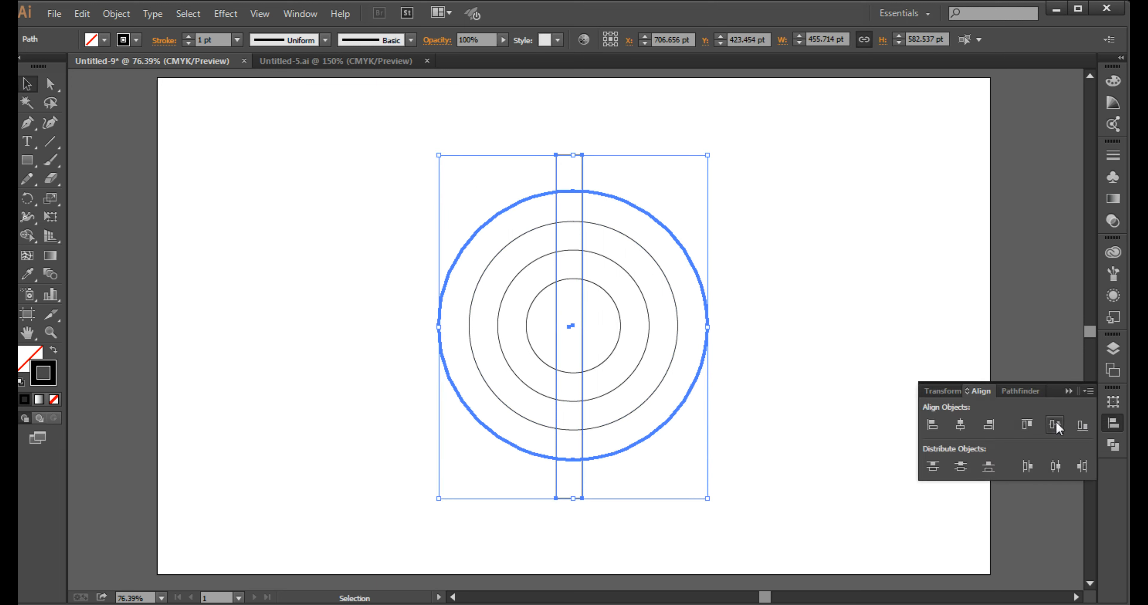
left_click(1059, 427)
left_click(959, 426)
left_click(785, 347)
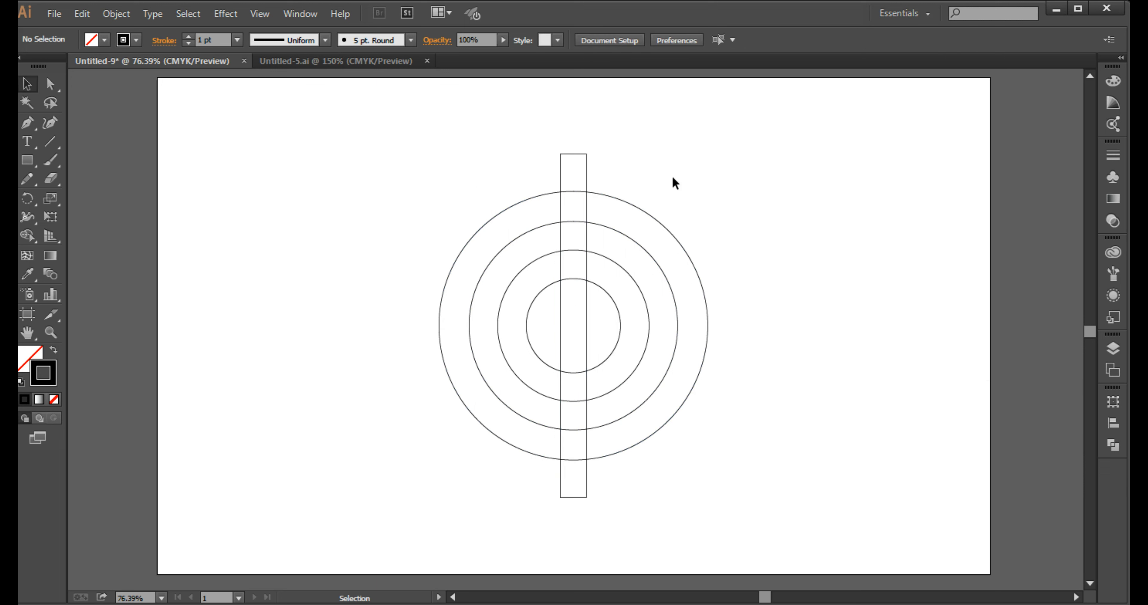
Step: Paste a copy of the vertical rectangle in front and rotate it 90° to form a horizontal bar across the circles
left_click_drag(594, 144, 540, 170)
left_click(82, 14)
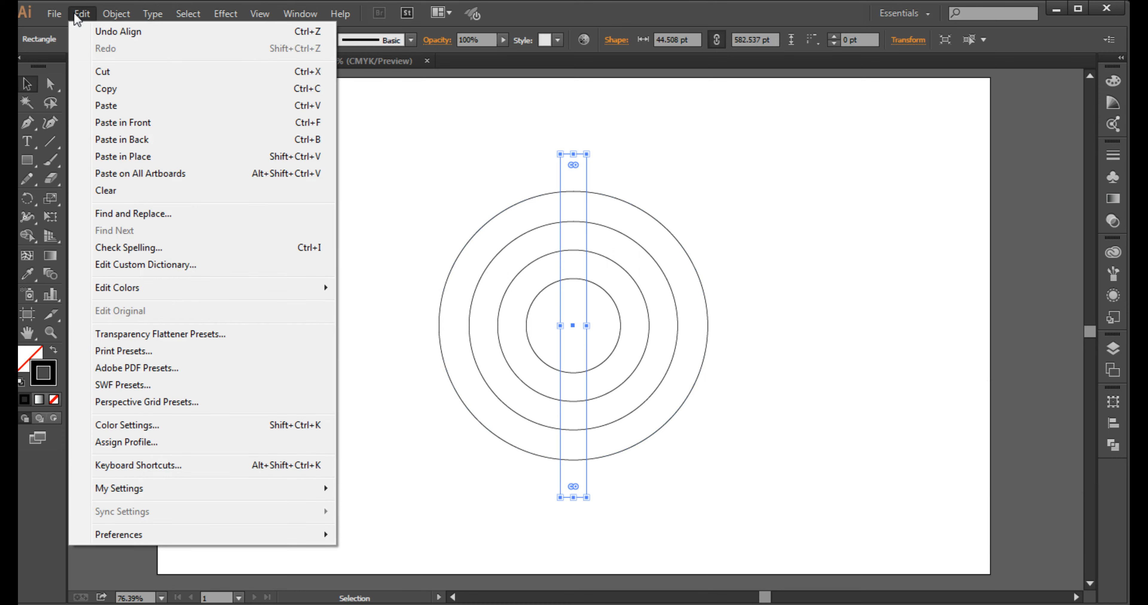
left_click(98, 89)
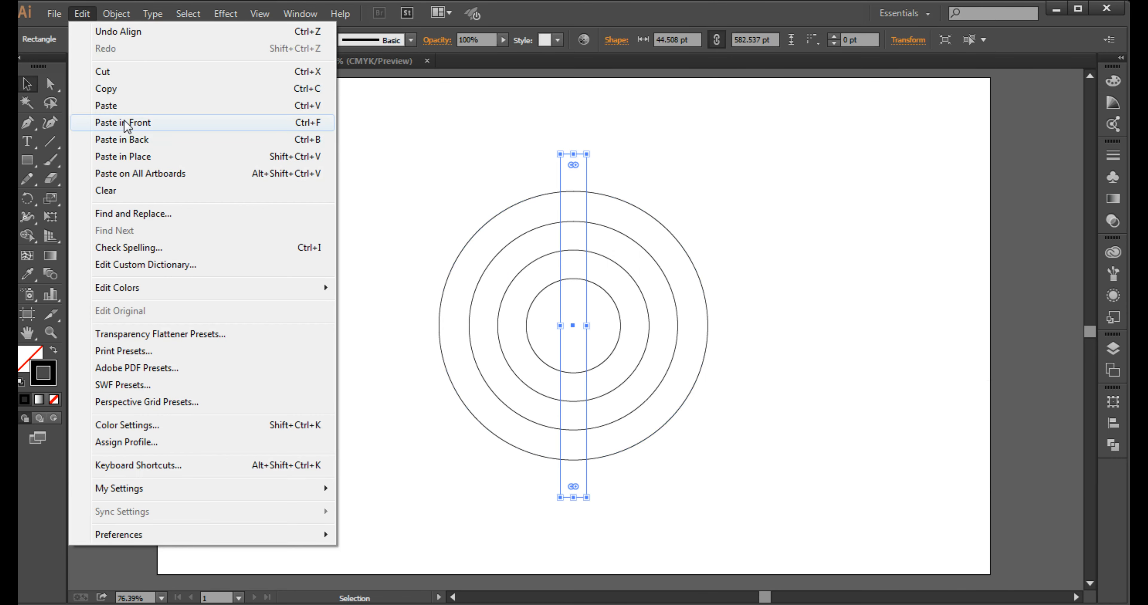
left_click(110, 123)
left_click_drag(551, 154, 405, 312)
Step: Select all circles and both bars, start the Shape Builder tool and set its fill to black
left_click_drag(441, 151, 743, 483)
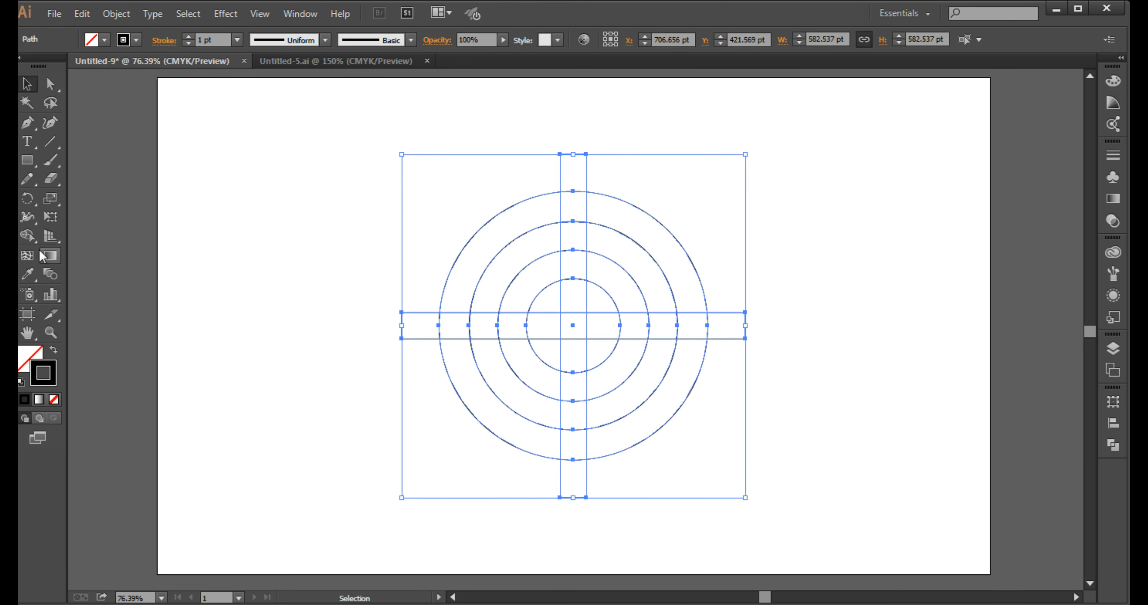
left_click(21, 238)
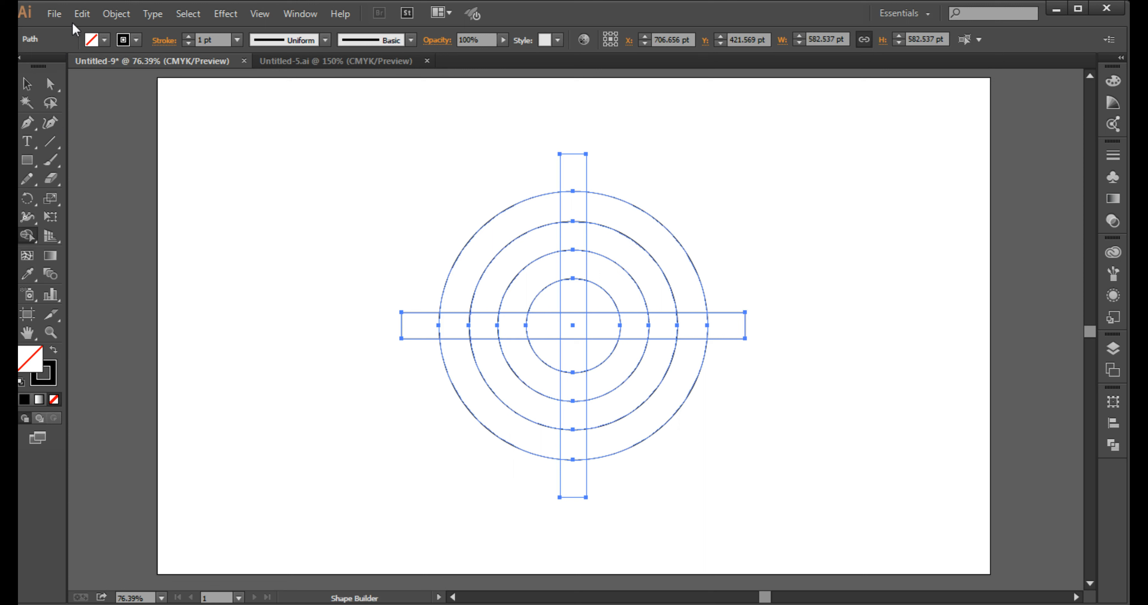
left_click(105, 40)
left_click(61, 66)
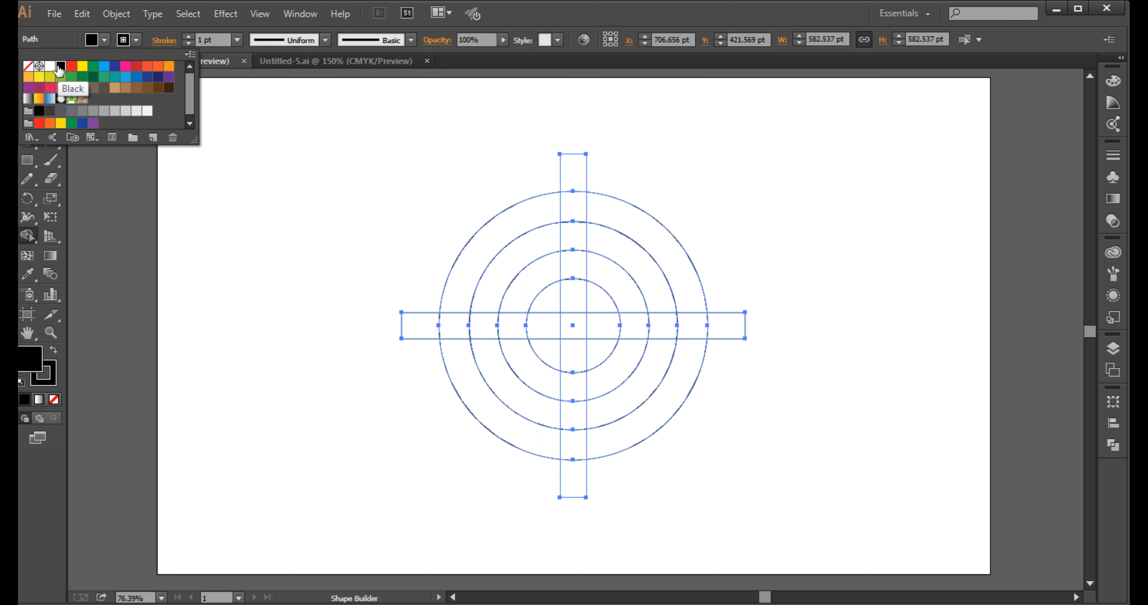
Step: Merge the outer ring's sections with Shape Builder from its left end clockwise over the top to the bottom centre
left_click(457, 323)
left_click_drag(461, 322, 468, 267)
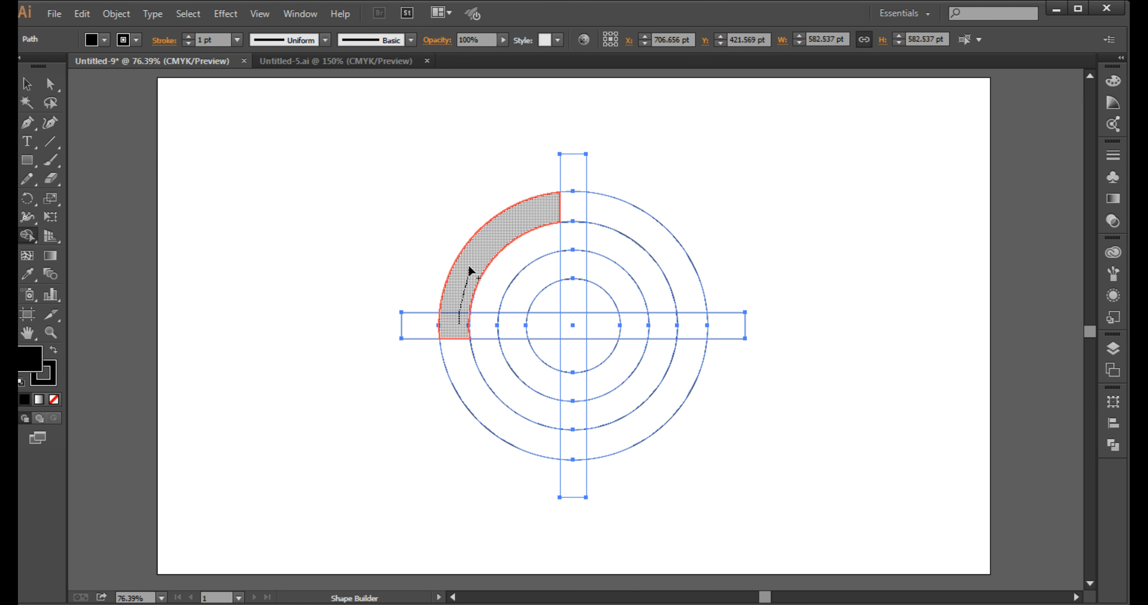
mouse_move(518, 220)
left_mouse_down()
mouse_move(585, 210)
mouse_move(641, 240)
left_mouse_up()
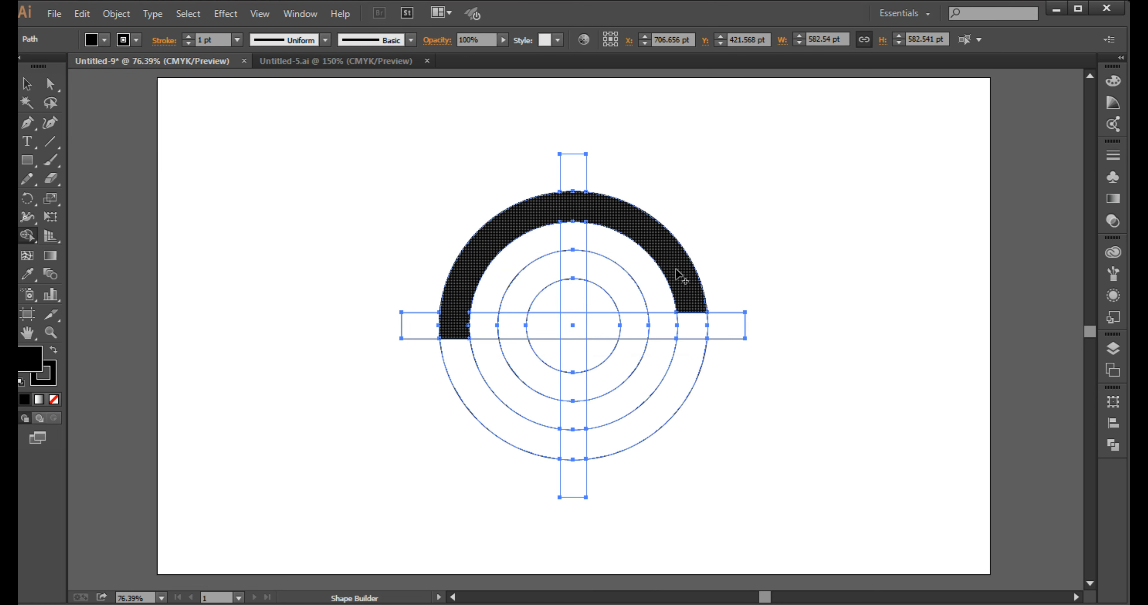
left_click_drag(689, 293, 674, 398)
left_click_drag(617, 434, 577, 441)
Step: Merge the vertical bar inside the outer circle and the inner ring with Shape Builder, leaving a gap on the inner ring's right side
left_click_drag(574, 219, 579, 441)
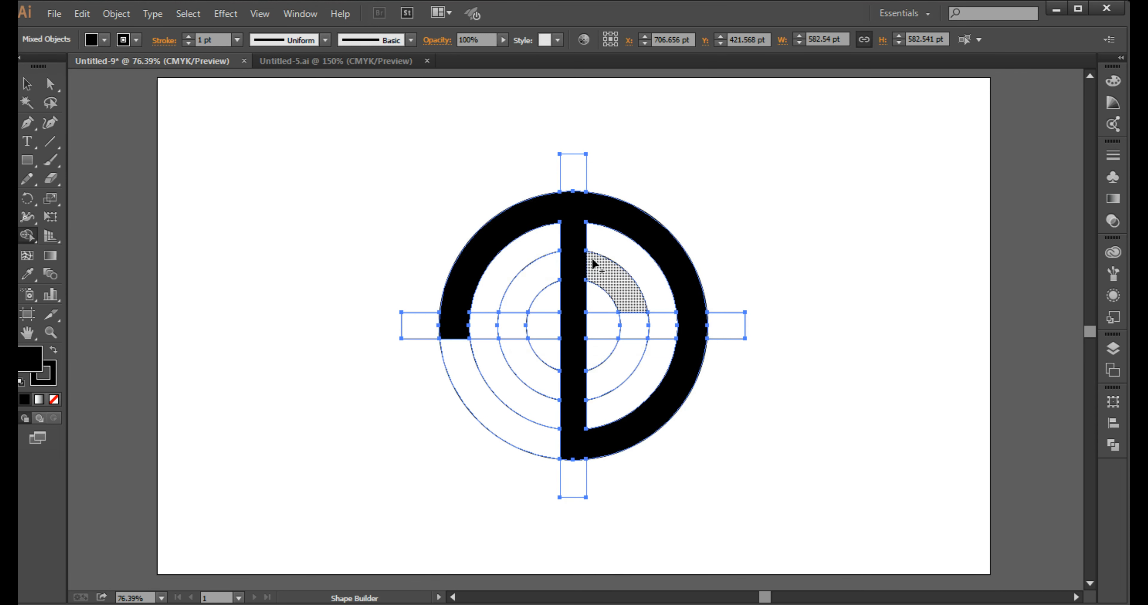
mouse_move(611, 280)
left_mouse_down()
mouse_move(540, 268)
mouse_move(523, 323)
mouse_move(522, 351)
mouse_move(540, 372)
mouse_move(589, 379)
left_mouse_up()
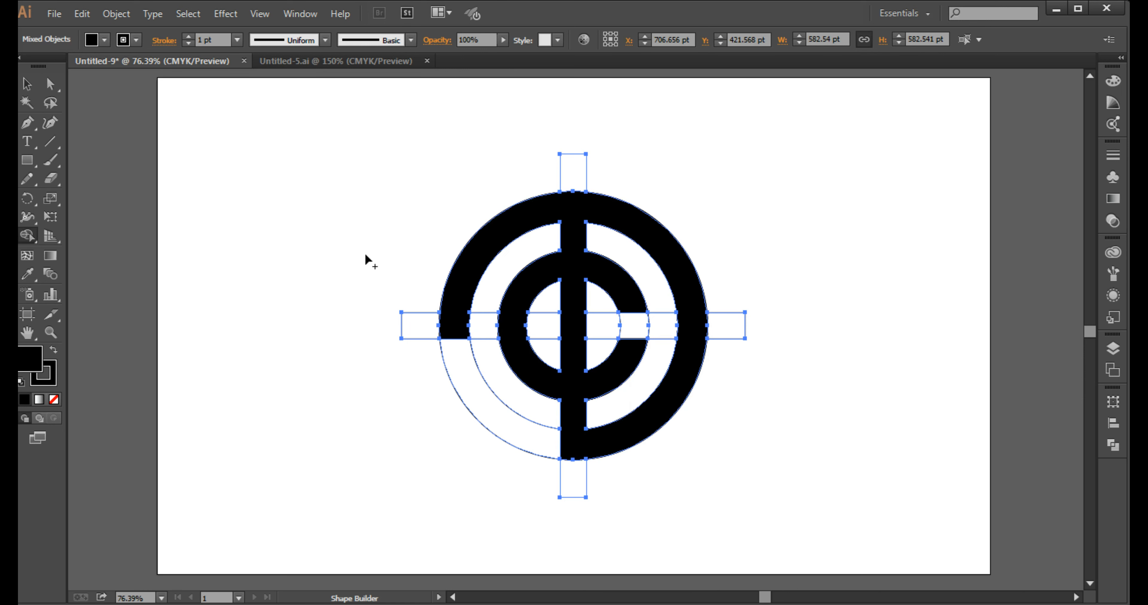
Step: Move the whole selected artwork left towards the artboard's left edge with the Direct Selection tool
left_click(27, 83)
left_click(50, 83)
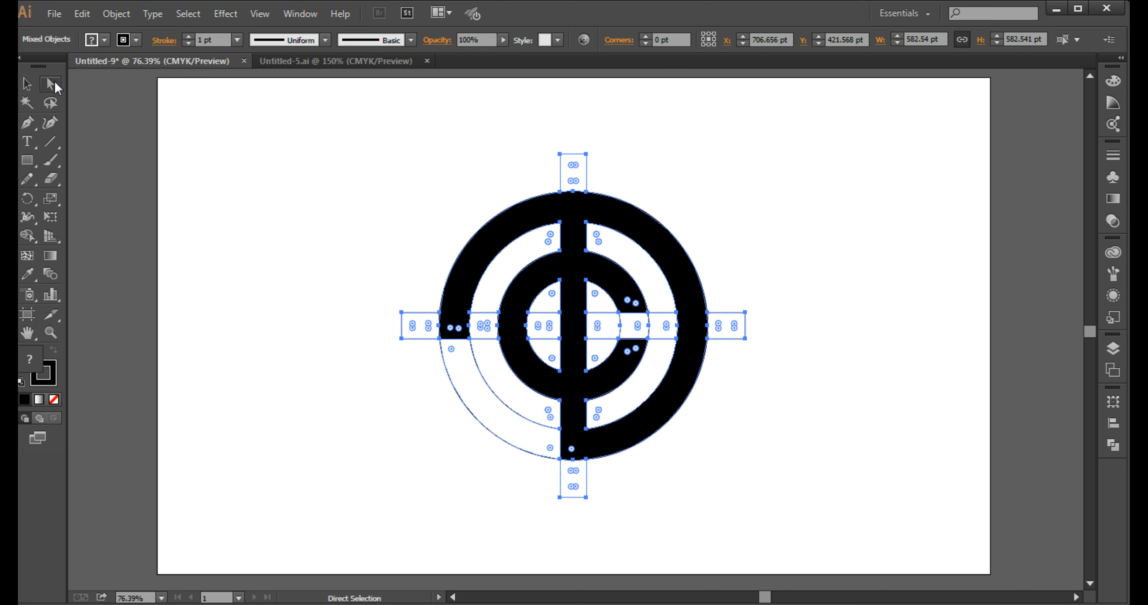
left_click_drag(462, 266, 211, 267)
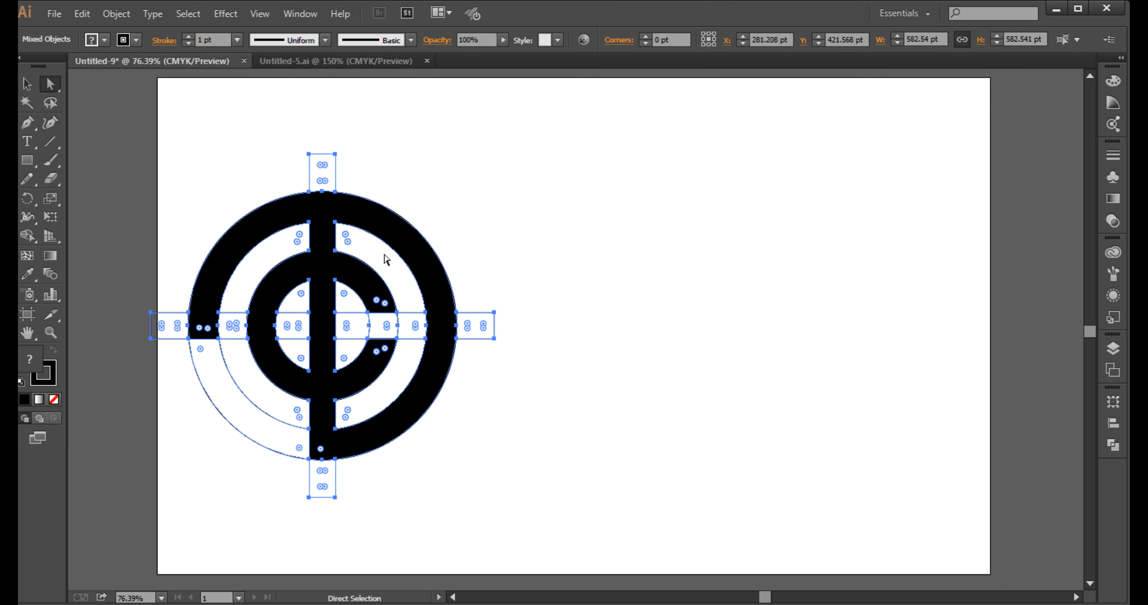
Step: Move the merged black logo shape right, clear of the construction outlines, and delete the leftover outlines
left_click(438, 216)
left_click(392, 250)
left_click(395, 231)
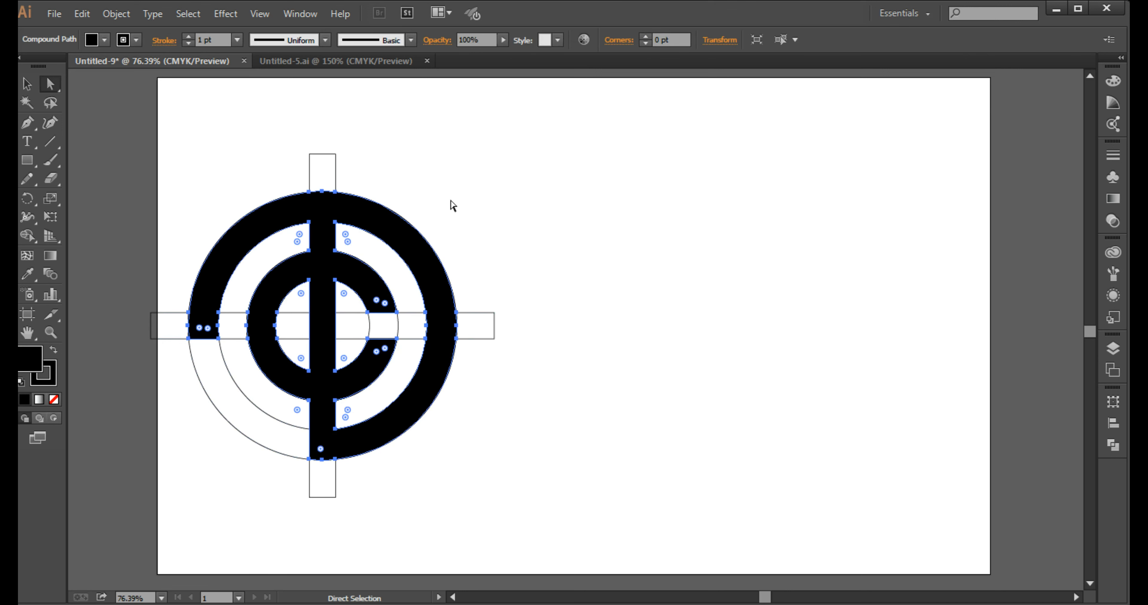
left_click(450, 201)
left_click(395, 214)
left_click_drag(396, 214, 708, 213)
left_click_drag(510, 117, 136, 517)
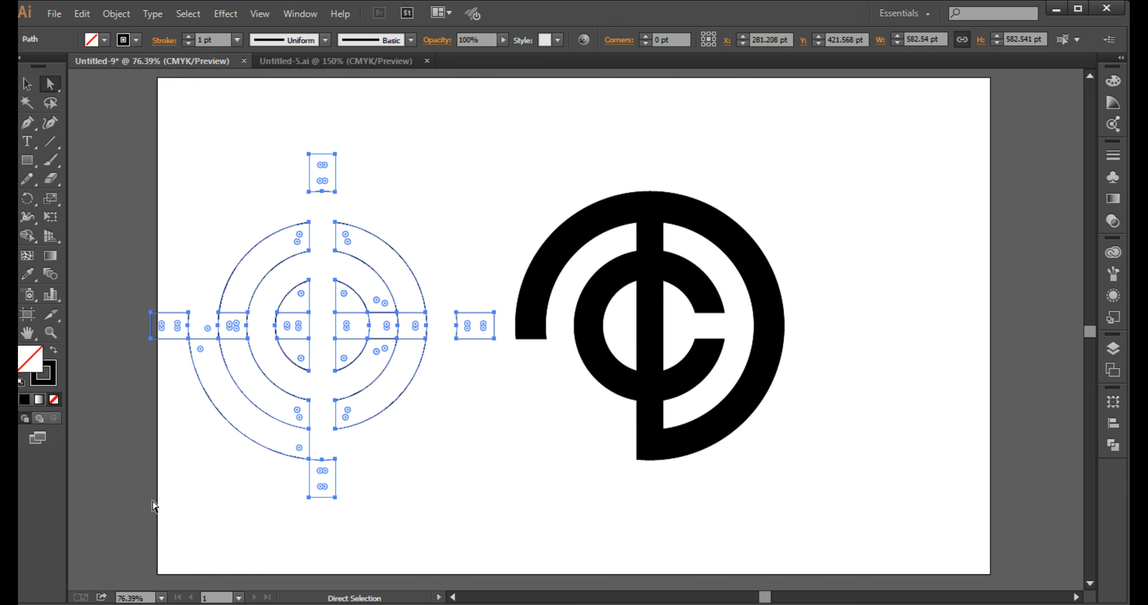
key("Delete")
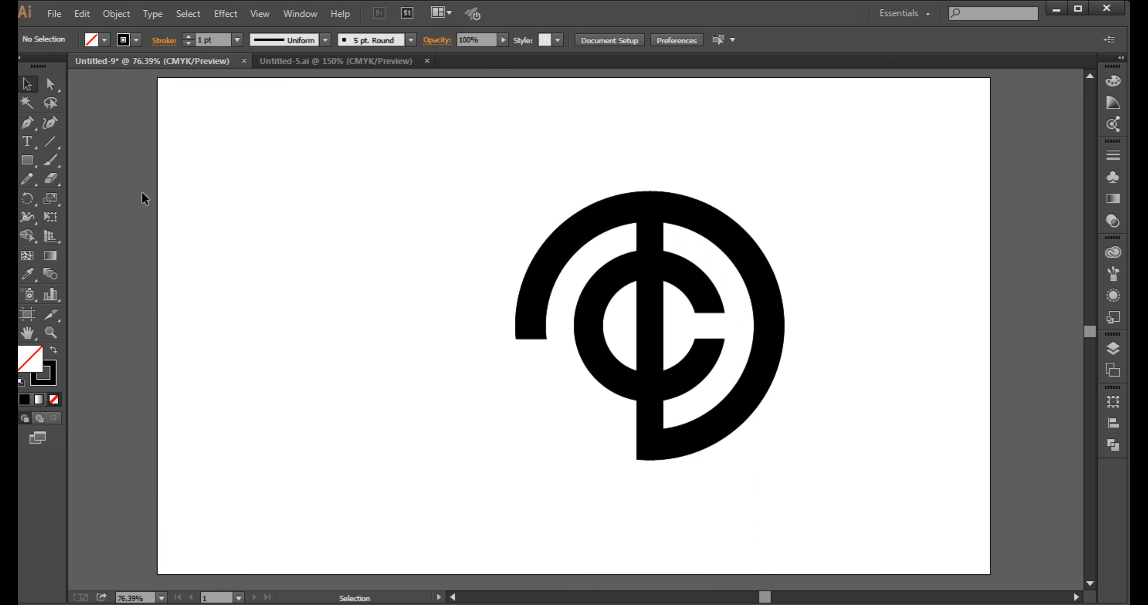
Step: Draw a rectangle covering the whole artboard, about 1413 by 843 pt, and give it a black fill with no stroke
left_click(26, 164)
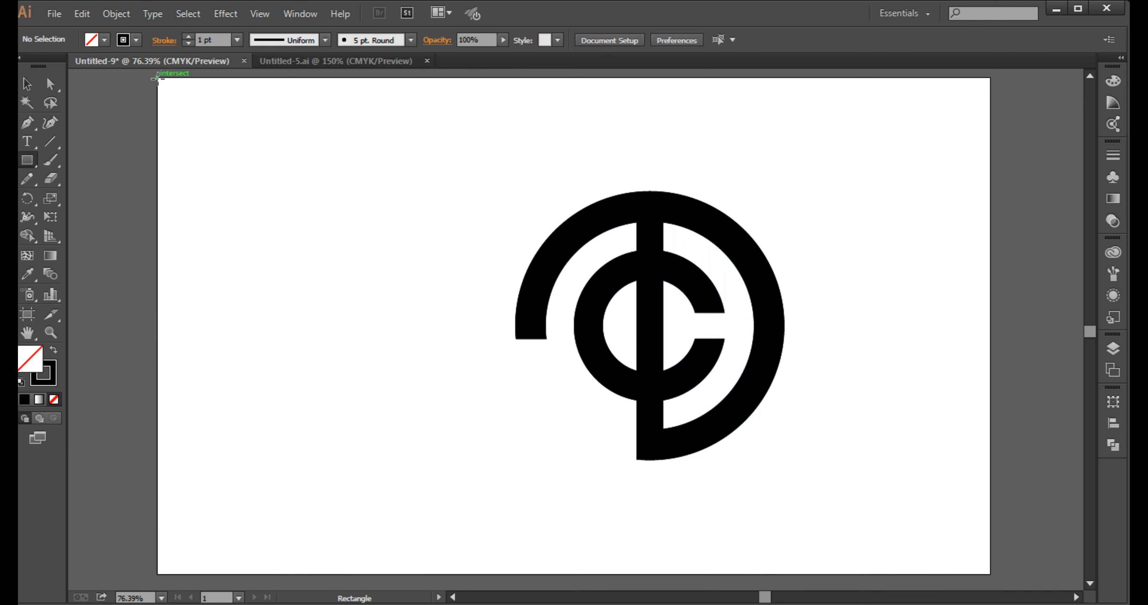
left_click_drag(156, 78, 989, 575)
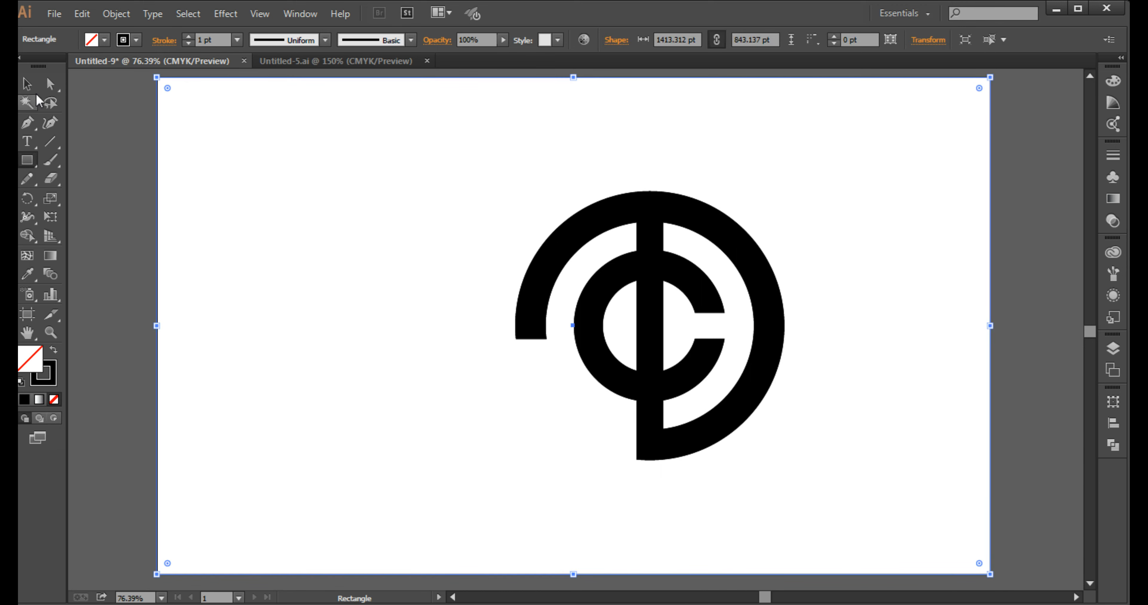
left_click(28, 84)
left_click(53, 352)
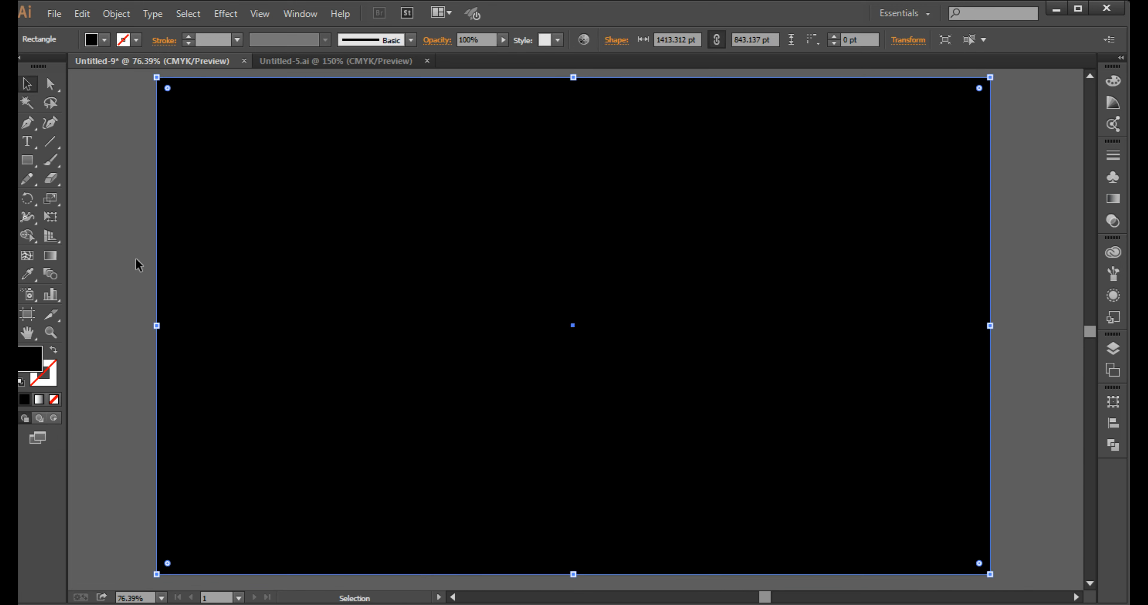
Step: Send the black background rectangle to the back and deselect it
right_click(138, 254)
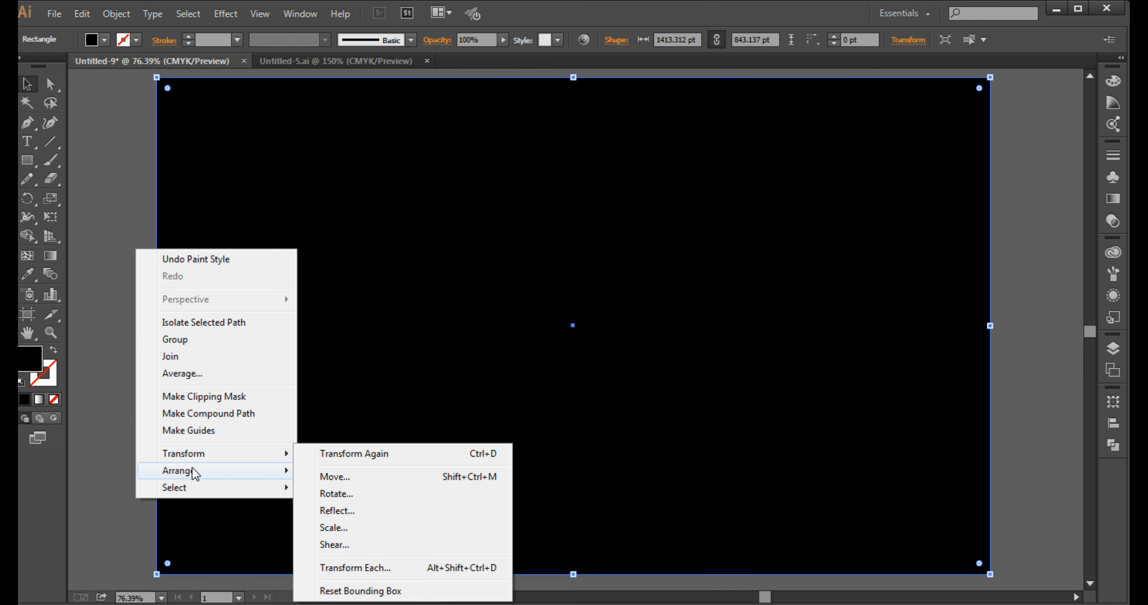
mouse_move(212, 473)
left_click(343, 522)
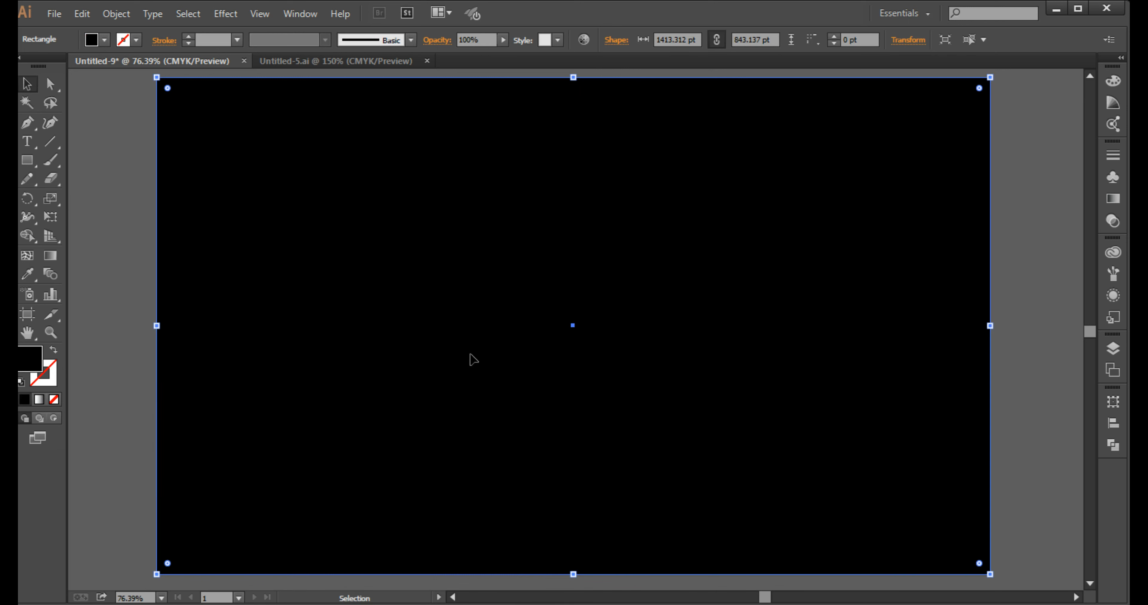
left_click(133, 320)
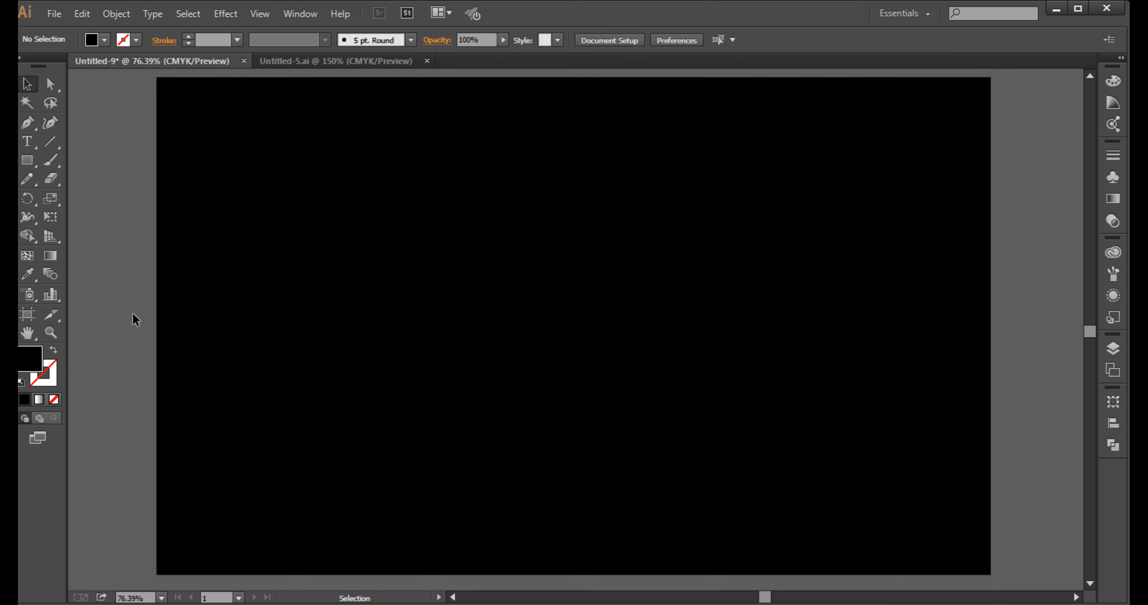
Step: Recolor the logo shape with a white fill and no stroke
left_click(530, 331)
left_click(1114, 80)
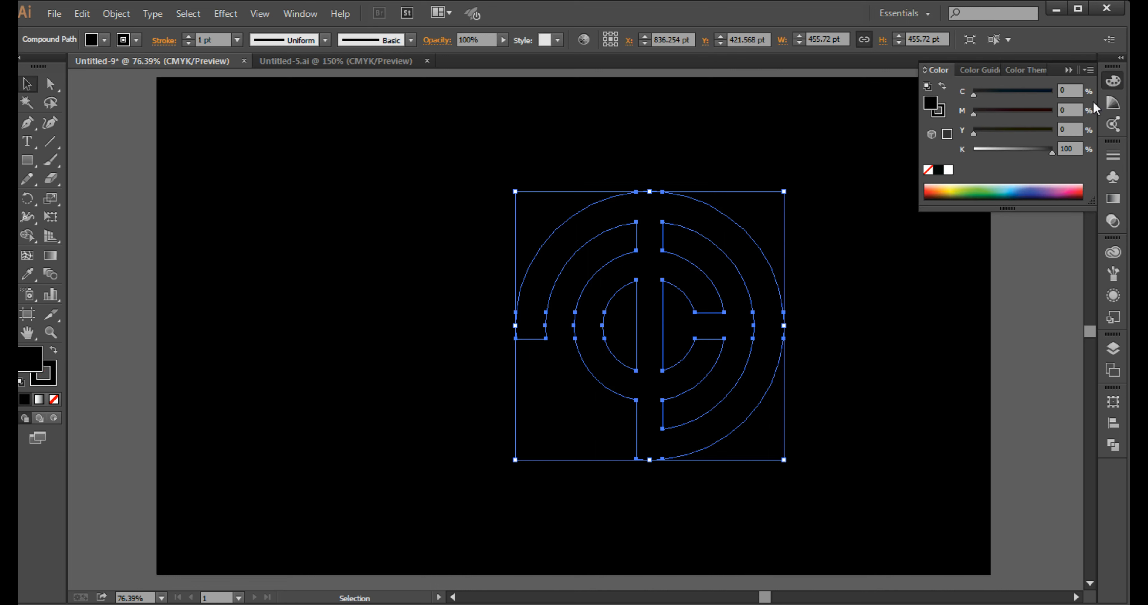
left_click(928, 170)
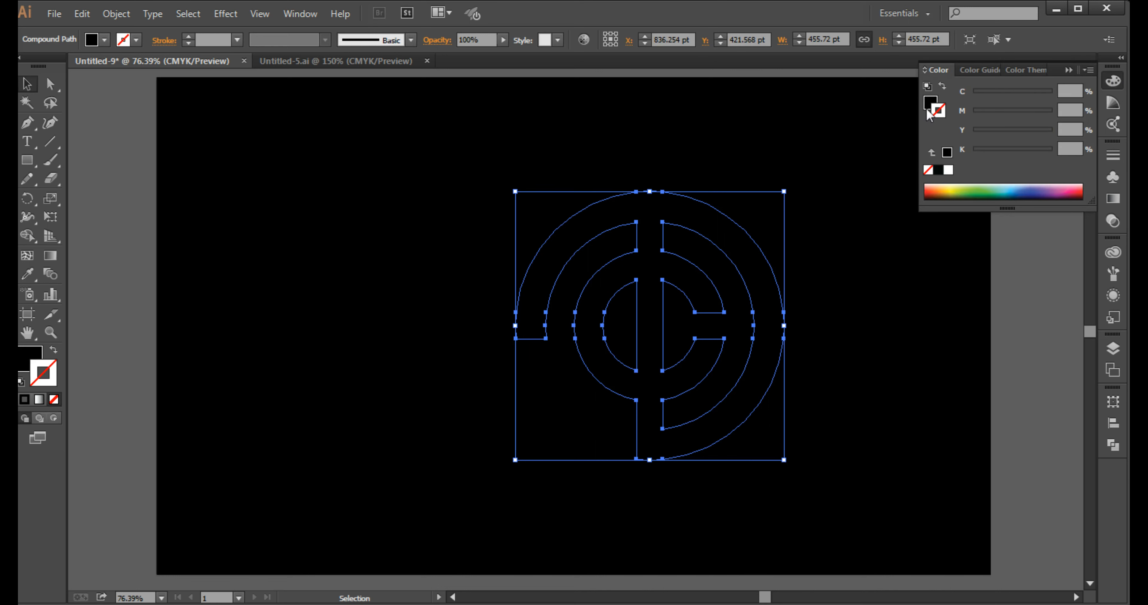
key("x")
left_click(947, 170)
left_click(1067, 71)
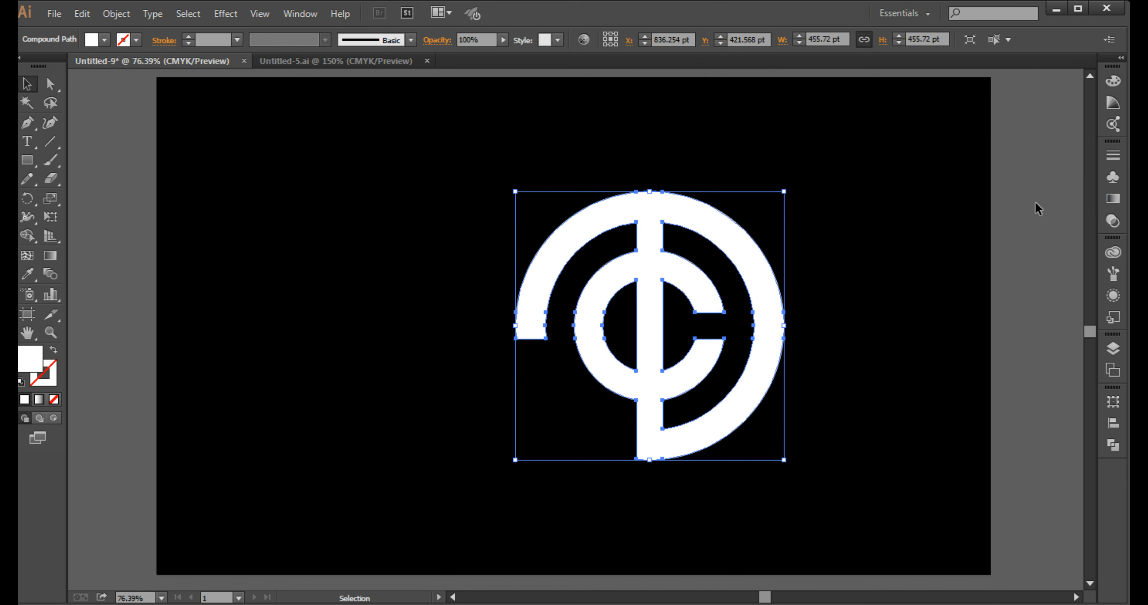
Step: Select the logo and the background rectangle and center them horizontally on each other
left_click_drag(1035, 210, 684, 379)
right_click(817, 385)
left_click(1109, 425)
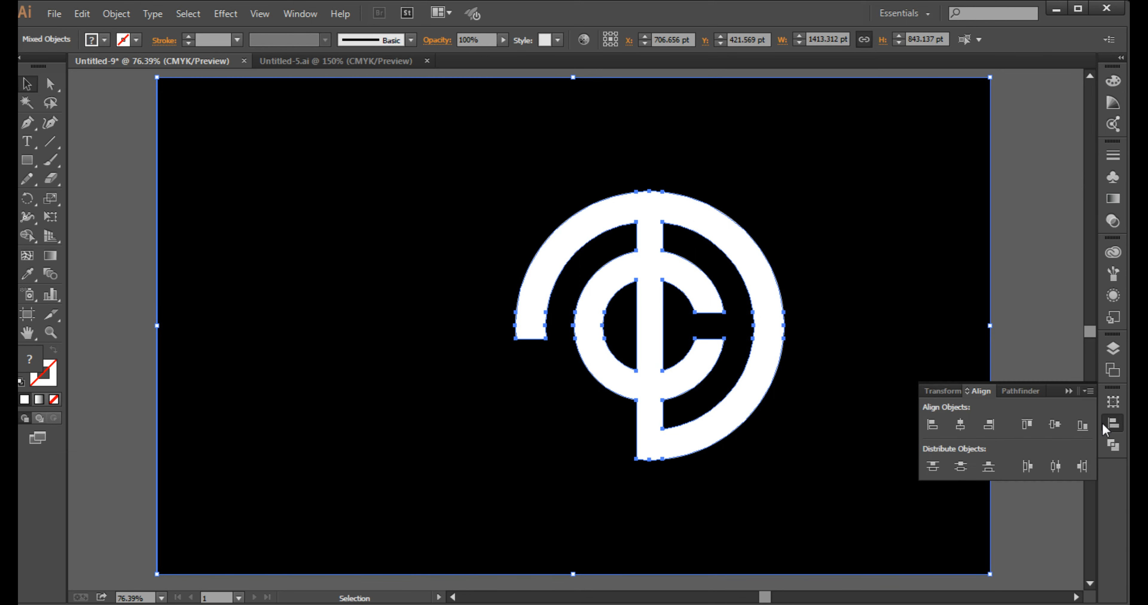
left_click(966, 426)
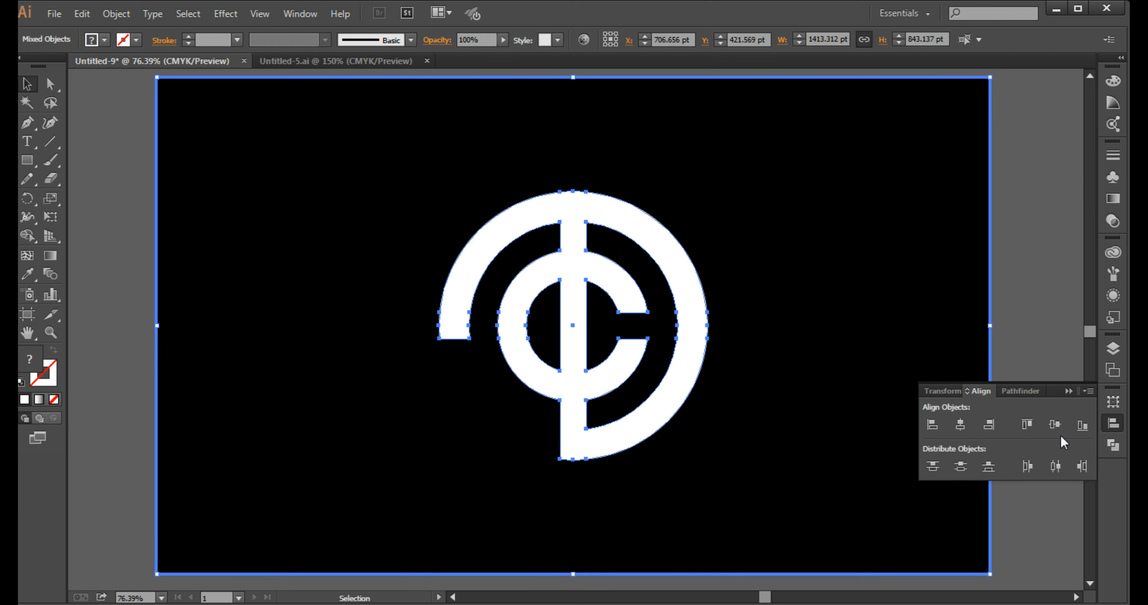
left_click(1068, 390)
key("ctrl+shift+a")
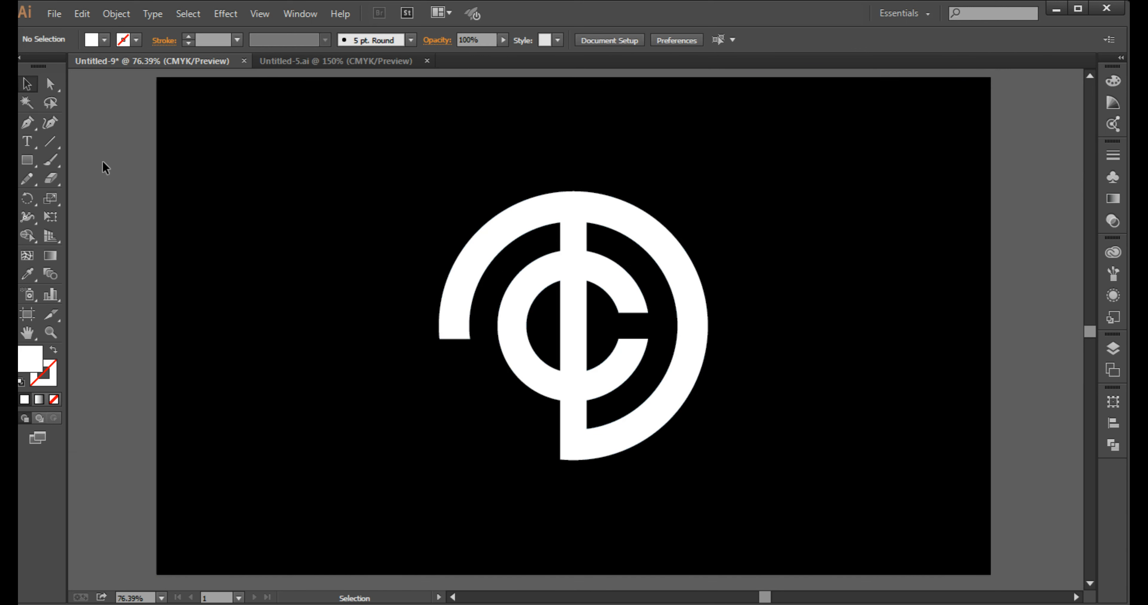
Step: Draw a closed Pen shape about 44 pt wide and 41 pt tall on the vertical bar, its top edge curved along the inner ring
left_click(34, 124)
scroll(562, 255, "up", 3)
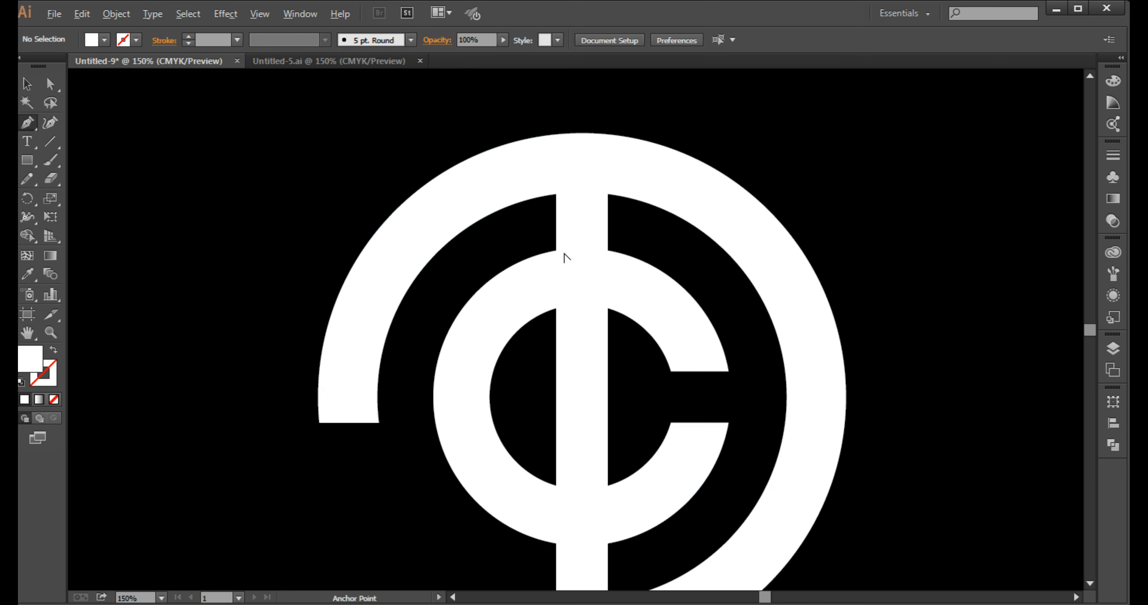
scroll(553, 329, "up", 1)
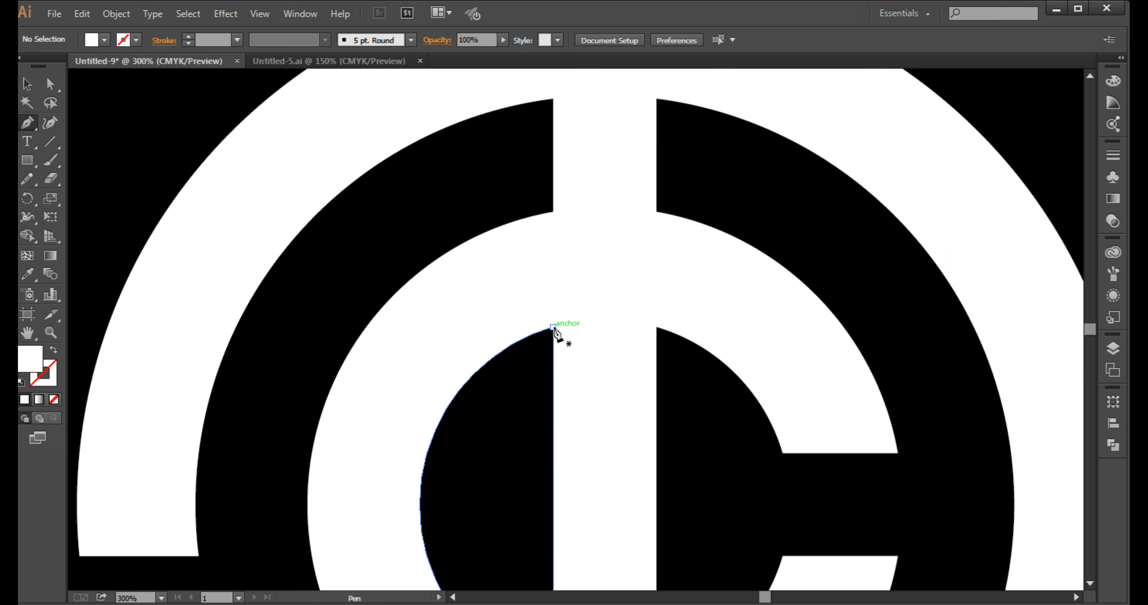
left_click(554, 329)
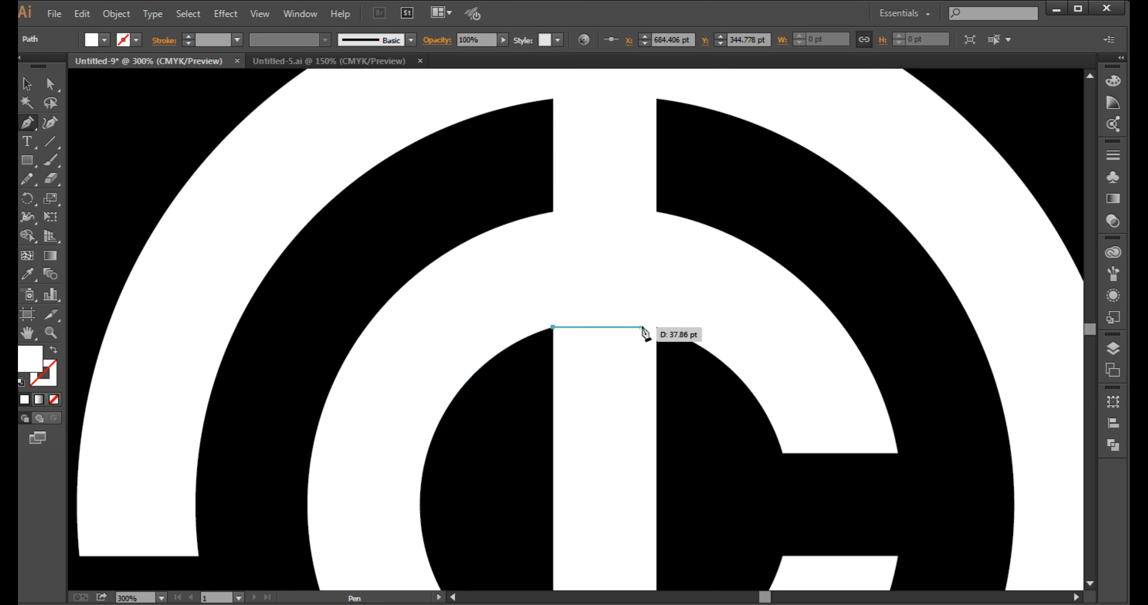
left_click(656, 328, "shift")
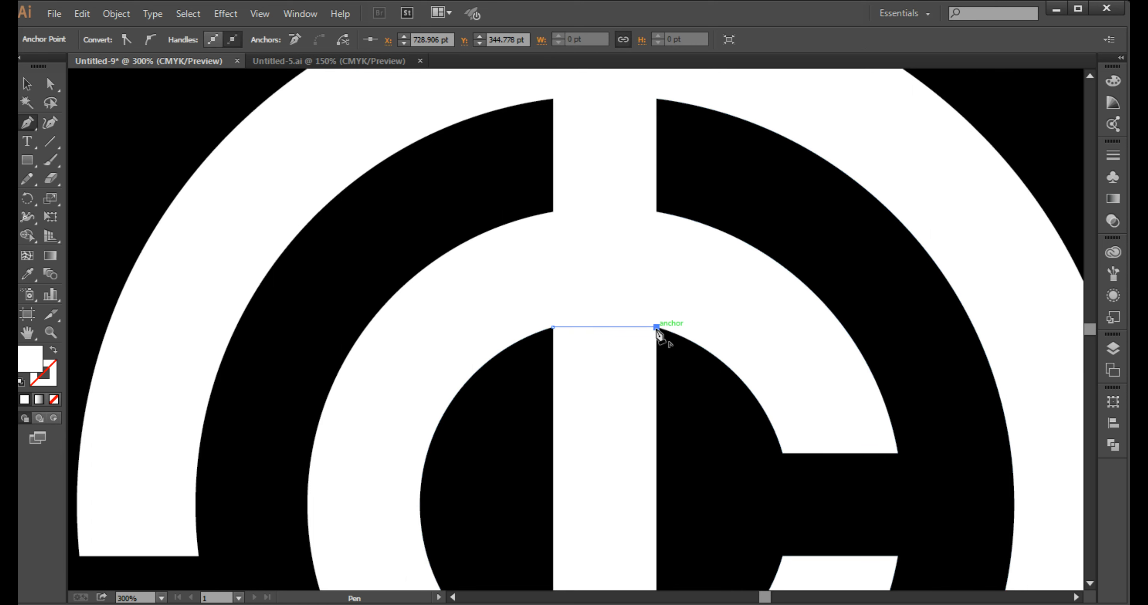
key("ctrl+z")
left_click_drag(657, 328, 708, 337)
left_click(657, 328)
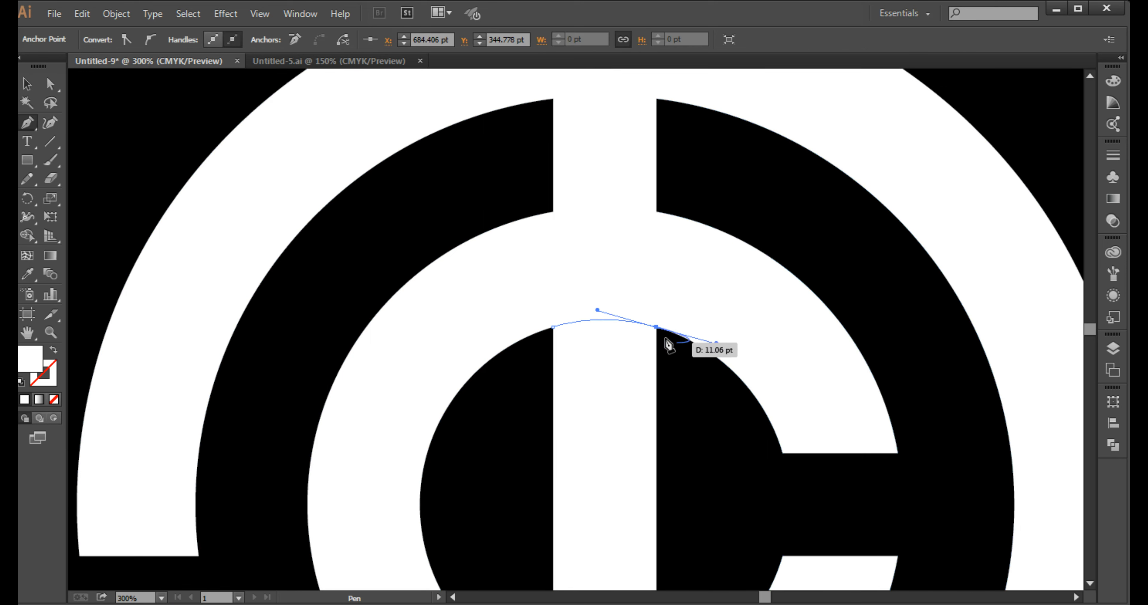
left_click(656, 421)
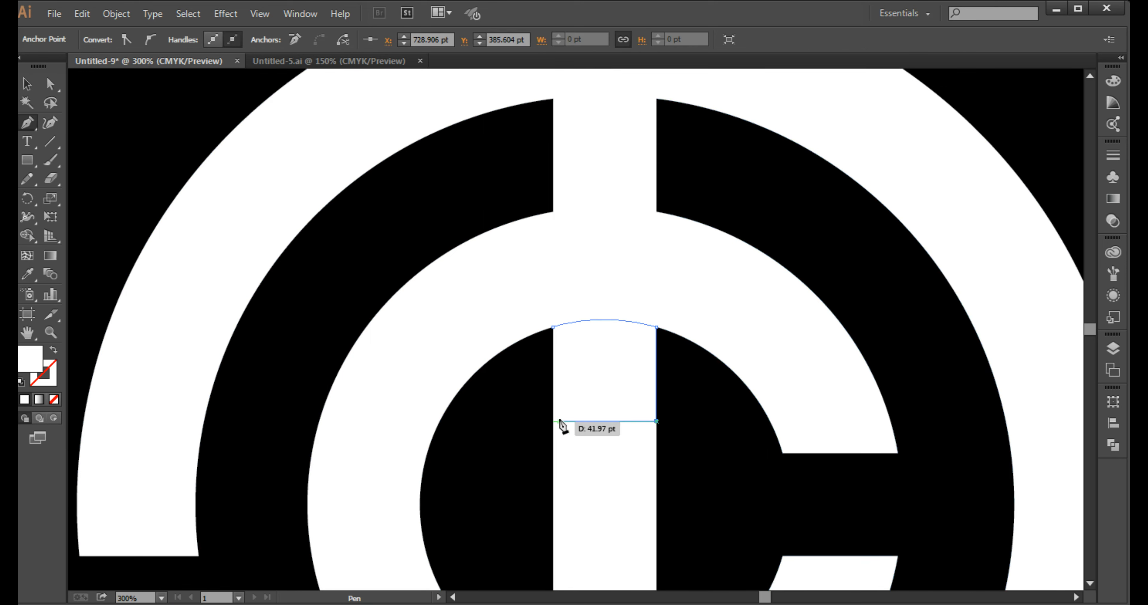
left_click(552, 422)
left_click(552, 328)
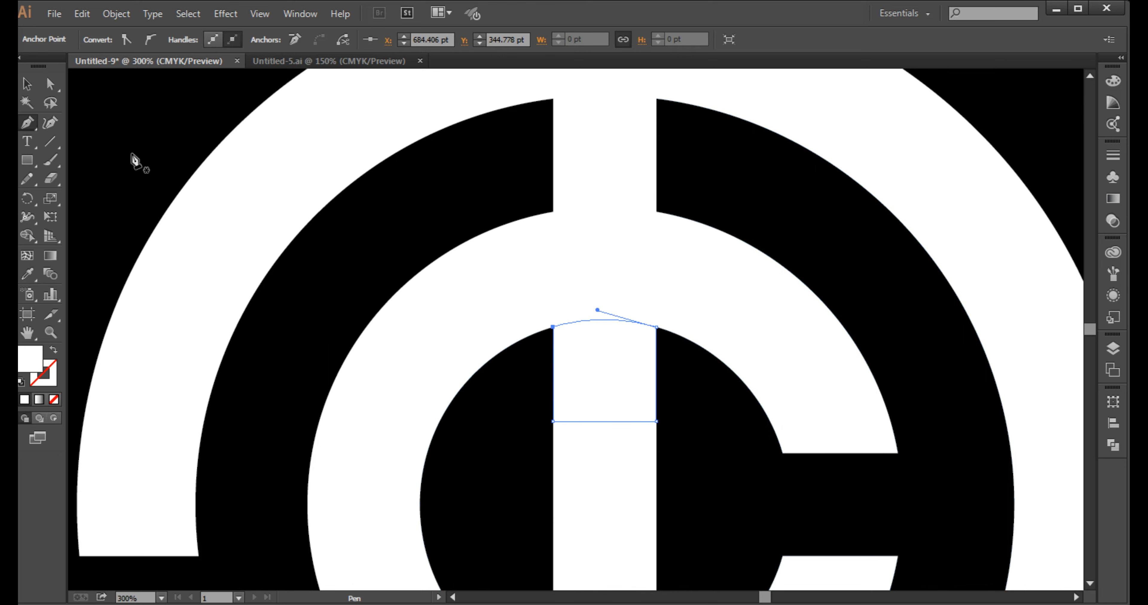
Step: Fill the new bar shape with a linear white-to-black gradient running upward at about 89°, darkest under the inner ring
left_click(25, 83)
left_click(1110, 201)
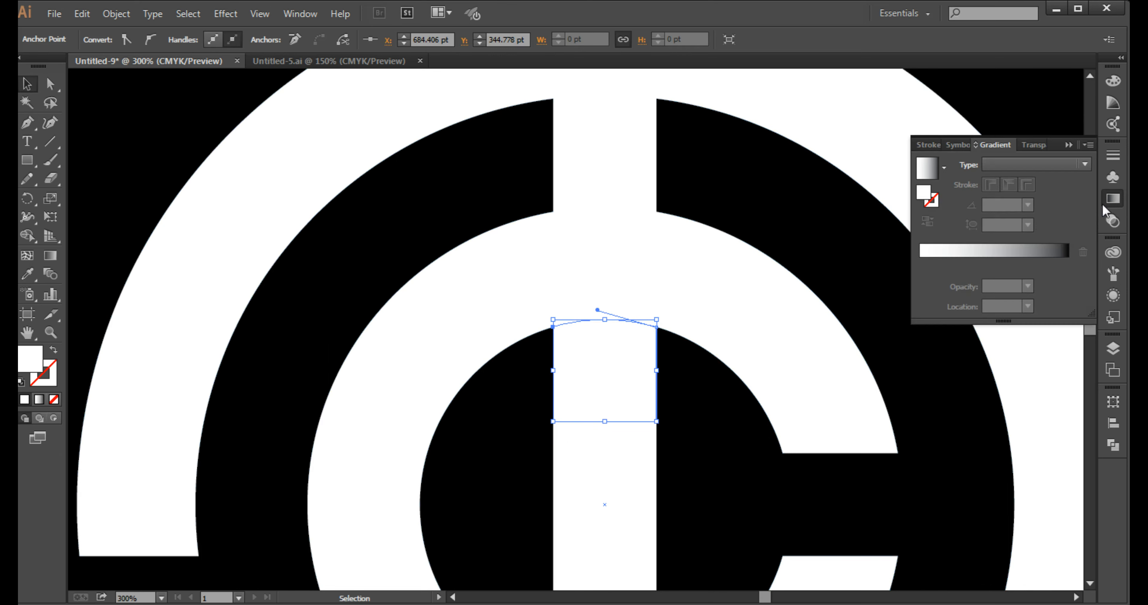
left_click(1016, 256)
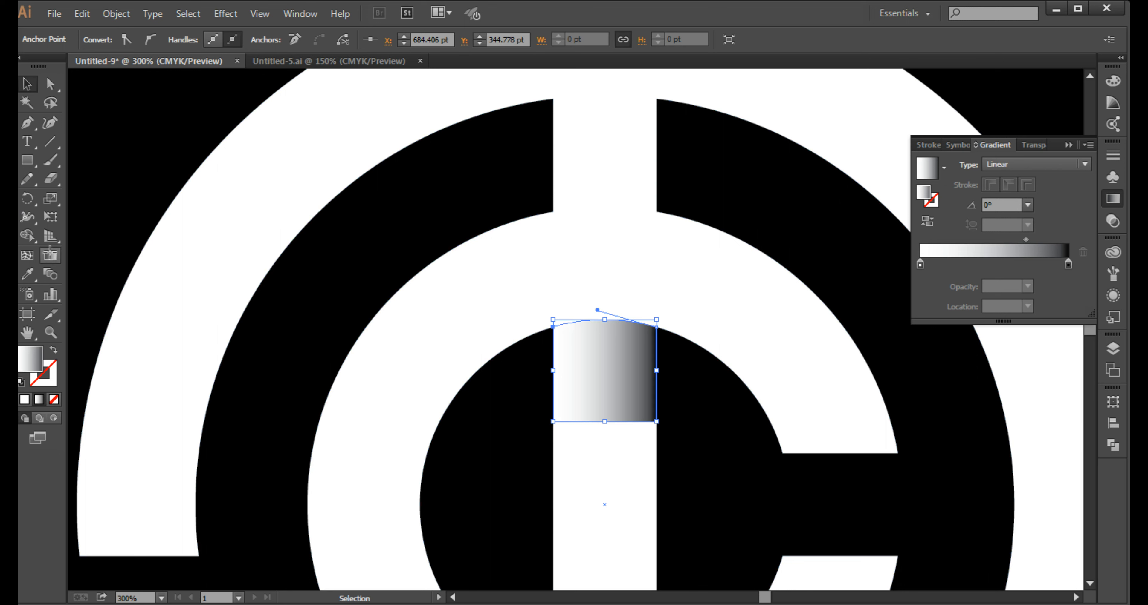
left_click(50, 255)
left_click_drag(603, 392, 606, 285)
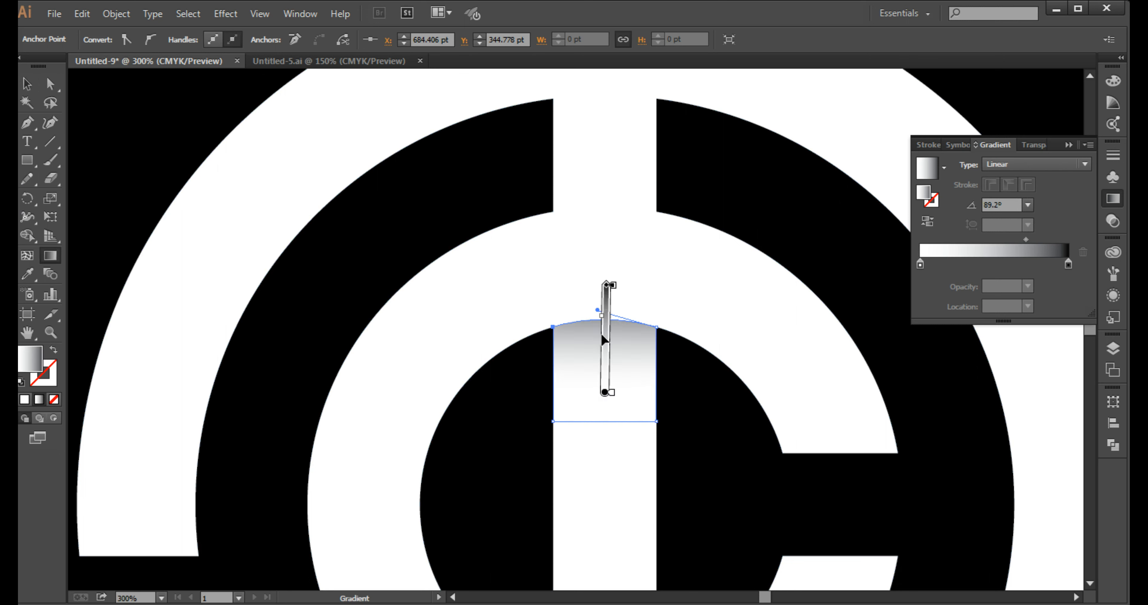
key("v")
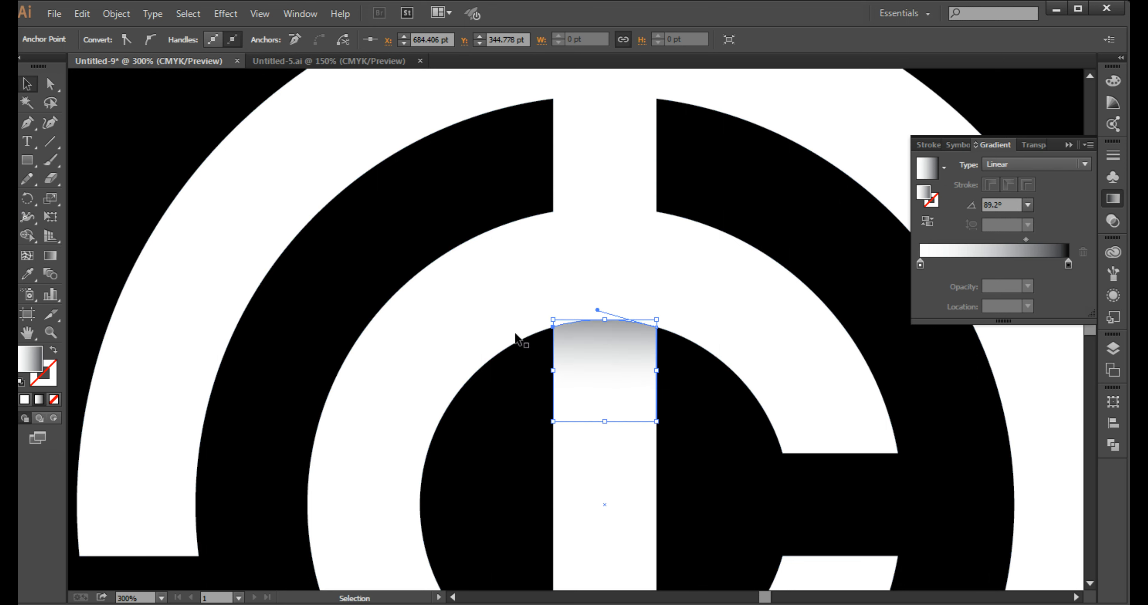
Step: Shift the gradient's midpoint to 64.29% to strengthen the shadow on the vertical bar
left_click_drag(1026, 240, 1013, 240)
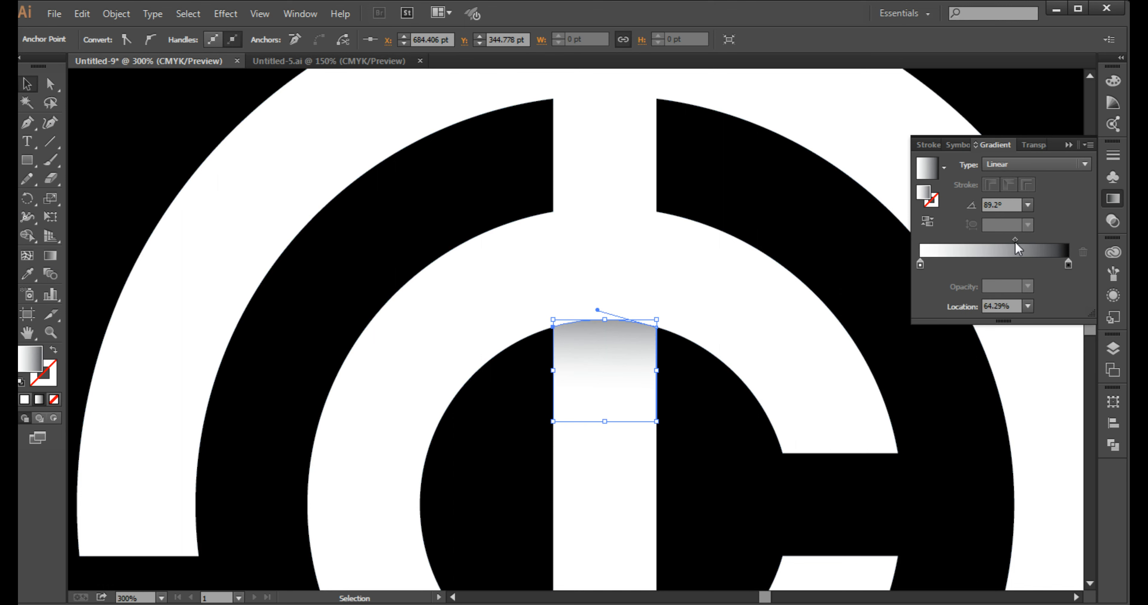
left_click(809, 244)
key("ctrl+1")
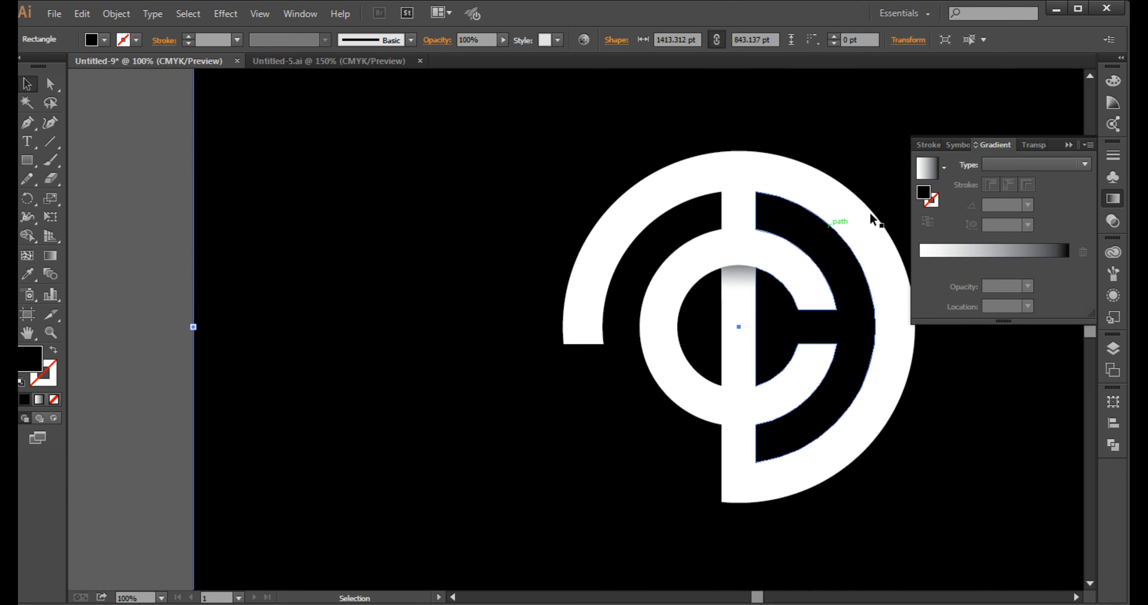
left_click(1068, 145)
left_click_drag(936, 204, 797, 226)
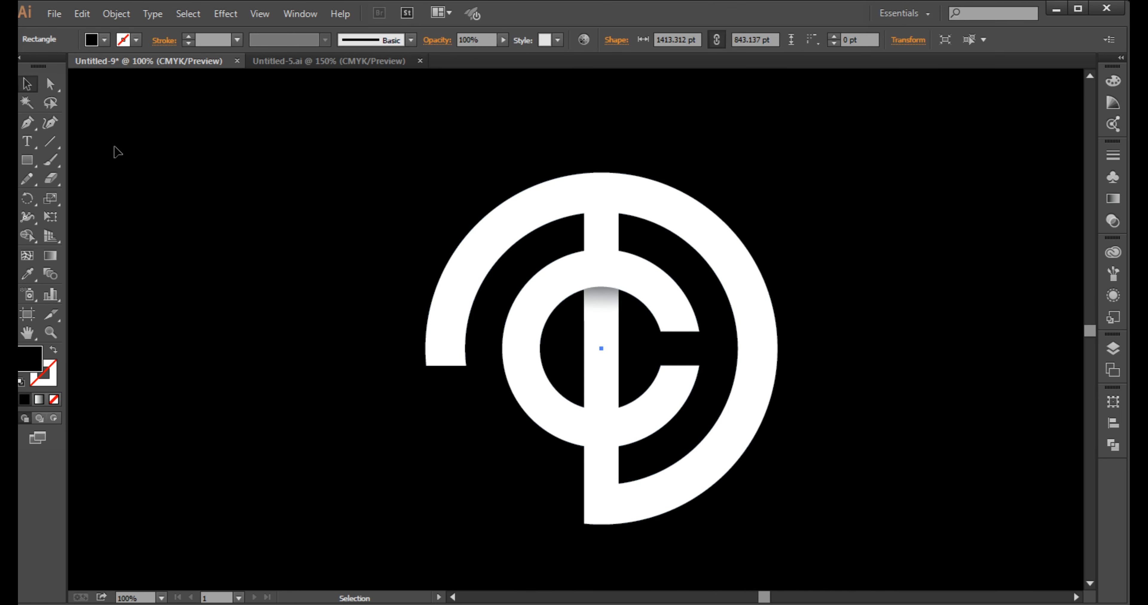
Step: Draw a closed Pen shape over the inner ring's lower section right of the vertical bar, with a left edge about 50 pt long
left_click(27, 125)
scroll(620, 413, "up", 3)
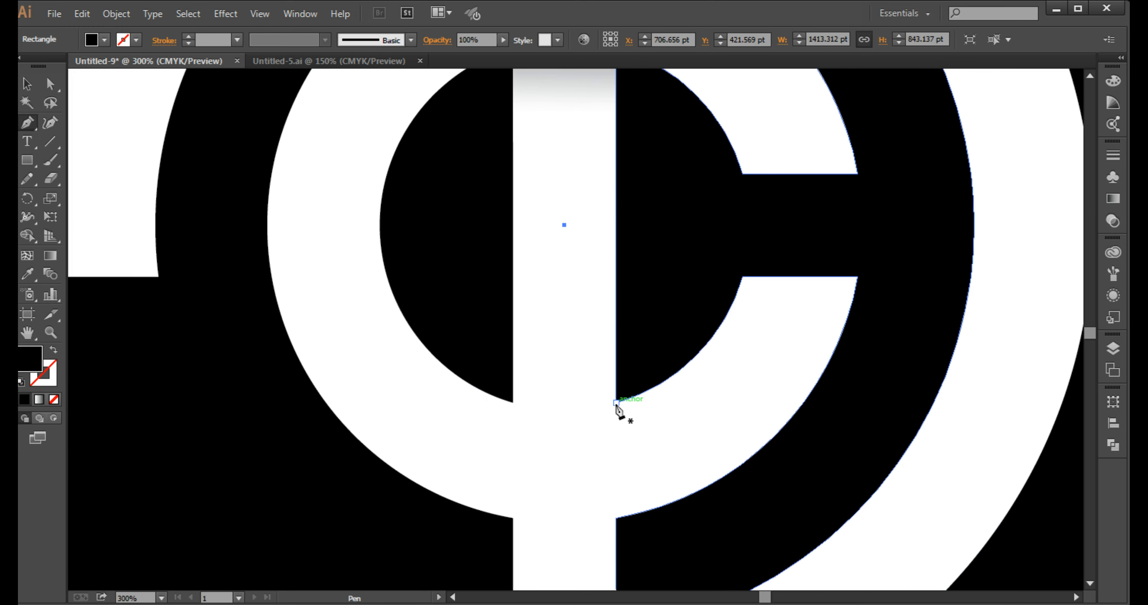
left_click(616, 403)
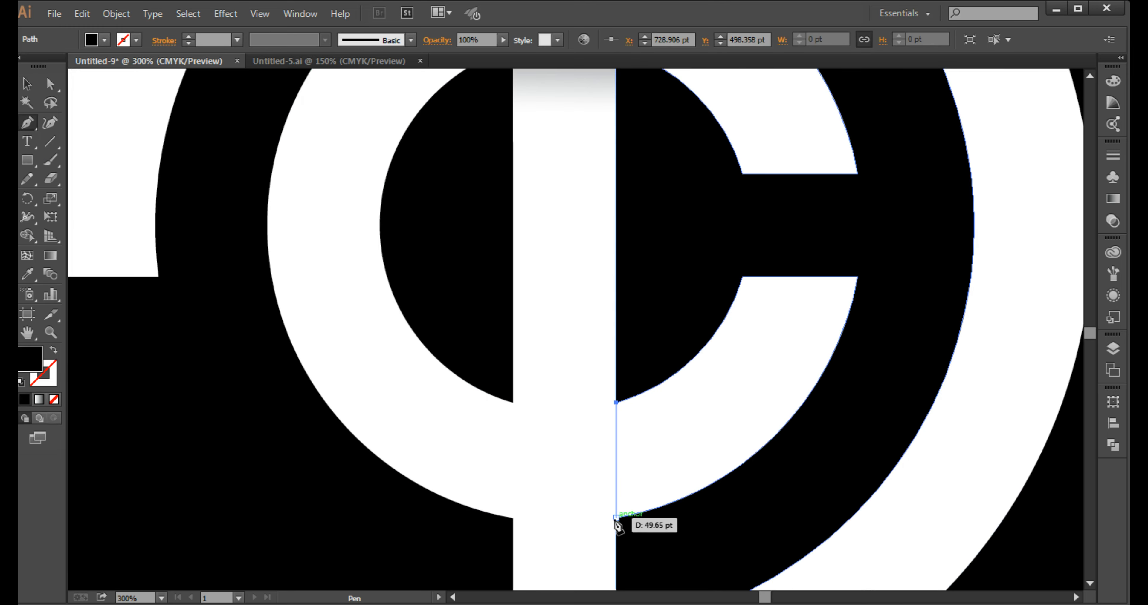
left_click(617, 518)
left_click_drag(734, 469, 791, 435)
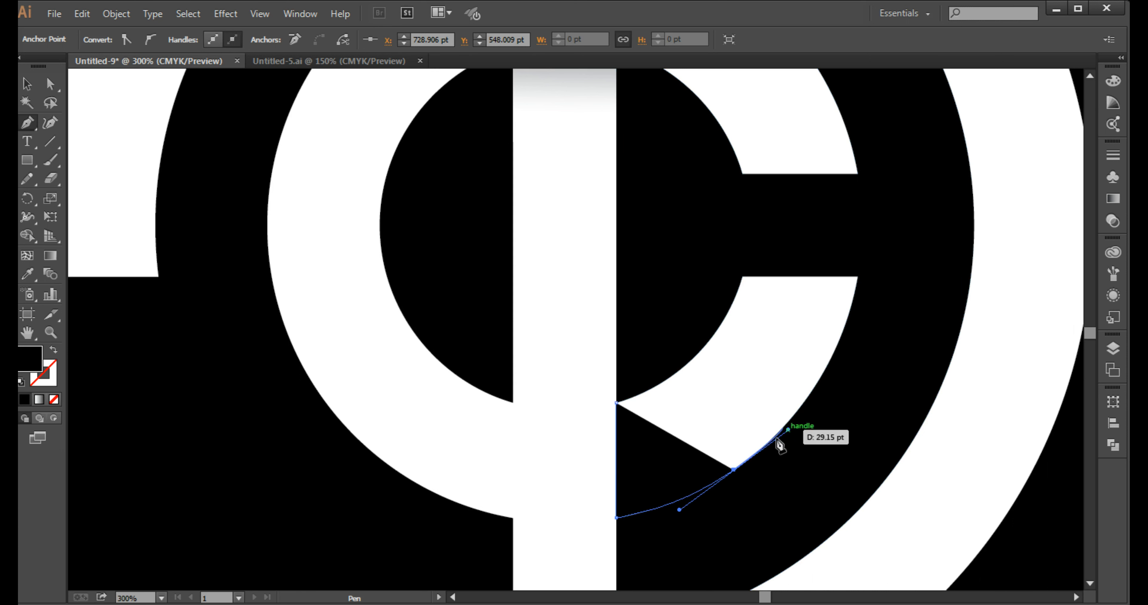
left_click(703, 348)
left_click_drag(617, 404, 550, 413)
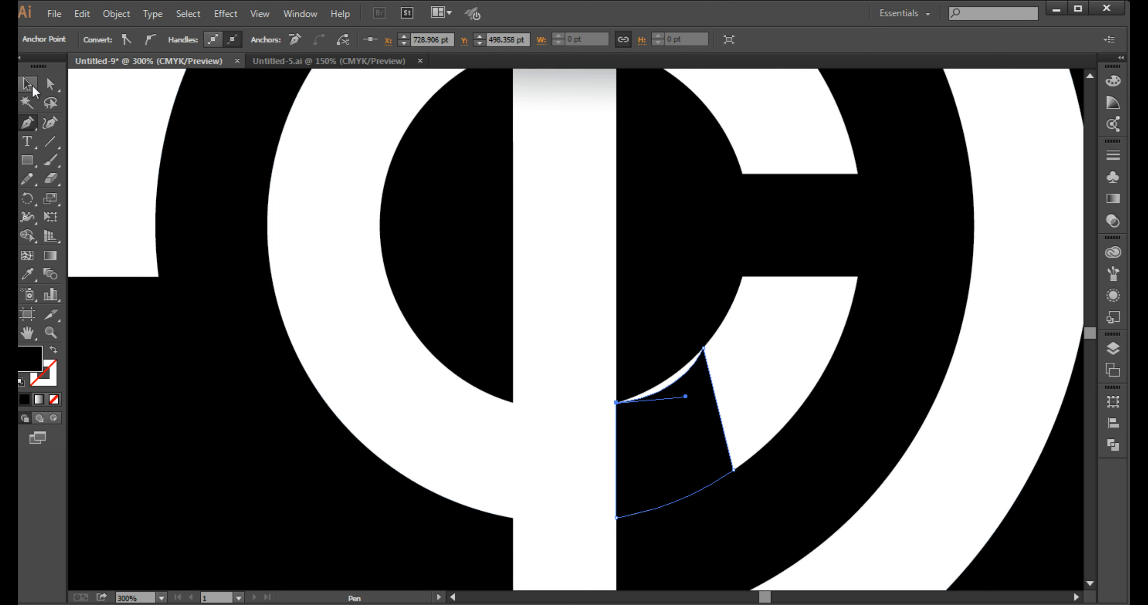
Step: Adjust the curve handle at the new shape's upper-left anchor so its upper edge follows the ring's inner edge
left_click(28, 84)
left_click(49, 84)
scroll(689, 390, "up", 2)
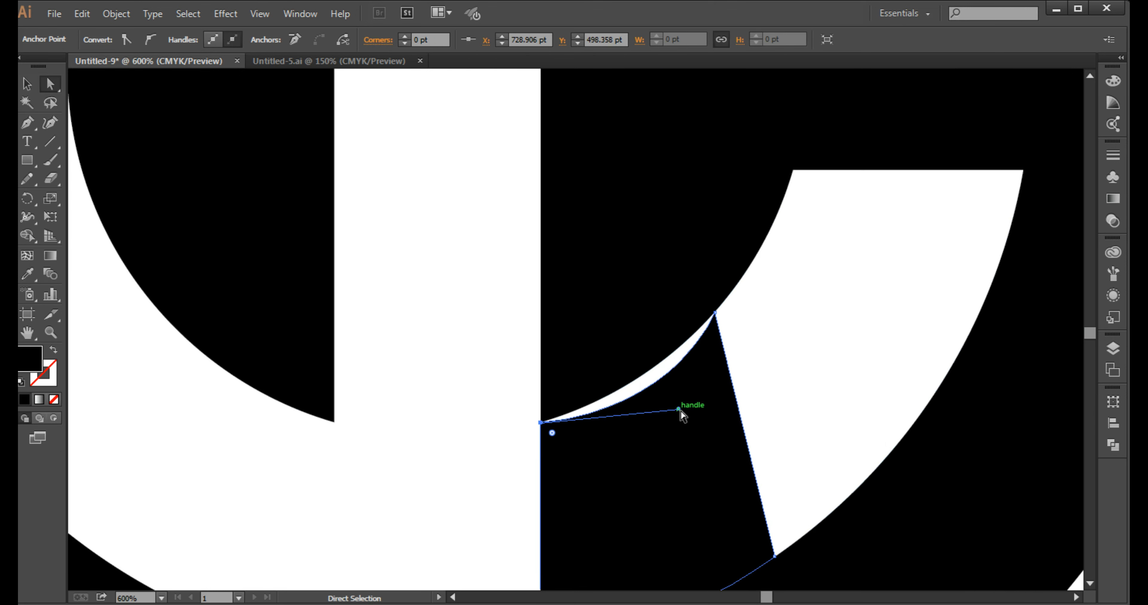
left_click_drag(680, 412, 643, 399)
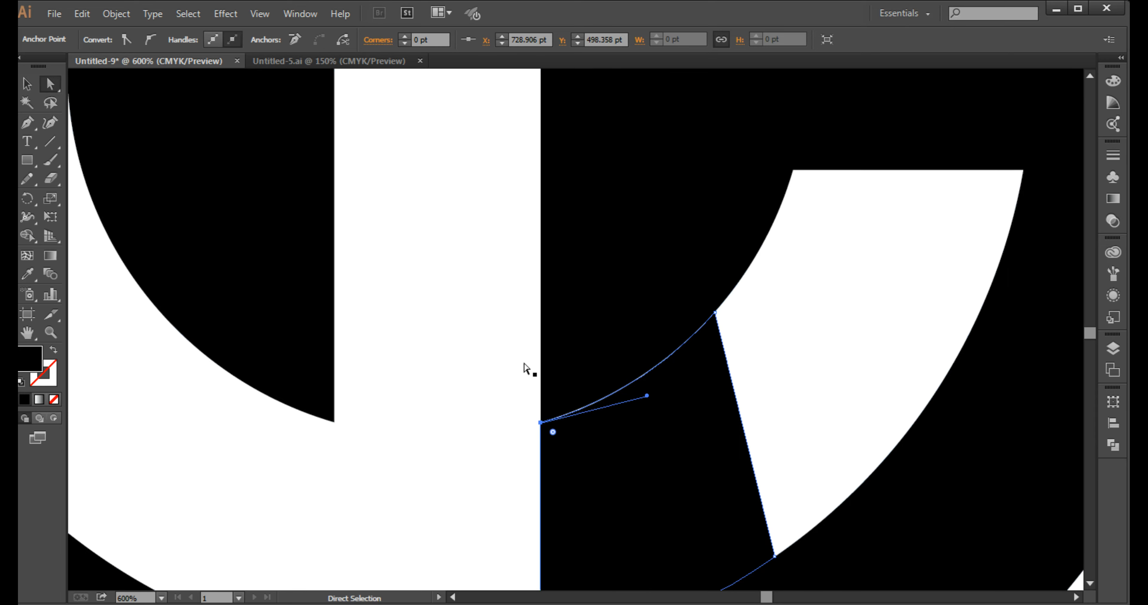
Step: Fill the new ring shape with a linear white-to-black gradient at about -169.9°, darkest beside the vertical bar, with its midpoint at about 52.55%
left_click(27, 84)
left_click(1113, 198)
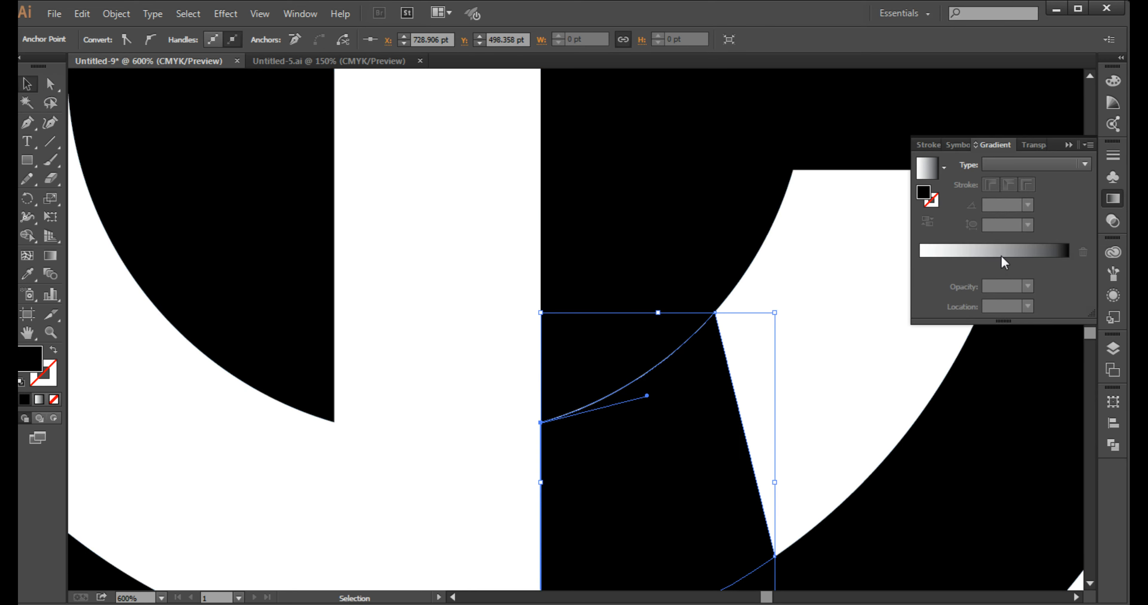
left_click(1003, 252)
scroll(646, 311, "down", 2)
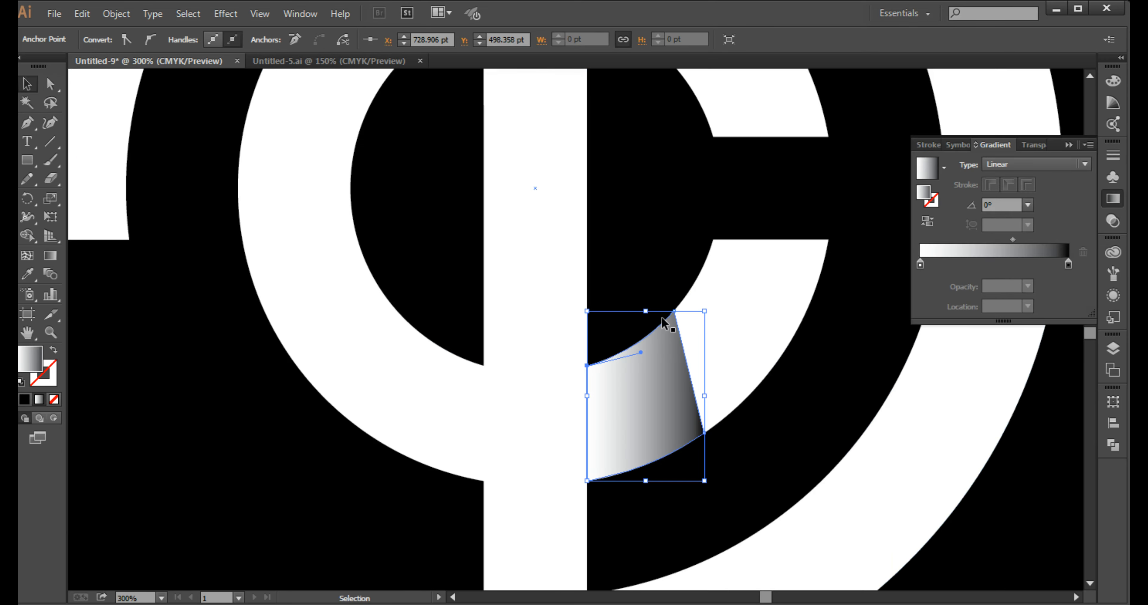
left_click(50, 255)
left_click_drag(674, 388, 444, 430)
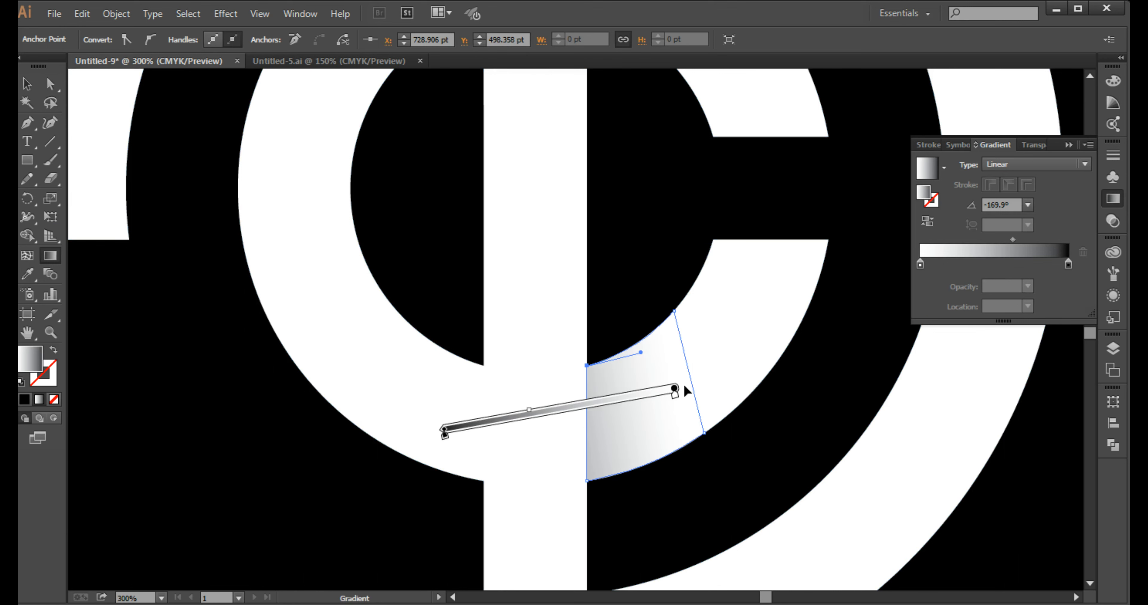
left_click_drag(1012, 240, 998, 239)
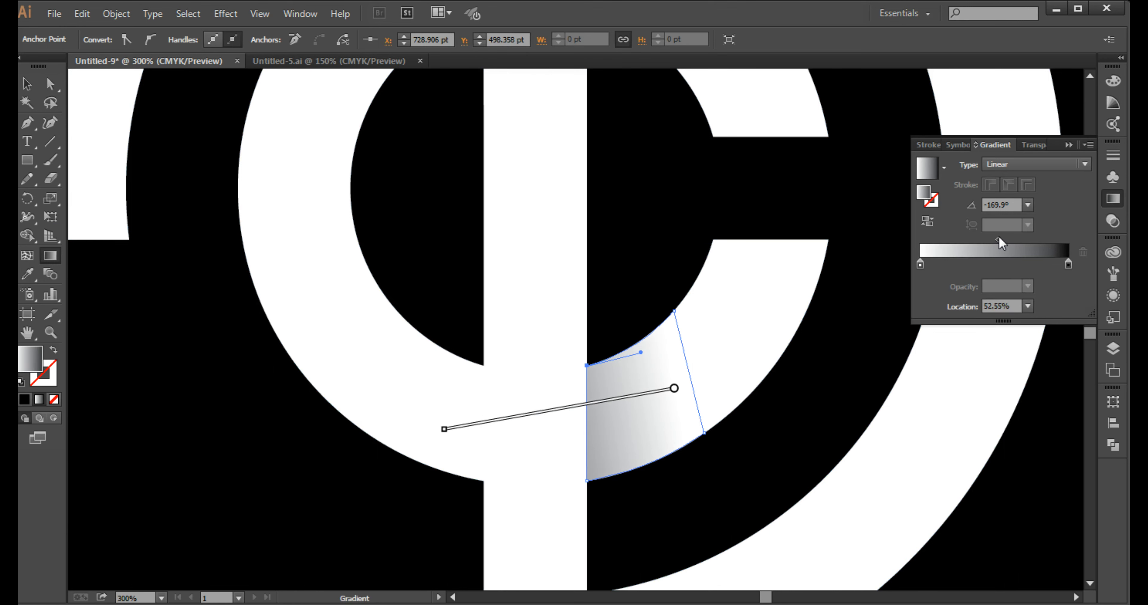
scroll(655, 261, "down", 3)
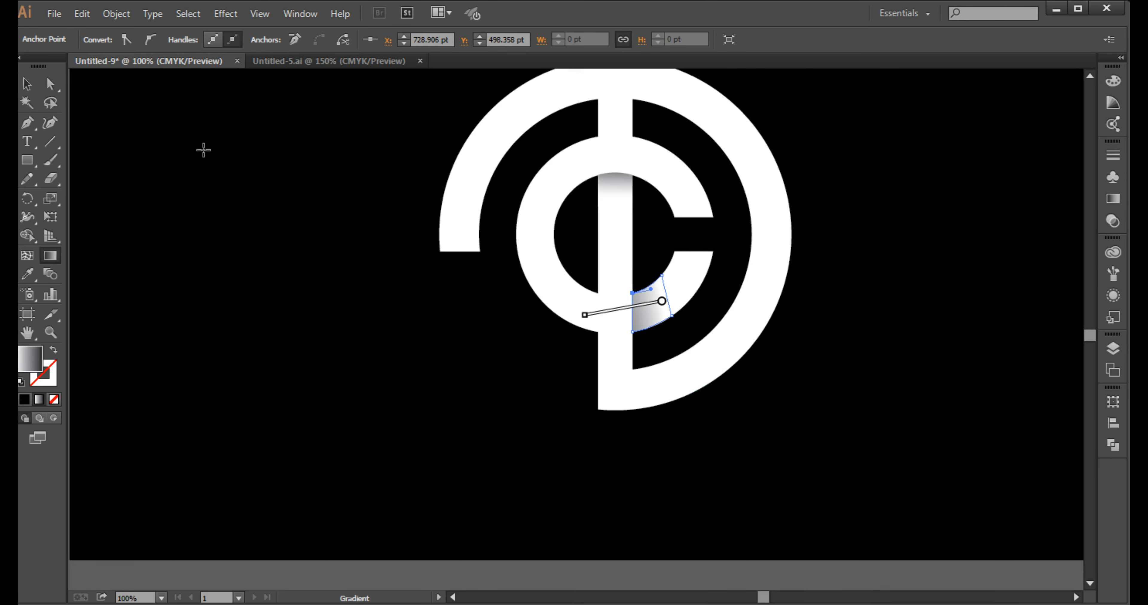
Step: Examine the whole logo on its black background, checking both gradient shadows at the overlaps
key("v")
left_click(449, 322)
scroll(449, 323, "down", 2)
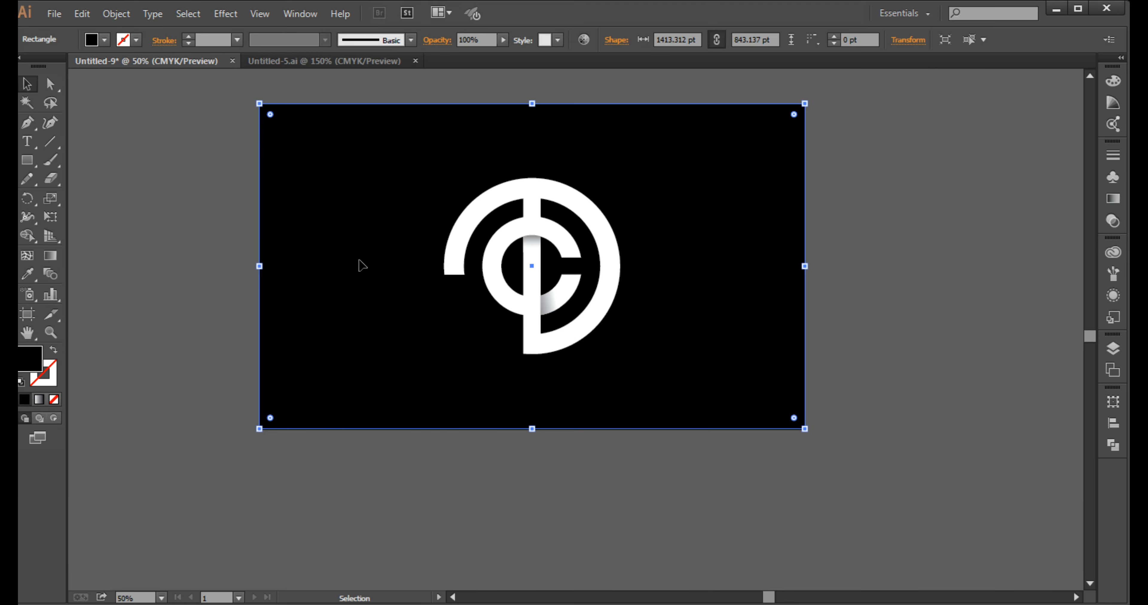
scroll(199, 253, "up", 1)
left_click_drag(535, 204, 456, 261)
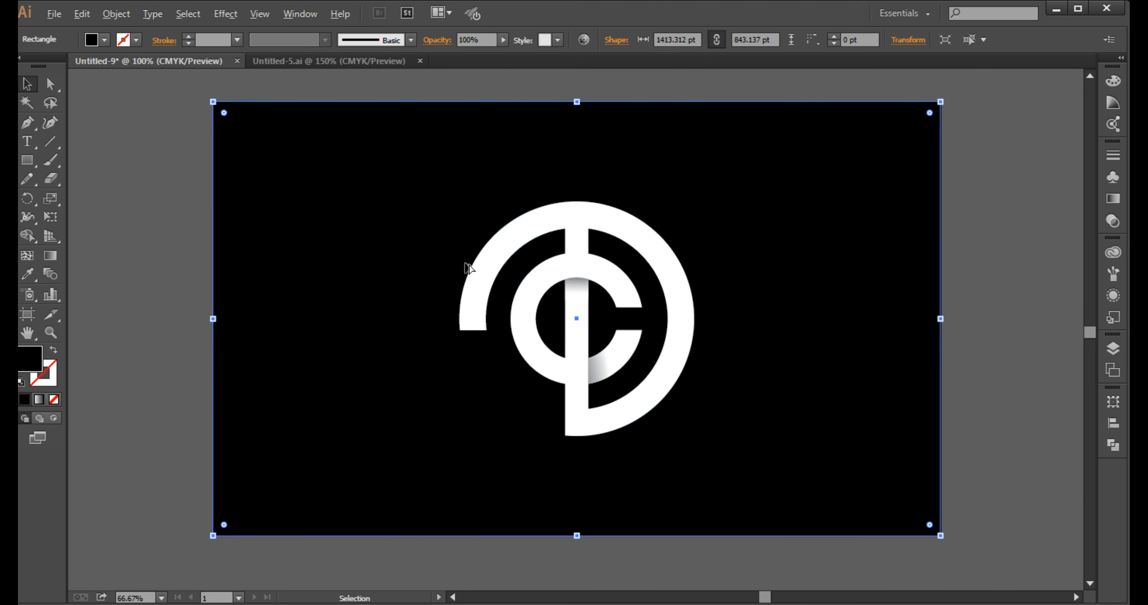
scroll(467, 264, "up", 1)
key("ctrl+0")
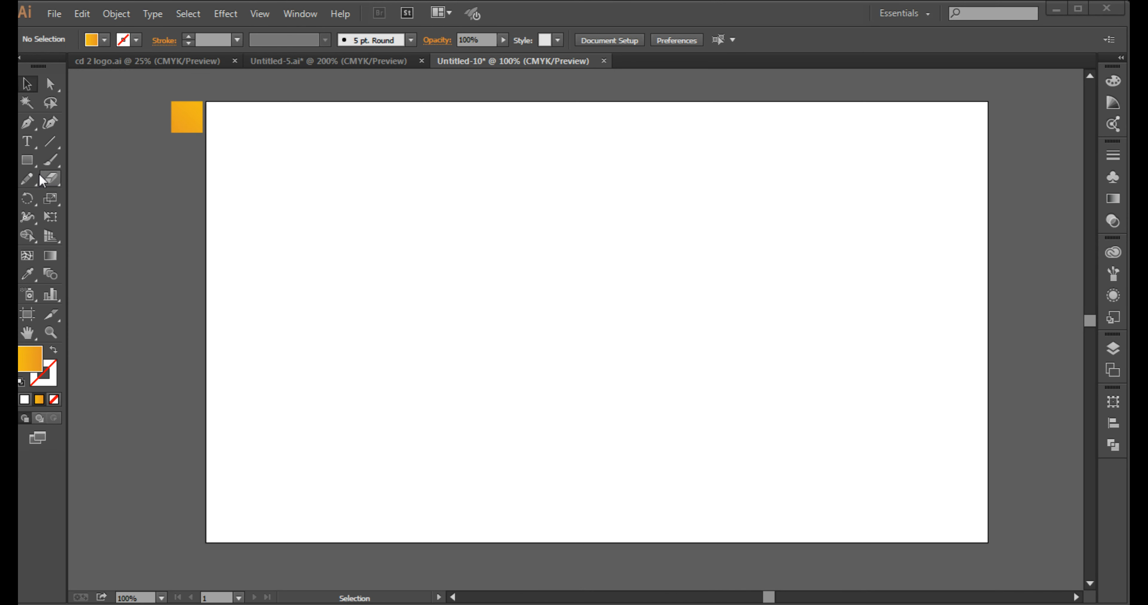
Step: In the new blank document, draw a circle about 294 pt in diameter from the centre of the artboard
left_click_drag(27, 159, 103, 198)
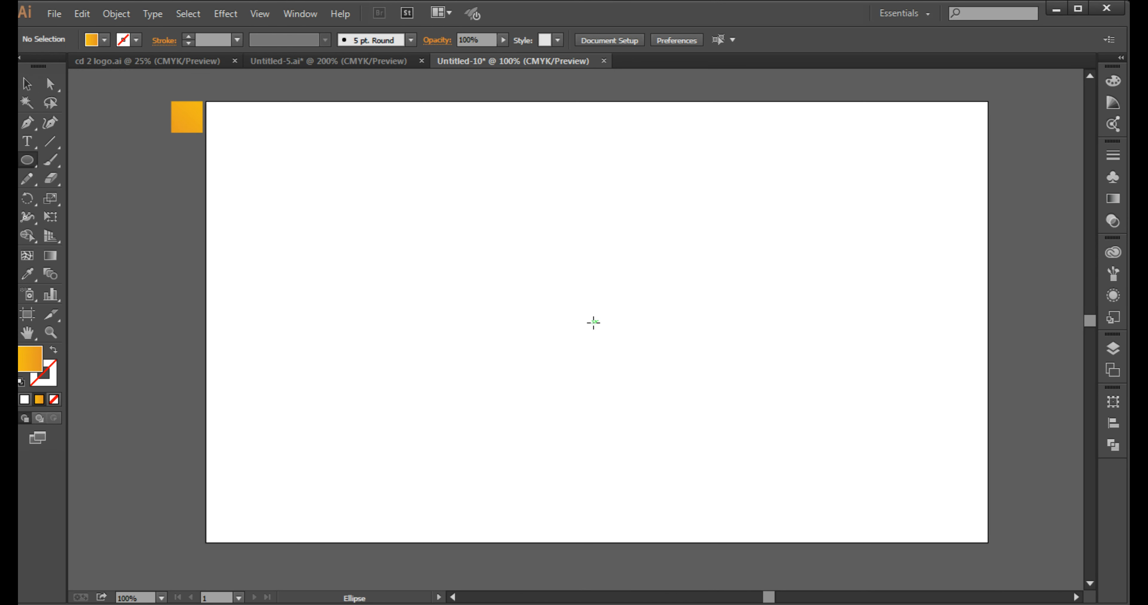
left_click_drag(593, 321, 508, 208)
left_click(27, 83)
Step: Give the circle no fill and a black stroke
left_click(53, 350)
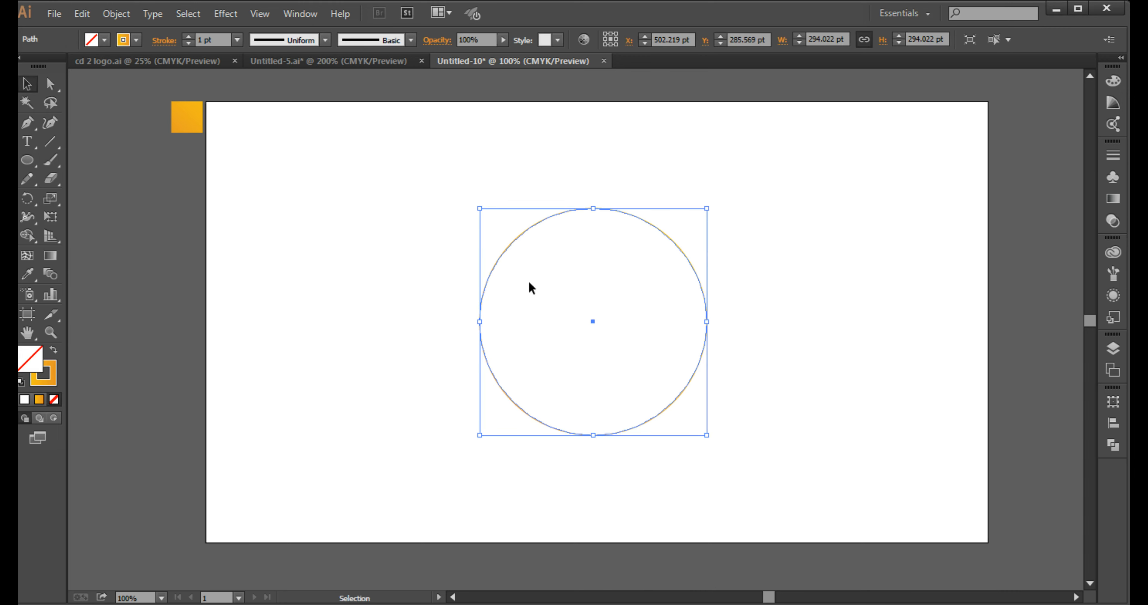
left_click(1112, 81)
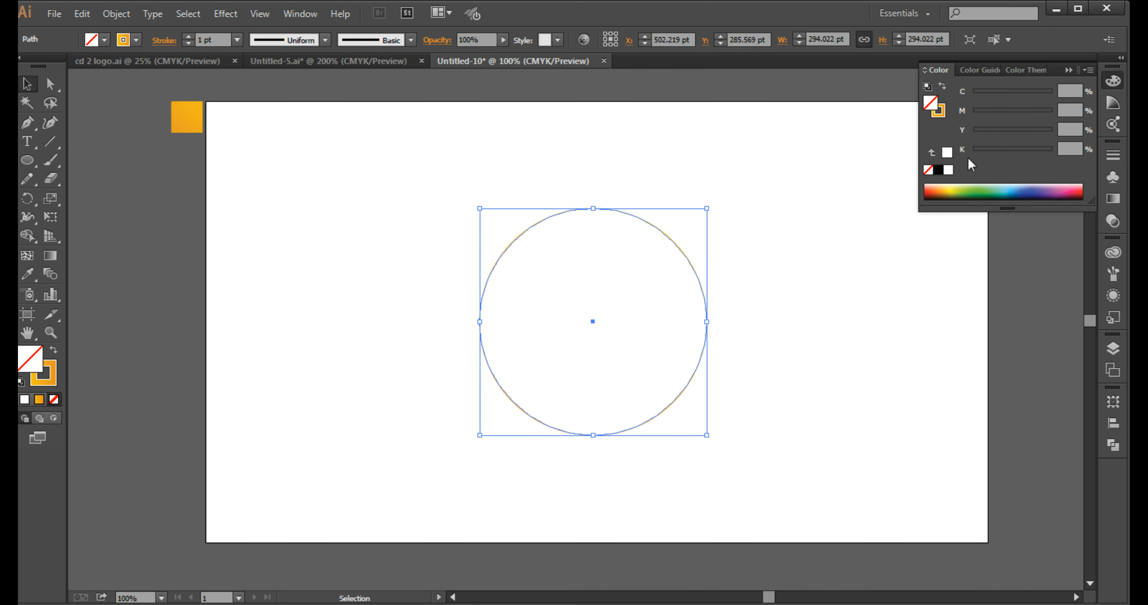
left_click(938, 170)
left_click_drag(781, 195, 644, 307)
left_click(1068, 70)
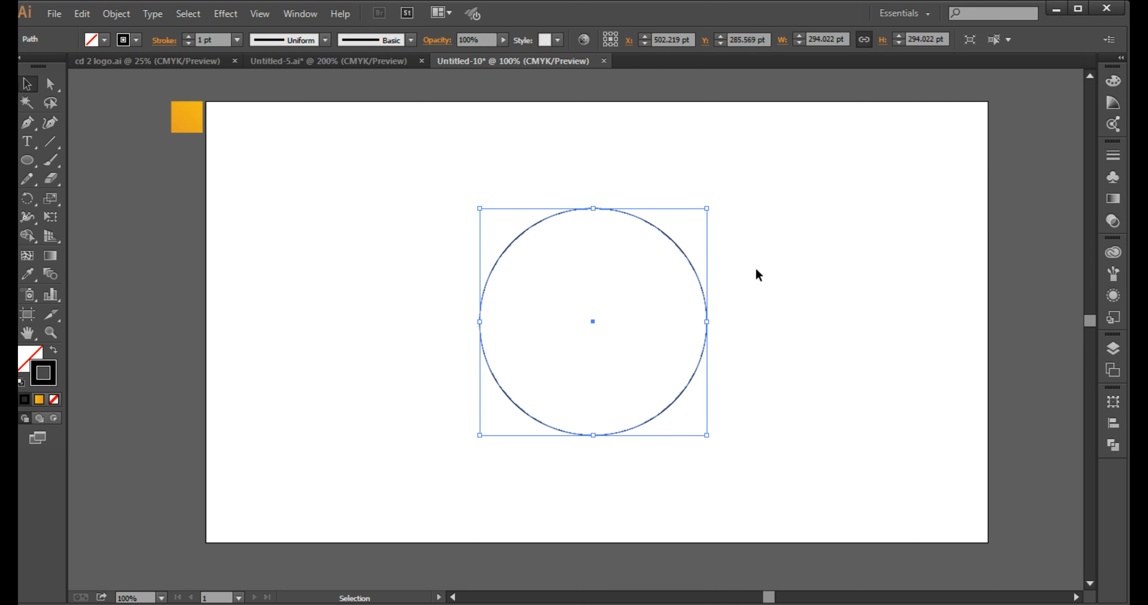
Step: Duplicate the circle in front of itself and scale the copy down concentrically to form an evenly wide ring
scroll(687, 293, "up", 1)
left_click(82, 14)
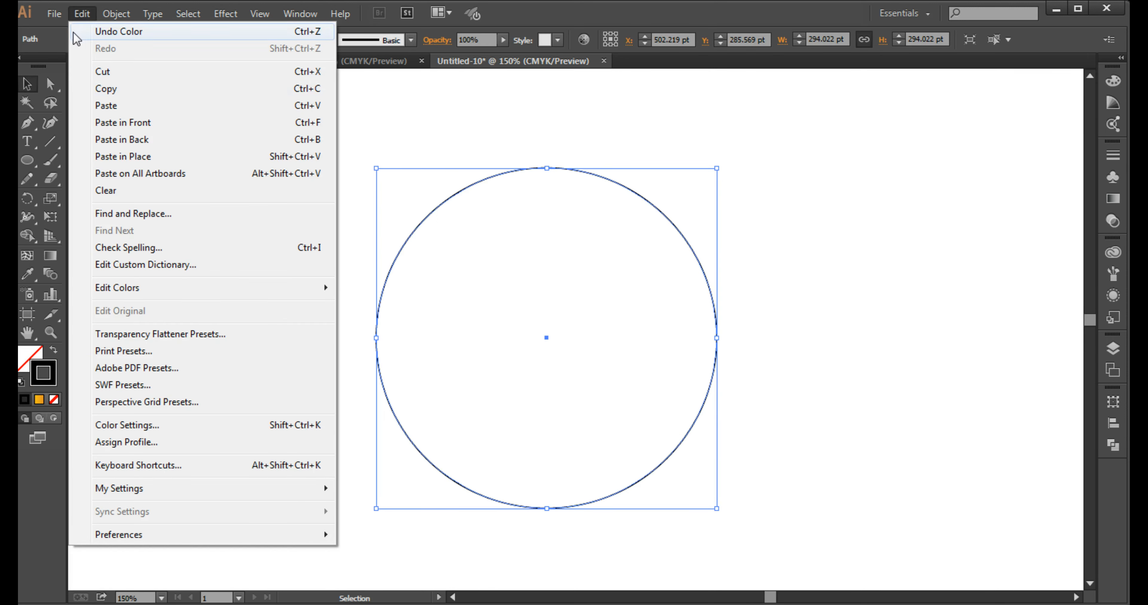
left_click(83, 15)
left_click(85, 16)
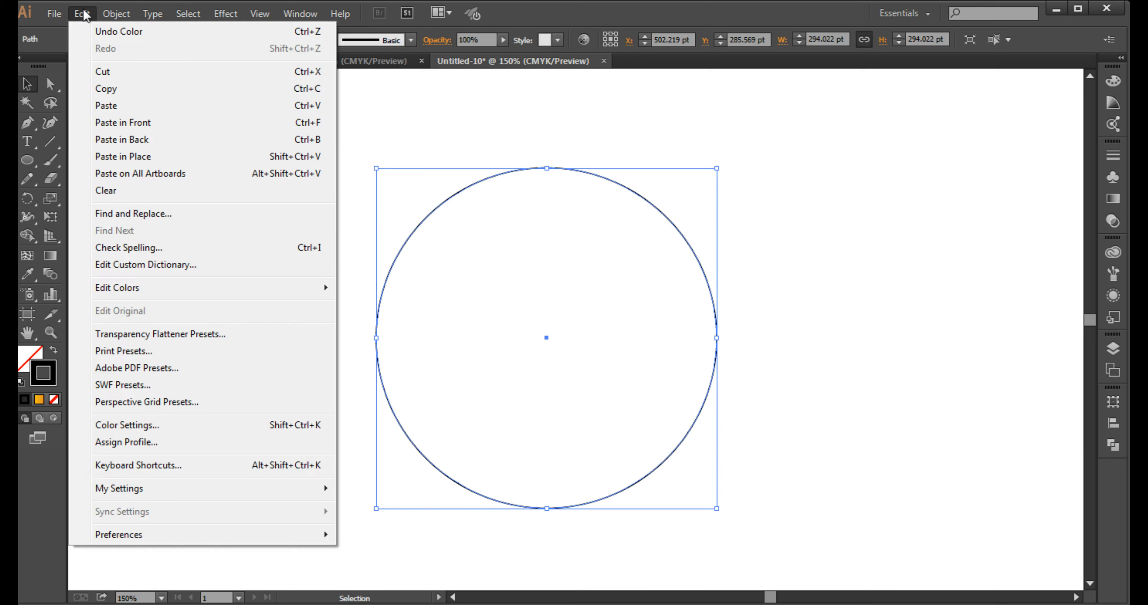
left_click(122, 122)
left_click_drag(546, 169, 546, 208)
left_click(568, 127)
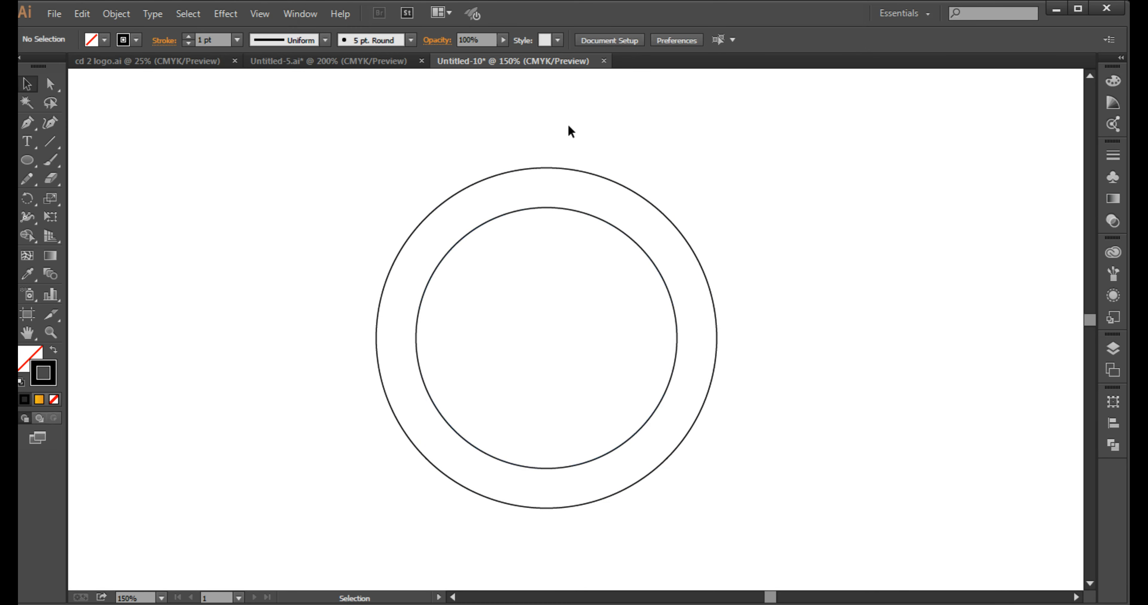
Step: Draw a vertical rectangle about 357 pt tall, spanning the ring's thickness between the left edges of the two circles
left_click_drag(37, 157, 89, 159)
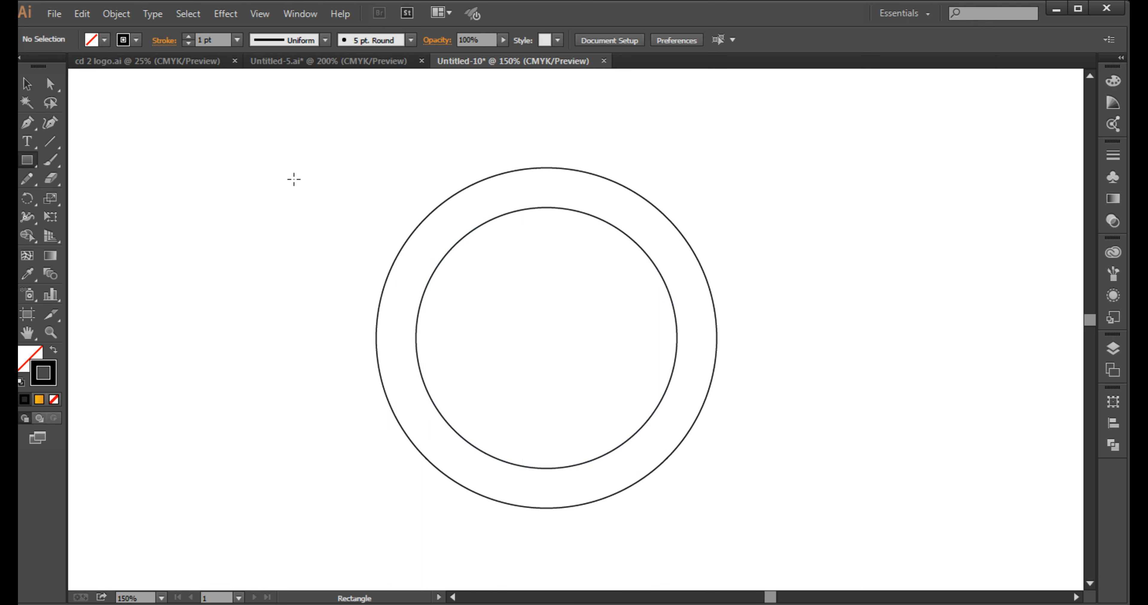
left_click_drag(375, 109, 415, 522)
left_click(26, 86)
Step: Align the rectangle with the outer circle by both their horizontal and vertical centres
left_click_drag(350, 192, 433, 263)
left_click(433, 209)
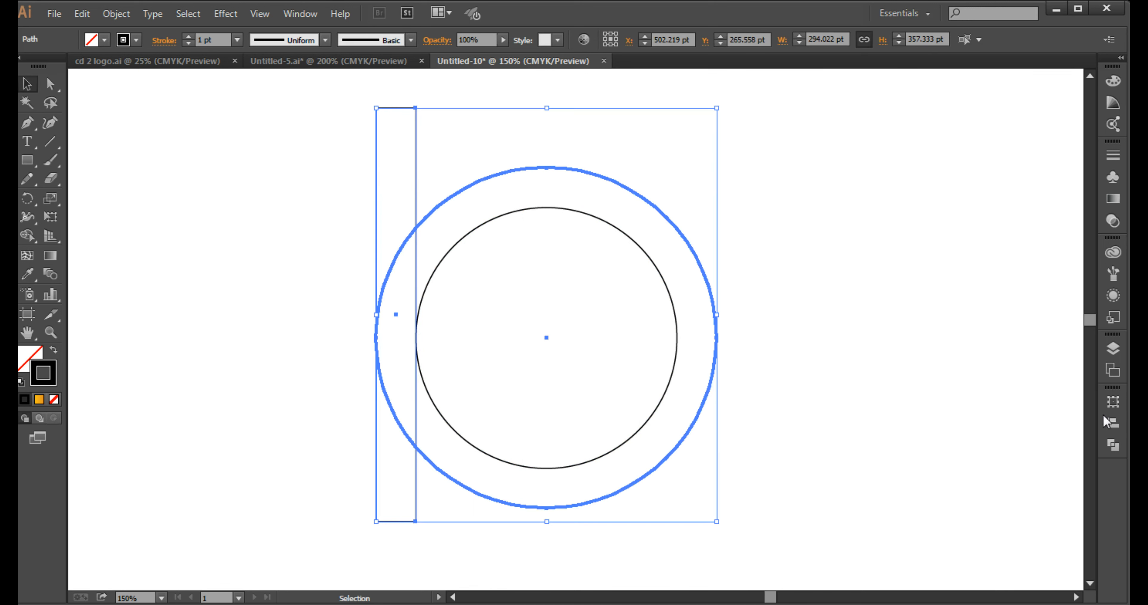
left_click(1110, 422)
left_click(961, 425)
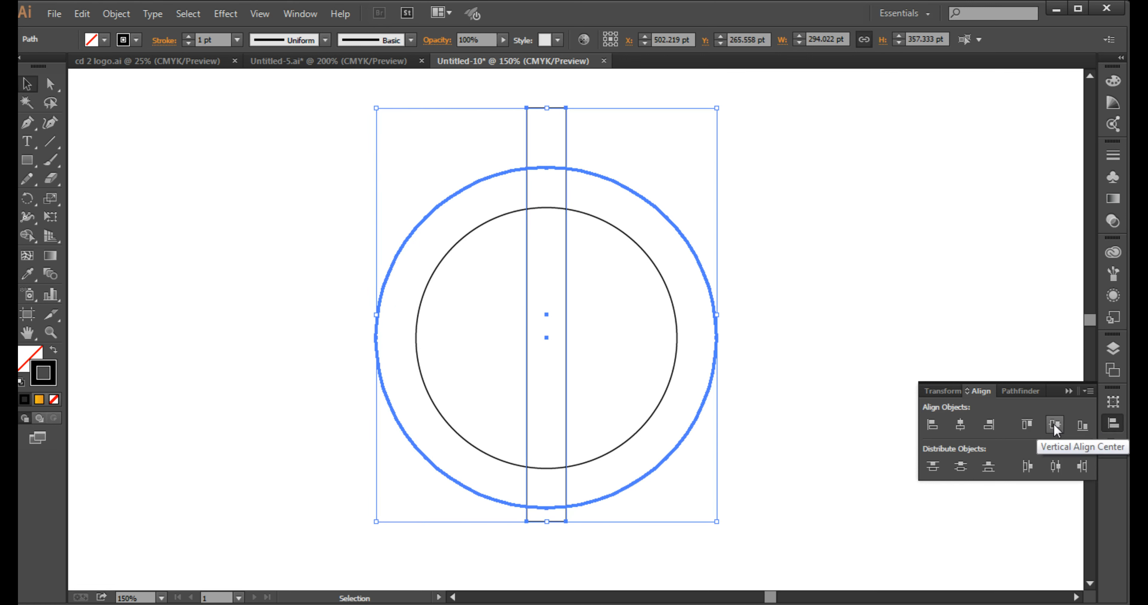
left_click(1054, 425)
left_click(1068, 390)
left_click(929, 329)
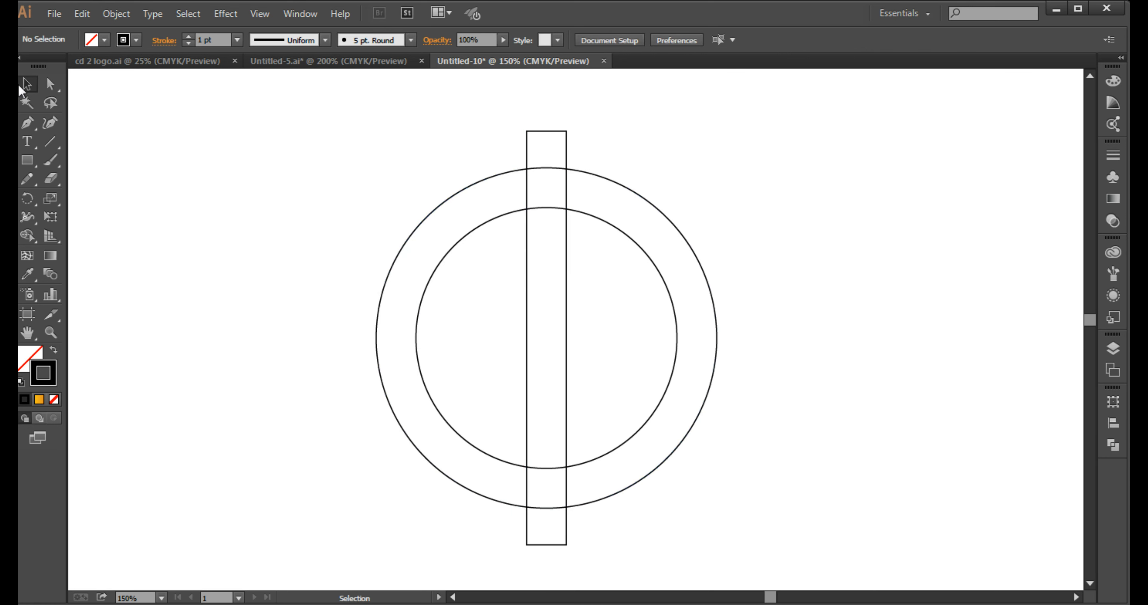
Step: Draw a narrow rectangle about 15 × 357 pt flush against the left side of the central bar
left_click(26, 160)
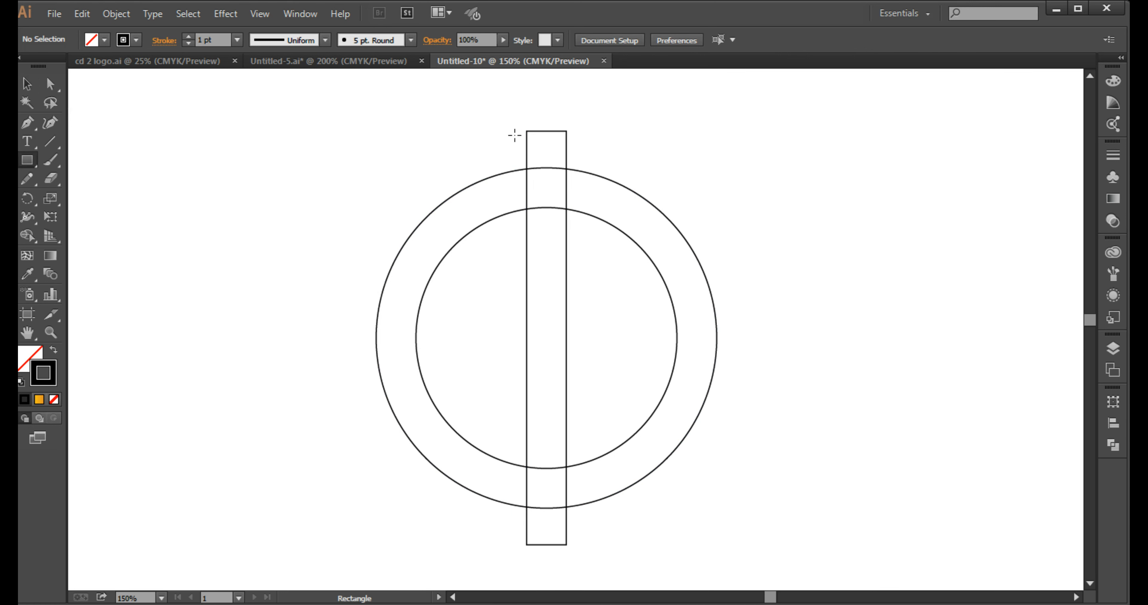
left_click_drag(525, 131, 509, 549)
left_click(27, 83)
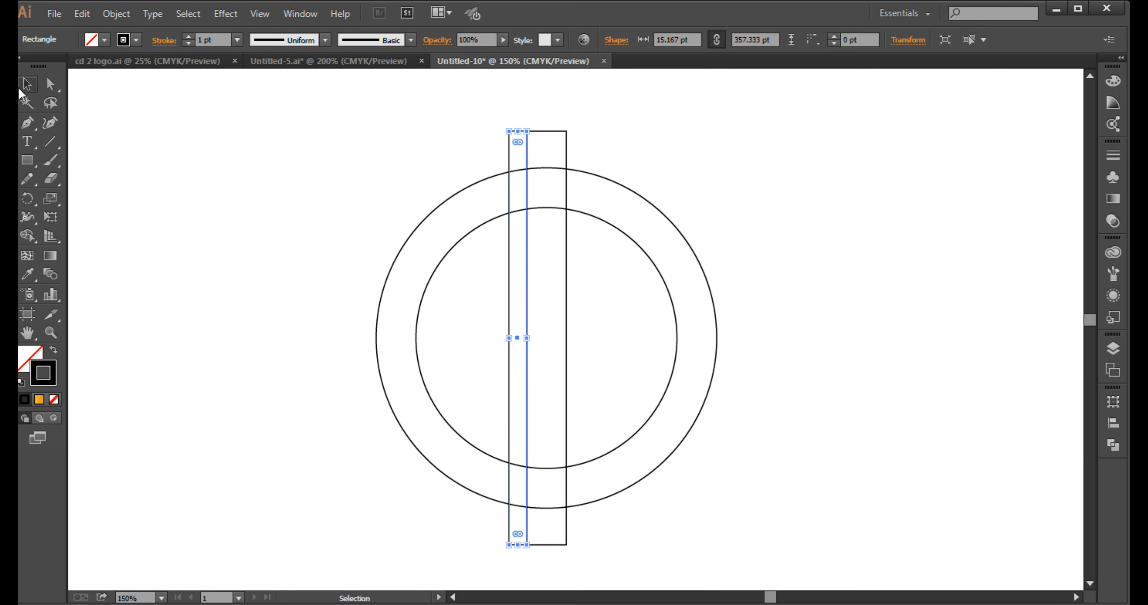
Step: Copy the narrow rectangle, paste it in front, and move the copy flush against the right side of the central bar
left_click(82, 13)
left_click(107, 85)
left_click(81, 14)
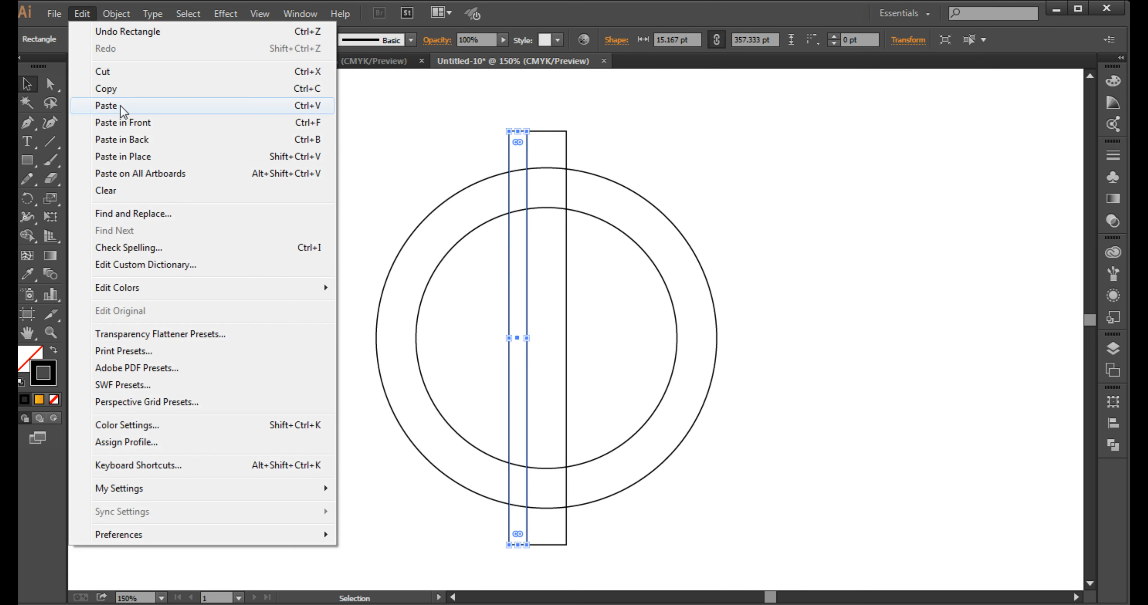
left_click(124, 122)
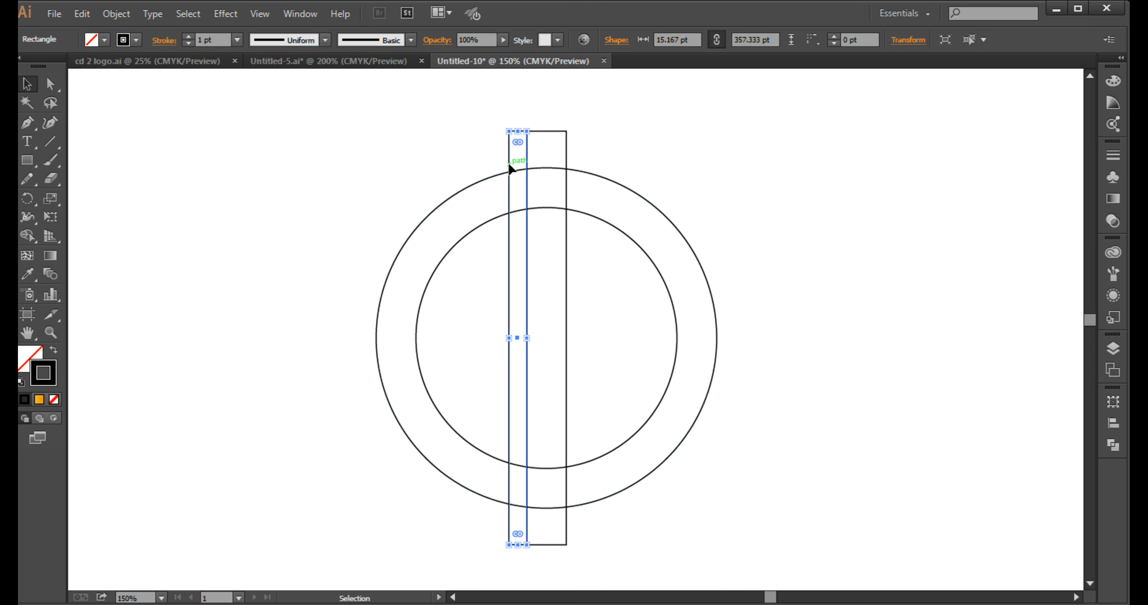
left_click_drag(522, 169, 567, 173)
left_click(611, 161)
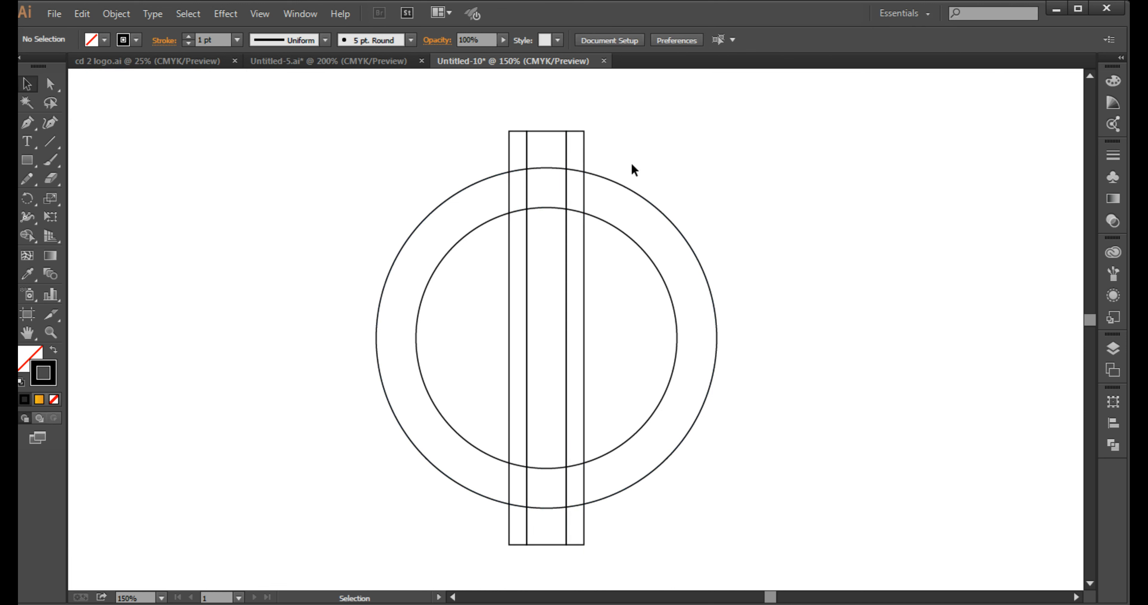
Step: Select all the outlines and use Shape Builder with a black fill to build the ring's left and right arcs
left_click_drag(660, 121, 366, 448)
left_click(26, 238)
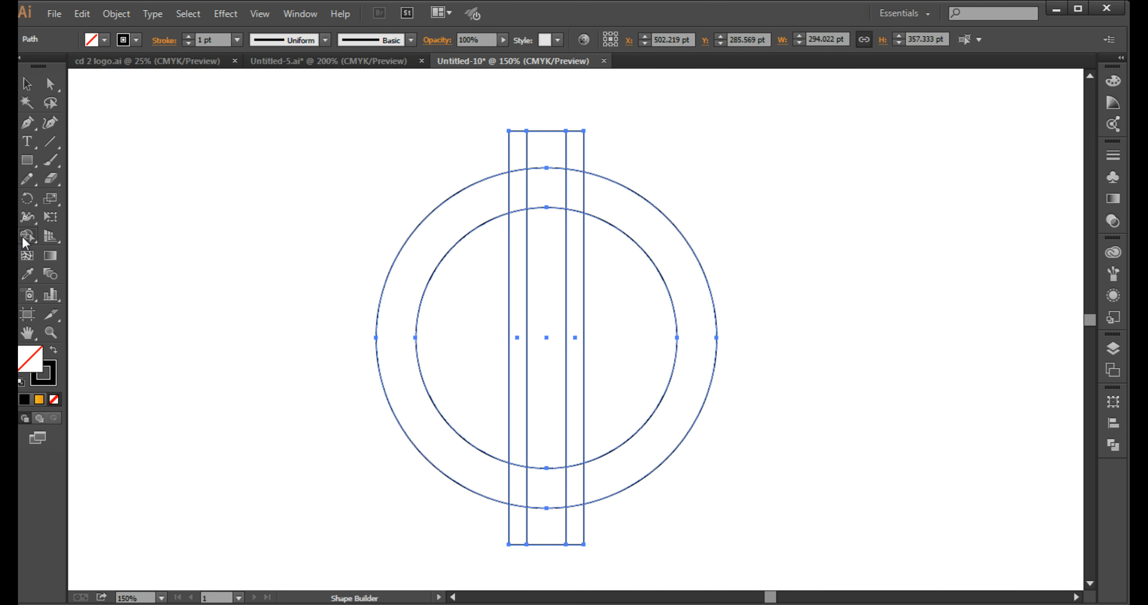
left_click(104, 40)
left_click(60, 67)
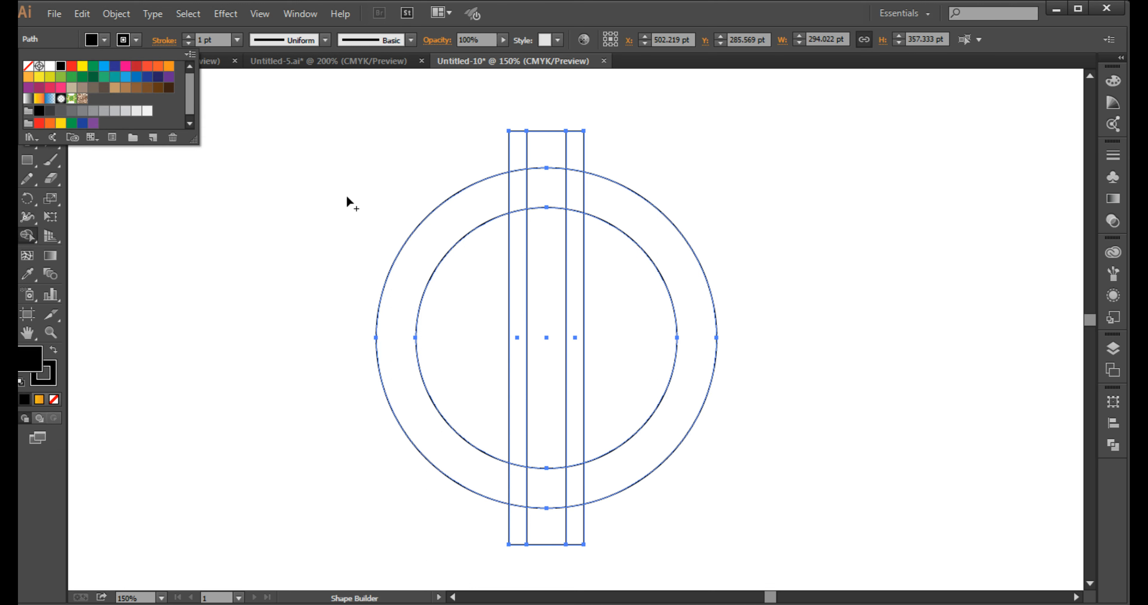
left_click(430, 263)
left_click_drag(463, 220, 431, 268)
left_click_drag(624, 206, 660, 250)
left_click_drag(690, 303, 691, 306)
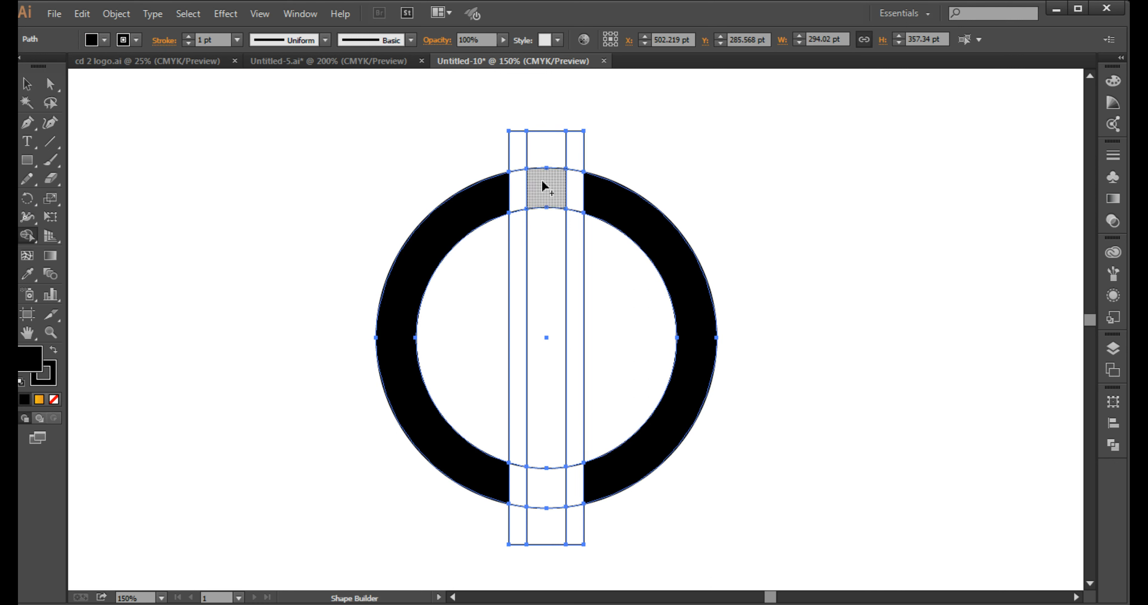
Step: Merge the central bar's regions inside the circle, joining the bar to the right arc at its top and the left arc at its bottom
left_click_drag(542, 182, 545, 332)
left_click_drag(544, 463, 543, 478)
mouse_move(545, 187)
left_mouse_down()
mouse_move(583, 199)
mouse_move(586, 230)
left_mouse_up()
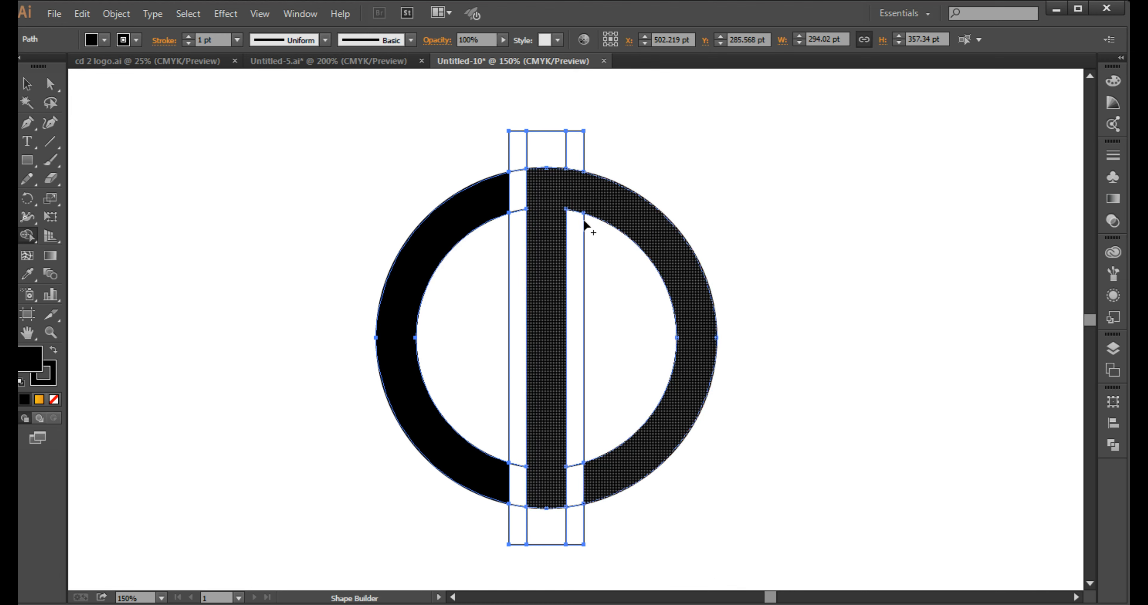
left_click_drag(488, 467, 536, 489)
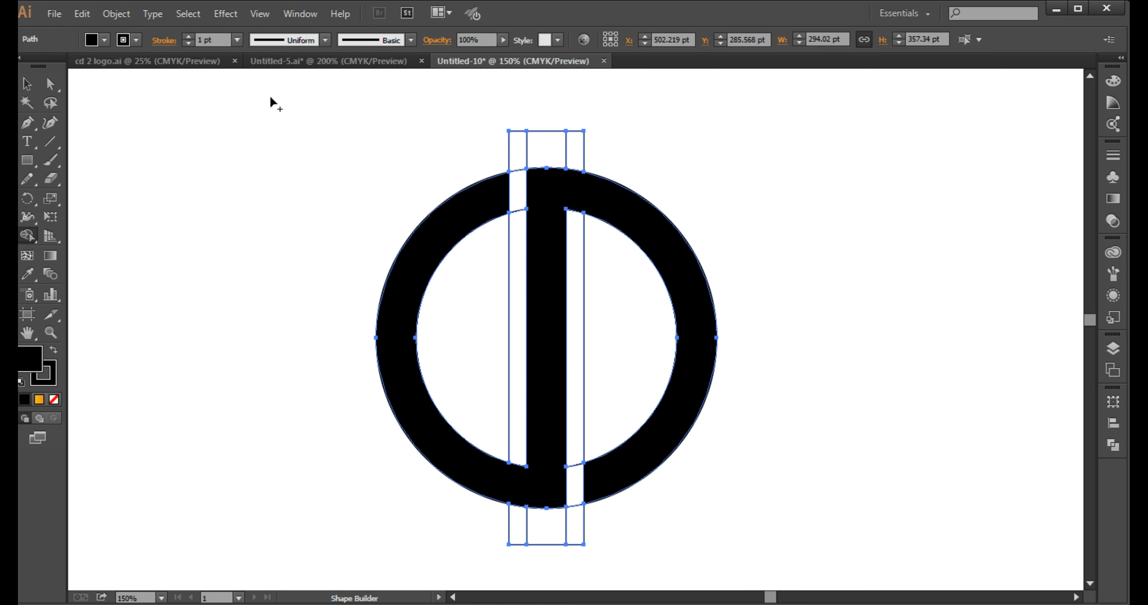
Step: Move the merged black shape about 328 pt left, clear of the construction outlines, and delete those leftover outlines
left_click(27, 84)
left_click(50, 84)
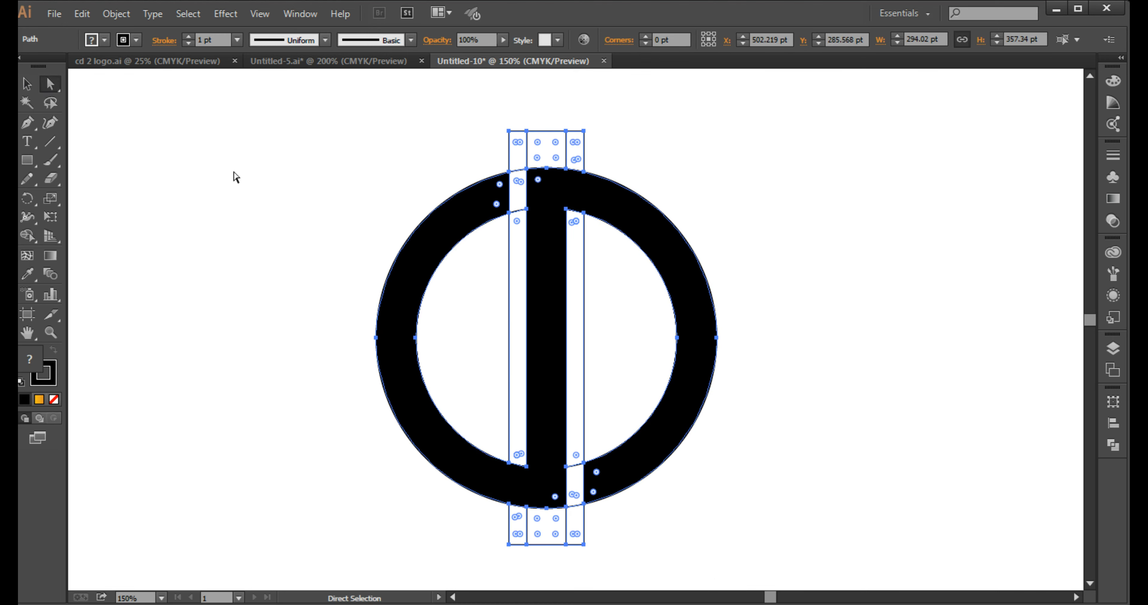
scroll(443, 299, "down", 2)
left_click(402, 294)
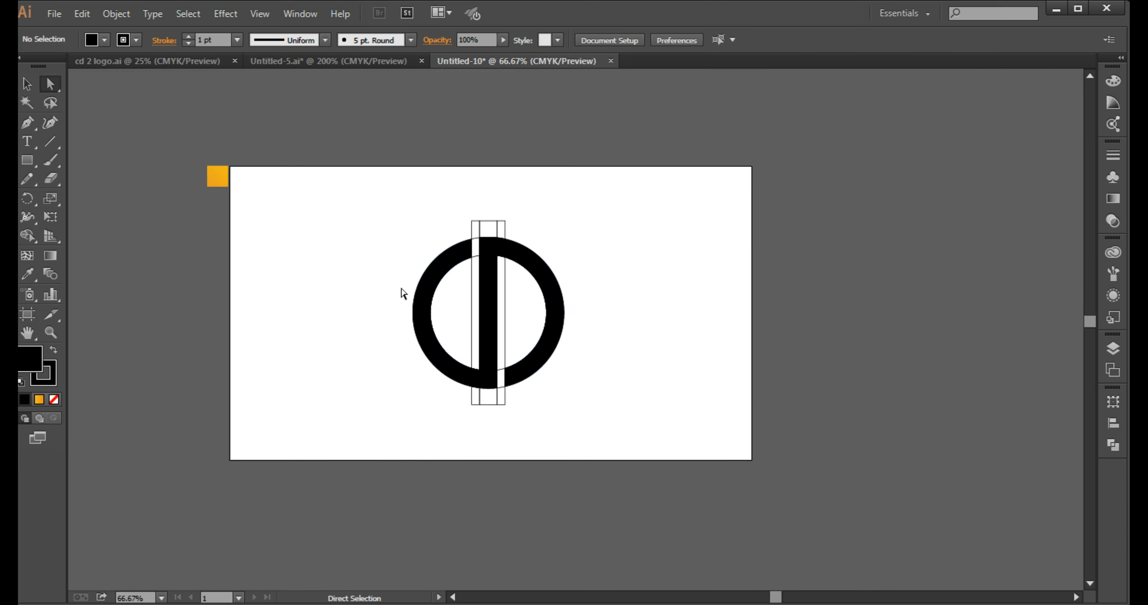
left_click(421, 313)
left_click_drag(421, 311, 252, 311)
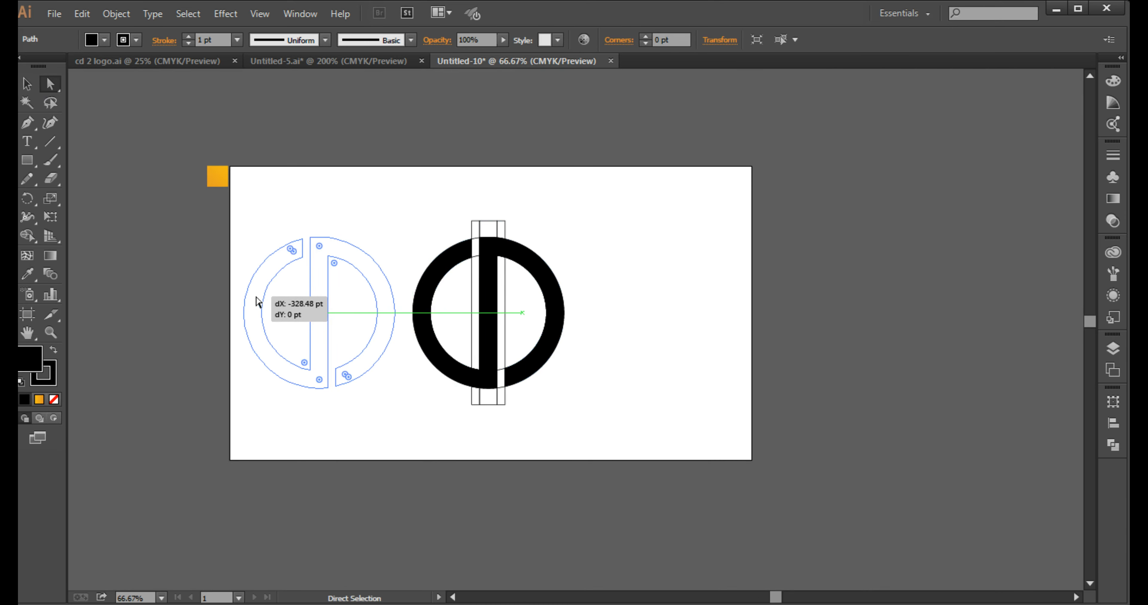
left_click_drag(397, 196, 597, 450)
key("Delete")
Step: Move the black logo back to the middle of the artboard and remove its stroke
left_click(27, 84)
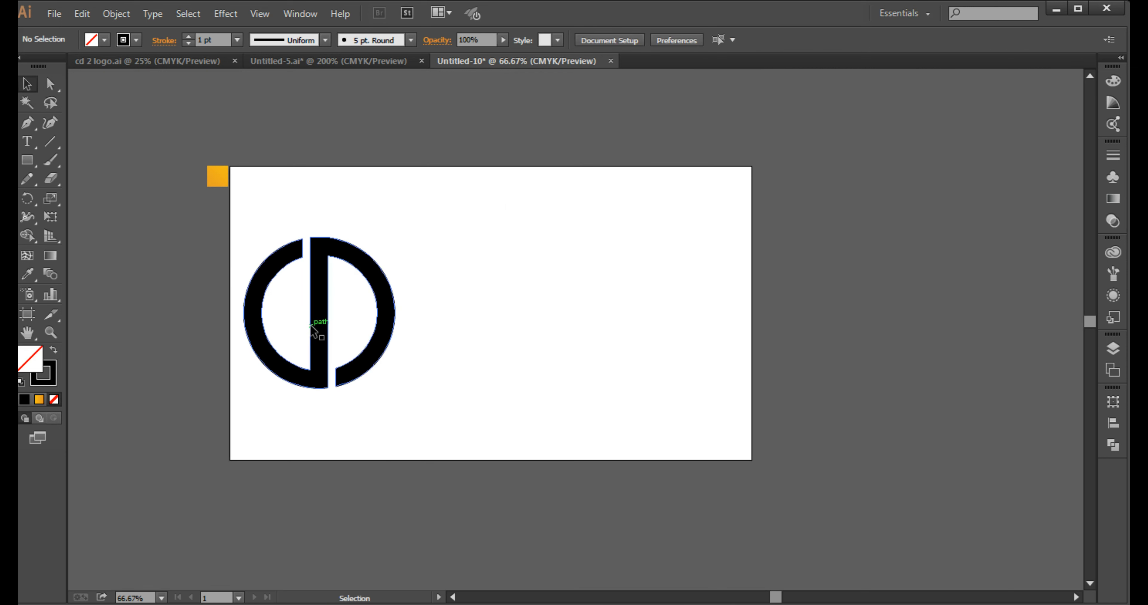
mouse_move(263, 281)
left_mouse_down()
mouse_move(398, 305)
mouse_move(475, 295)
left_mouse_up()
left_click(50, 372)
left_click(54, 399)
left_click(272, 311)
left_click(361, 264)
Step: Draw a black rectangle about 1016.5 × 571 pt covering the whole artboard
left_click(28, 165)
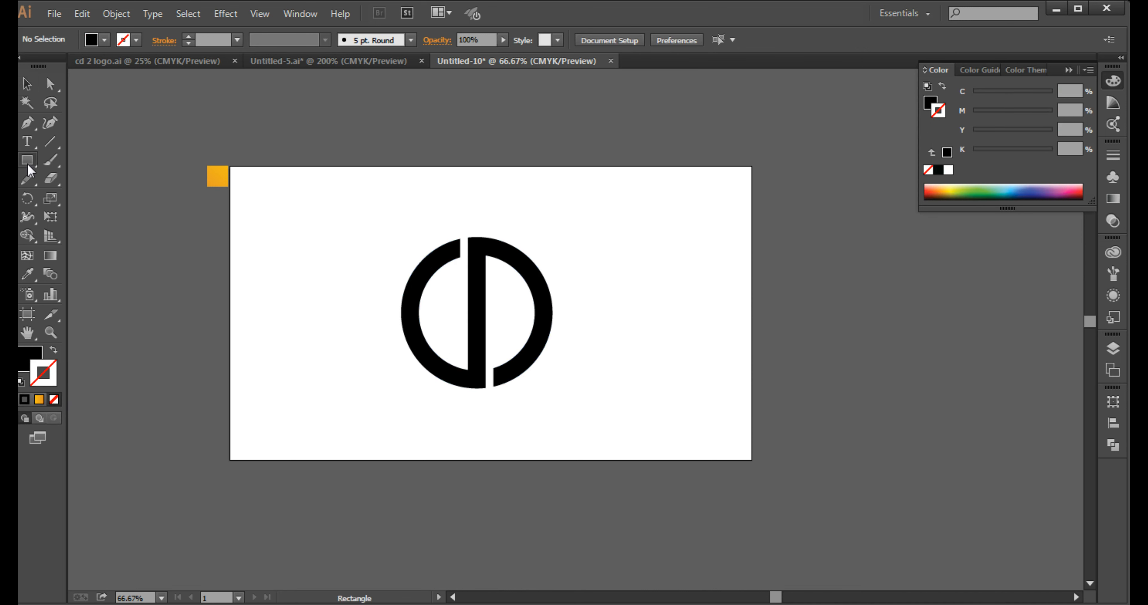
left_click_drag(230, 167, 750, 460)
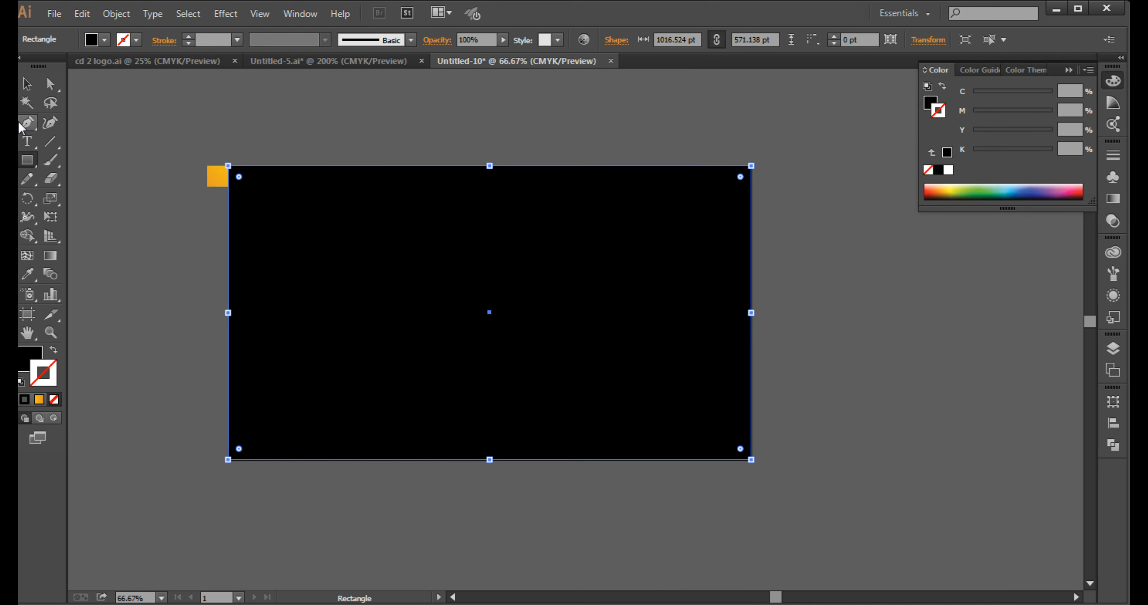
Step: Send the black rectangle behind the logo
left_click(27, 84)
right_click(341, 285)
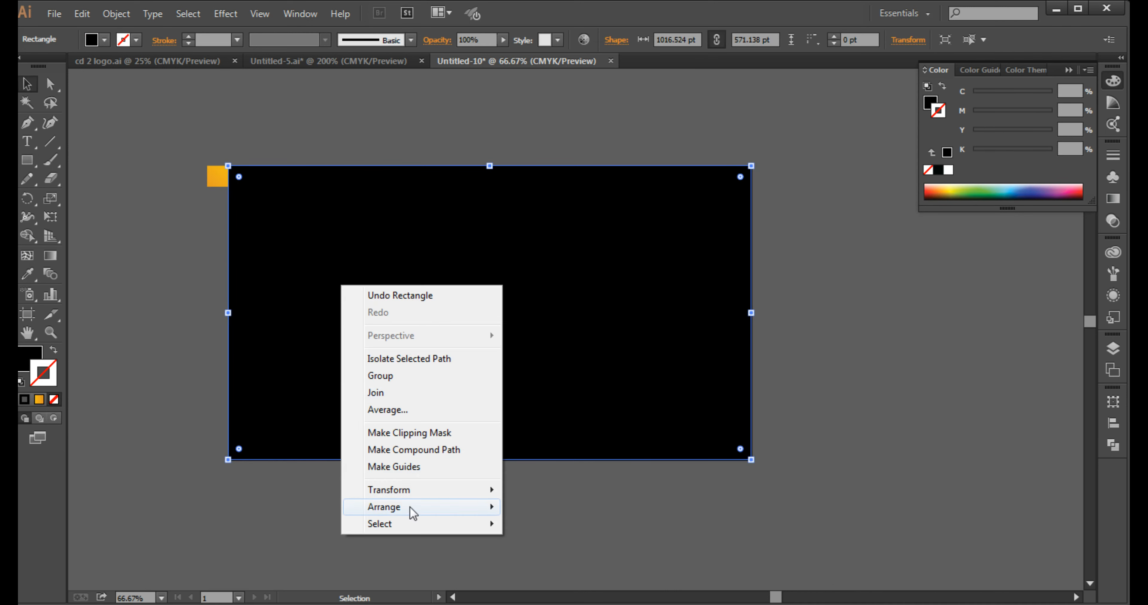
mouse_move(412, 512)
left_click(554, 559)
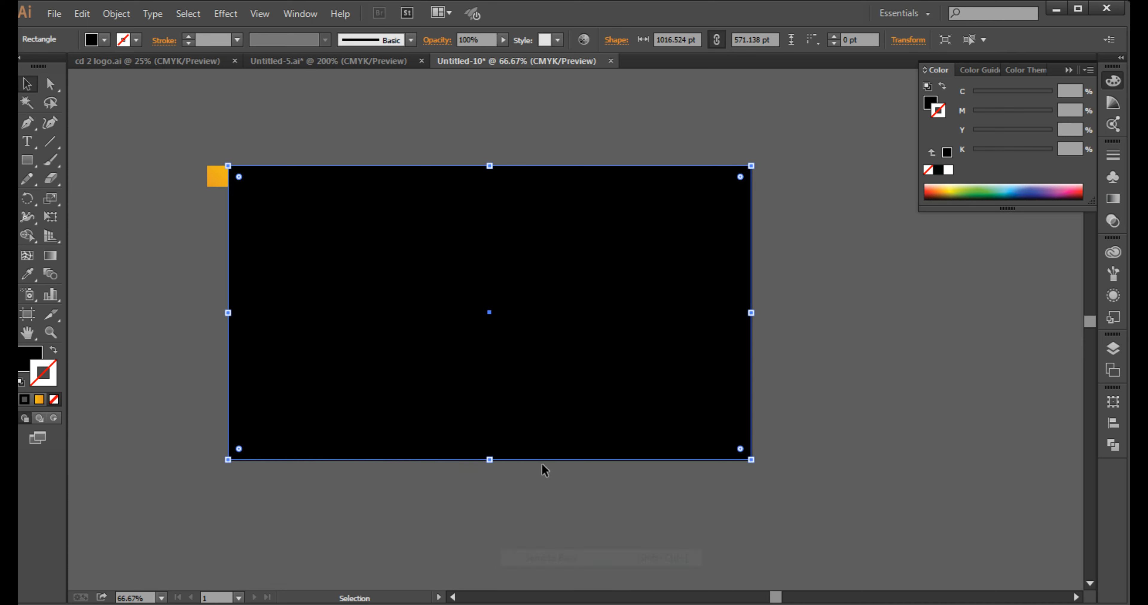
Step: Fill the logo with the orange gradient sampled from the small square beside the artboard
left_click(465, 354)
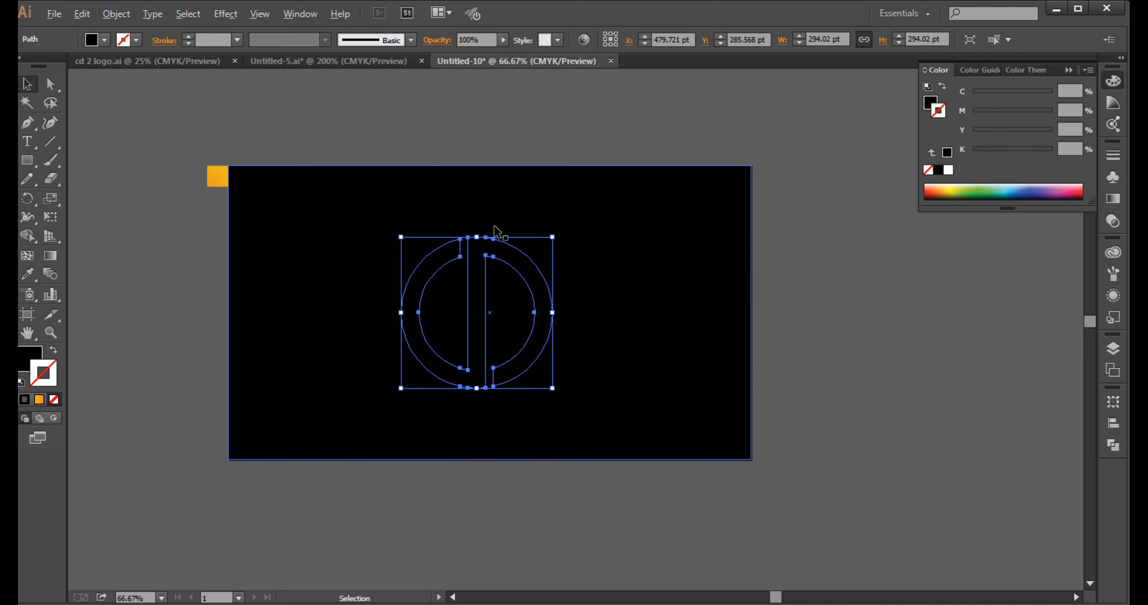
scroll(497, 231, "up", 2)
scroll(517, 312, "down", 1)
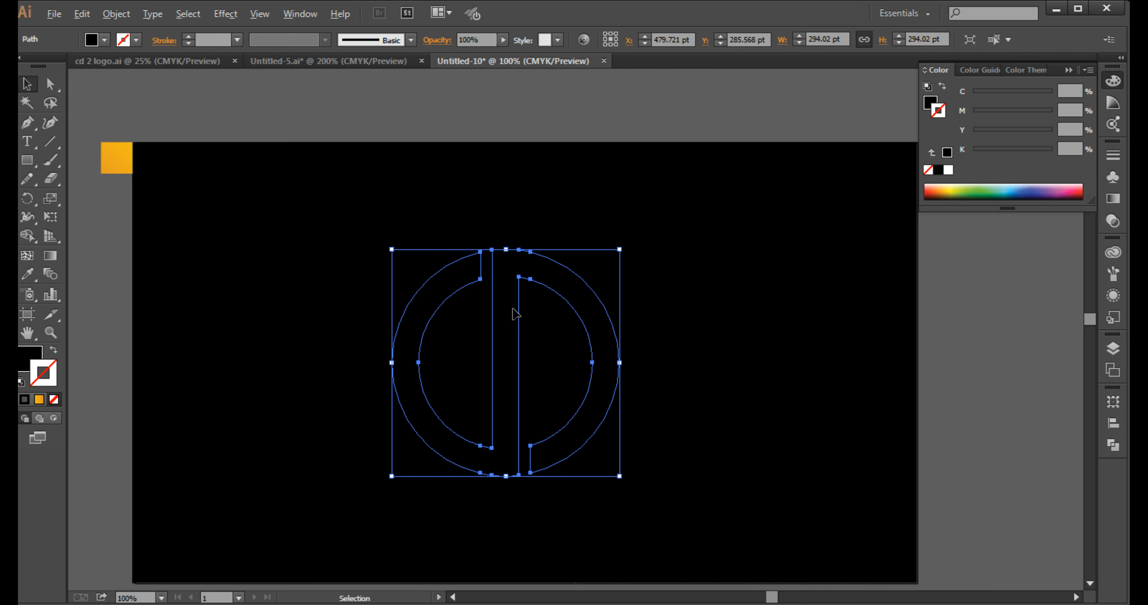
key("space")
left_click_drag(349, 309, 368, 279)
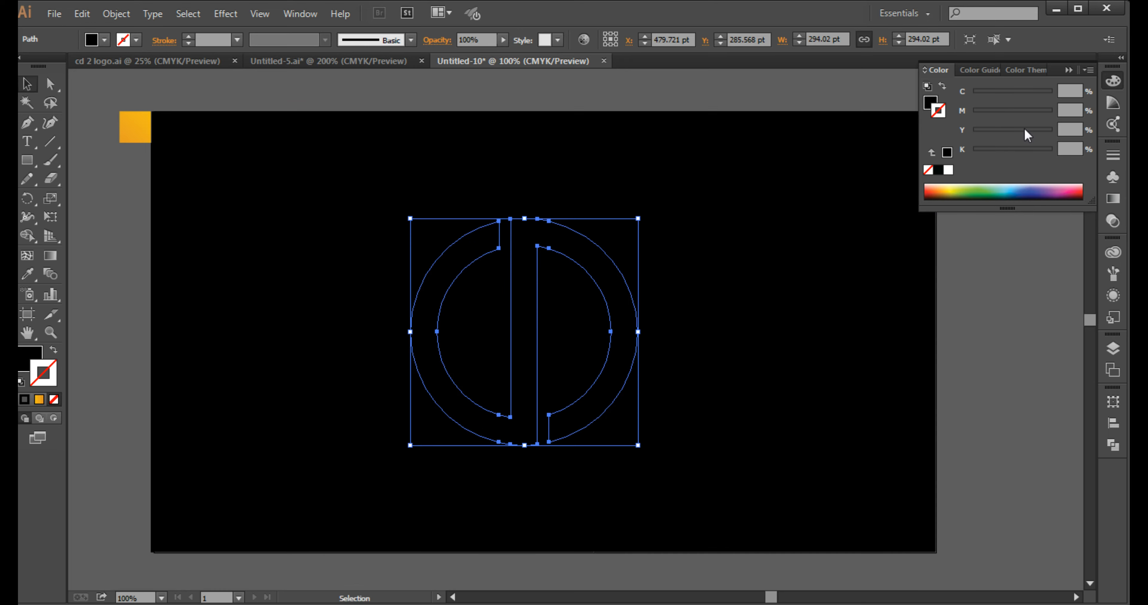
left_click(1069, 70)
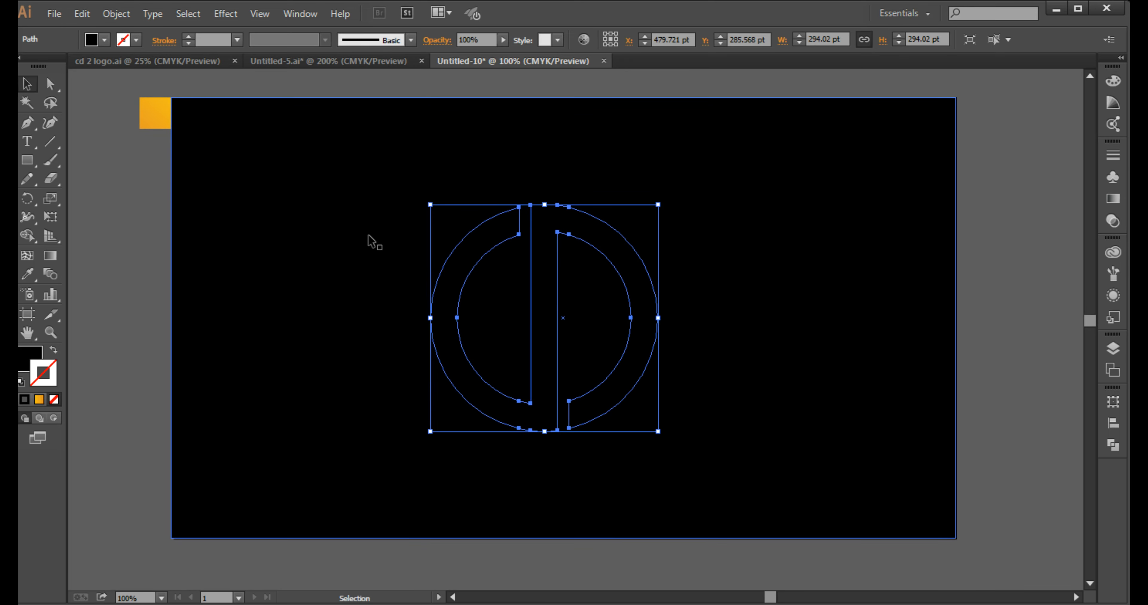
key("i")
left_click(162, 125)
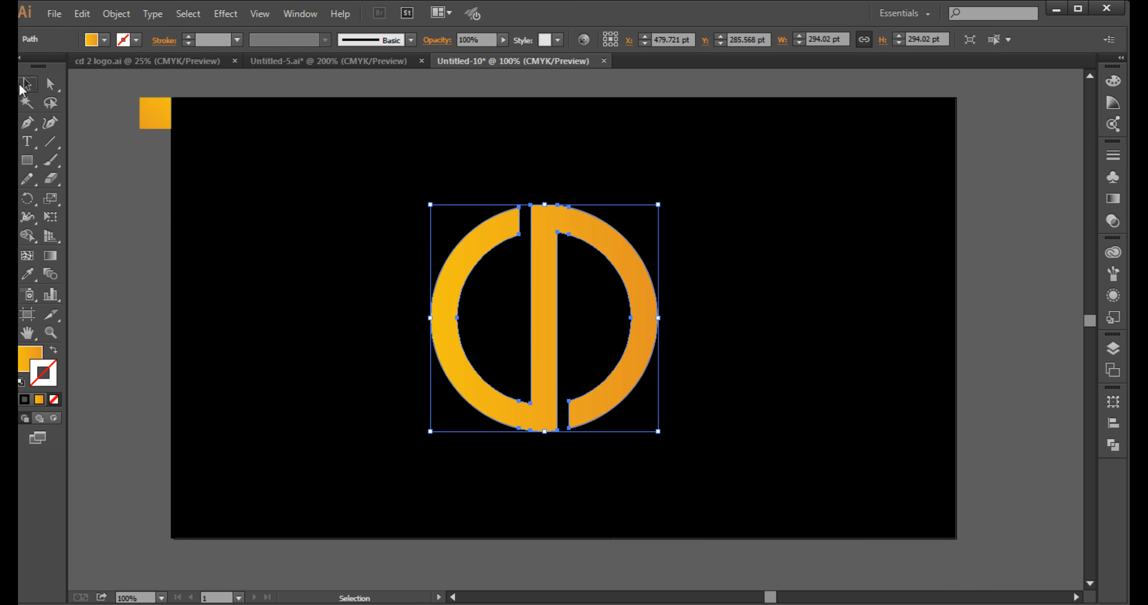
Step: Check the direction of the gradient across the logo with the Gradient tool, leaving it as it is
left_click(50, 255)
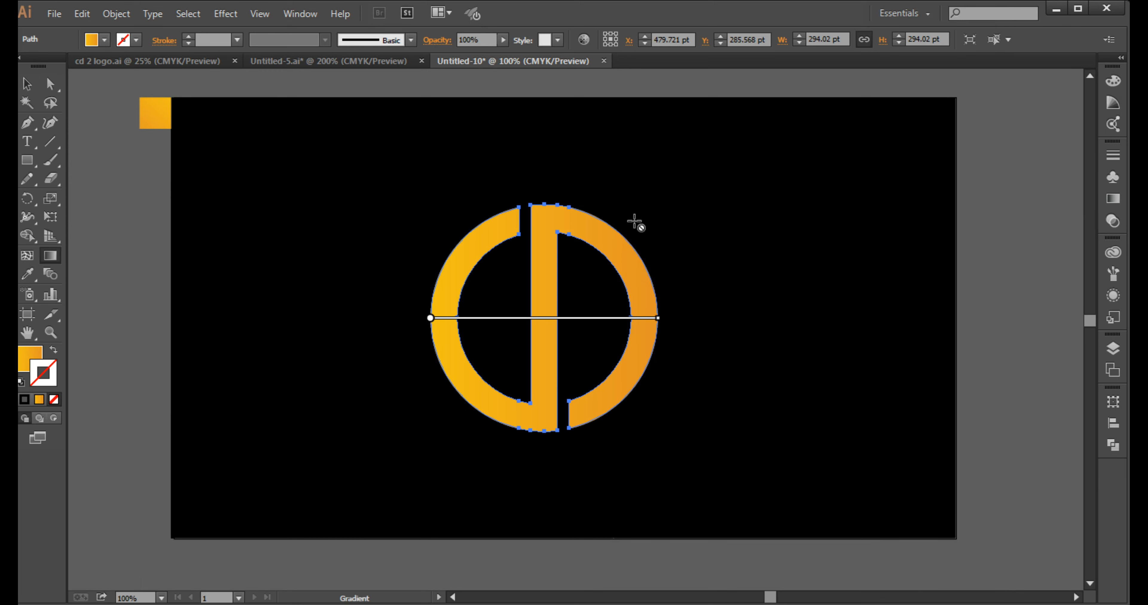
key("v")
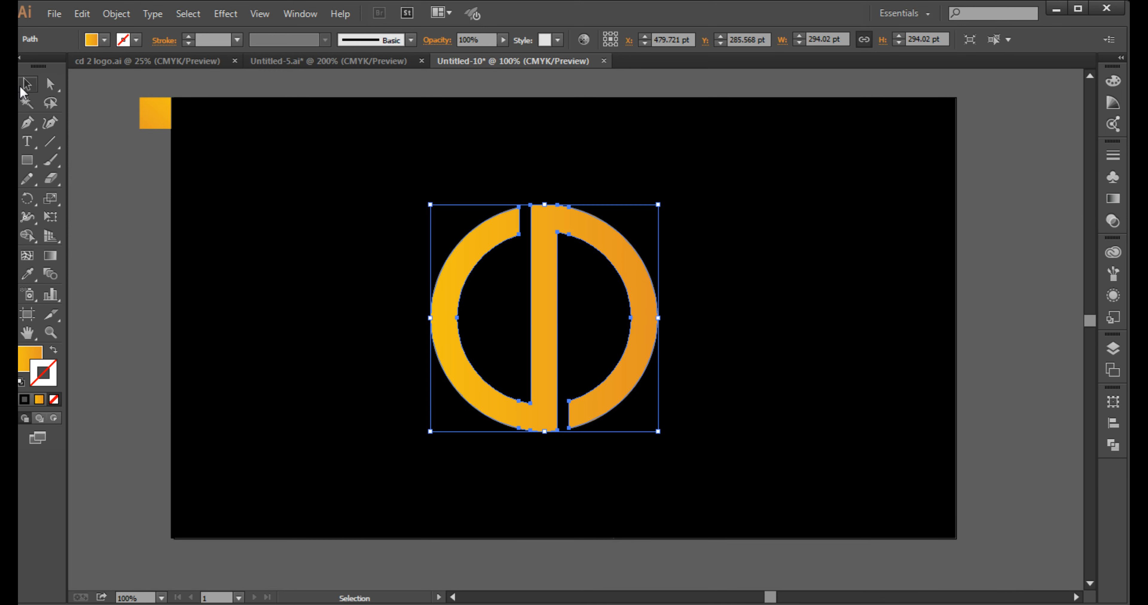
key("g")
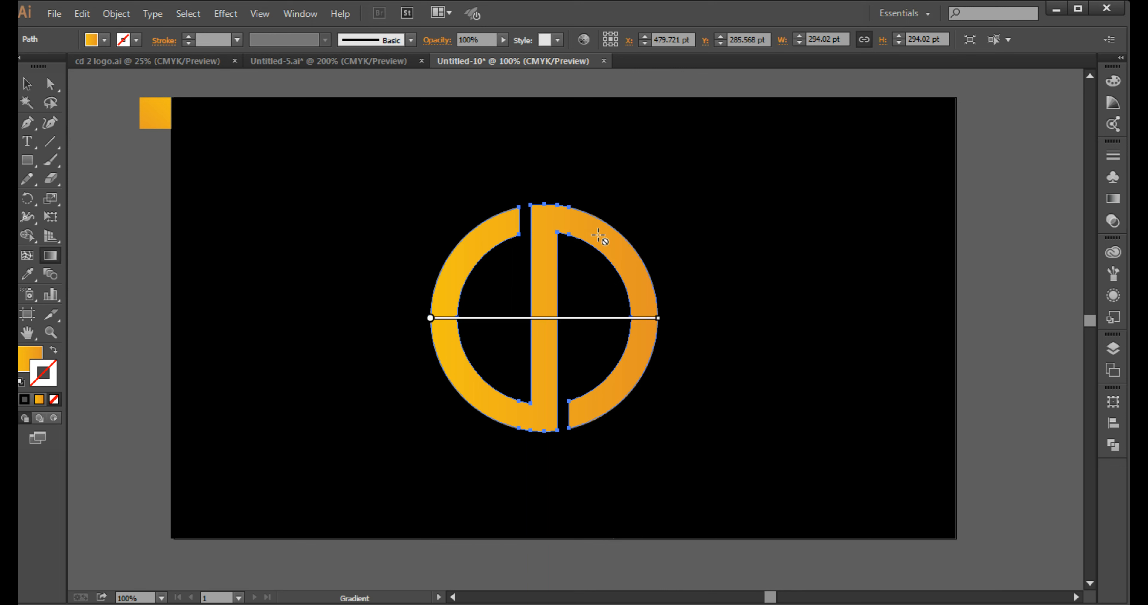
key("v")
left_click(120, 277)
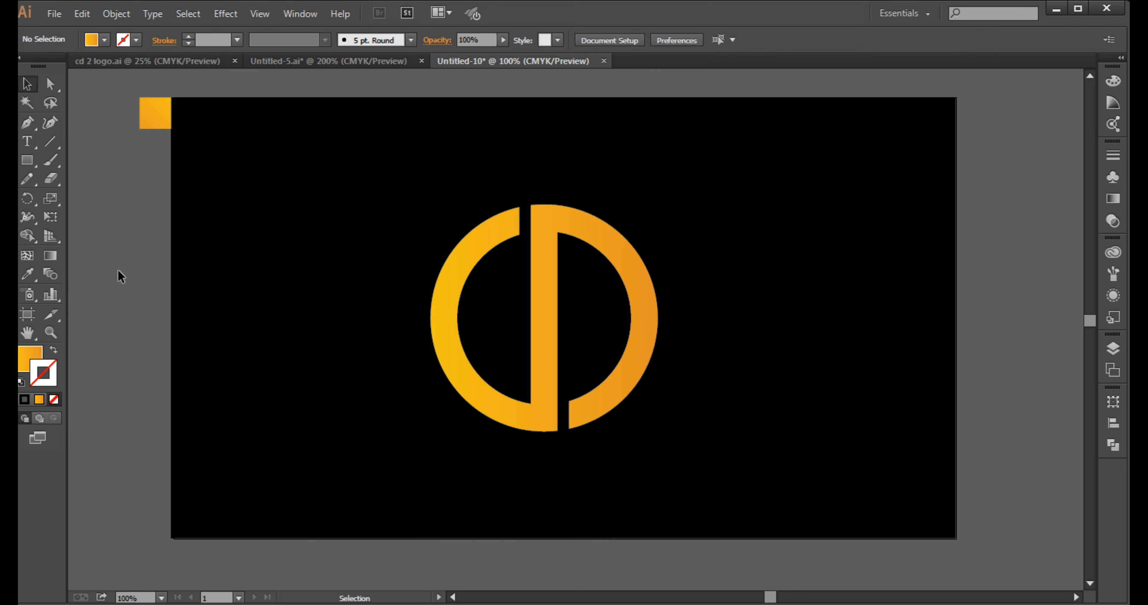
Step: Inspect the gradient-filled logo up close against the black background
scroll(523, 340, "up", 1)
scroll(526, 336, "up", 1)
left_click(558, 339)
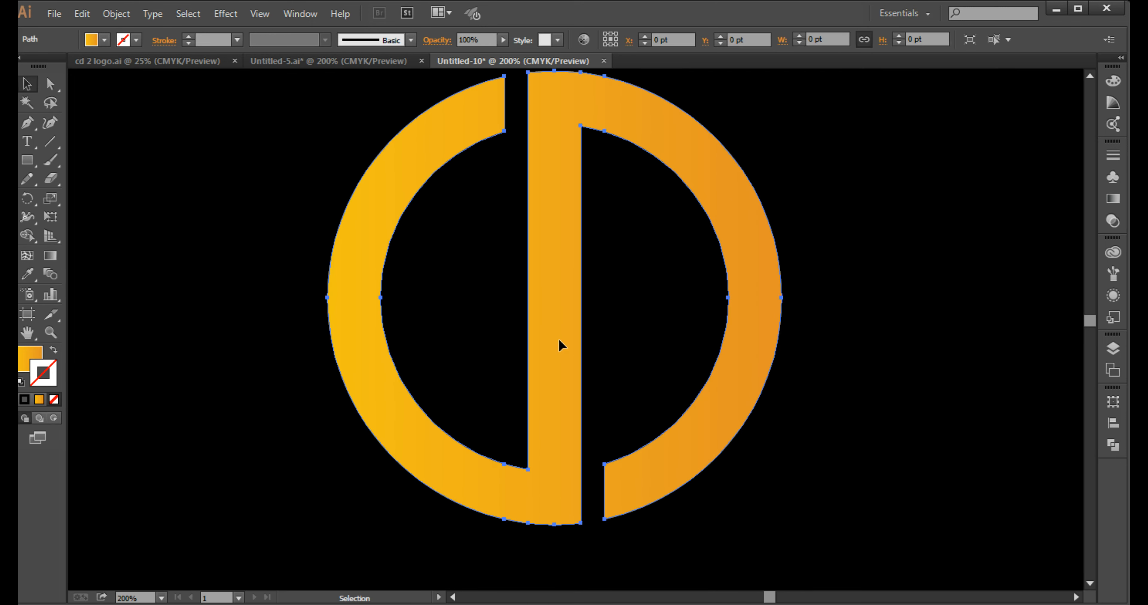
scroll(559, 341, "down", 2)
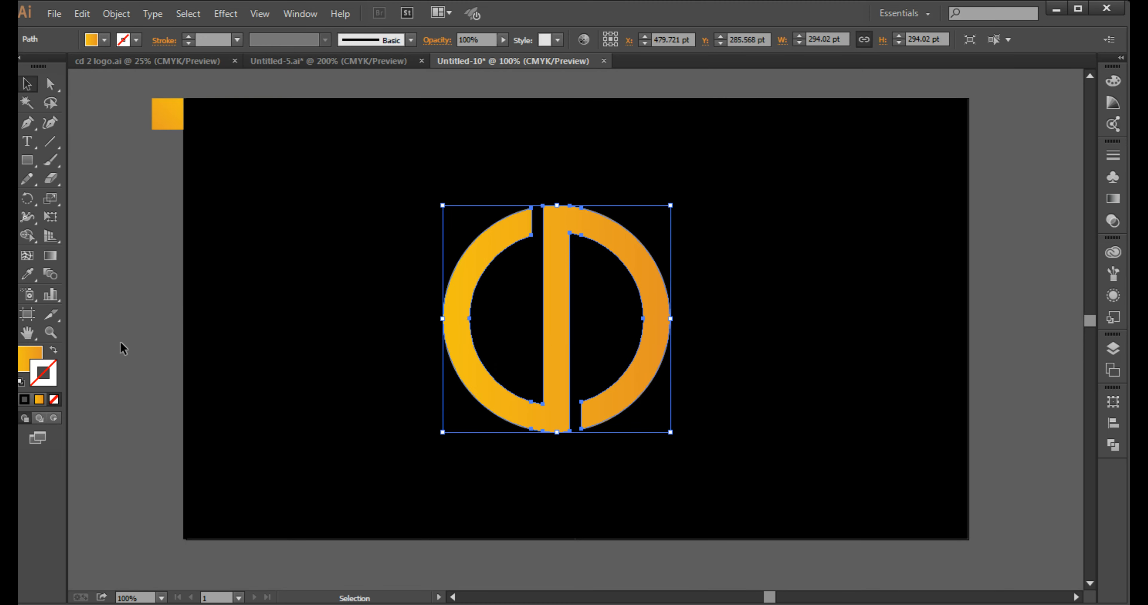
key("F6")
left_click(134, 361)
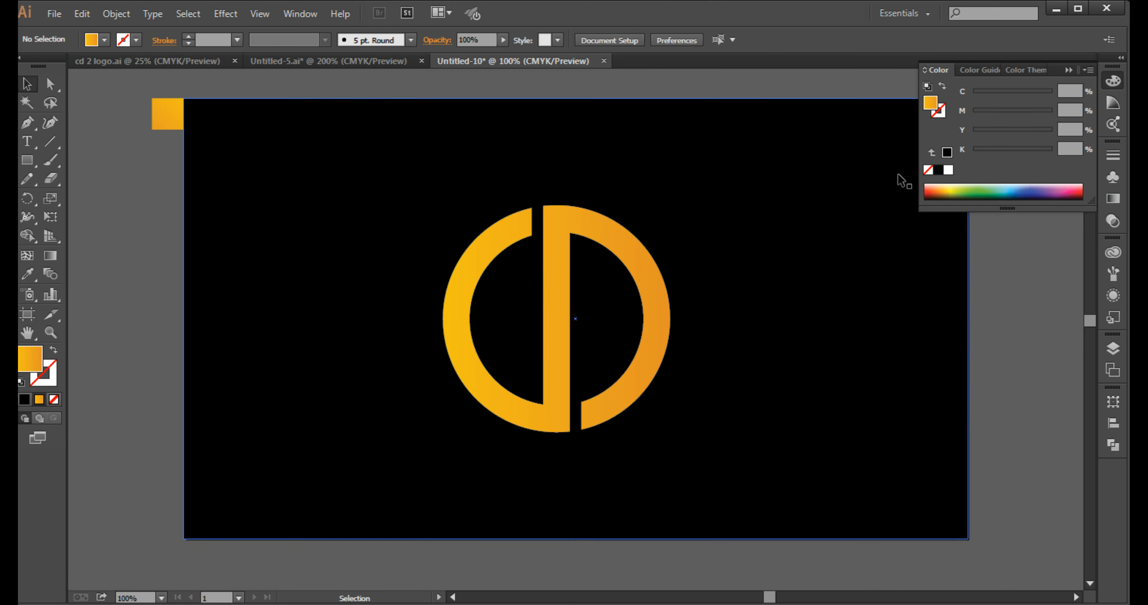
left_click(1070, 72)
scroll(832, 208, "up", 1)
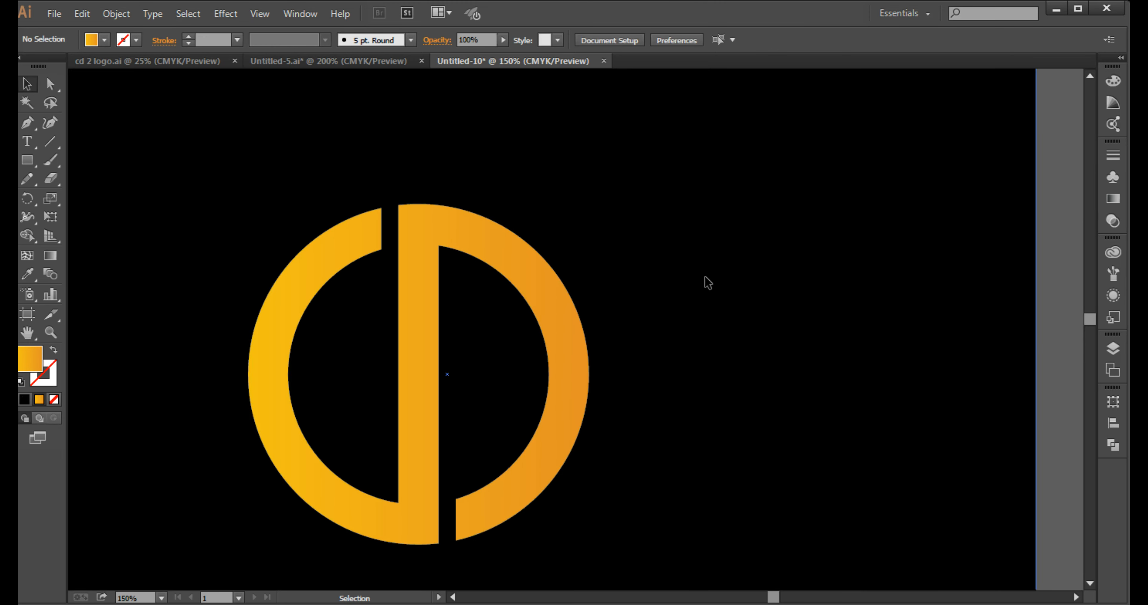
left_click(814, 256)
left_click_drag(638, 296, 770, 247)
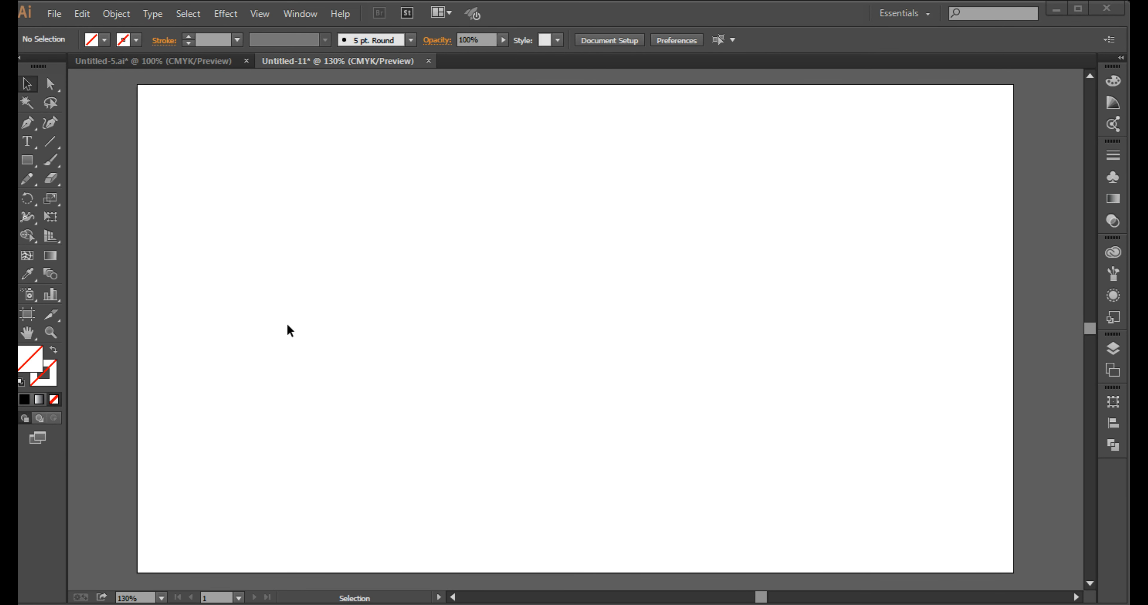
Step: Draw a circle about 273 pt in diameter in the middle of the blank artboard and give it a black stroke
left_click_drag(27, 169, 73, 199)
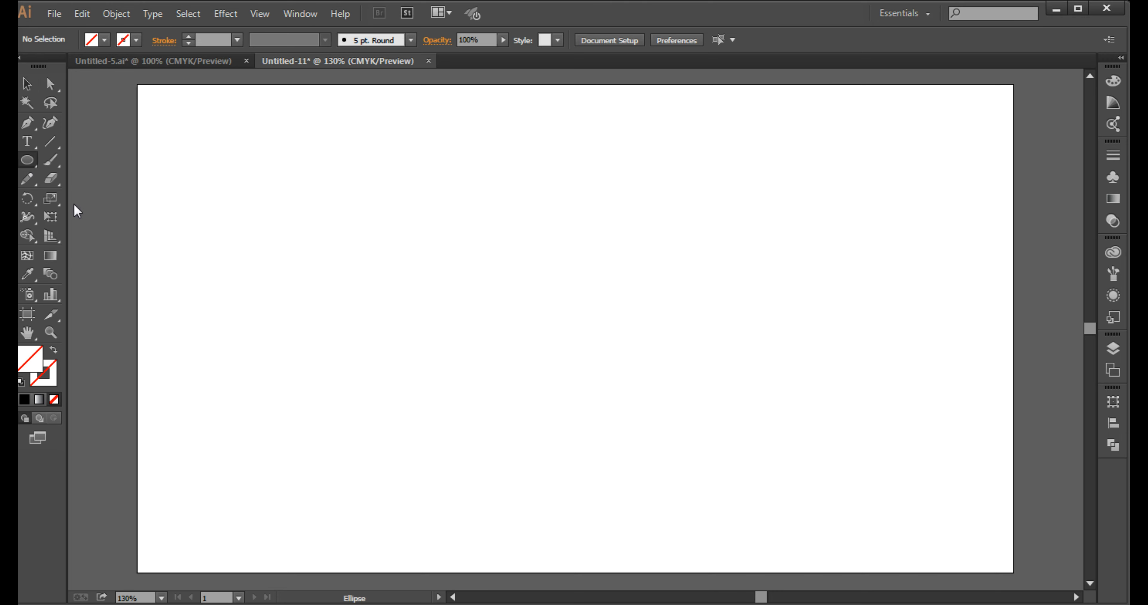
left_click_drag(572, 327, 448, 192)
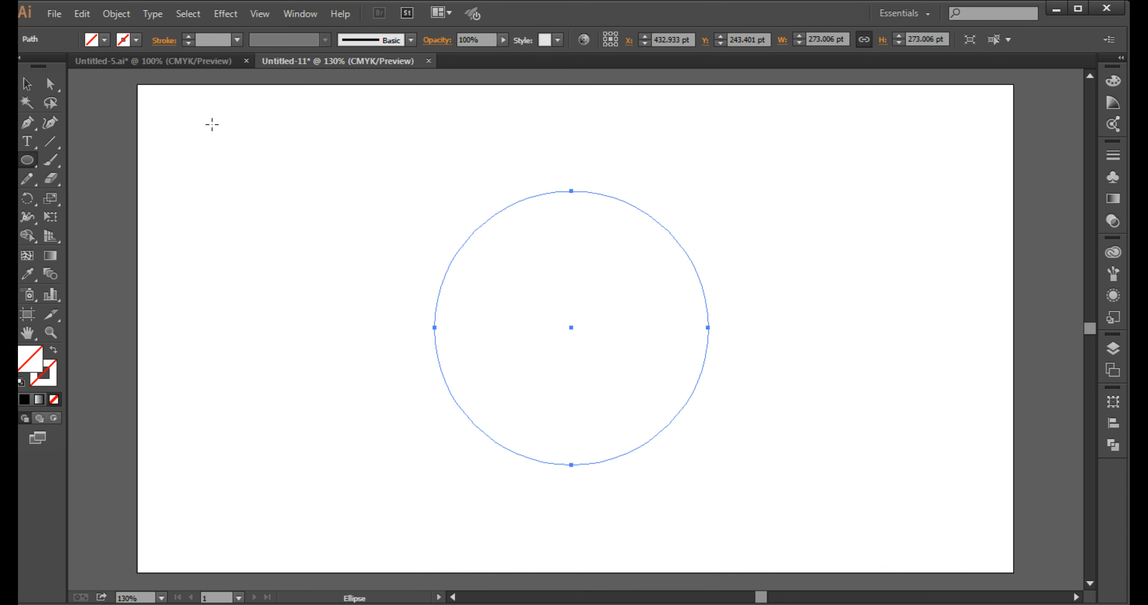
left_click(26, 85)
left_click(45, 381)
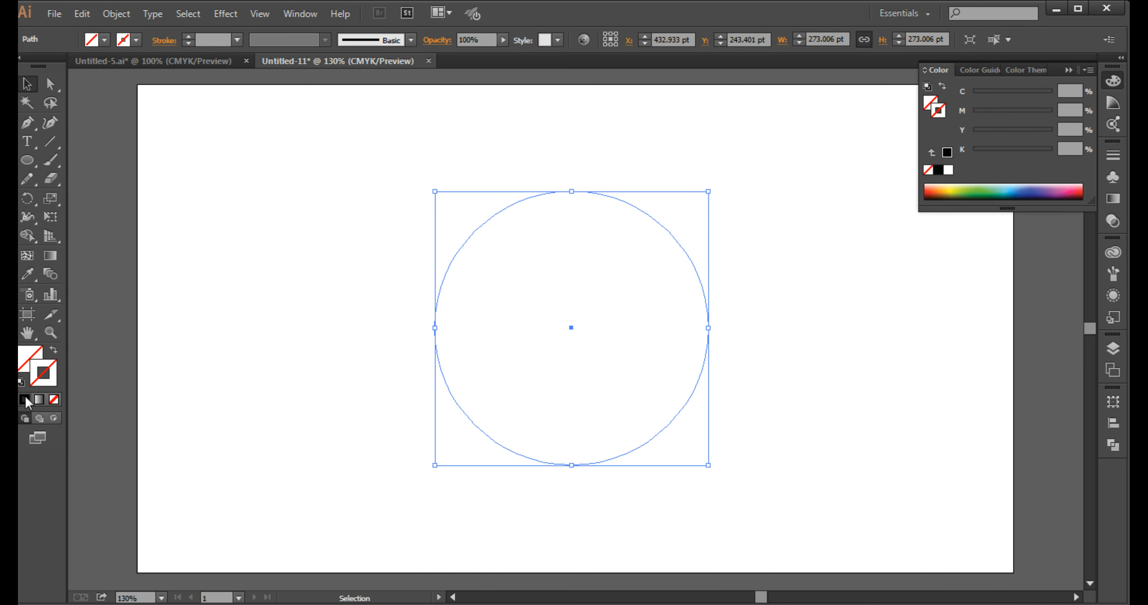
left_click(25, 399)
left_click(1068, 70)
left_click(945, 143)
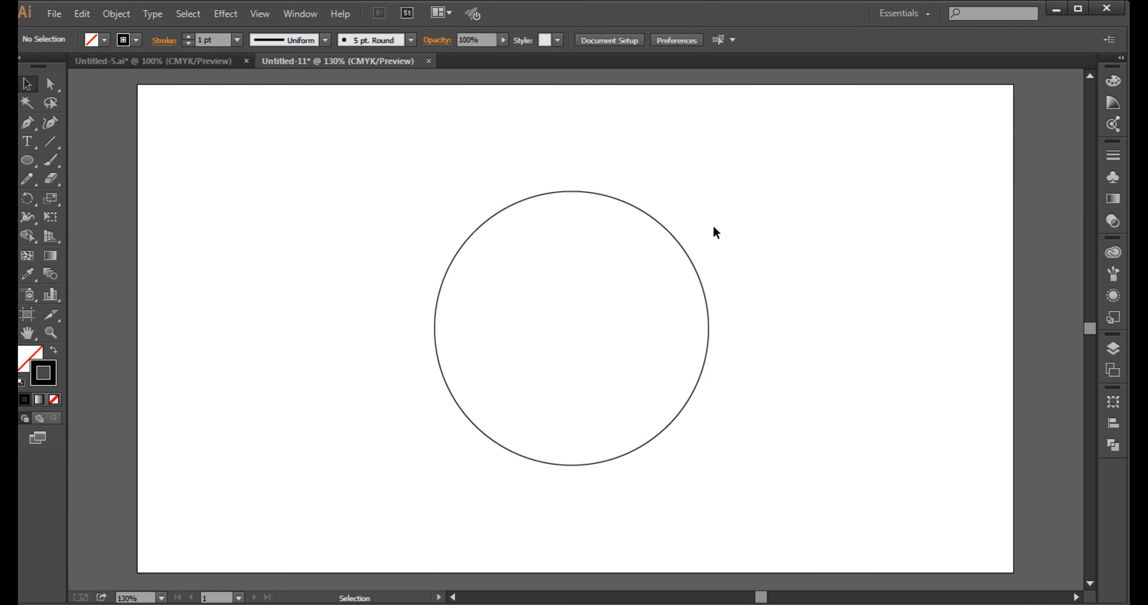
Step: Paste a copy of the circle in front and scale it about its centre to about 221 pt in diameter
left_click(695, 267)
left_click(81, 13)
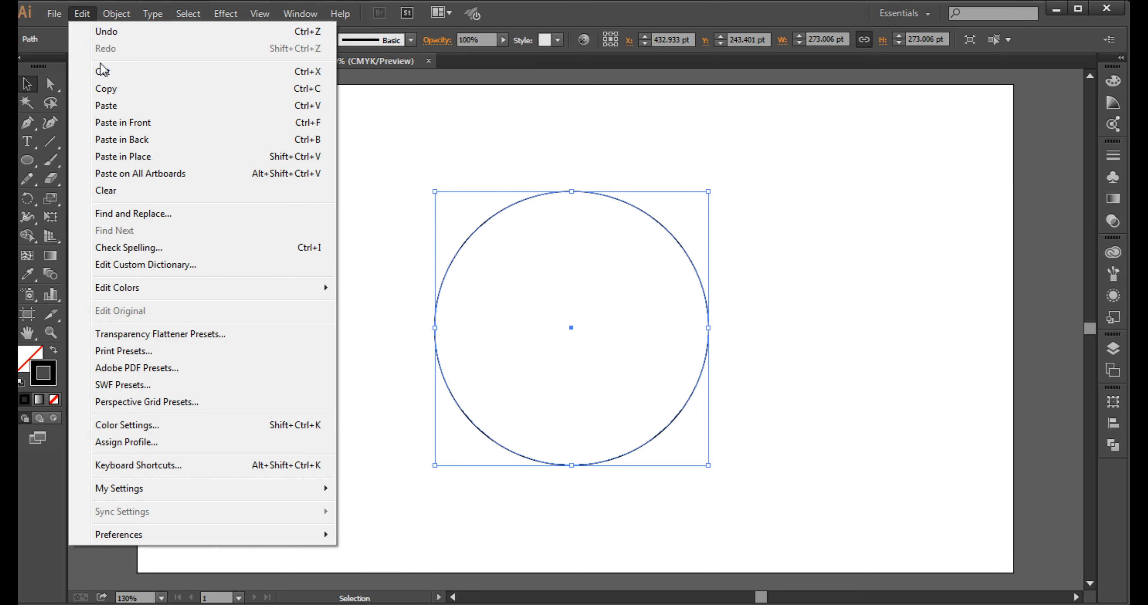
left_click(105, 89)
left_click(82, 14)
left_click(121, 123)
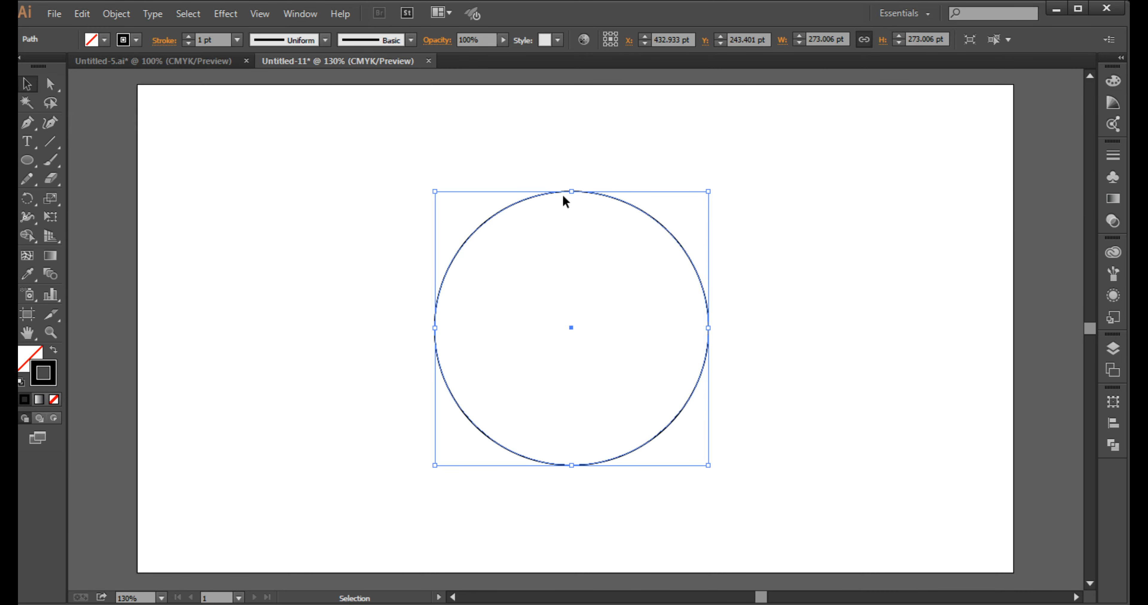
left_click_drag(571, 192, 570, 220)
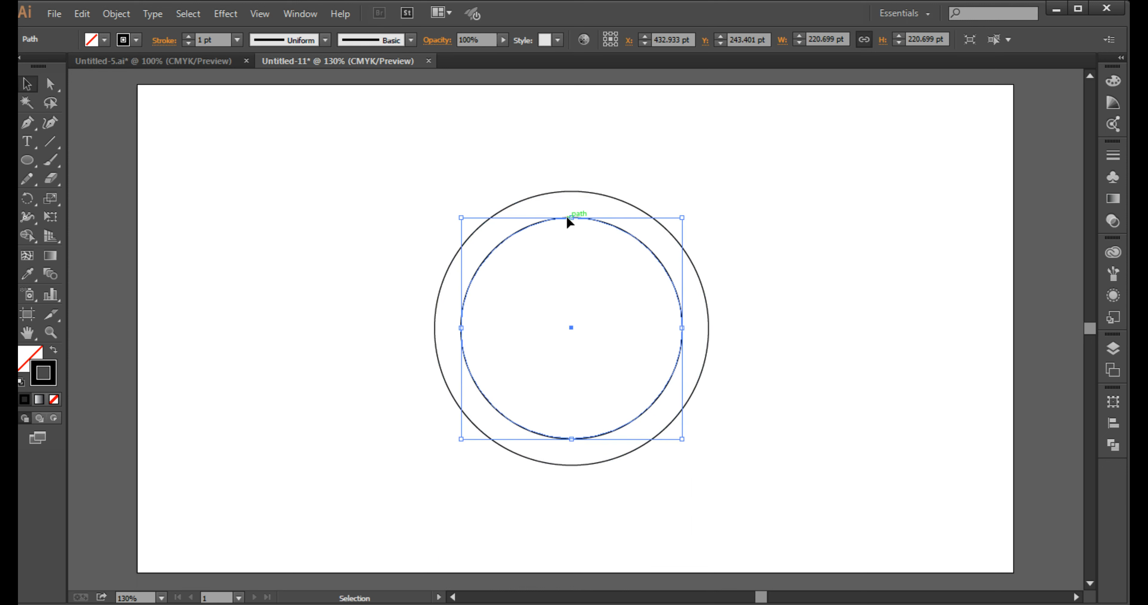
Step: Paste a copy of the second circle in front and shrink it concentrically to about 130 pt in diameter
left_click(89, 17)
left_click(120, 94)
left_click(82, 14)
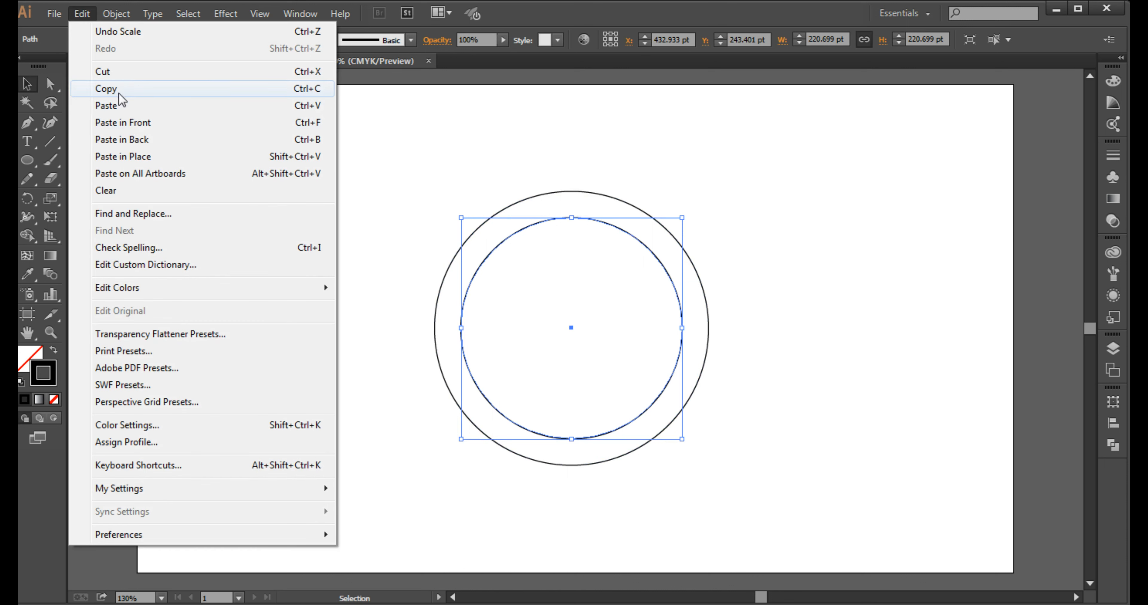
left_click(123, 123)
left_click_drag(571, 220, 562, 264)
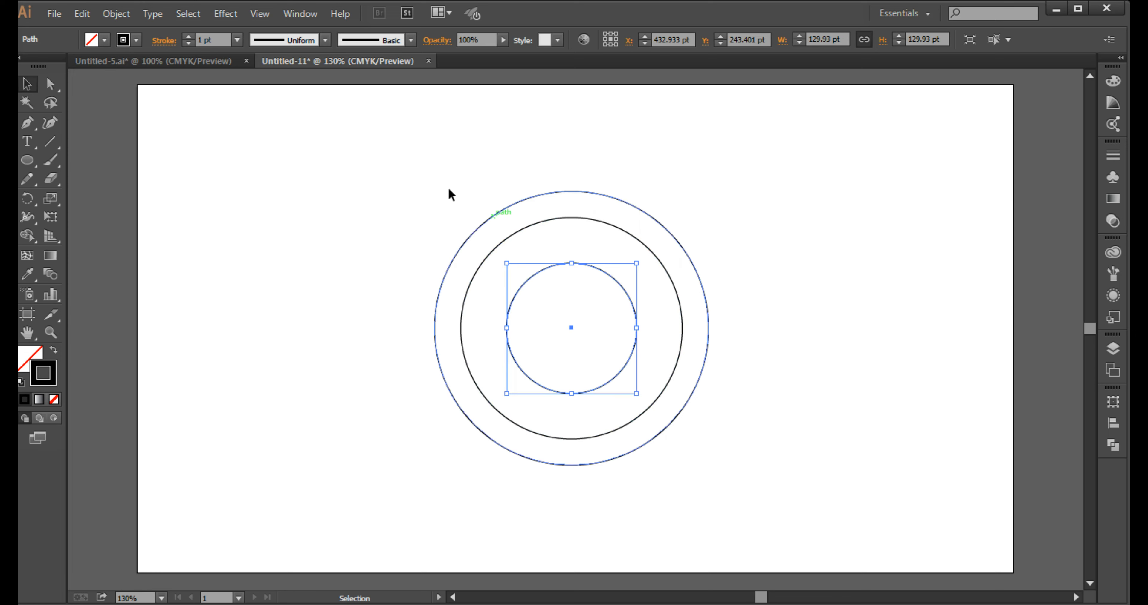
Step: Paste a copy of the third circle in front and shrink it concentrically to about 88 pt in diameter
left_click(82, 13)
left_click(112, 91)
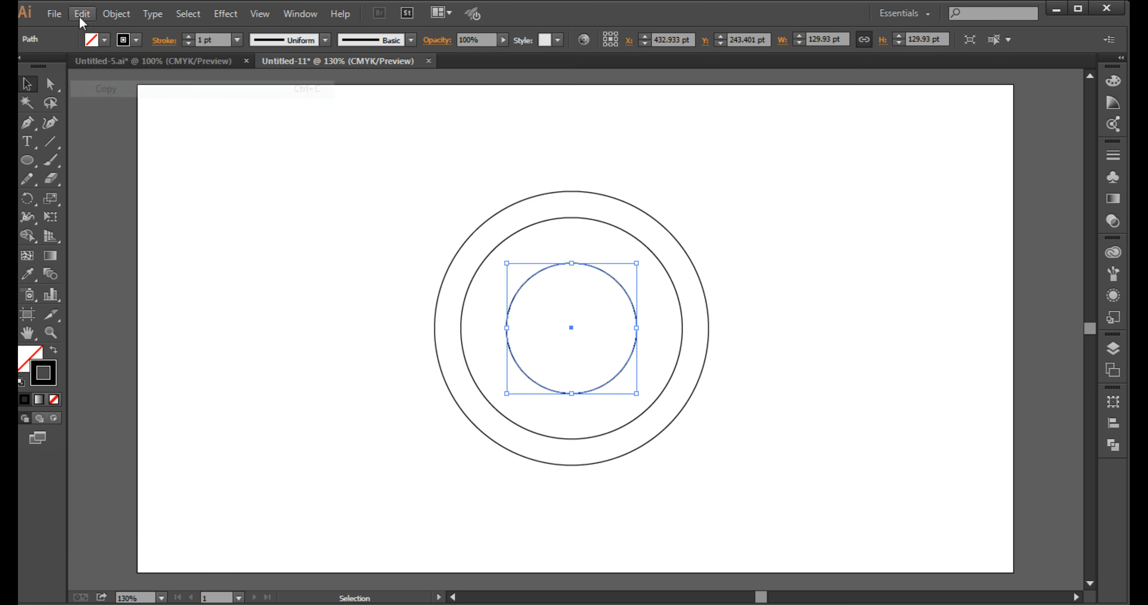
left_click(82, 14)
left_click(134, 122)
mouse_move(571, 264)
left_mouse_down()
mouse_move(575, 291)
mouse_move(575, 282)
left_mouse_up()
scroll(557, 307, "up", 1)
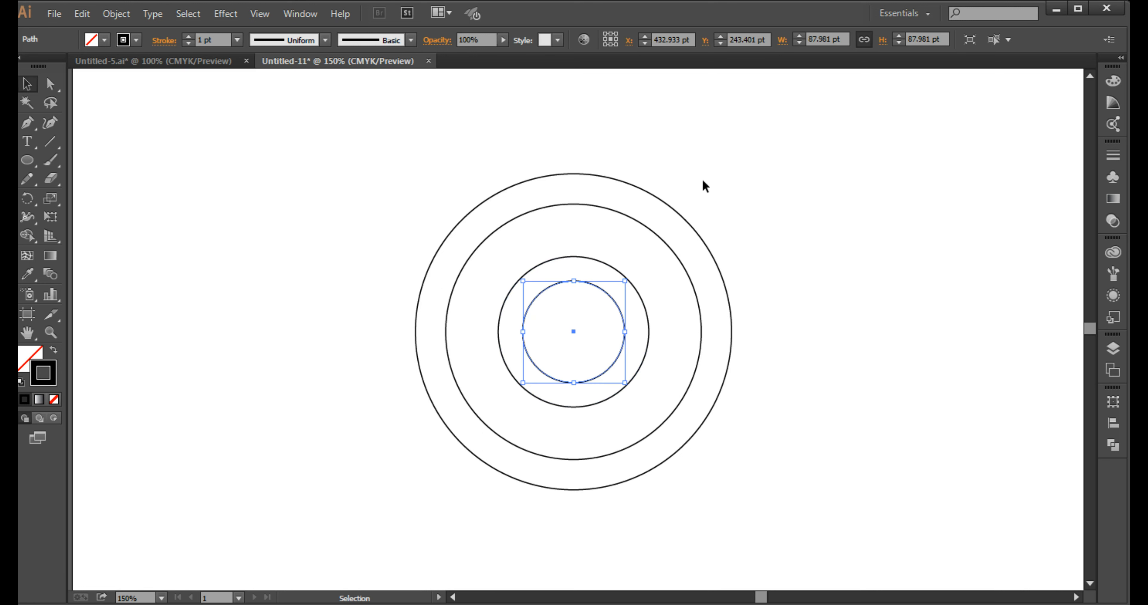
left_click(687, 185)
Step: Draw a rectangle about 26 × 347 pt, as wide as the outer ring, and align its left edge with the third circle's left edge
left_click_drag(31, 160, 63, 160)
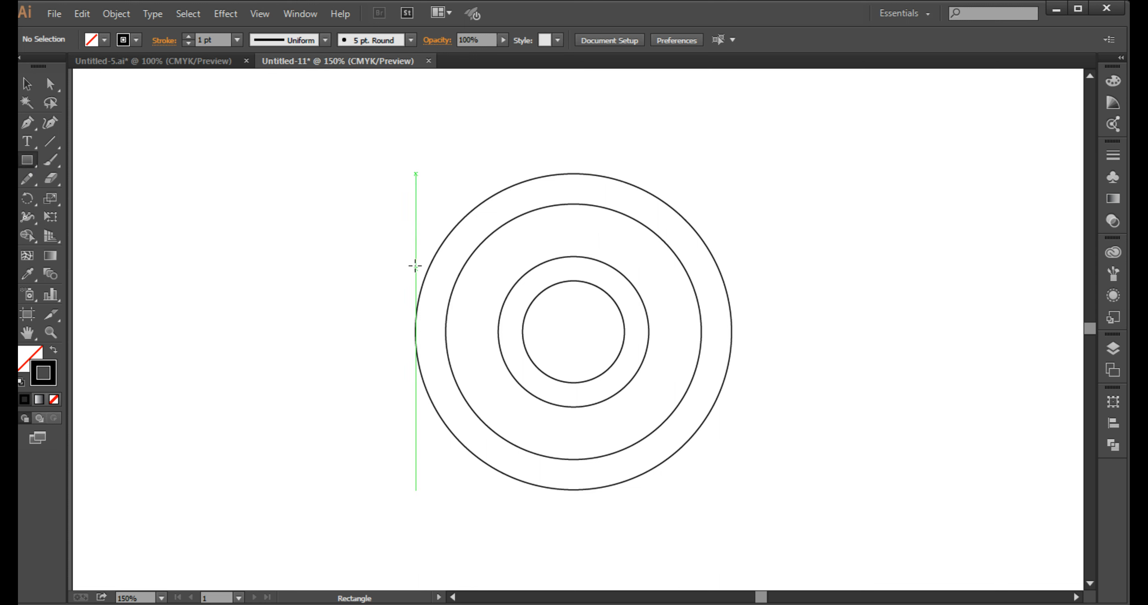
mouse_move(414, 132)
left_mouse_down()
mouse_move(461, 333)
mouse_move(446, 534)
left_mouse_up()
left_click(28, 84)
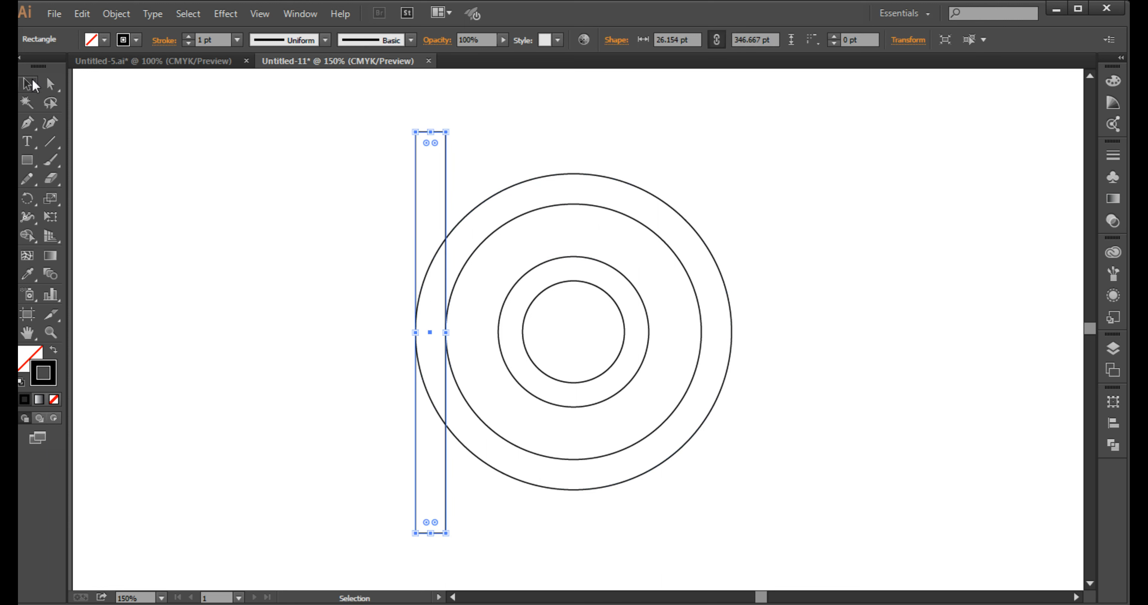
left_click_drag(445, 187, 530, 223)
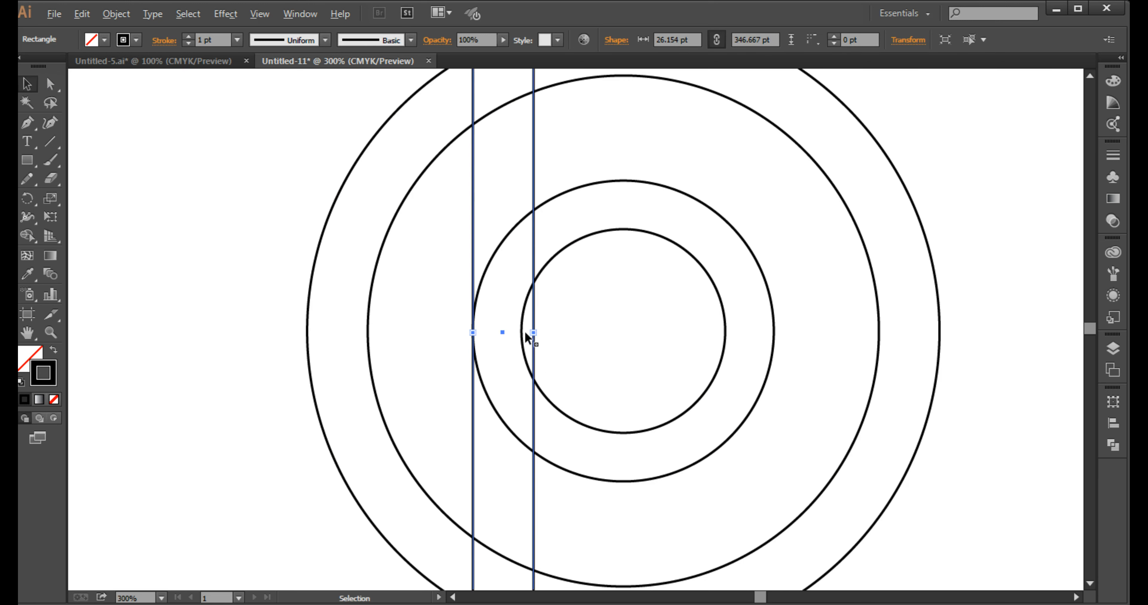
Step: Scale the innermost circle about its centre to about 77 pt in diameter, so its left side touches the vertical bar's right edge
scroll(526, 332, "up", 2)
left_click(549, 270)
left_click_drag(623, 229, 622, 245)
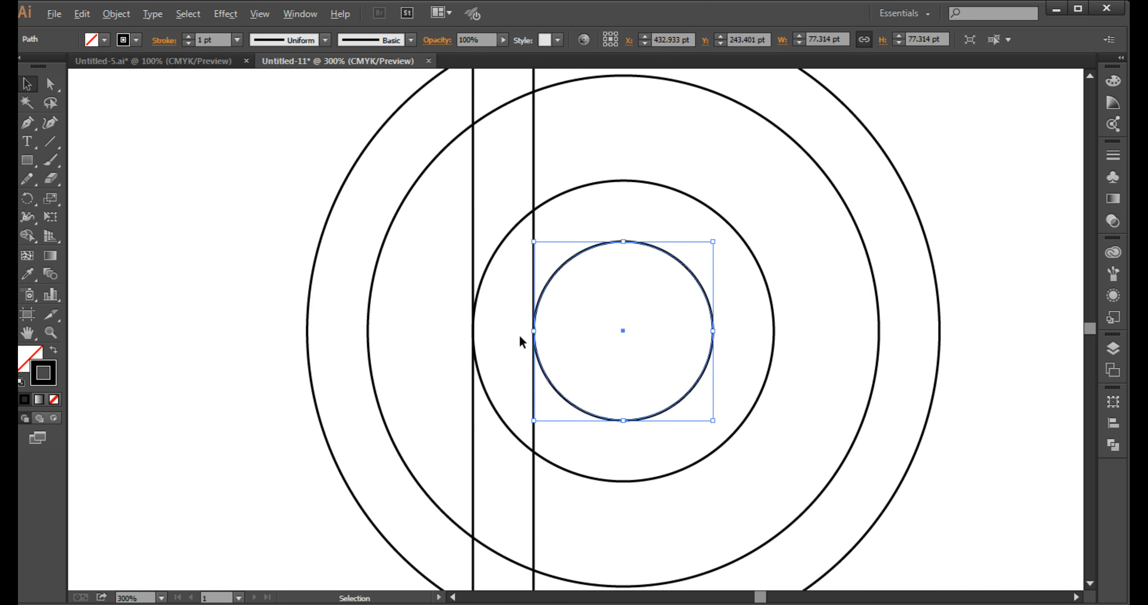
Step: Check at high magnification whether the innermost circle's left anchor meets the vertical bar's right edge
scroll(519, 338, "up", 3)
left_click(554, 313)
scroll(566, 318, "up", 3)
left_click(568, 317)
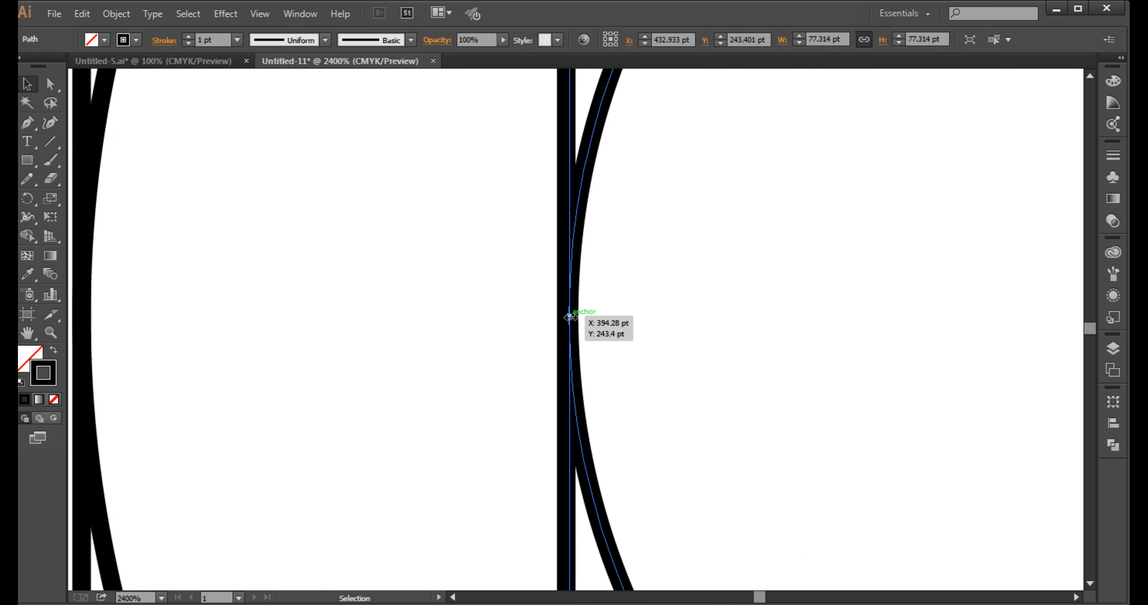
left_click_drag(569, 317, 566, 318)
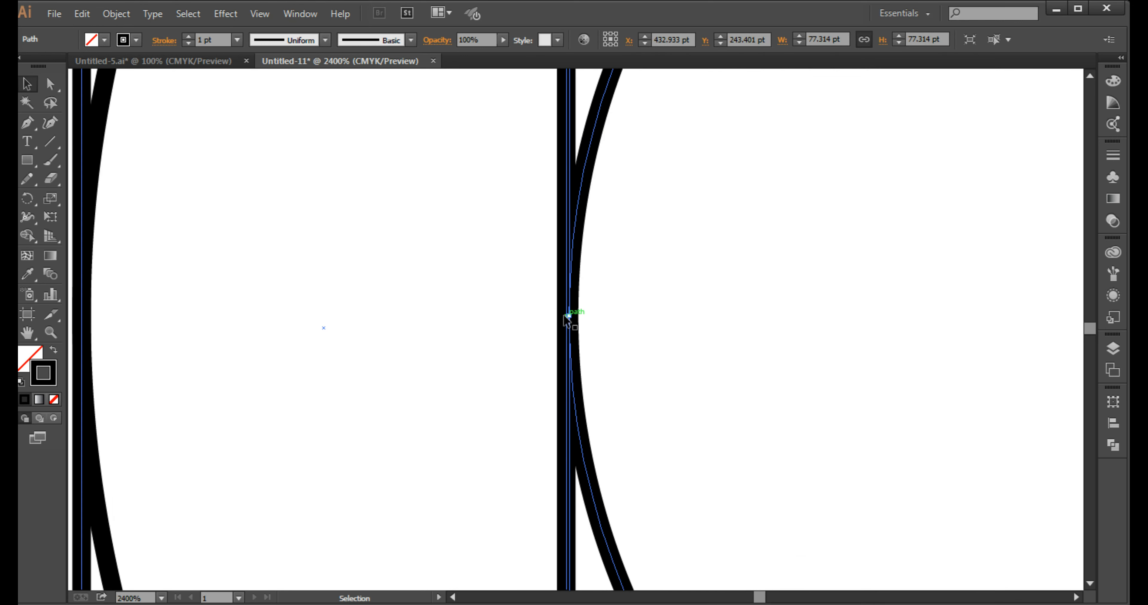
scroll(567, 318, "up", 3)
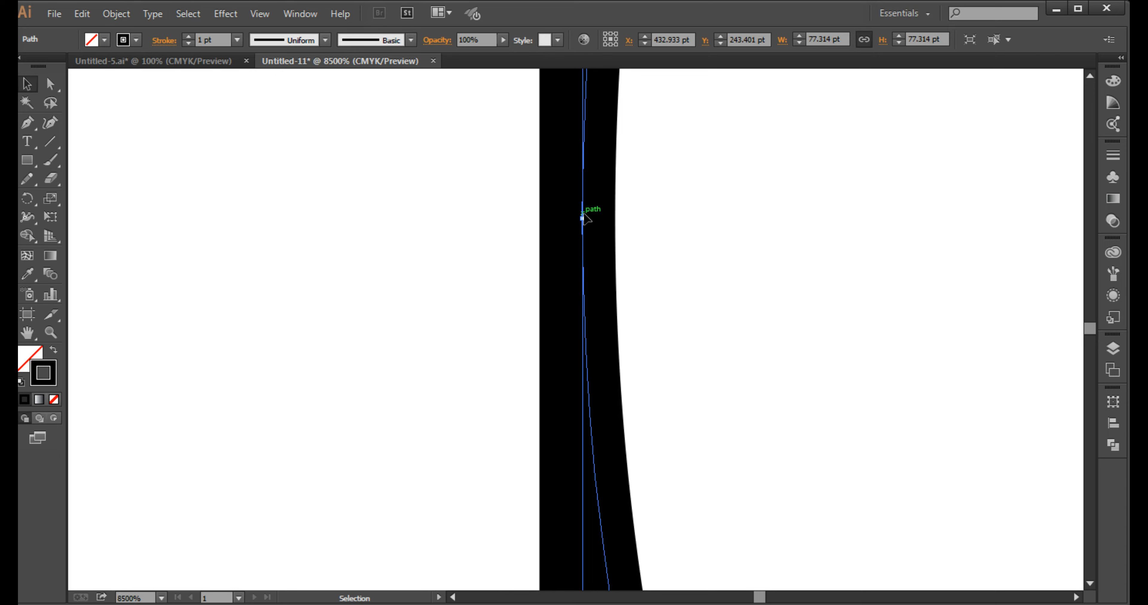
scroll(584, 218, "down", 9)
scroll(588, 228, "down", 2)
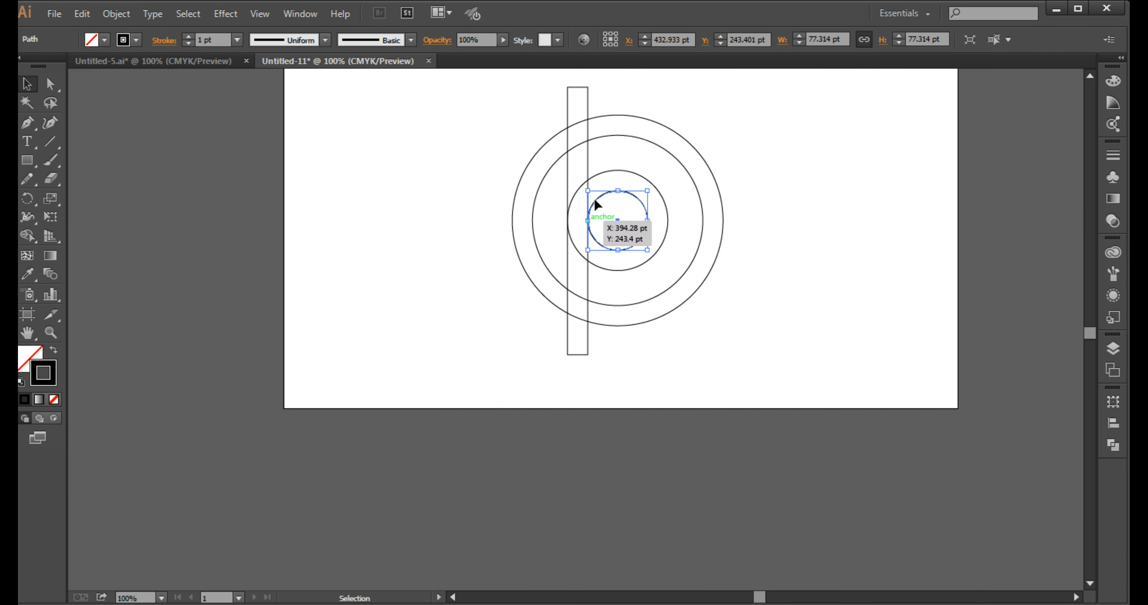
Step: Duplicate the vertical bar and place the copy centred on the concentric circles, level with the original
scroll(557, 179, "up", 2)
left_click(495, 189)
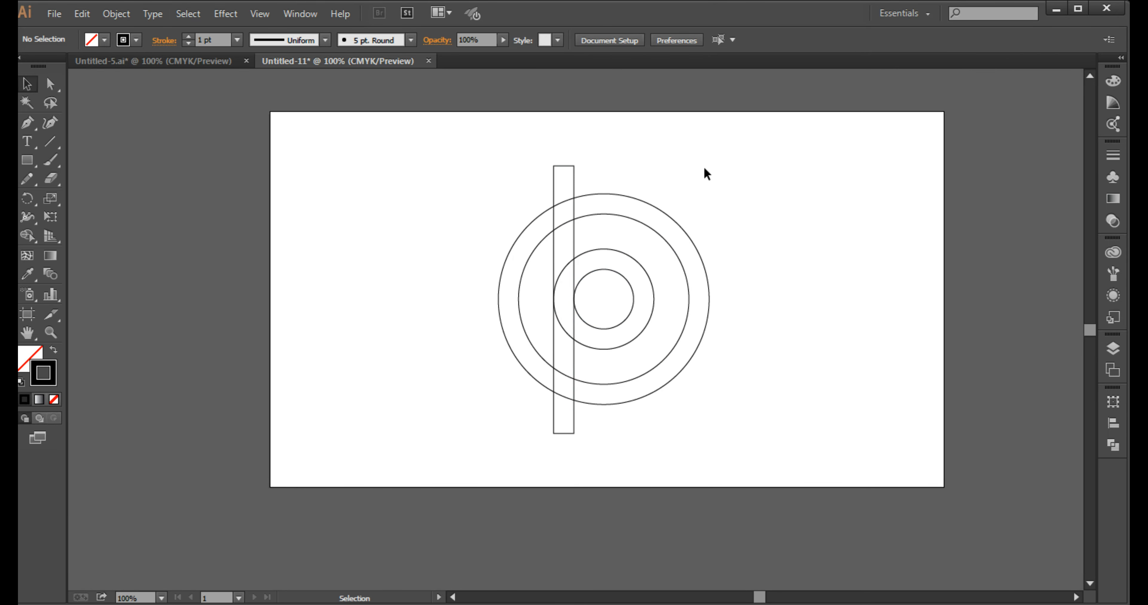
scroll(581, 219, "up", 2)
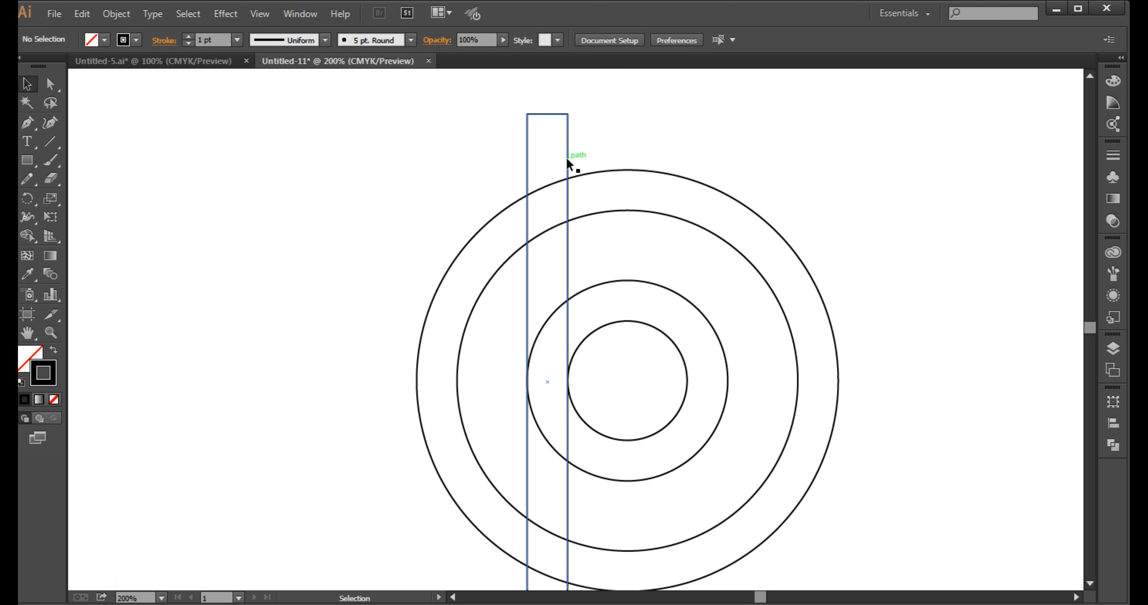
left_click_drag(566, 156, 649, 177)
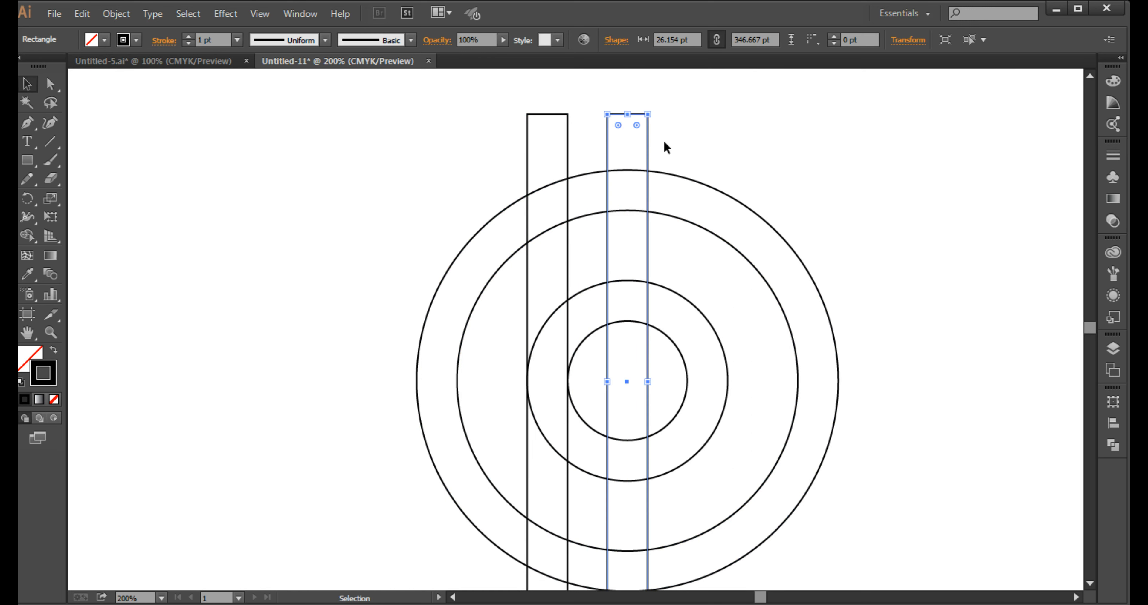
left_click(681, 120)
Step: Copy both vertical bars, paste them in front and rotate the copies by -90° to form two horizontal bars
left_click_drag(686, 113, 522, 147)
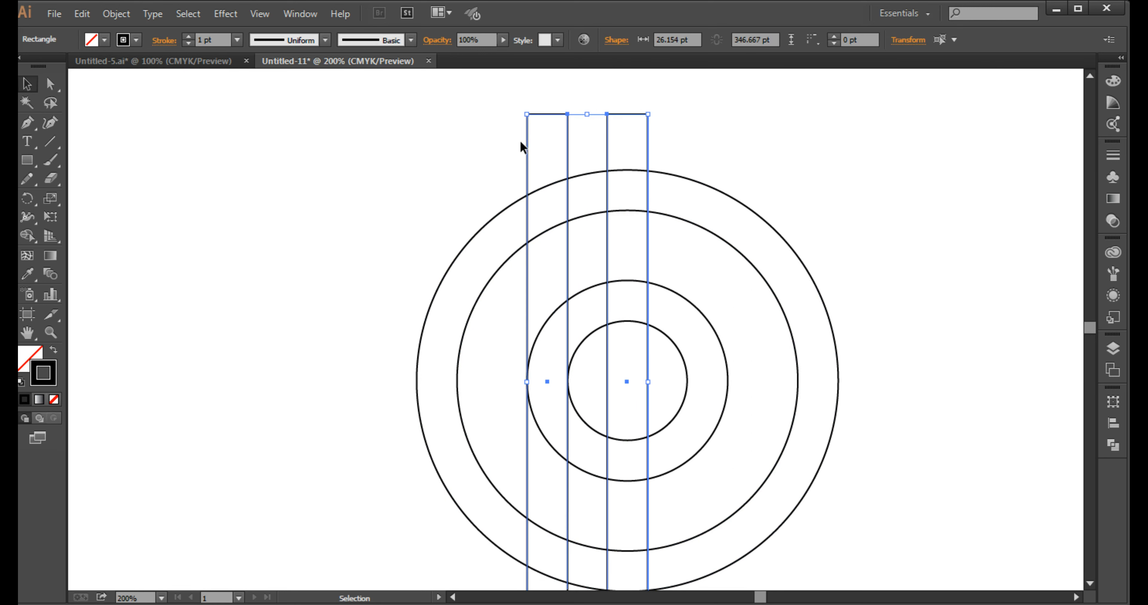
left_click(82, 13)
left_click(105, 88)
left_click(82, 13)
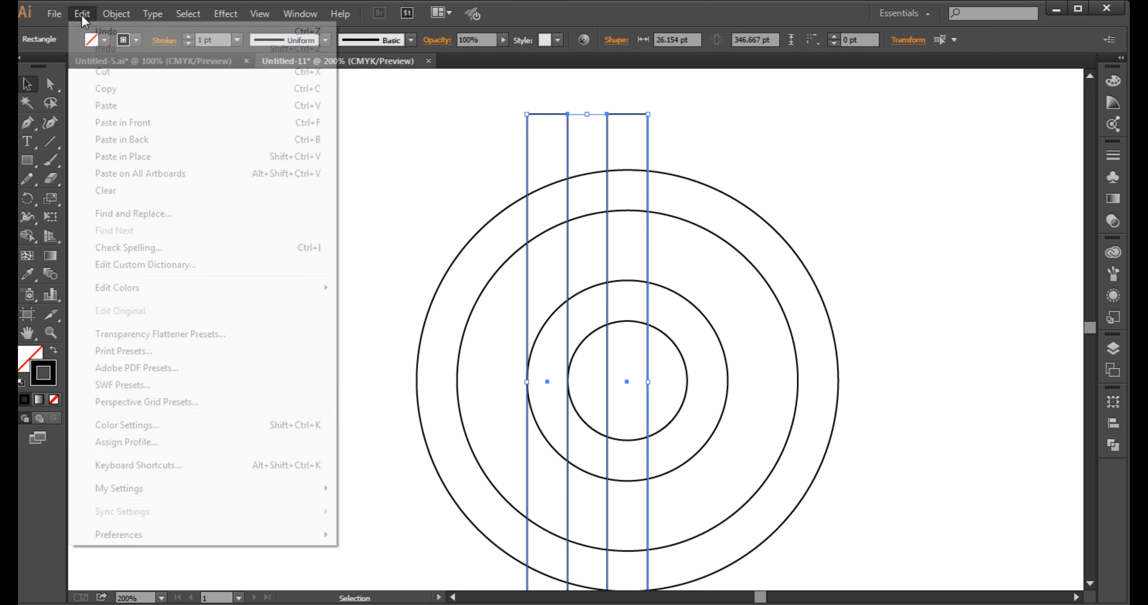
left_click(116, 122)
key("ctrl+minus")
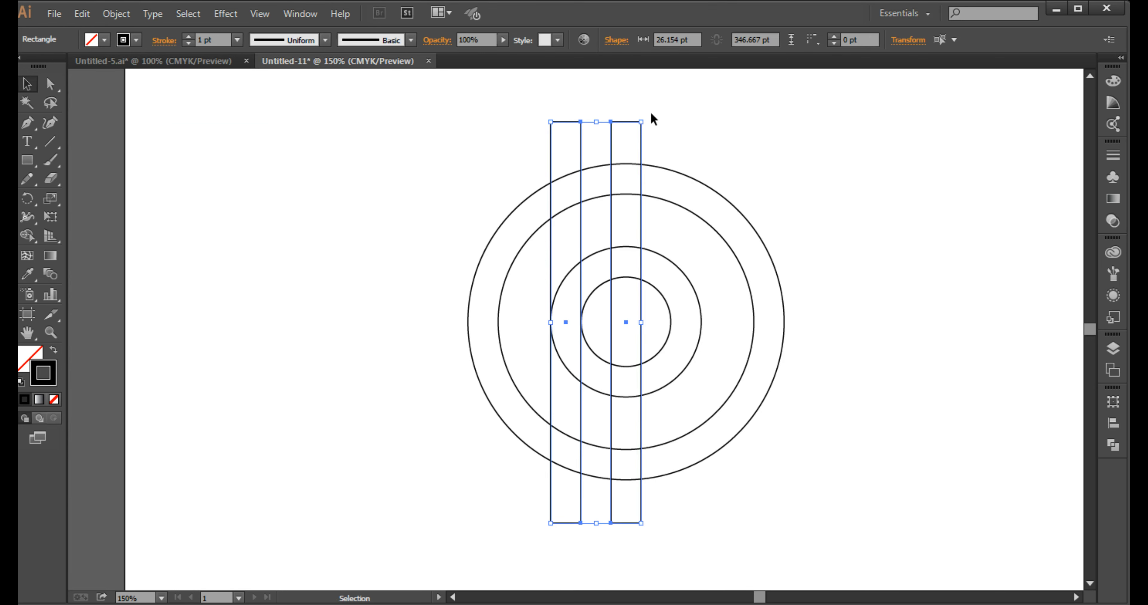
left_click_drag(653, 115, 785, 323)
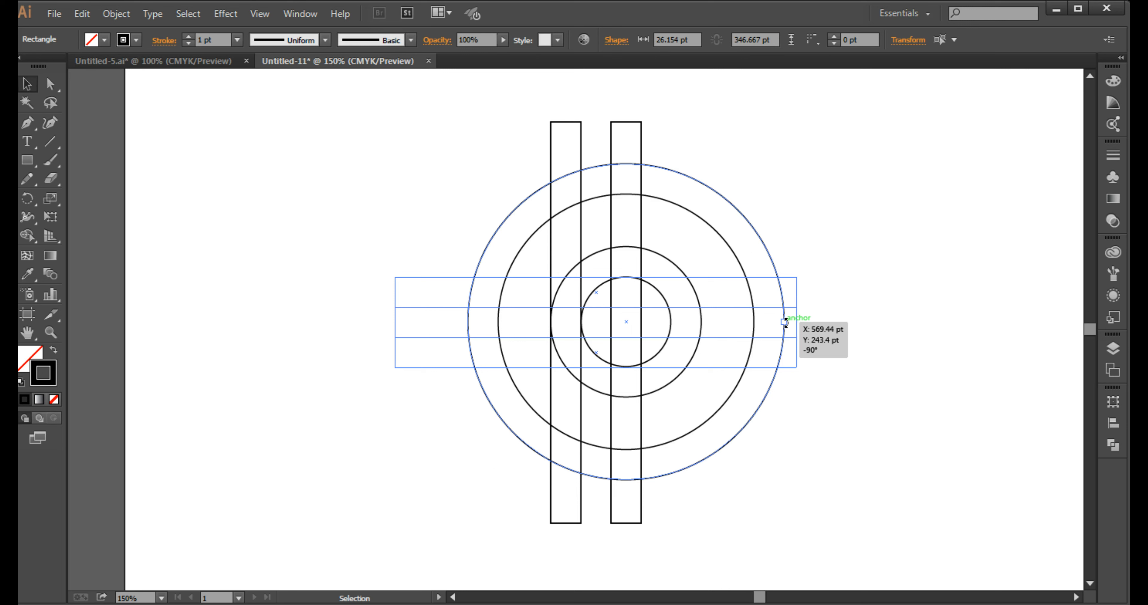
left_click_drag(785, 323, 785, 321)
left_click(823, 280)
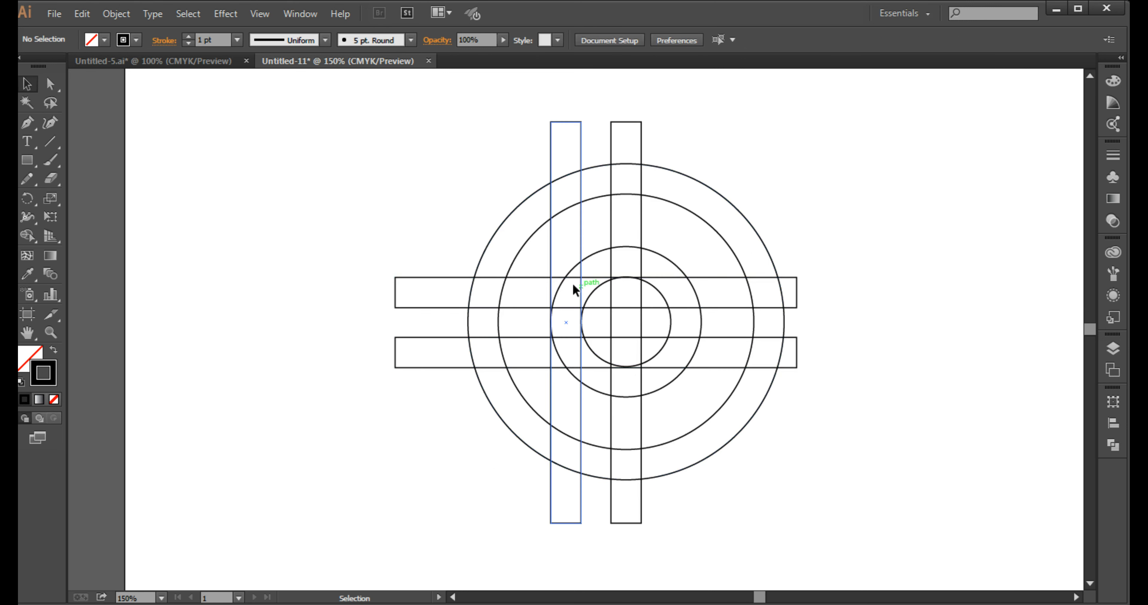
Step: Move the two horizontal bars outward so they span the gaps between the two inner circles above and below the centre
scroll(659, 280, "up", 1)
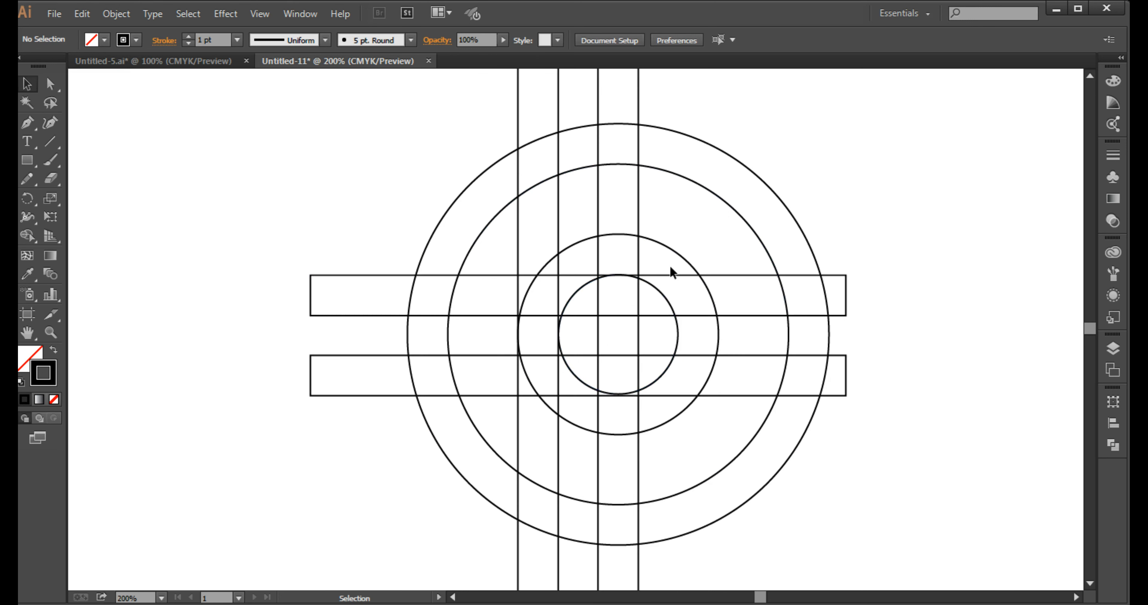
left_click_drag(668, 273, 656, 239)
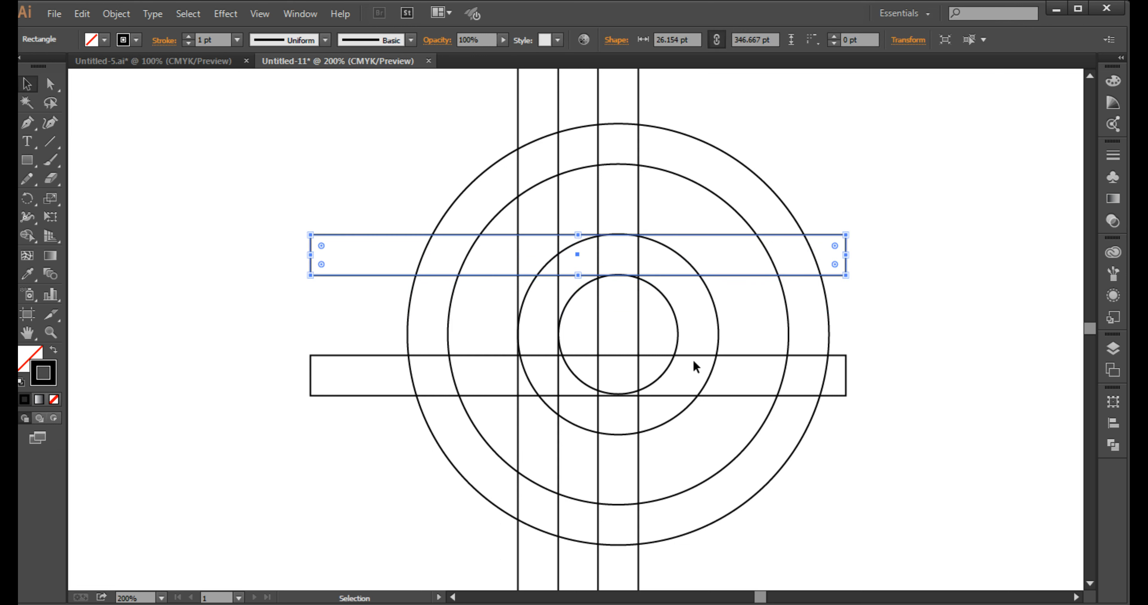
left_click_drag(691, 356, 691, 401)
Step: Paste a copy of the upper horizontal bar in front, move it to the middle and centre it vertically on the outer circle
left_click(666, 277)
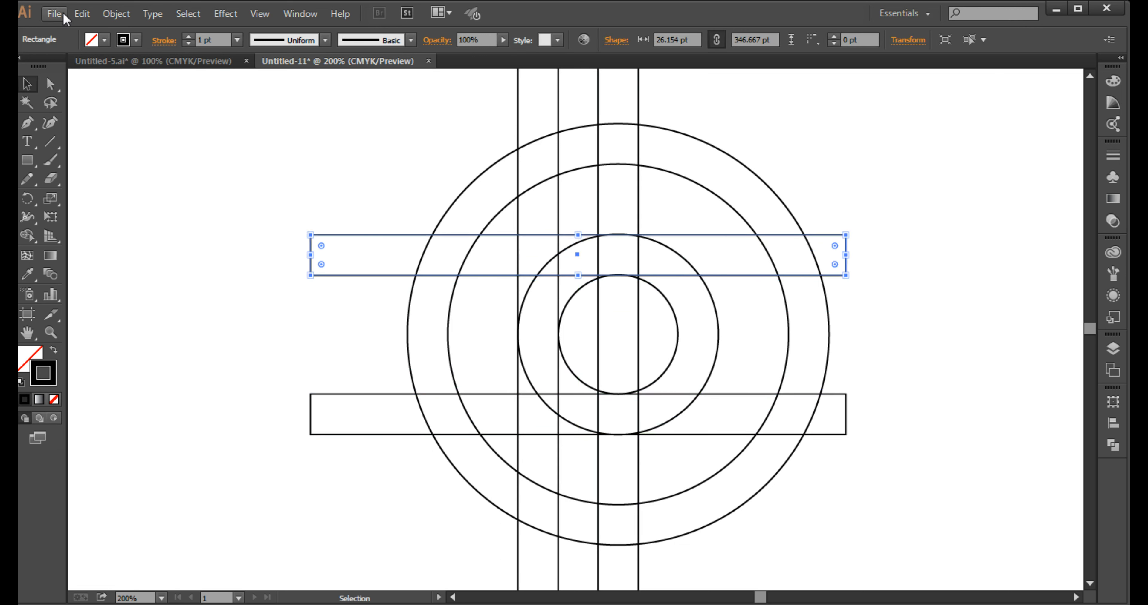
left_click(82, 14)
left_click(112, 89)
left_click(82, 14)
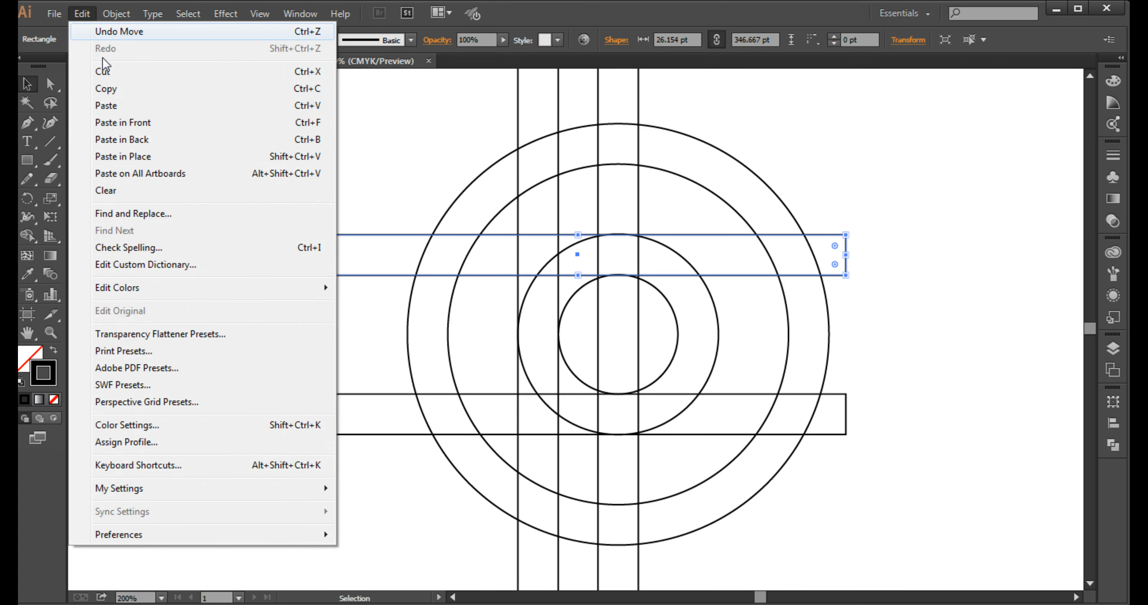
left_click(109, 118)
left_click_drag(540, 239, 533, 319)
left_click_drag(387, 292, 409, 302)
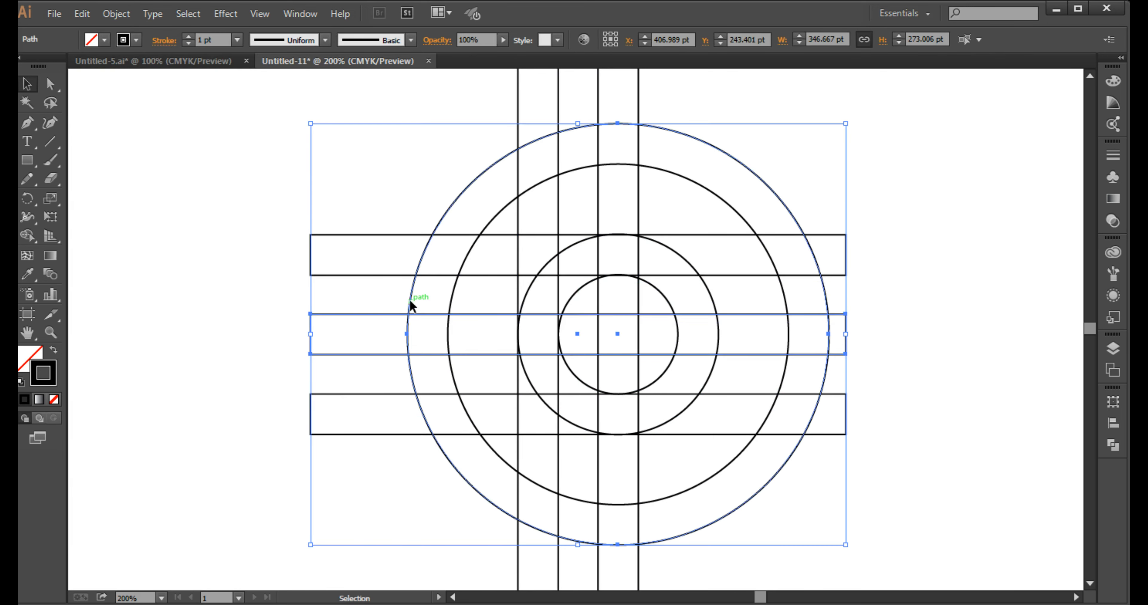
left_click(1112, 425)
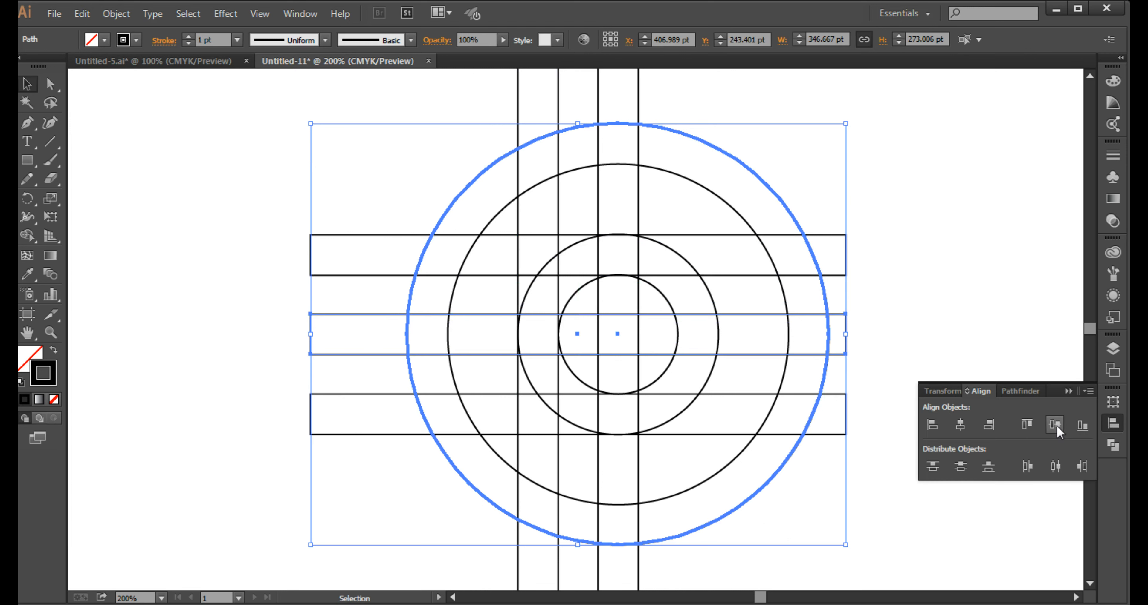
left_click(1001, 363)
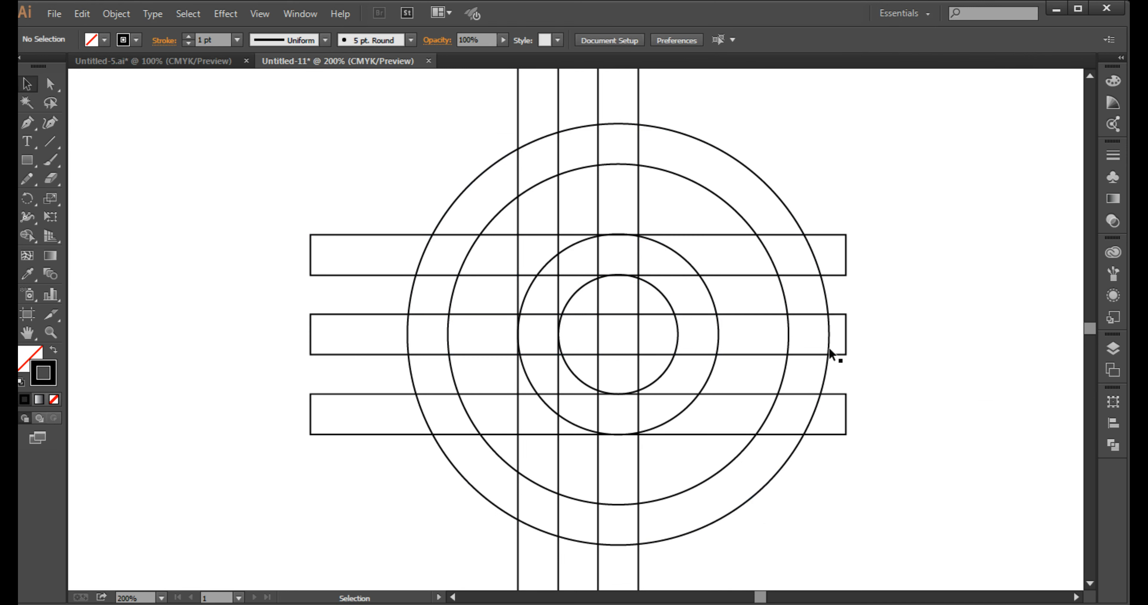
Step: Thicken the middle horizontal bar symmetrically about its centre to about 35 pt
left_click(760, 355)
scroll(592, 358, "up", 2)
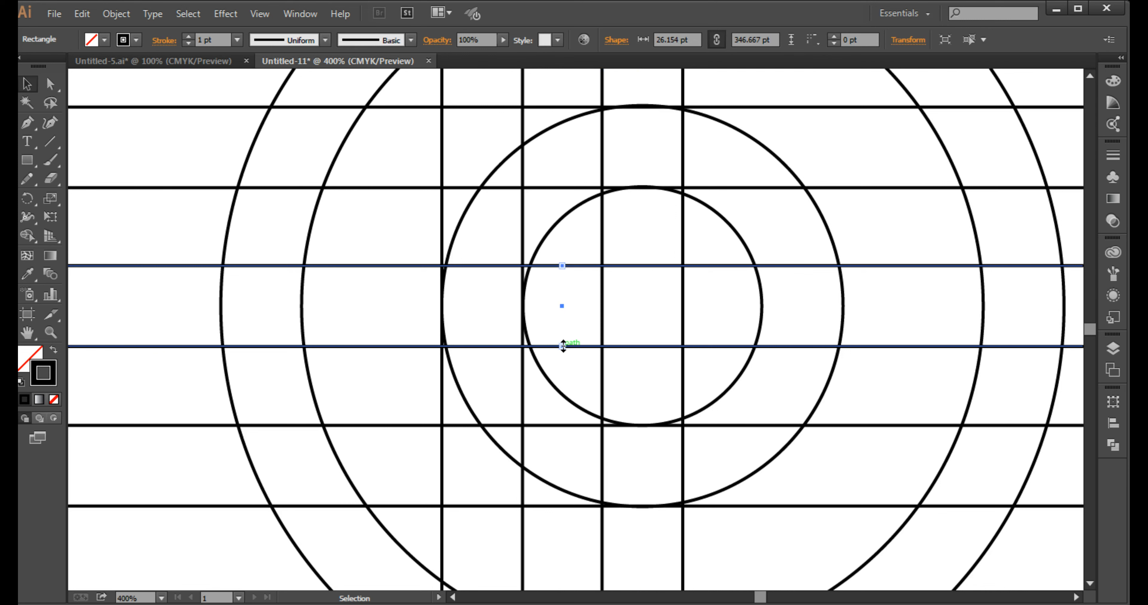
left_click_drag(563, 346, 561, 358)
scroll(560, 359, "down", 4)
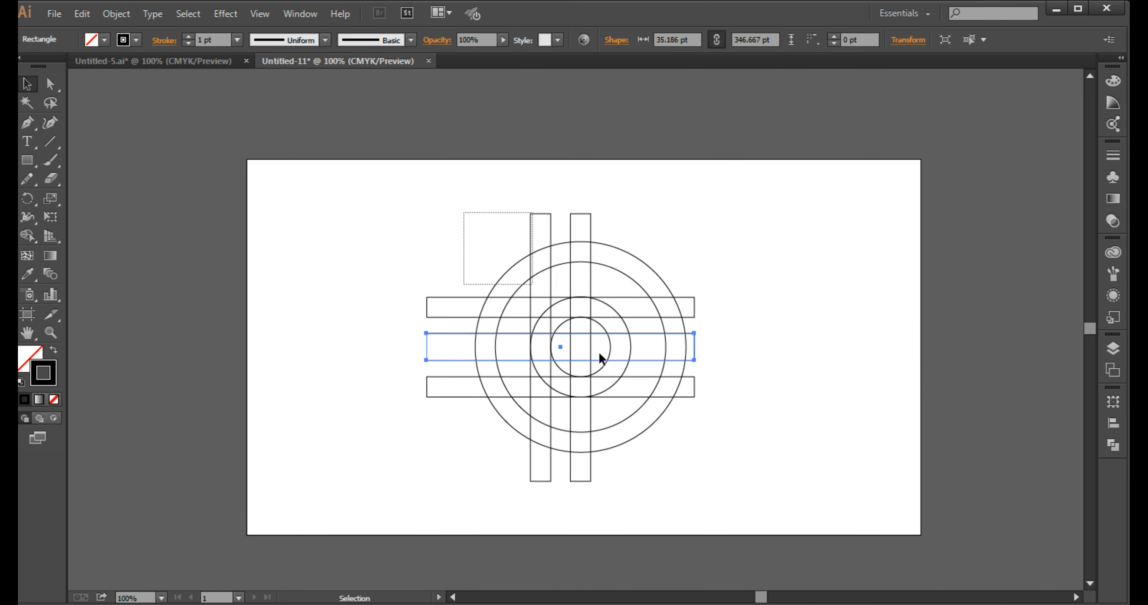
Step: Select all circles and bars, activate the Shape Builder tool and set the fill to black
left_click_drag(463, 212, 687, 475)
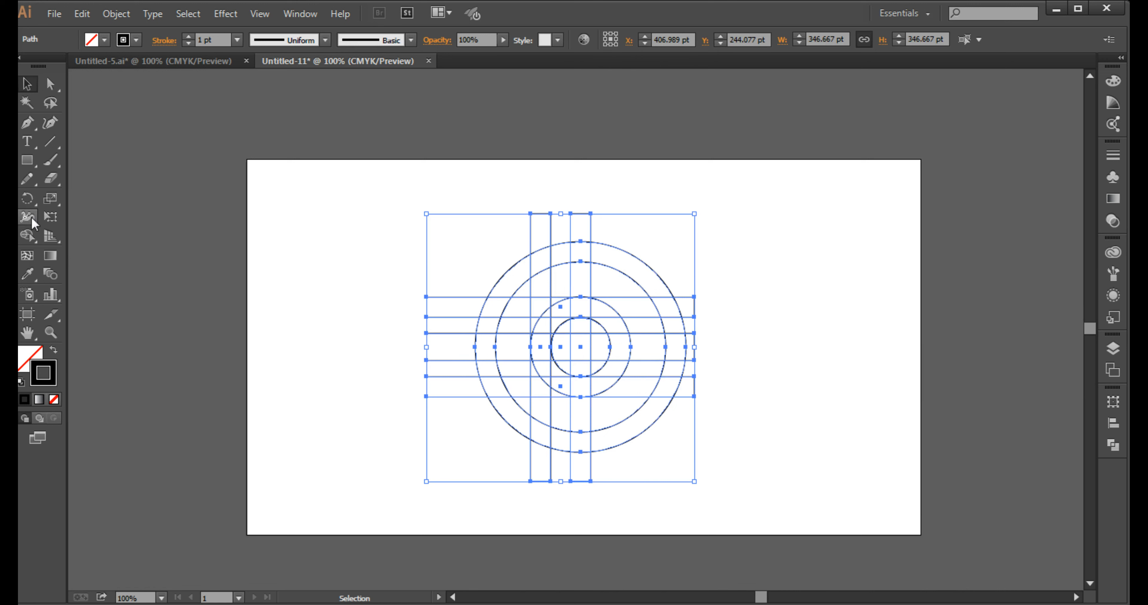
left_click(28, 236)
left_click(104, 40)
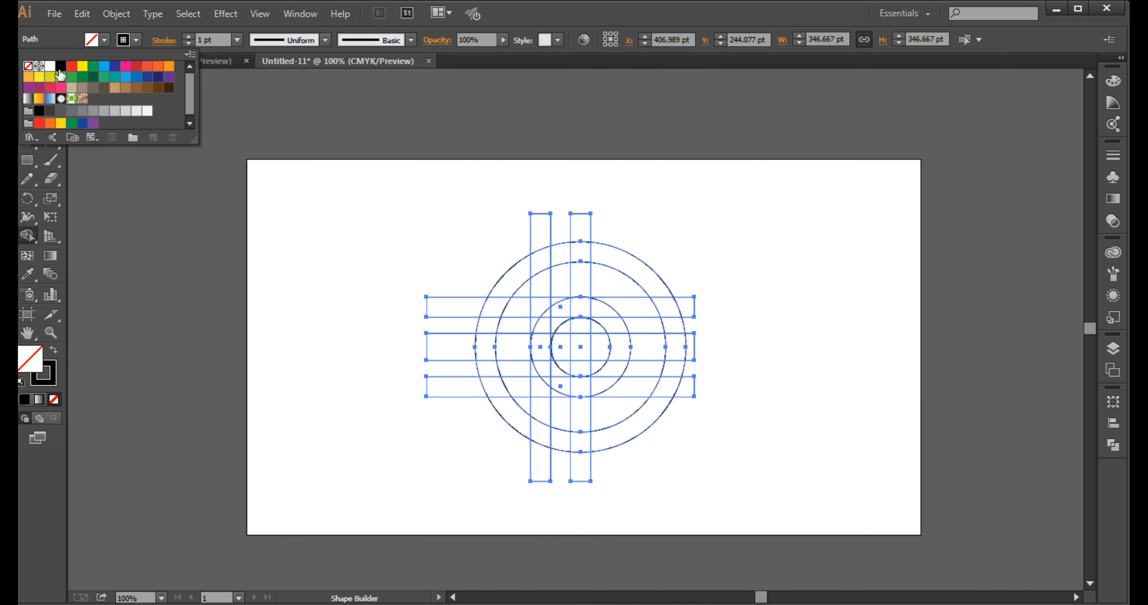
left_click(61, 66)
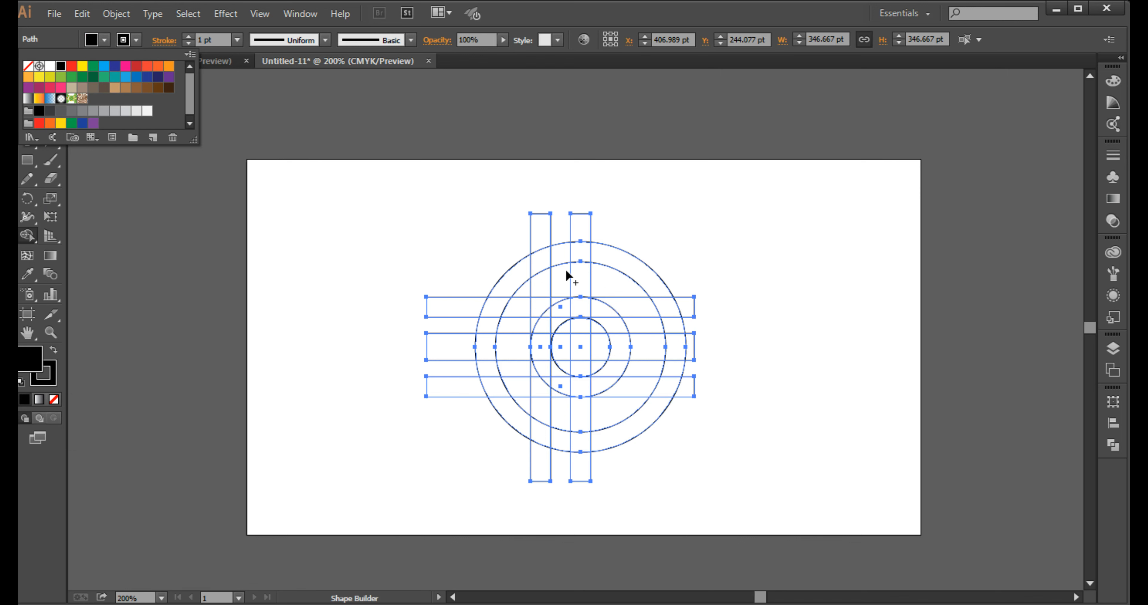
Step: Merge the segments between the two outer circles into one black ring, leaving a gap at the middle bar's right crossing
scroll(513, 271, "up", 2)
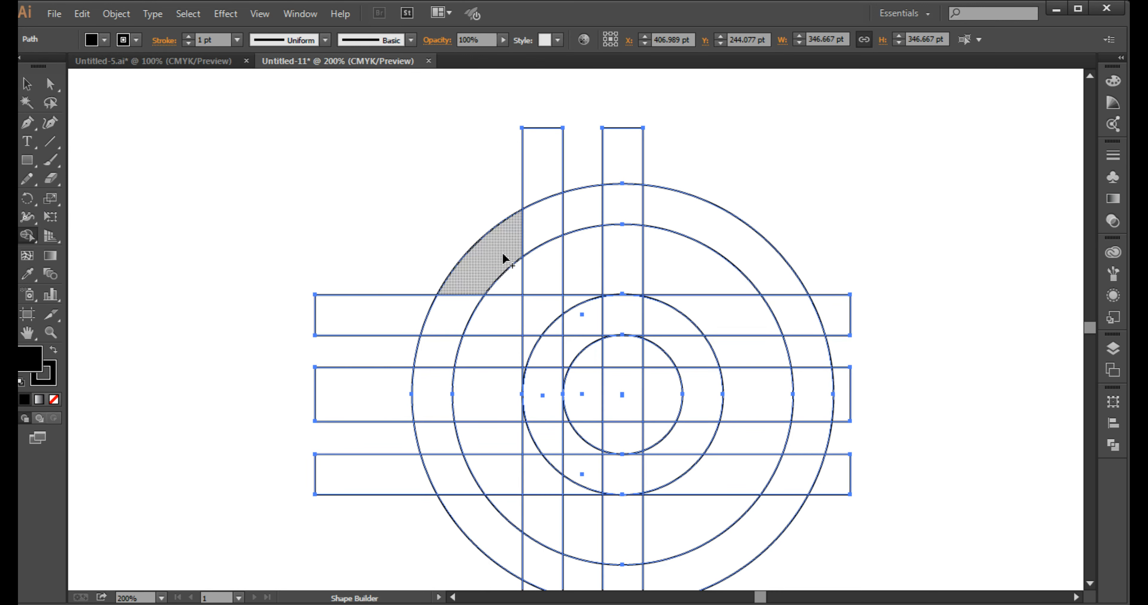
mouse_move(574, 208)
left_mouse_down()
mouse_move(531, 228)
mouse_move(478, 284)
mouse_move(447, 350)
mouse_move(437, 405)
mouse_move(463, 506)
left_mouse_up()
left_click_drag(522, 552, 638, 586)
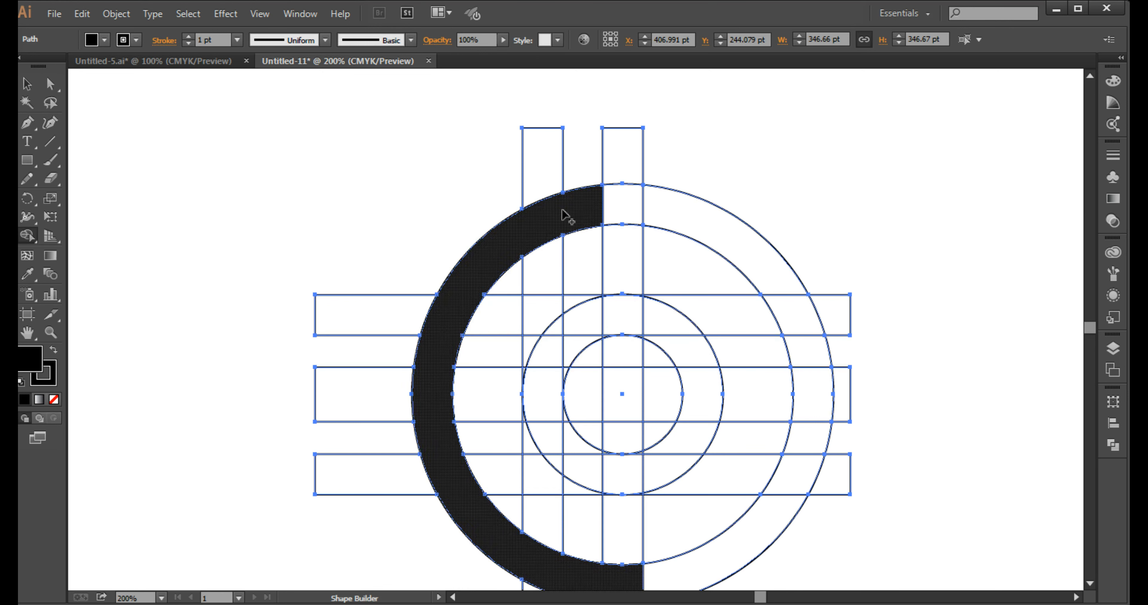
mouse_move(572, 209)
left_mouse_down()
mouse_move(658, 205)
mouse_move(703, 233)
left_mouse_up()
mouse_move(753, 269)
left_mouse_down()
mouse_move(776, 280)
mouse_move(764, 204)
left_mouse_up()
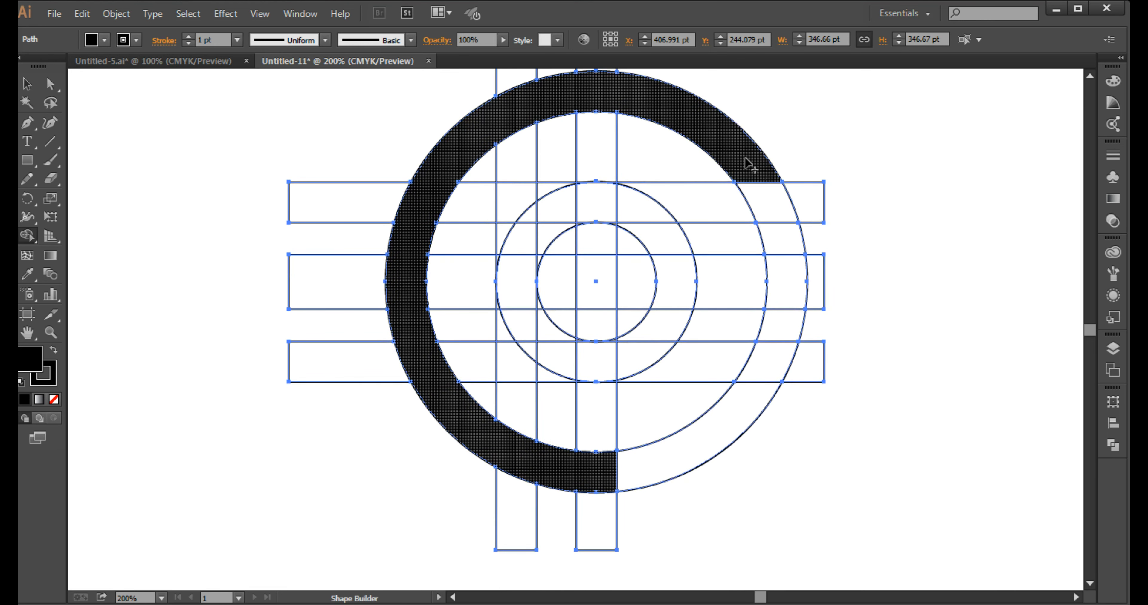
mouse_move(748, 160)
left_mouse_down()
mouse_move(775, 193)
mouse_move(784, 247)
left_mouse_up()
left_click_drag(779, 318, 737, 394)
left_click_drag(666, 456, 599, 475)
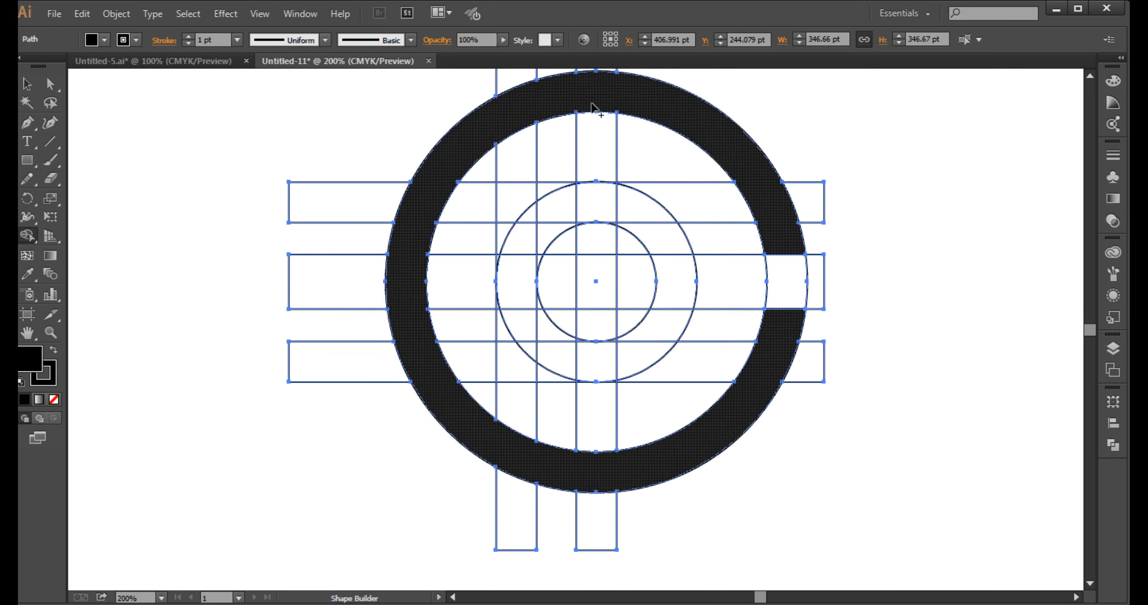
Step: Merge the off-centre vertical bar's regions between the top and bottom horizontal bars into a solid black stem, including the small slivers
left_click_drag(510, 198, 509, 348)
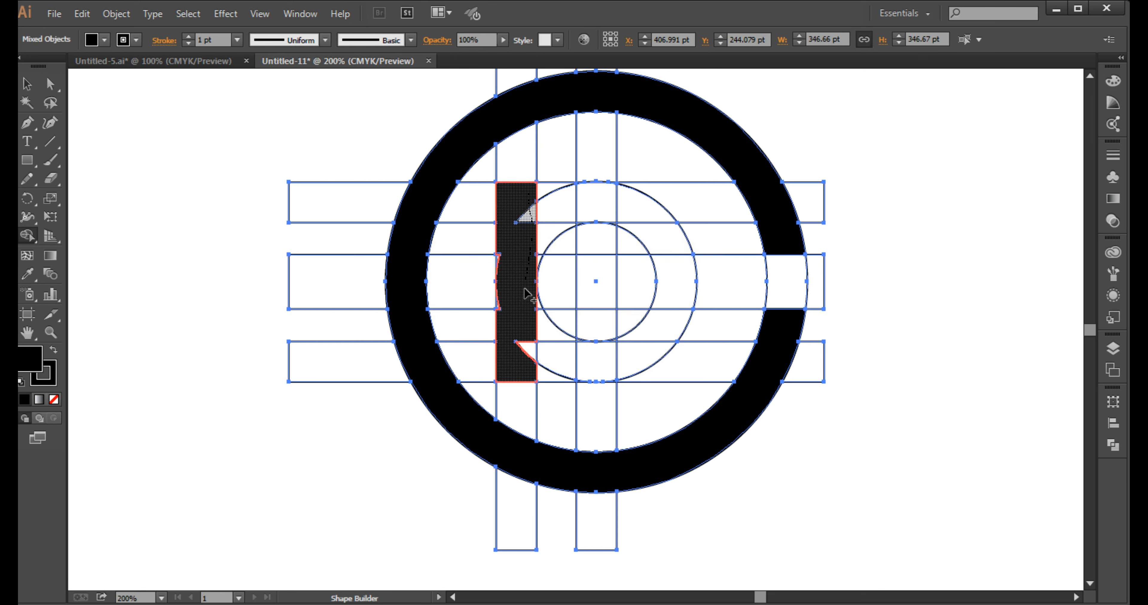
left_click(527, 356)
scroll(505, 287, "up", 3)
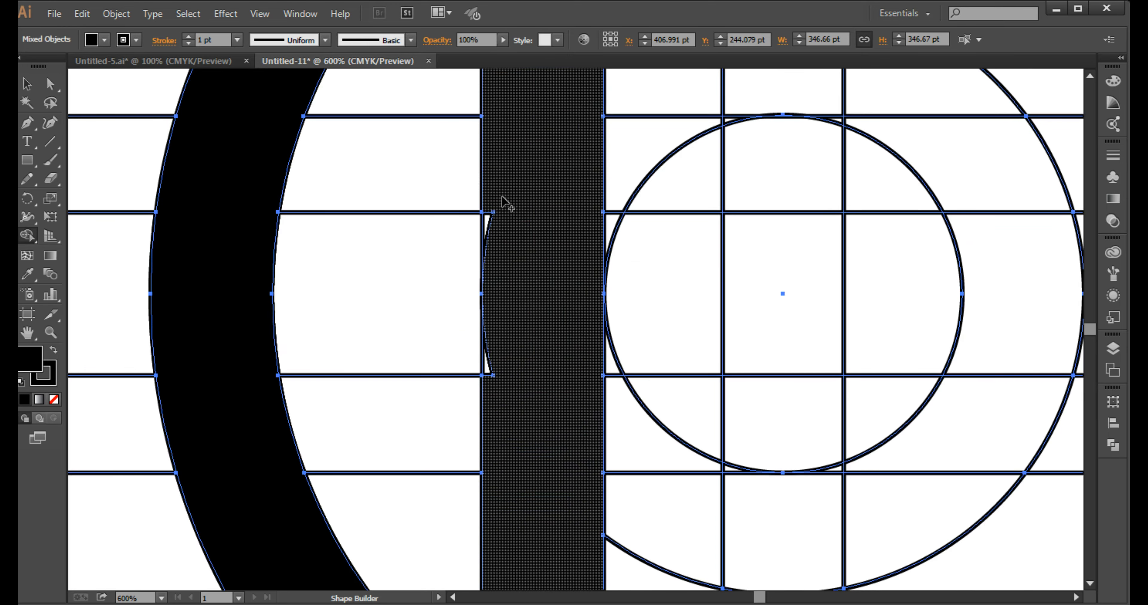
left_click(492, 243)
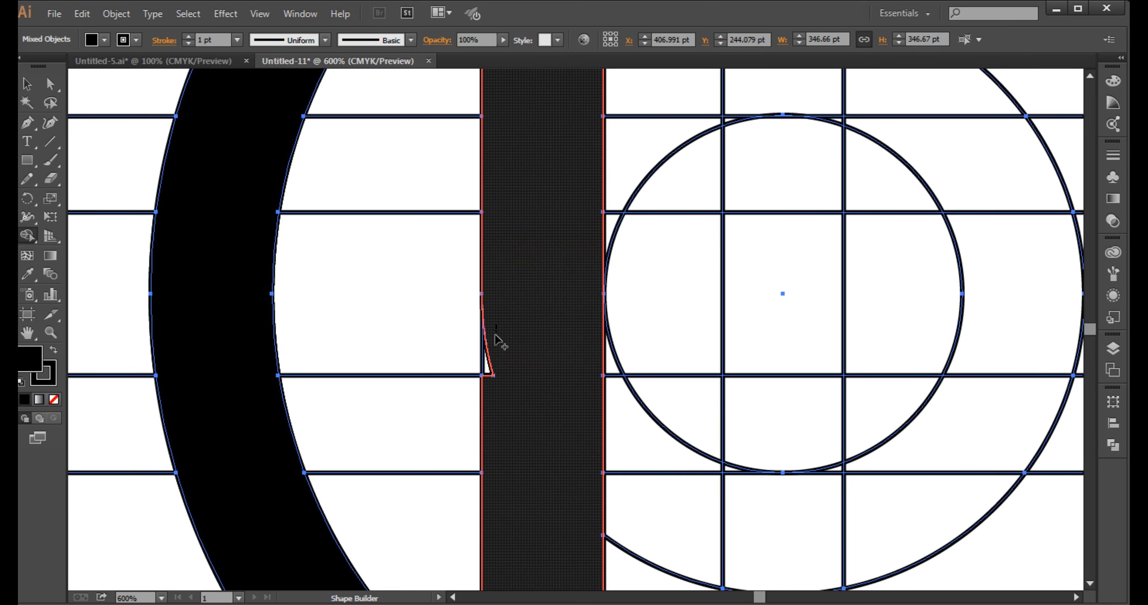
scroll(525, 327, "down", 3)
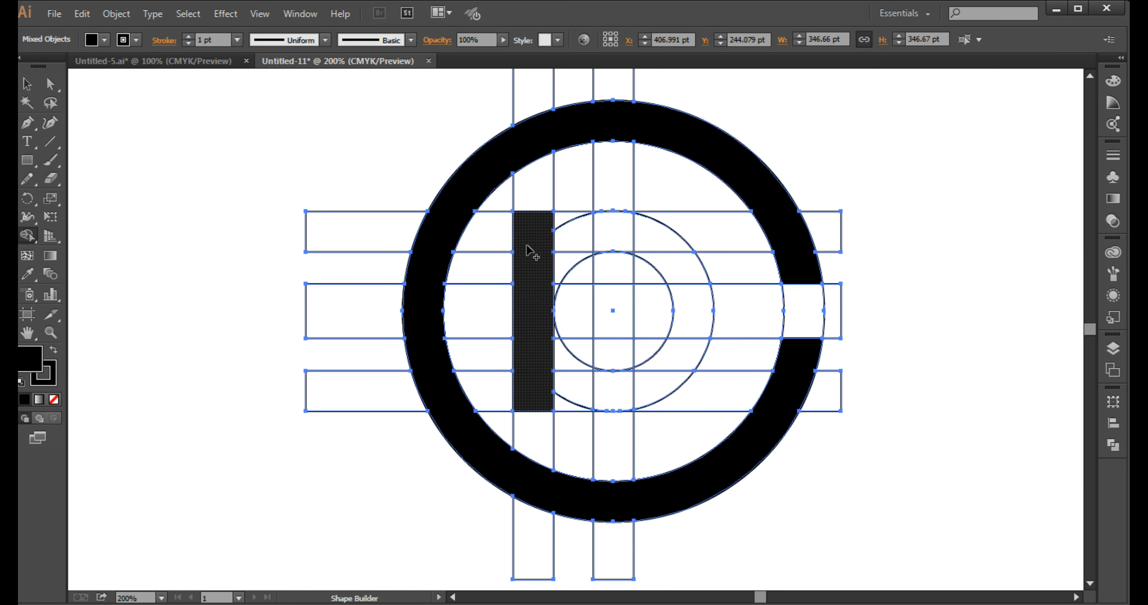
Step: Merge the regions between the two inner circles with the stem into a black D, filling the slivers at its inner curve
mouse_move(548, 239)
left_mouse_down()
mouse_move(585, 217)
mouse_move(660, 246)
mouse_move(694, 312)
left_mouse_up()
mouse_move(667, 367)
left_mouse_down()
mouse_move(600, 388)
mouse_move(543, 384)
mouse_move(537, 398)
mouse_move(588, 401)
left_mouse_up()
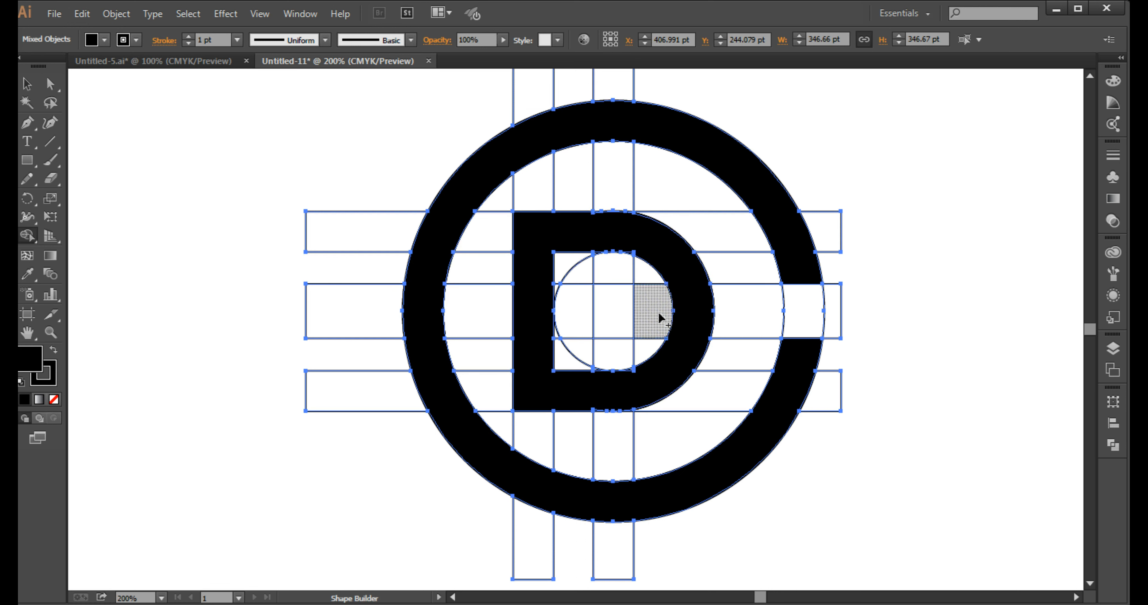
scroll(640, 255, "up", 4)
scroll(640, 255, "up", 1)
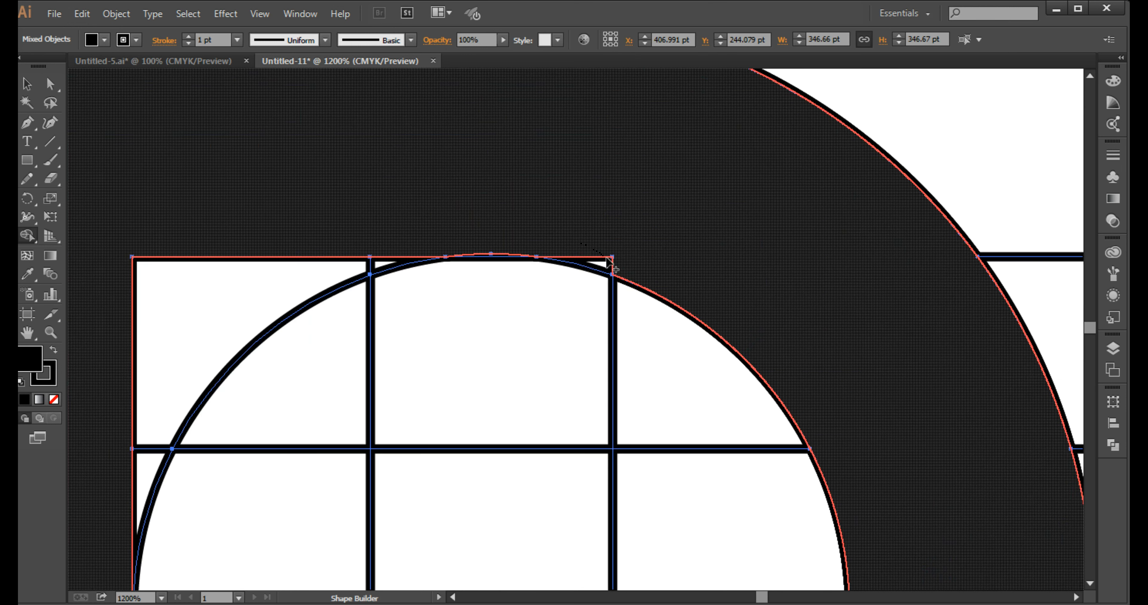
scroll(650, 252, "down", 3)
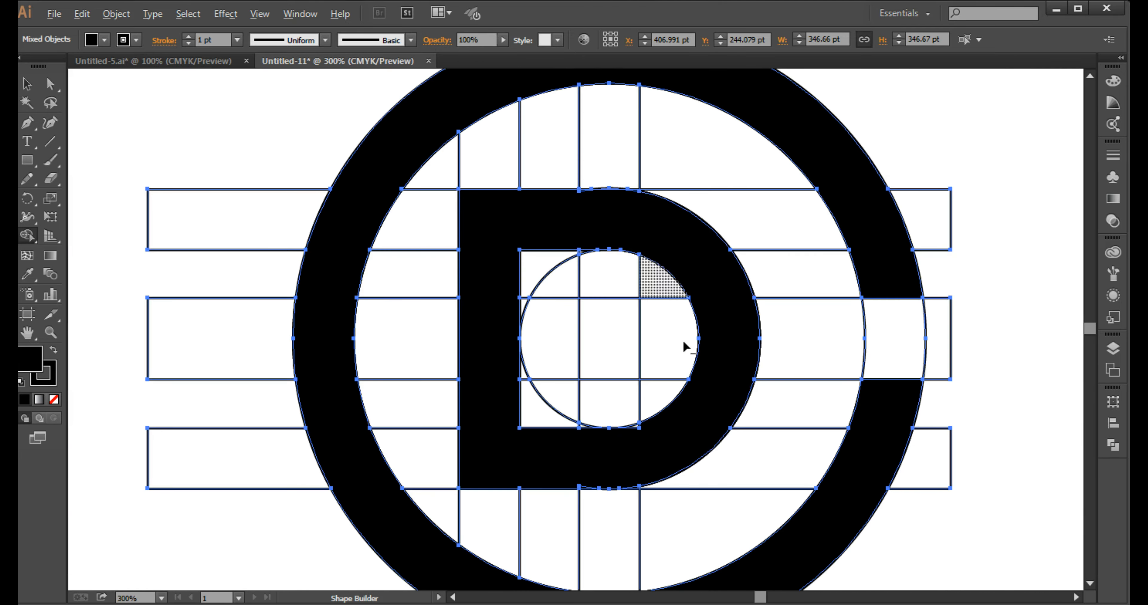
scroll(636, 438, "up", 4)
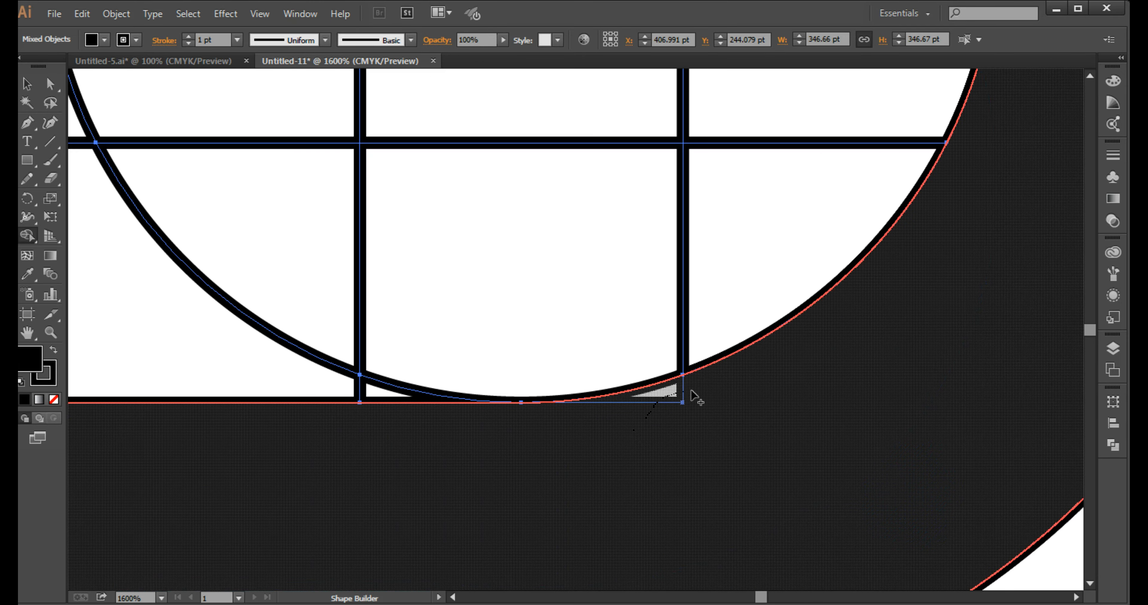
scroll(690, 420, "down", 4)
scroll(690, 420, "down", 2)
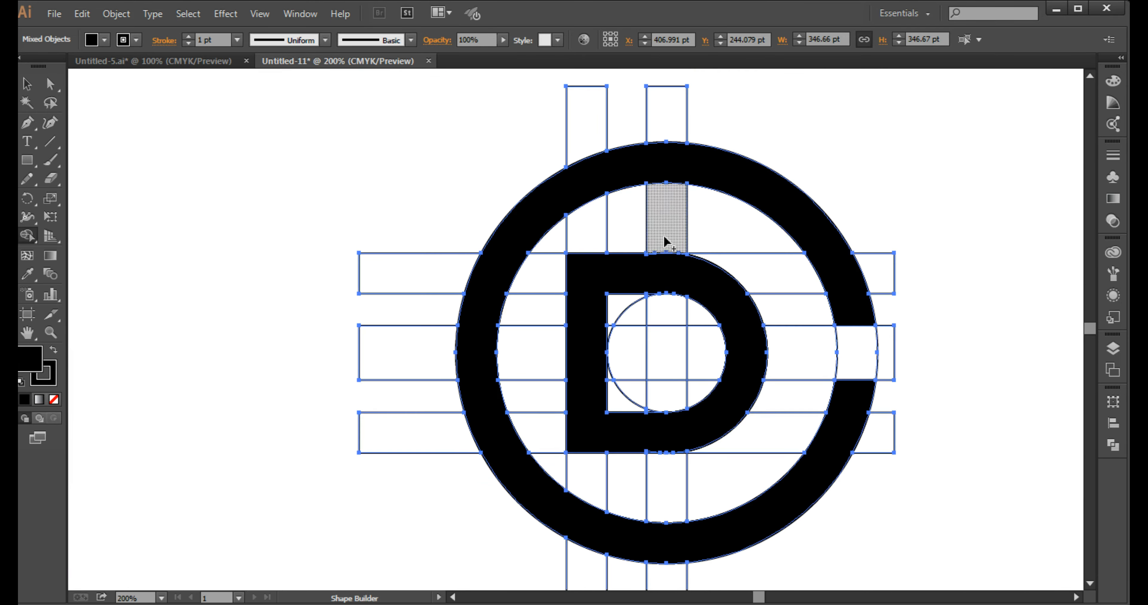
Step: Merge the central vertical bar's sections above and below the D with the outer ring to connect the shapes
left_click_drag(678, 158, 671, 267)
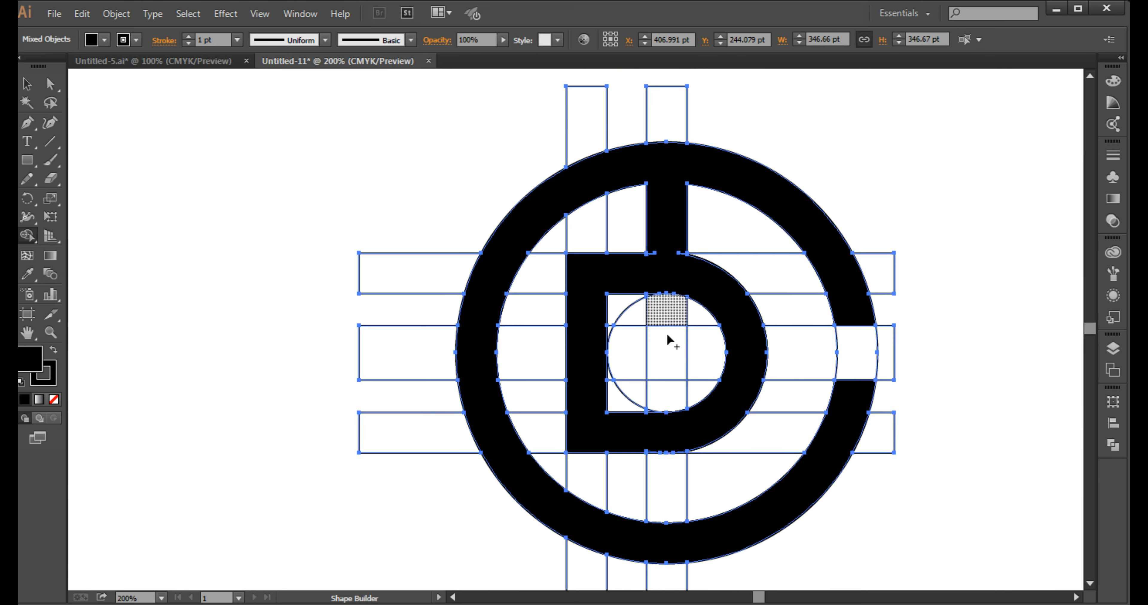
left_click_drag(670, 440, 662, 539)
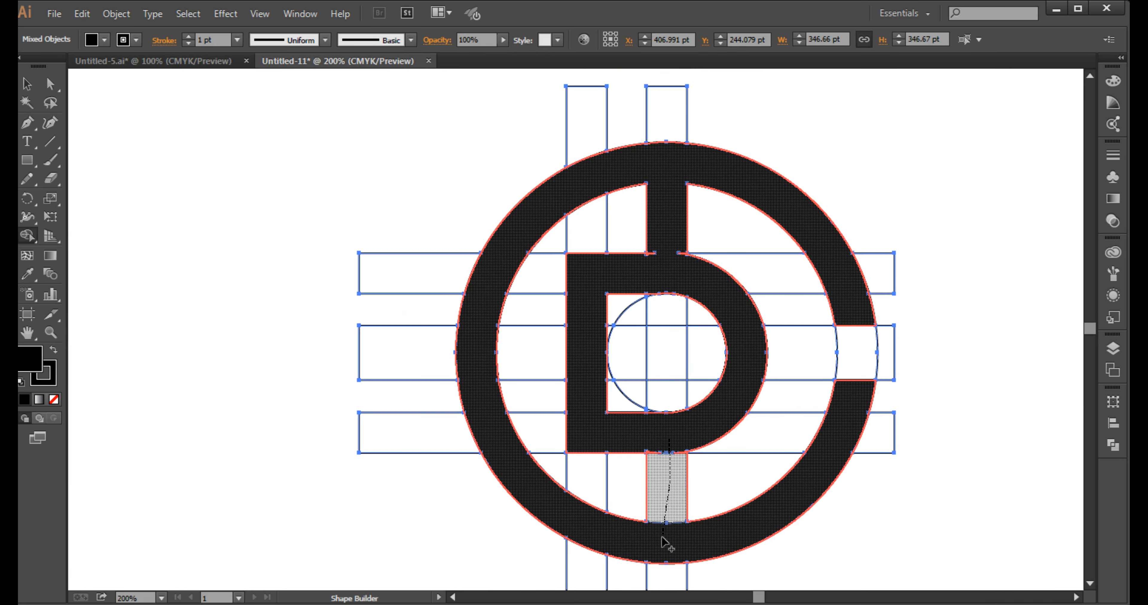
Step: Merge the bar section below the D into the ring, and move the finished logo clear of the leftover construction outlines
left_click_drag(629, 444, 629, 445)
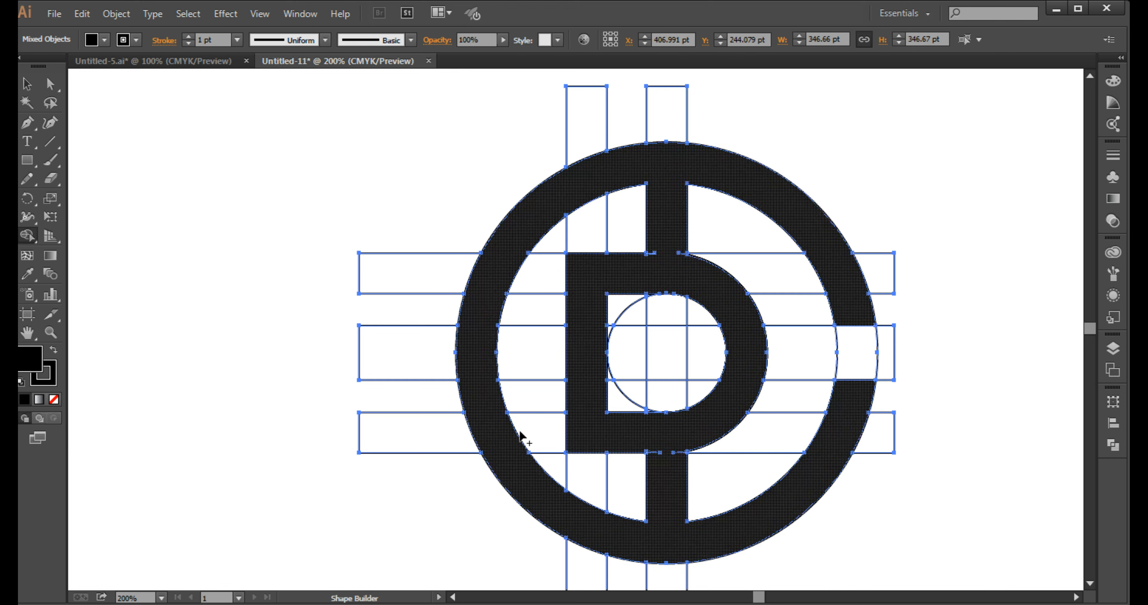
key("a")
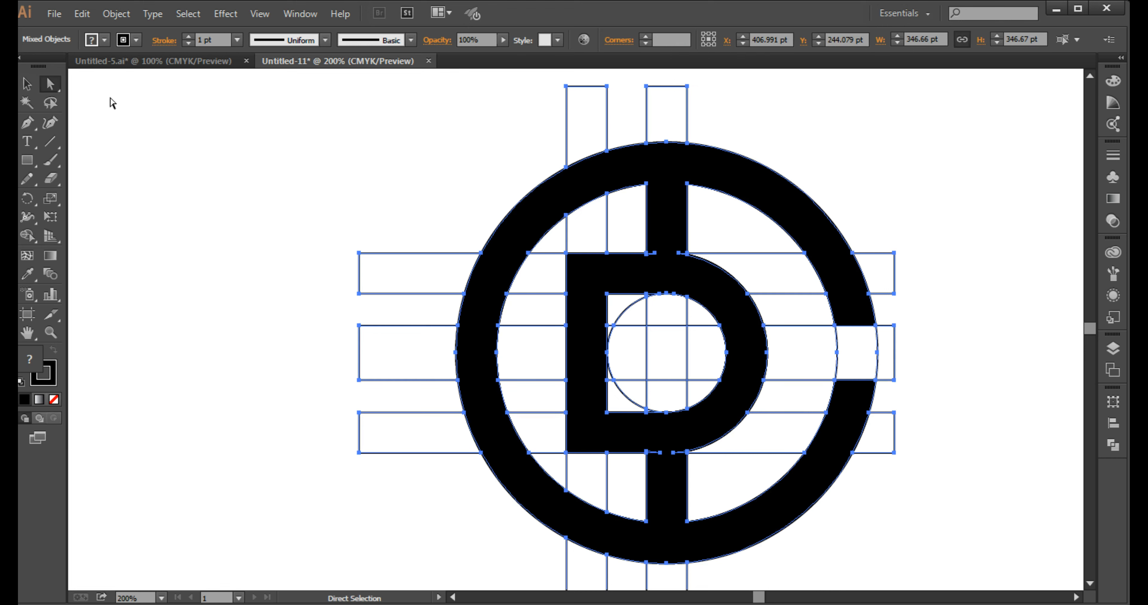
scroll(553, 350, "down", 4)
left_click(531, 323)
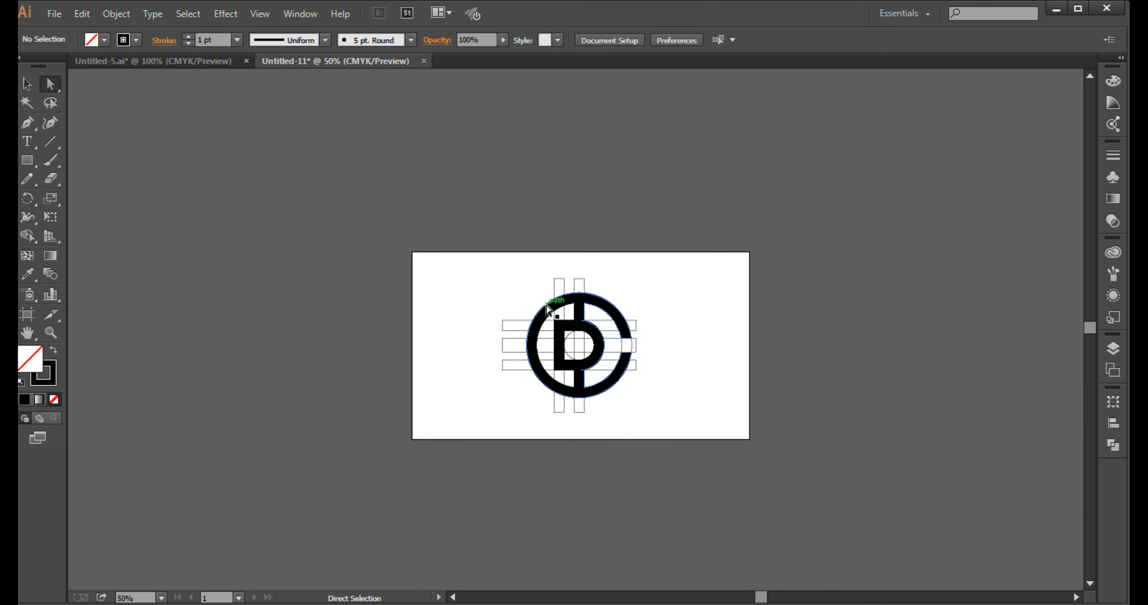
left_click_drag(530, 323, 451, 305)
key("ctrl+z")
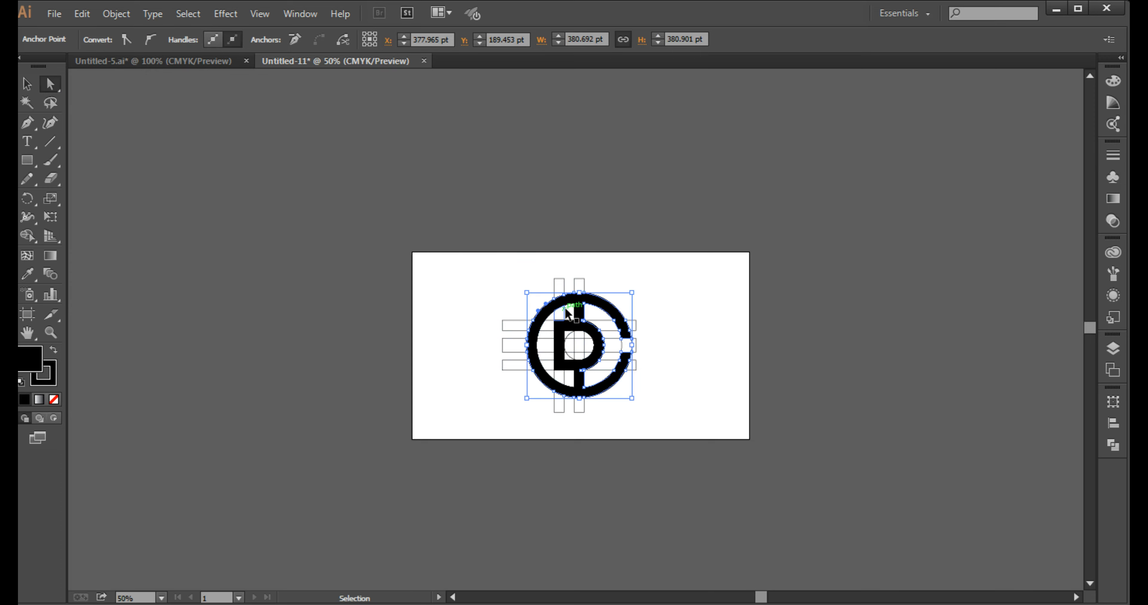
scroll(535, 311, "up", 3)
left_click(488, 267)
left_click(537, 302)
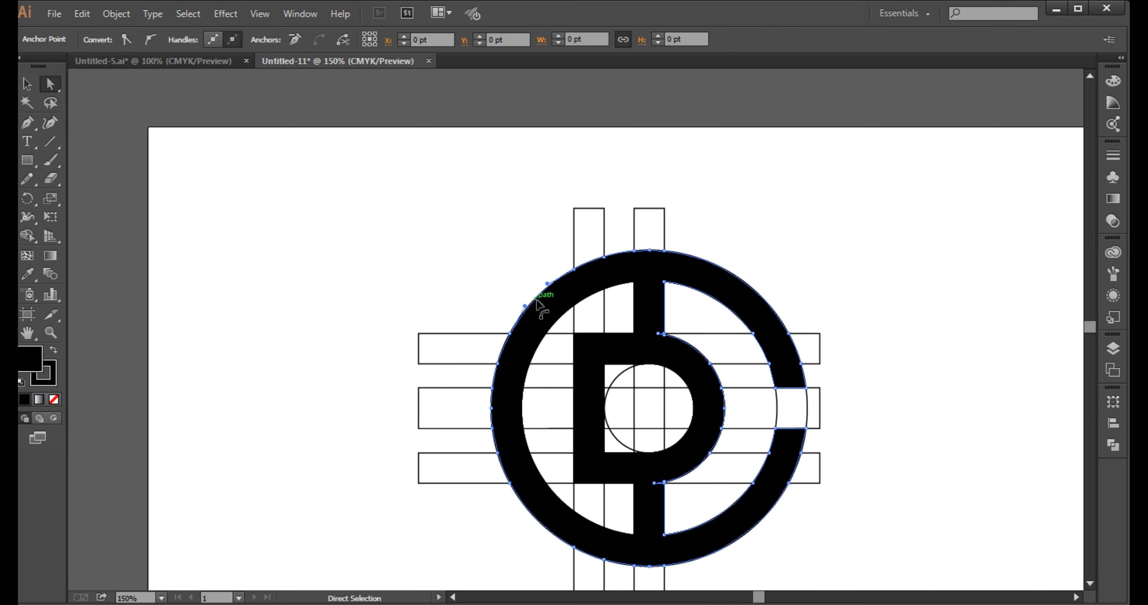
left_click_drag(538, 301, 234, 313)
key("ctrl+z")
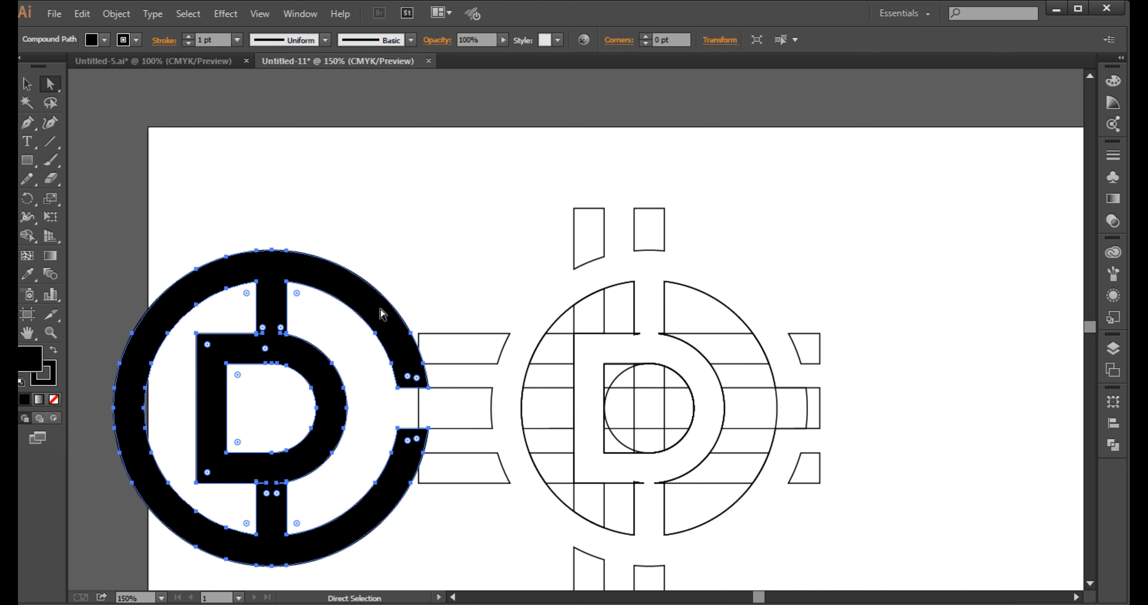
left_click_drag(382, 315, 328, 314)
Step: Delete all the leftover construction outlines and move the D logo back to the middle of the artboard
key("ctrl+minus")
key("ctrl+minus")
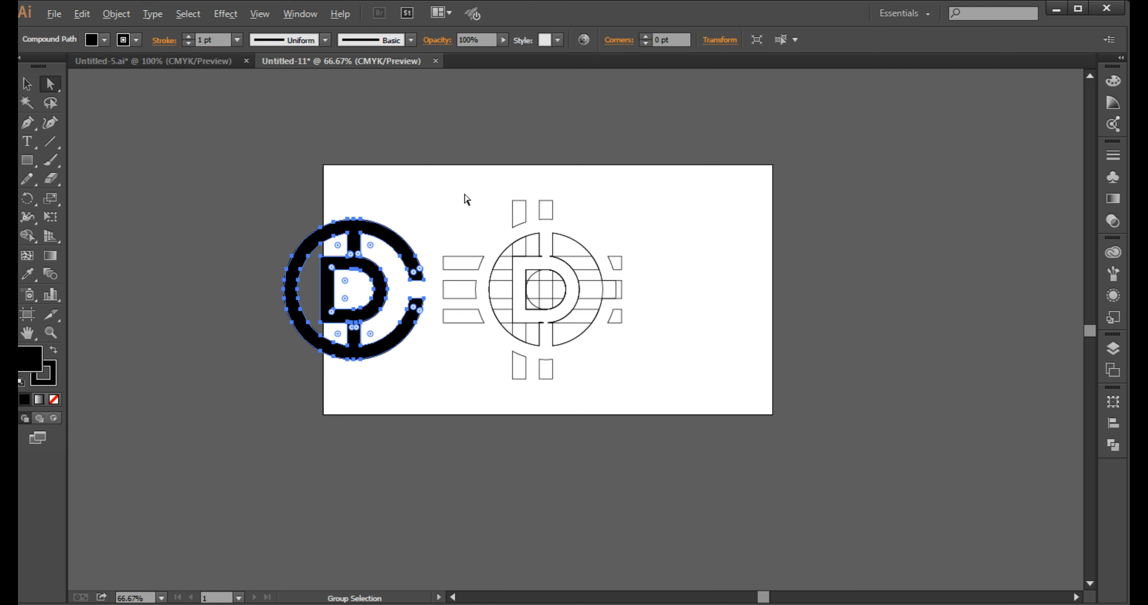
left_click_drag(432, 187, 654, 390)
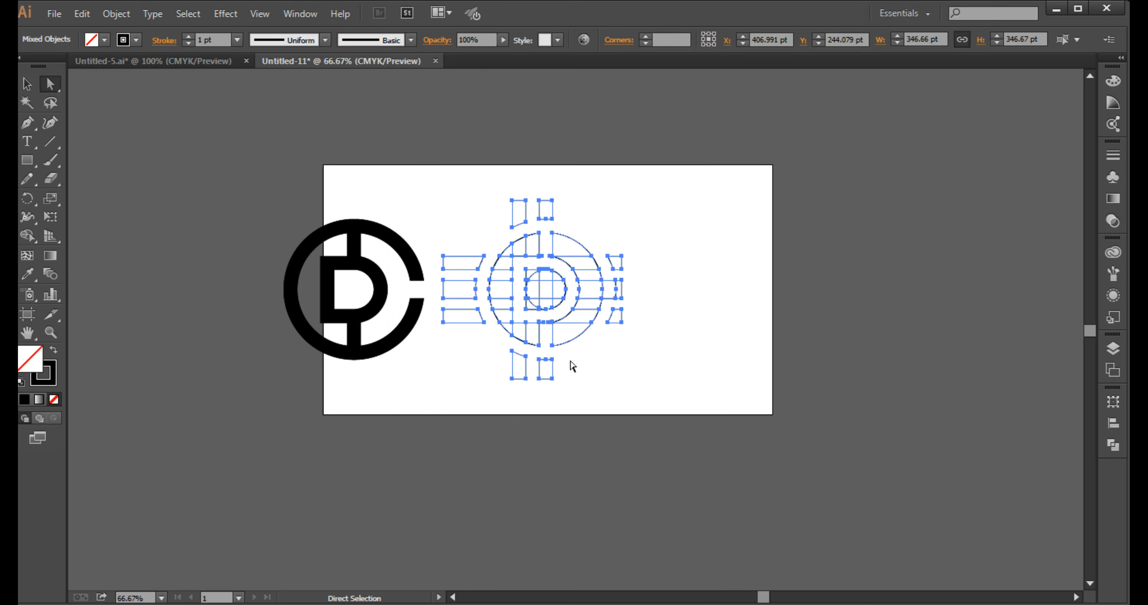
key("Delete")
left_click_drag(329, 302, 517, 307)
key("ctrl+plus")
key("ctrl+plus")
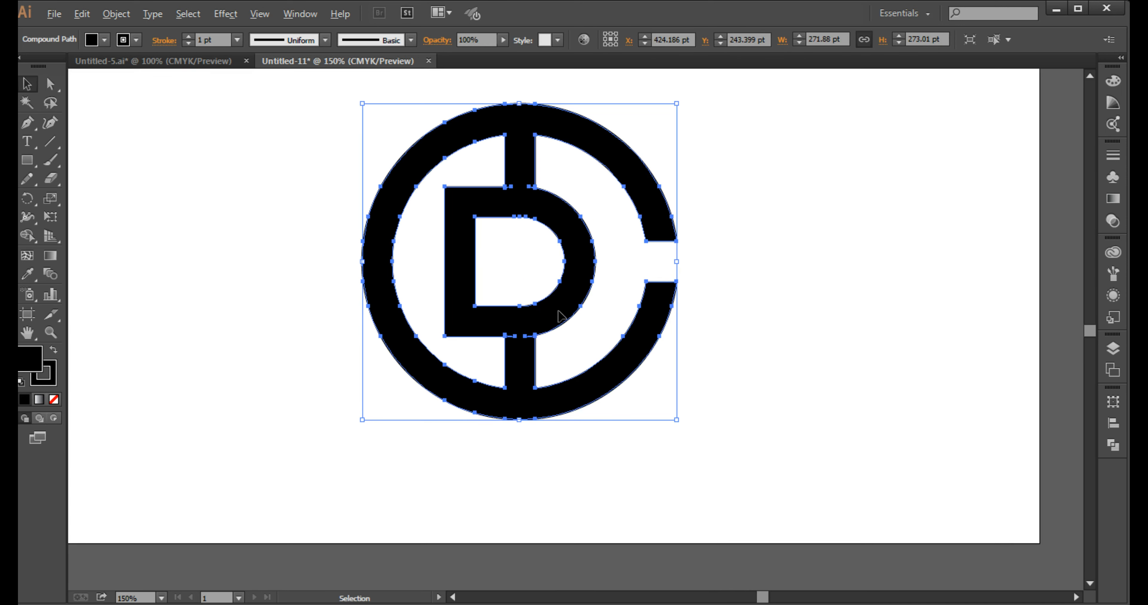
key("ctrl+minus")
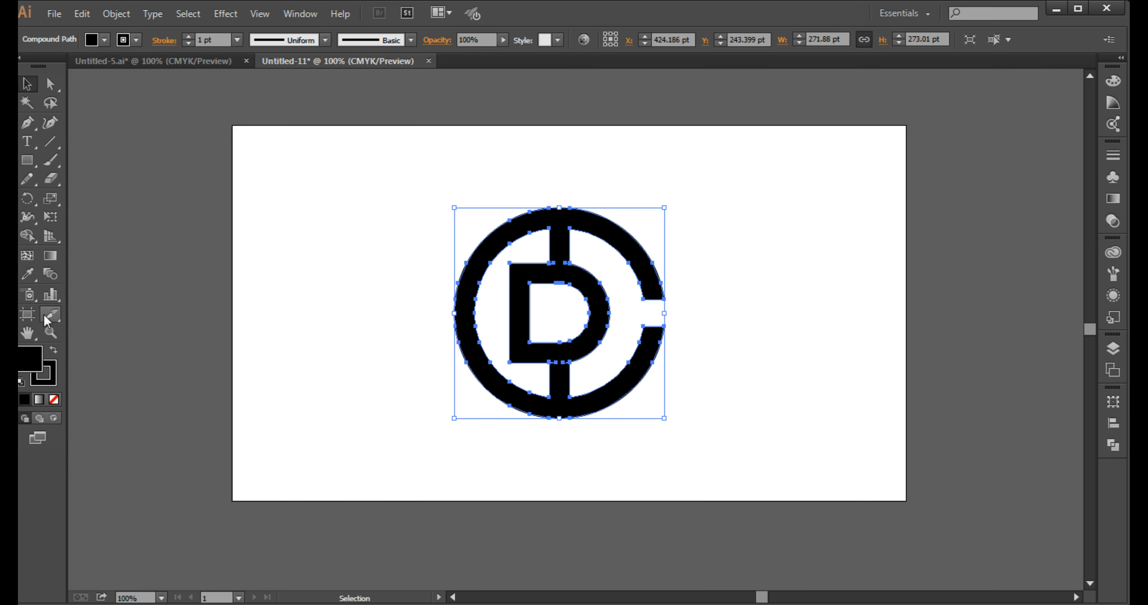
Step: Draw a black rectangle of about 873 x 487 pt covering the artboard and send it behind the logo
left_click(27, 160)
left_click_drag(230, 129, 904, 501)
key("v")
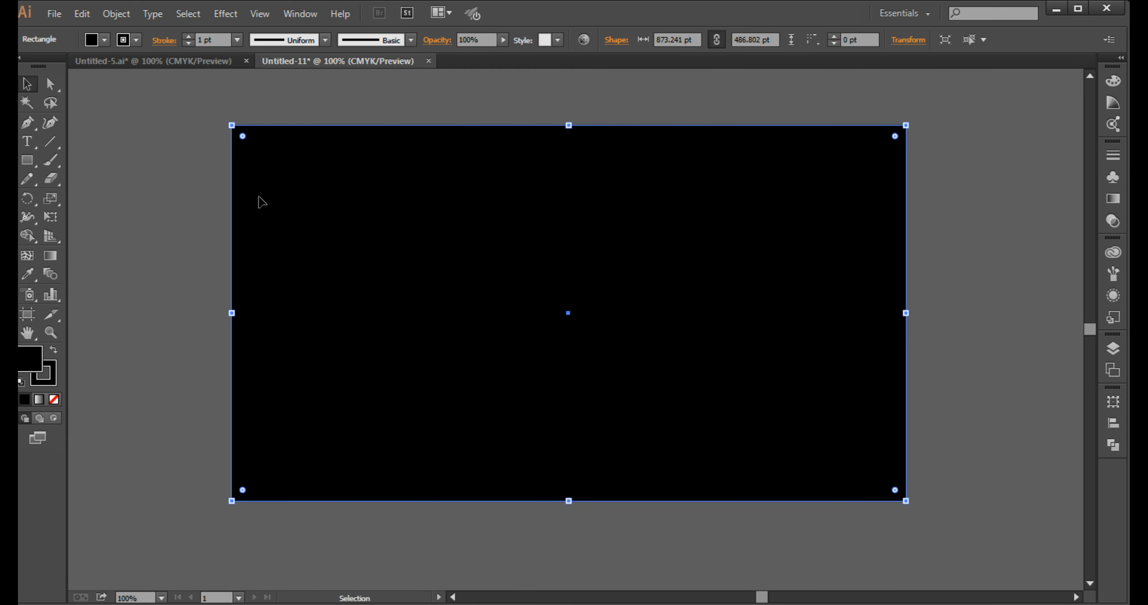
right_click(259, 199)
mouse_move(361, 426)
left_click(485, 470)
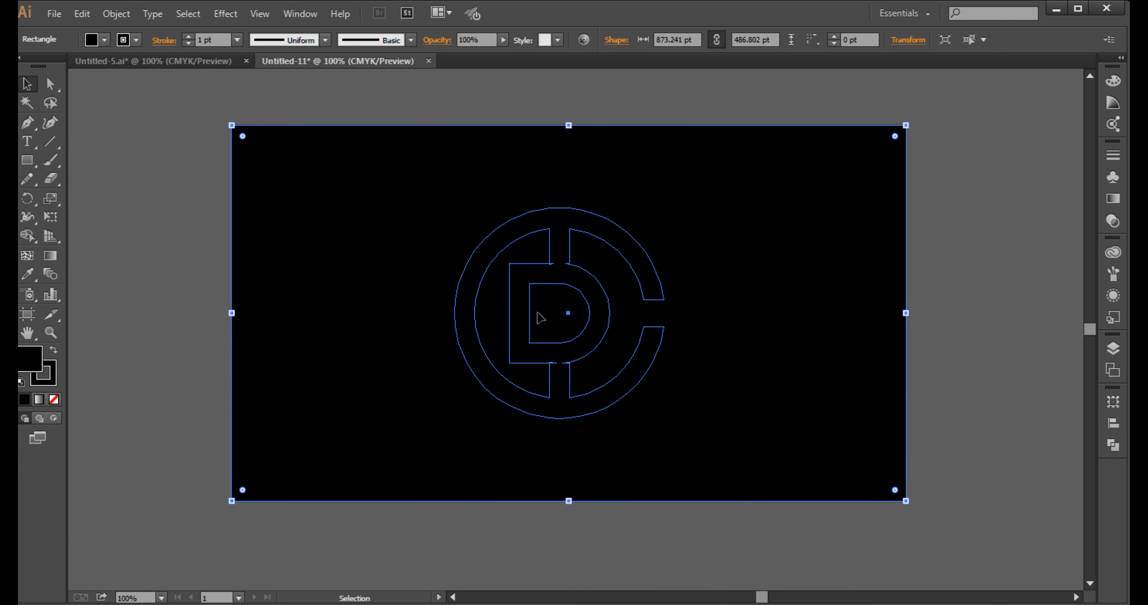
Step: Give the D logo a white fill and no stroke
left_click(476, 325)
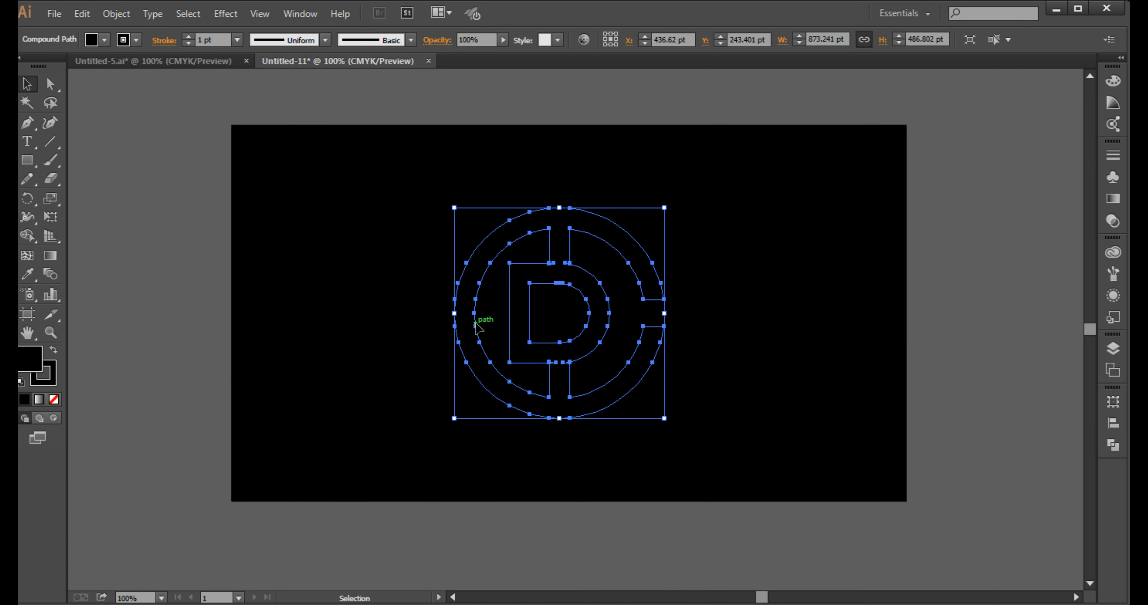
left_click(1113, 81)
left_click(928, 171)
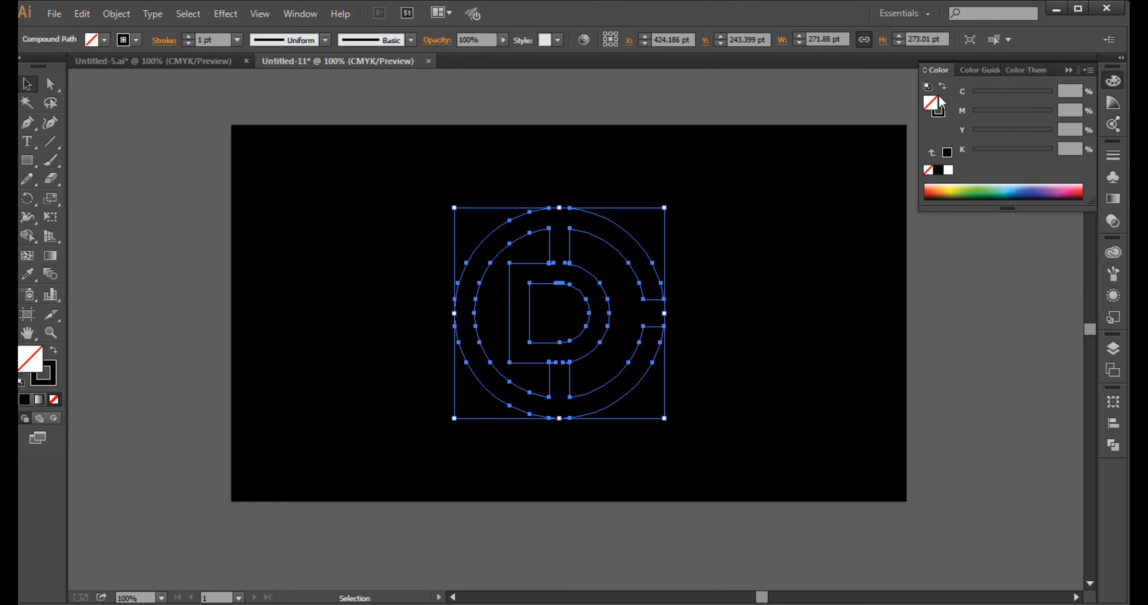
left_click(942, 86)
left_click(948, 170)
left_click(964, 273)
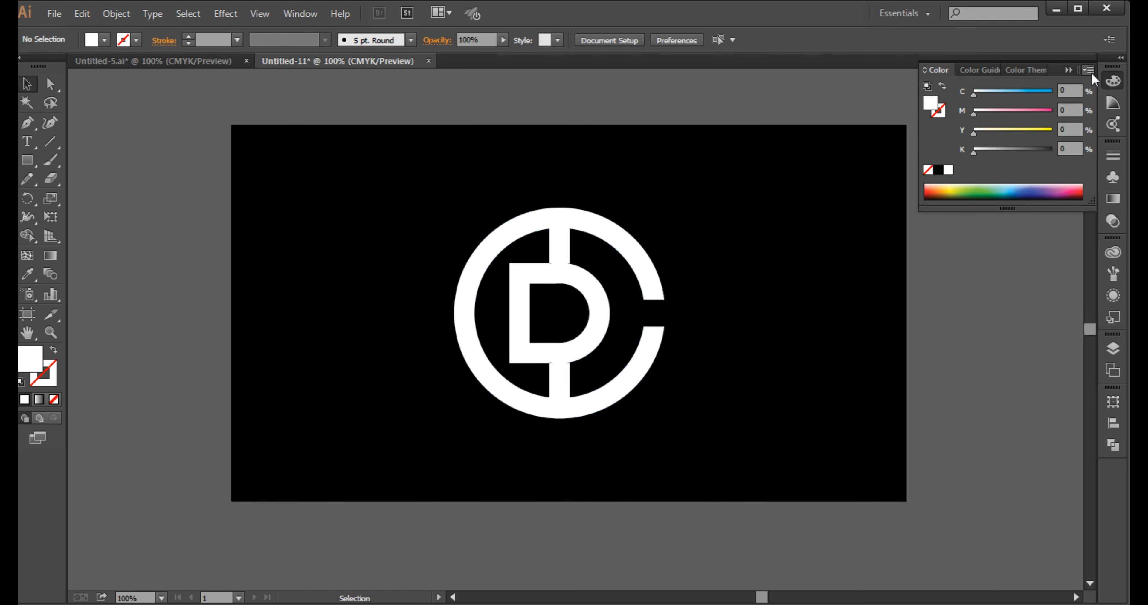
left_click(1067, 71)
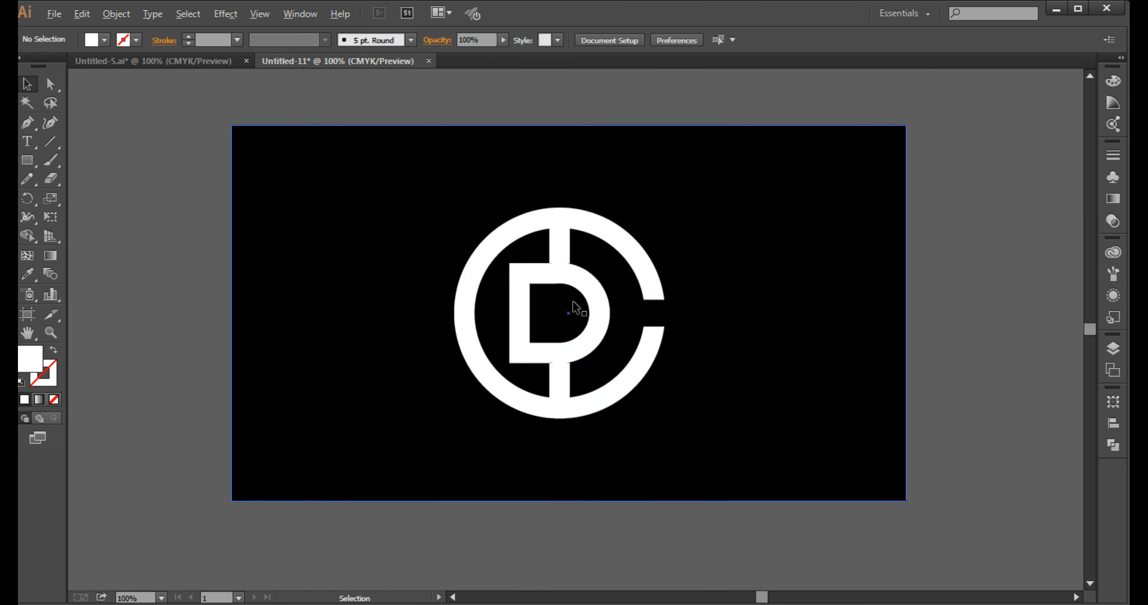
scroll(572, 302, "up", 1)
scroll(573, 307, "up", 1)
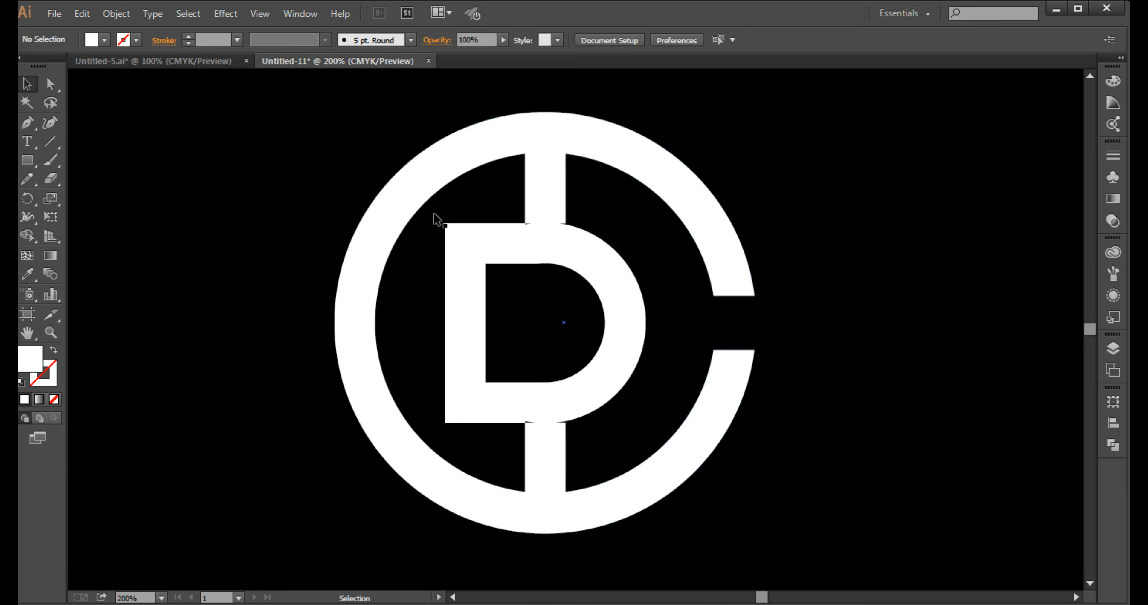
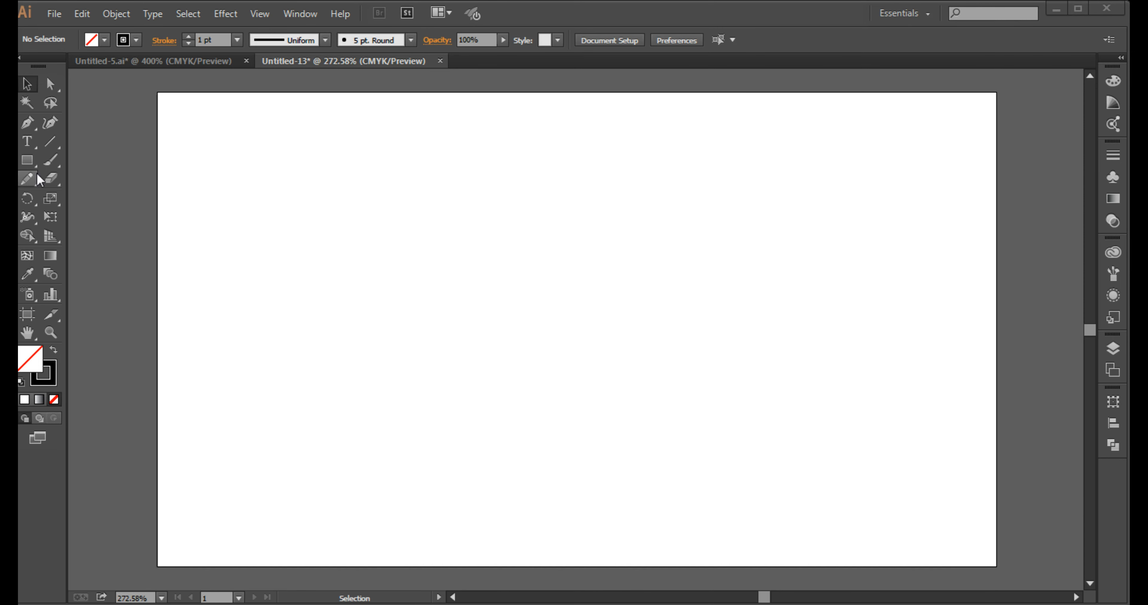
Step: Draw a hexagon of about 130 x 113 pt from the centre of the empty artboard and rotate it so a corner points up
left_click_drag(27, 161, 66, 217)
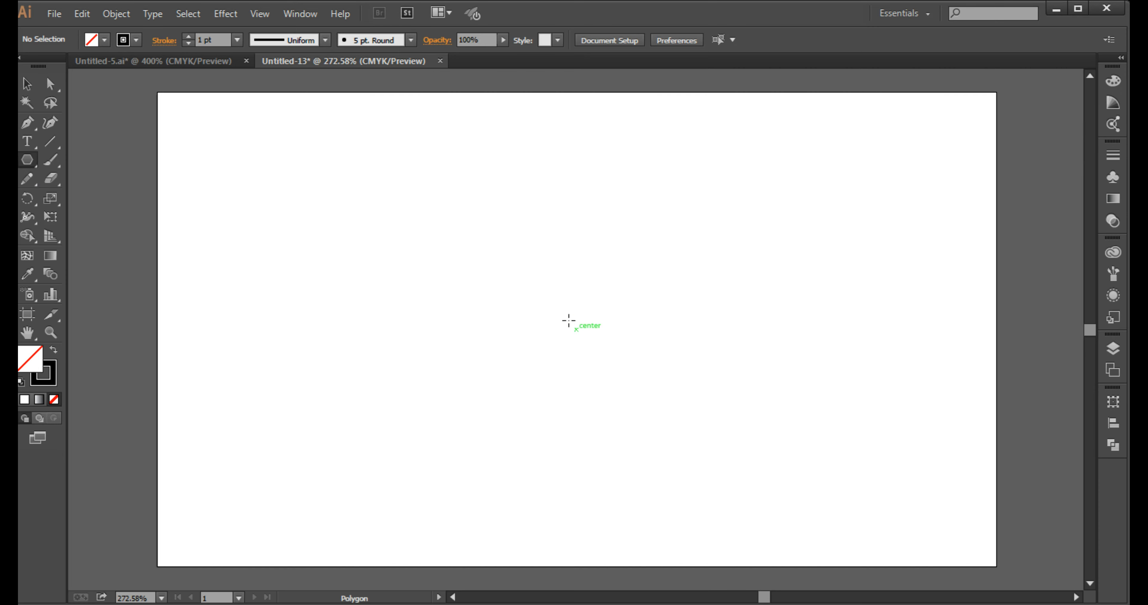
left_click_drag(568, 321, 506, 213)
left_click(27, 88)
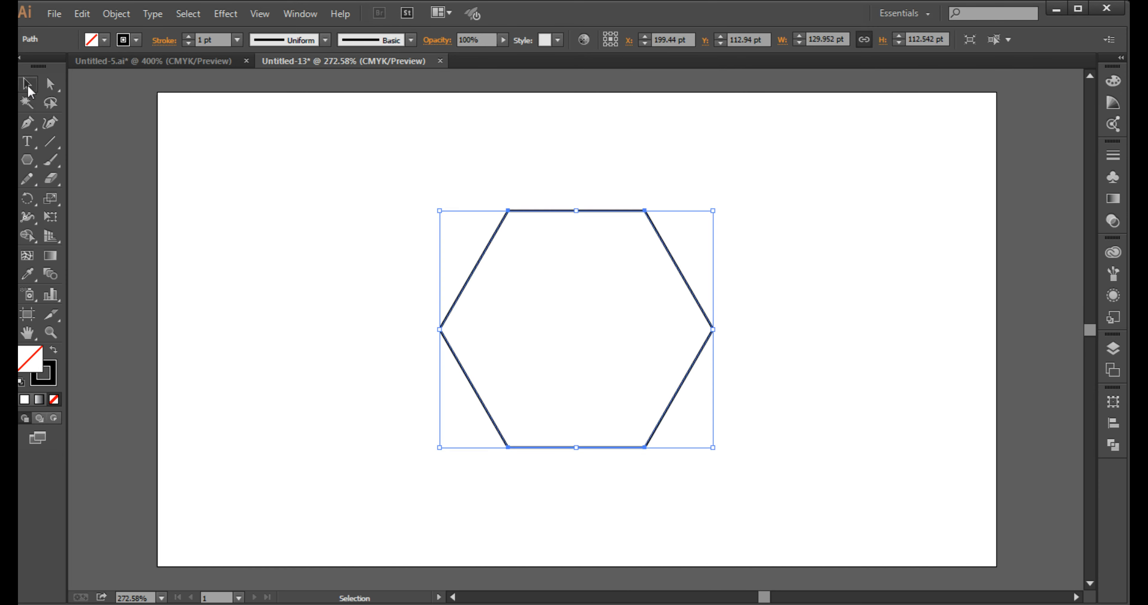
left_click(442, 179)
left_click(527, 211)
left_click_drag(720, 204, 731, 436)
left_click_drag(757, 229, 672, 321)
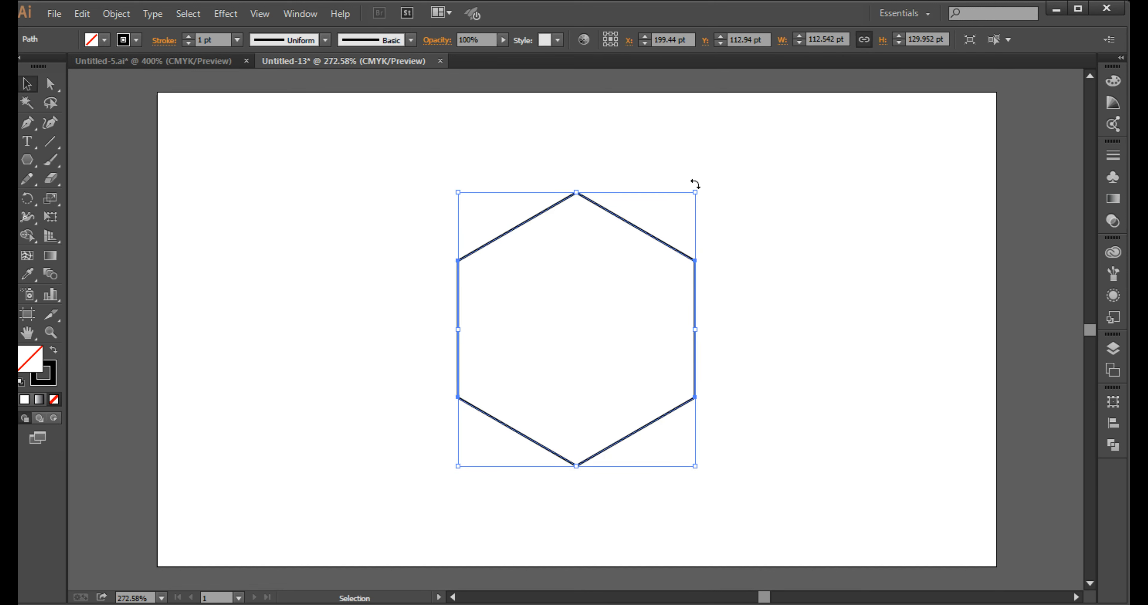
Step: Paste a copy of the hexagon in front and scale it down about its centre to form a concentric inner hexagon
left_click(82, 14)
left_click(105, 88)
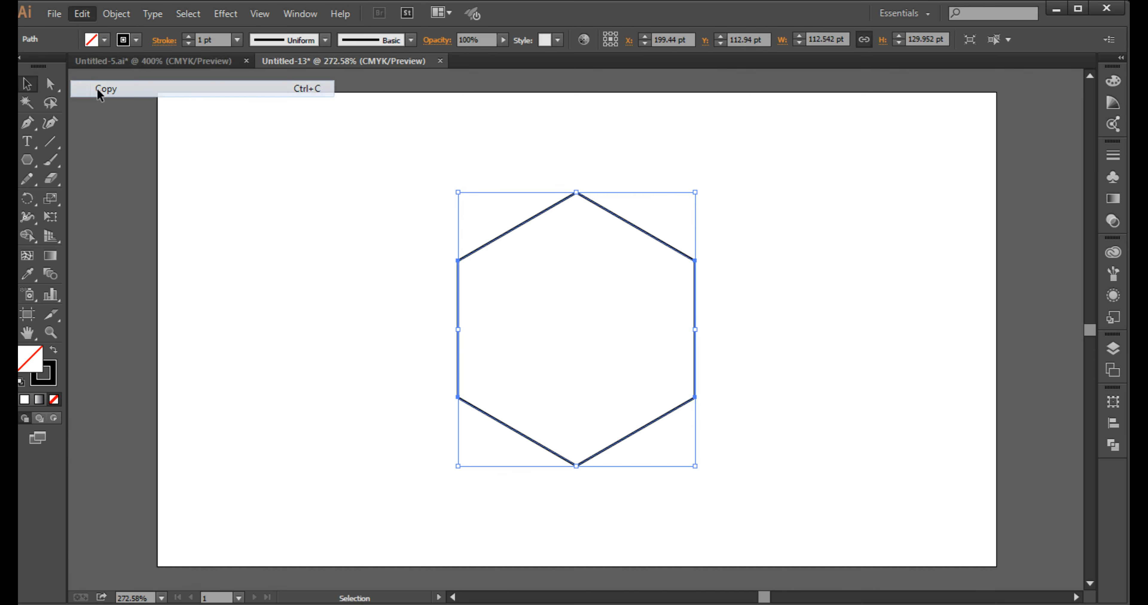
left_click(82, 14)
left_click(108, 123)
left_click_drag(576, 192, 578, 218)
left_click(588, 153)
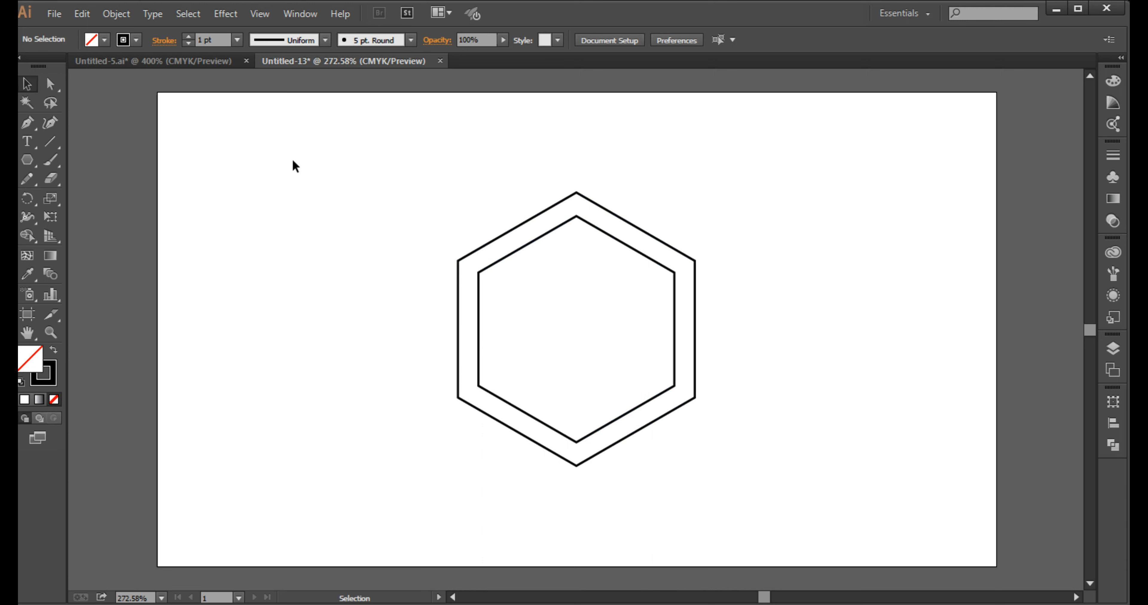
Step: Draw a vertical bar of about 9.7 x 164 pt spanning the gap between the hexagons' left sides, and centre it vertically on the outer hexagon
left_click_drag(32, 159, 73, 160)
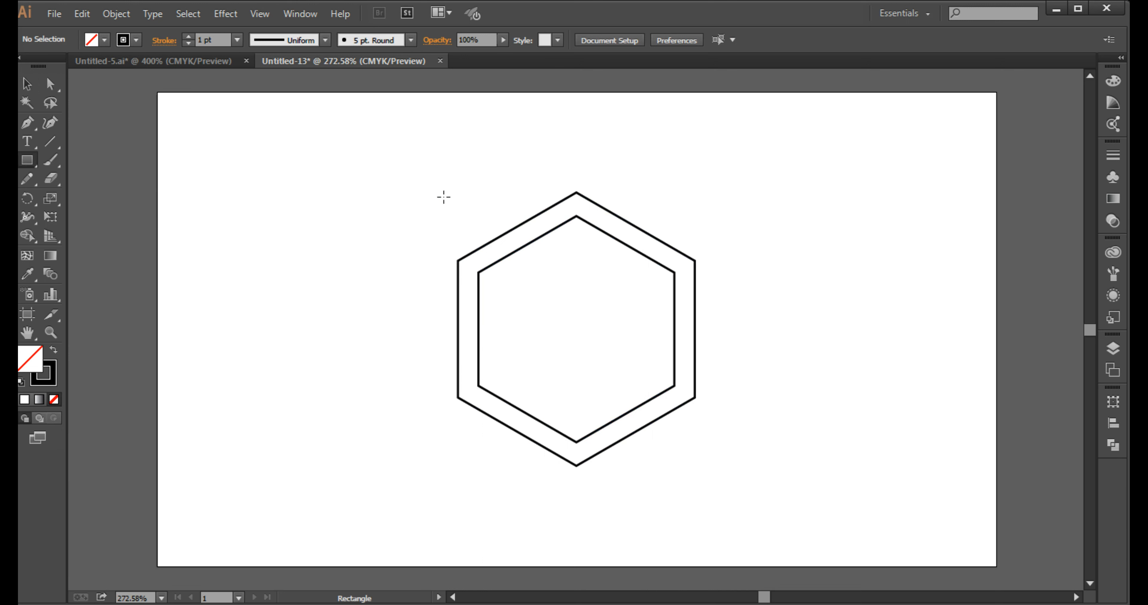
left_click_drag(457, 158, 478, 503)
left_click(28, 84)
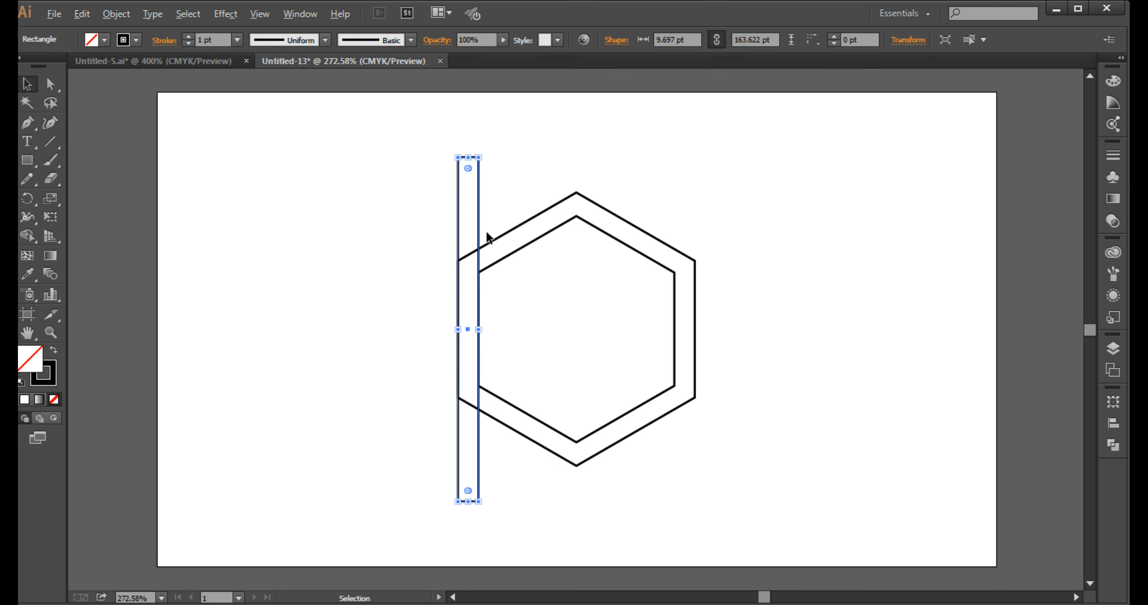
scroll(487, 233, "up", 1)
left_click_drag(486, 201, 446, 253)
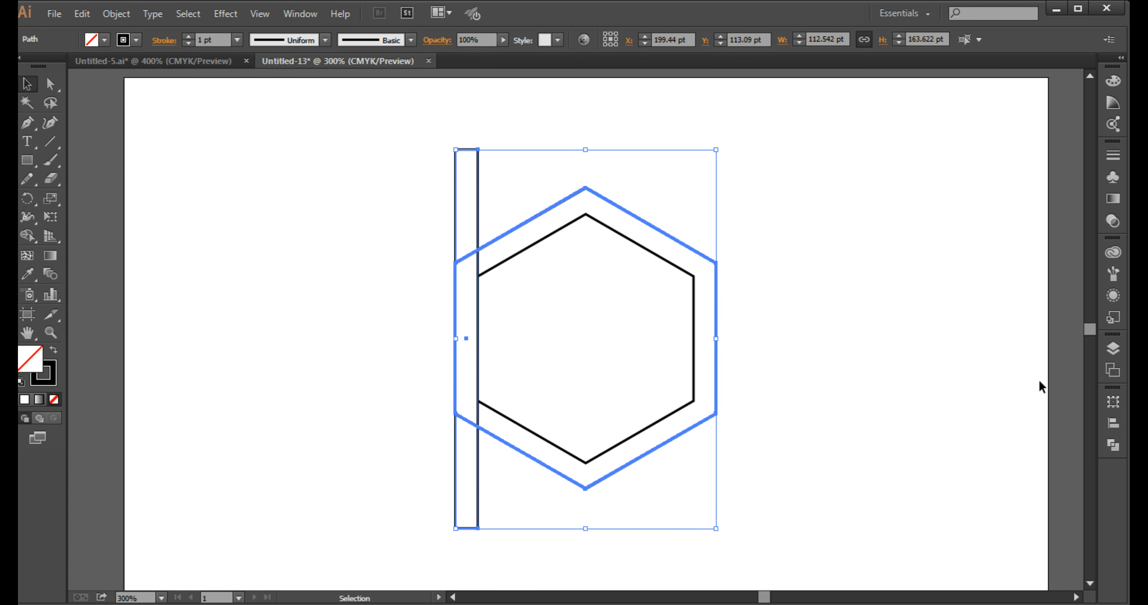
left_click(1113, 424)
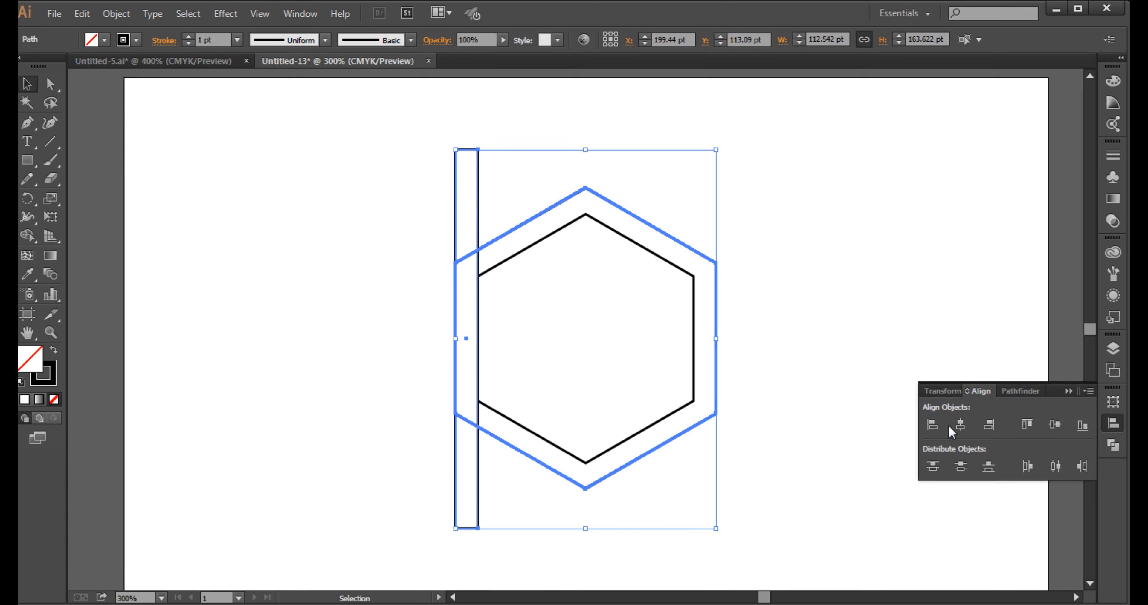
left_click(1049, 429)
left_click(447, 182)
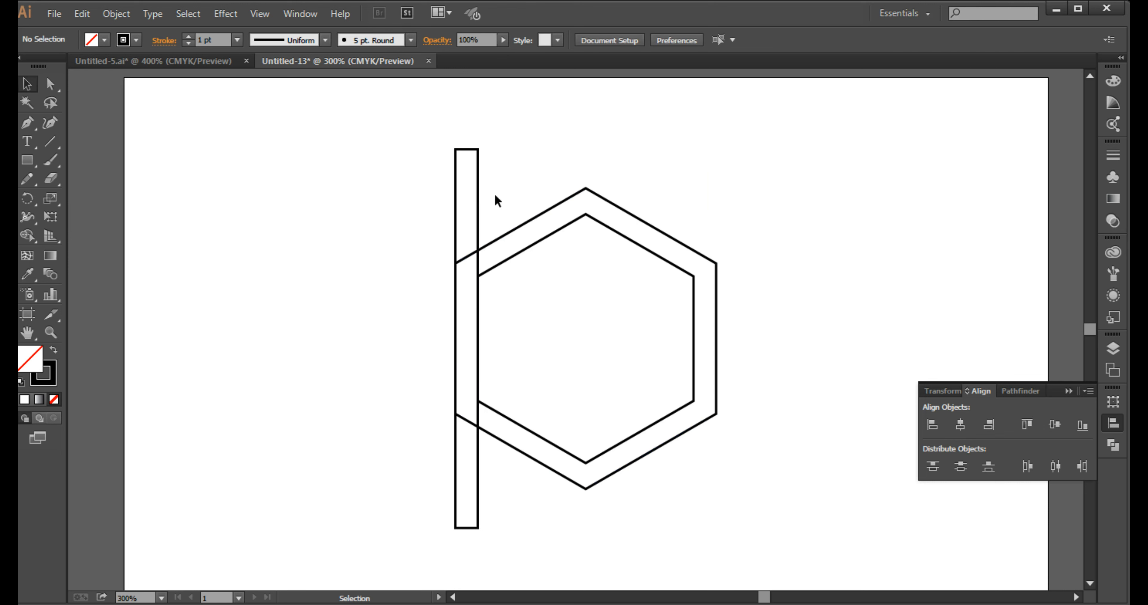
Step: Place the bar and a duplicate side by side near the hexagon's centre, about one bar width apart, and group them
left_click_drag(478, 199, 617, 190)
left_click(551, 176, "shift")
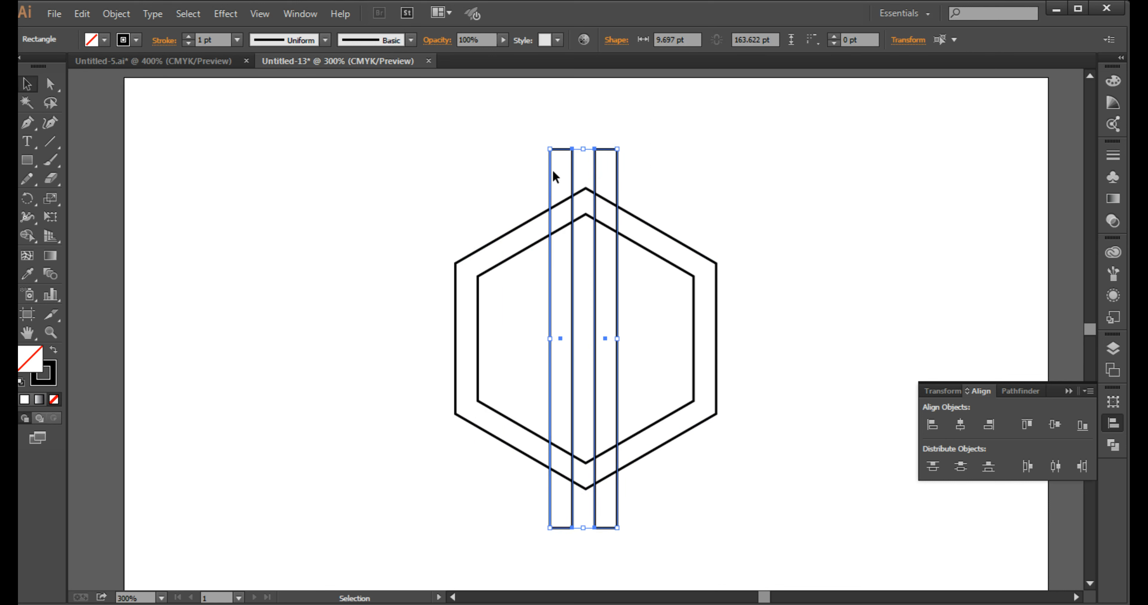
right_click(605, 170)
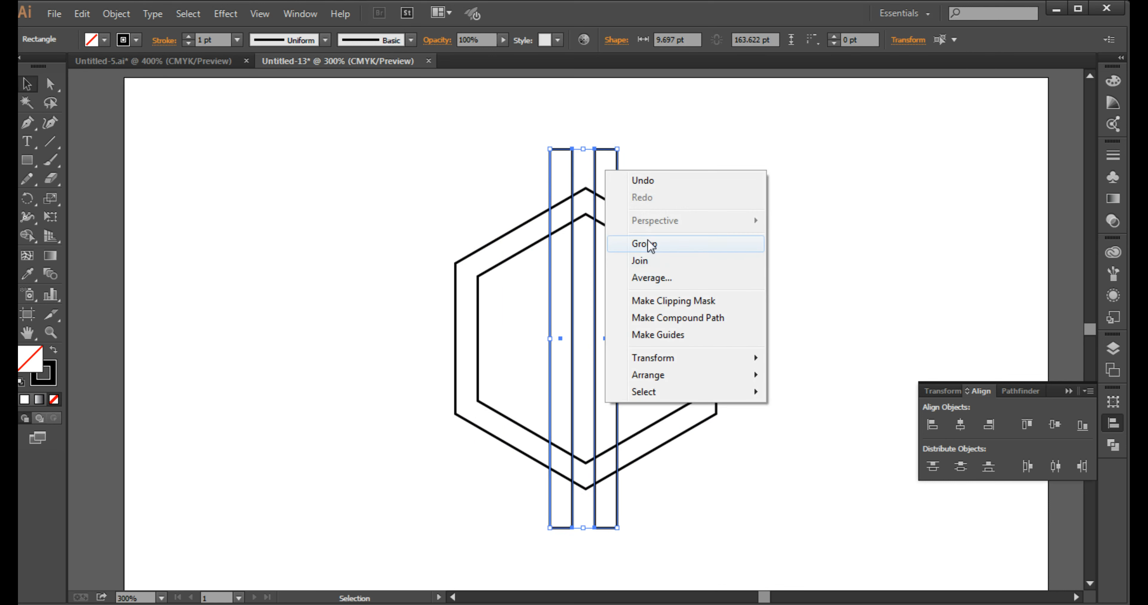
left_click(653, 245)
Step: Centre the grouped pair of vertical bars horizontally on the outer hexagon
left_click(586, 190, "shift")
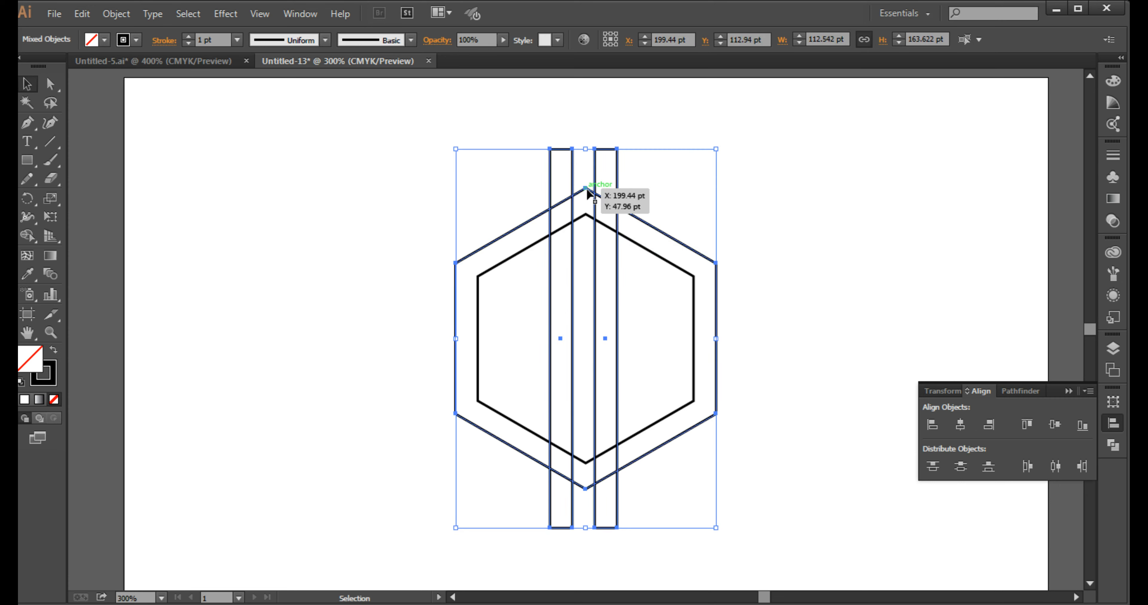
left_click(587, 190)
left_click(959, 427)
left_click(859, 248)
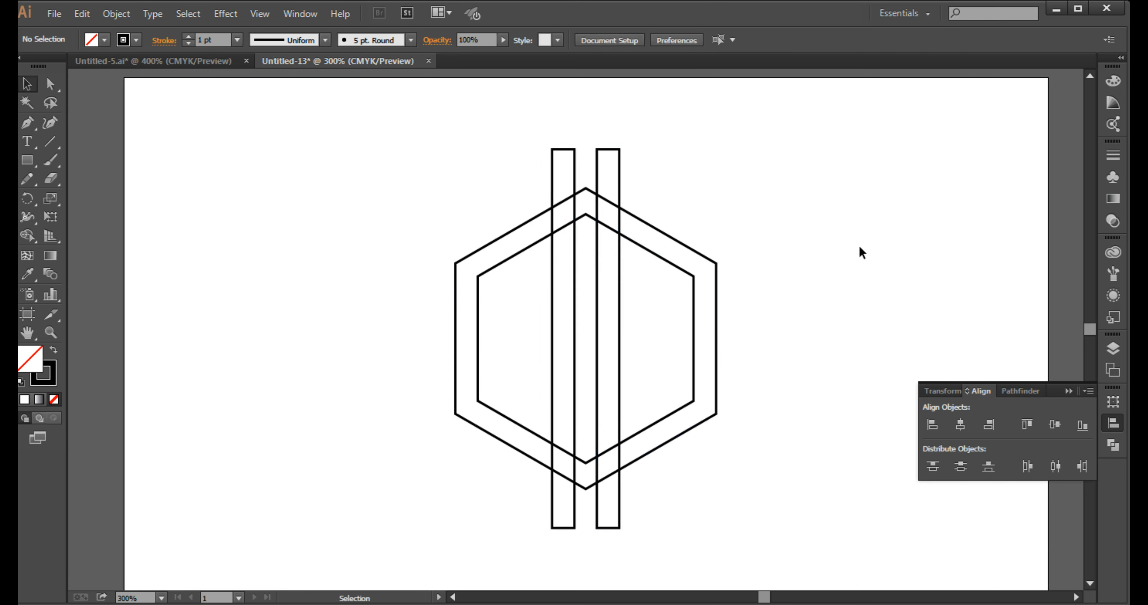
Step: Paste a copy of the bar pair in front and rotate it 90° to make two horizontal bars across the hexagons
left_click_drag(584, 167, 505, 161)
left_click(82, 14)
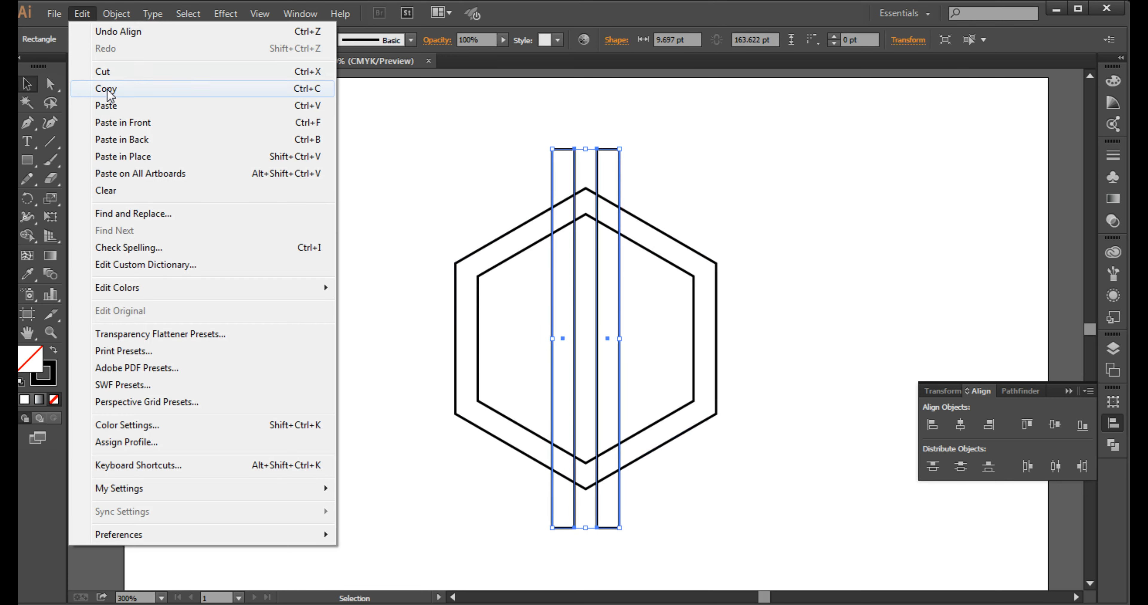
left_click(107, 89)
left_click(126, 123)
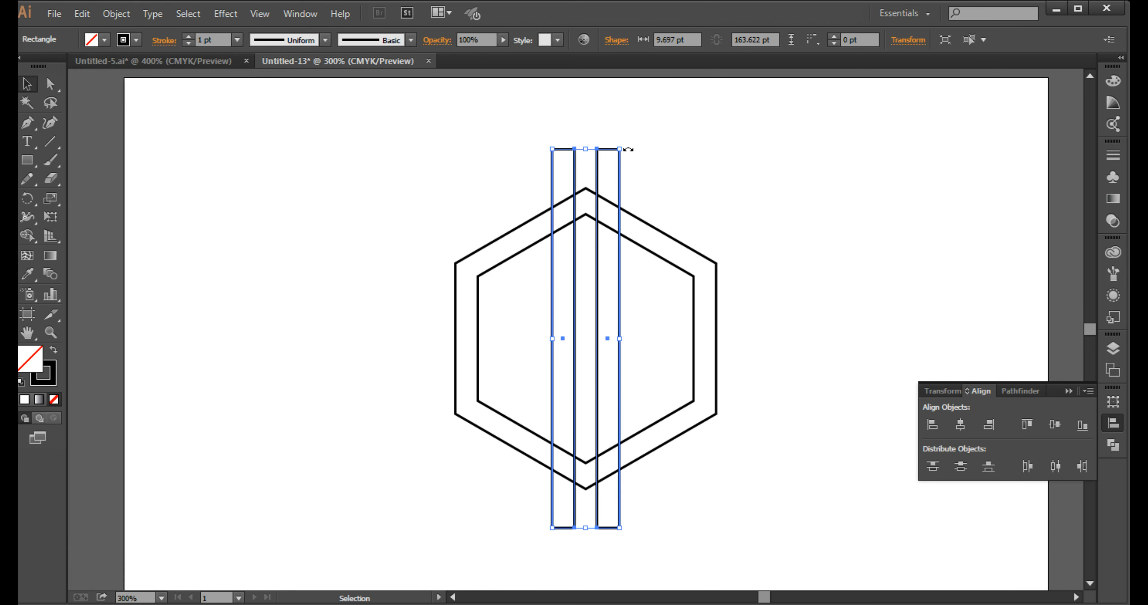
left_click_drag(628, 150, 748, 358)
left_click(803, 217)
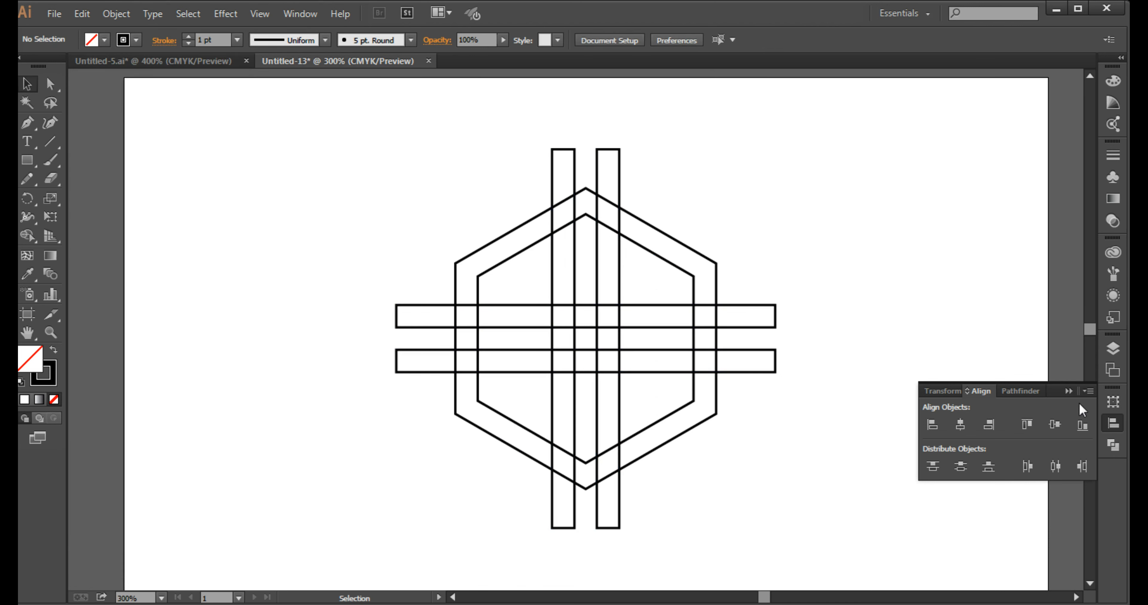
Step: With a black fill, use Shape Builder to merge the left half of the hexagon ring with the left vertical bar's upper and lower segments, forming a C
left_click(1019, 379)
left_click_drag(846, 187, 447, 445)
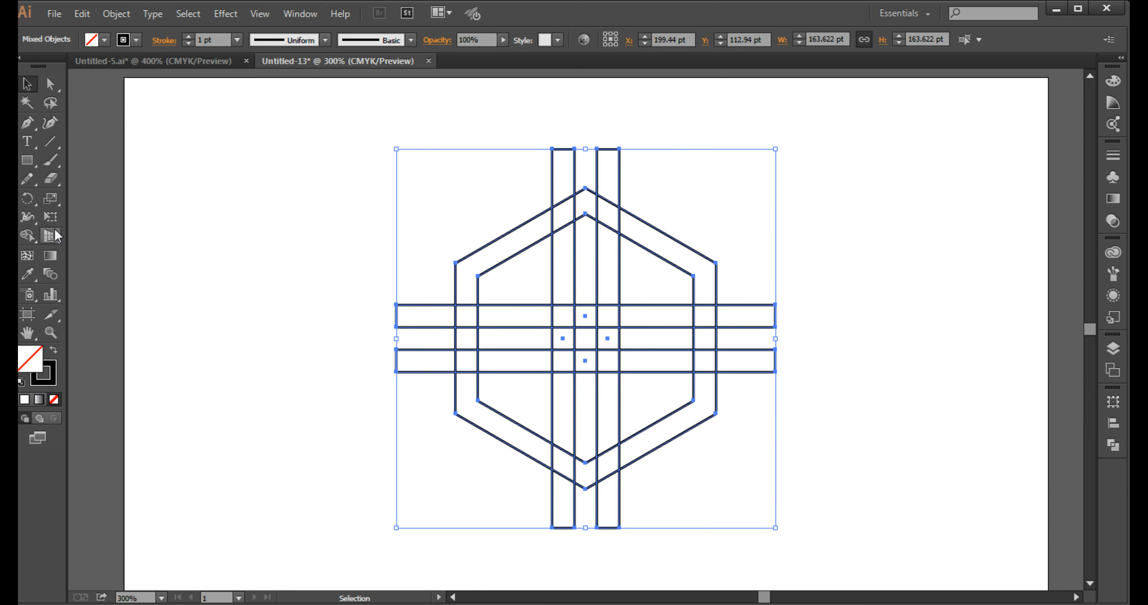
left_click(29, 235)
left_click(104, 39)
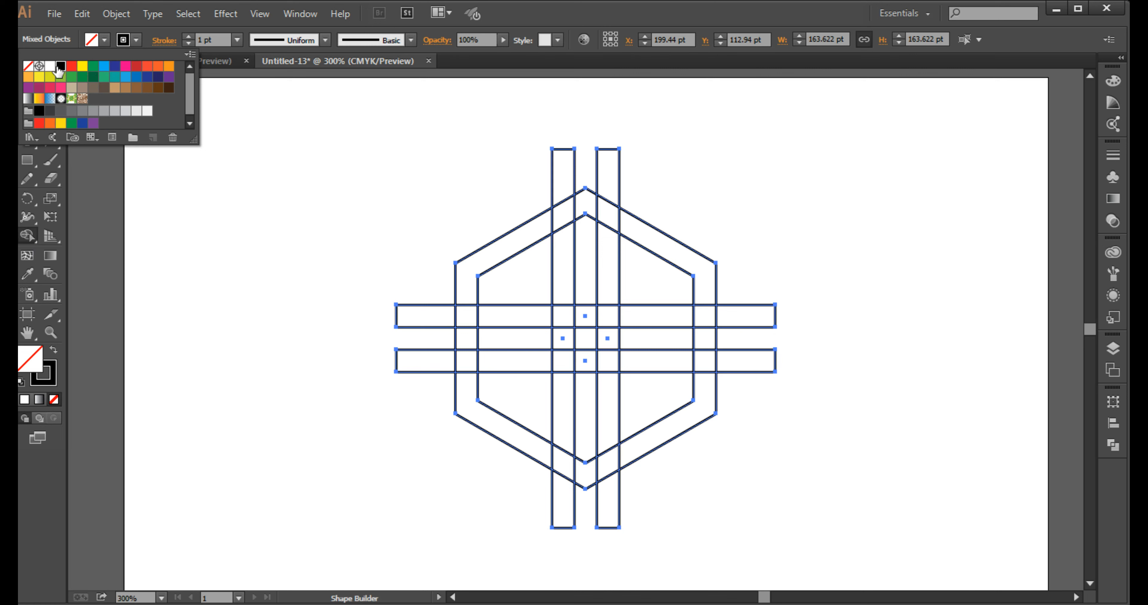
left_click(60, 66)
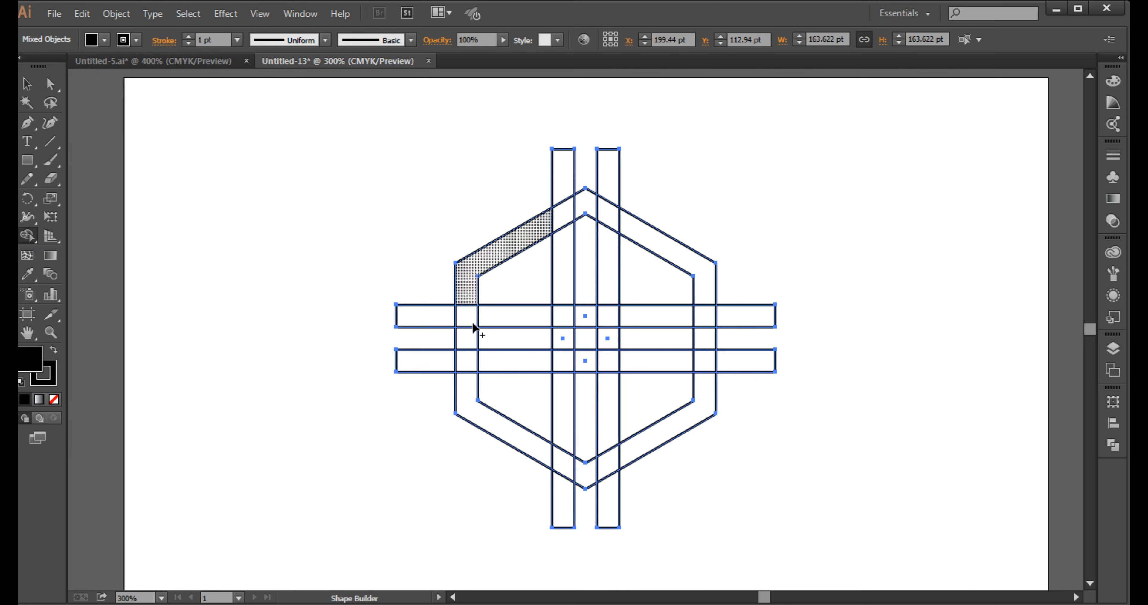
left_click_drag(474, 289, 468, 410)
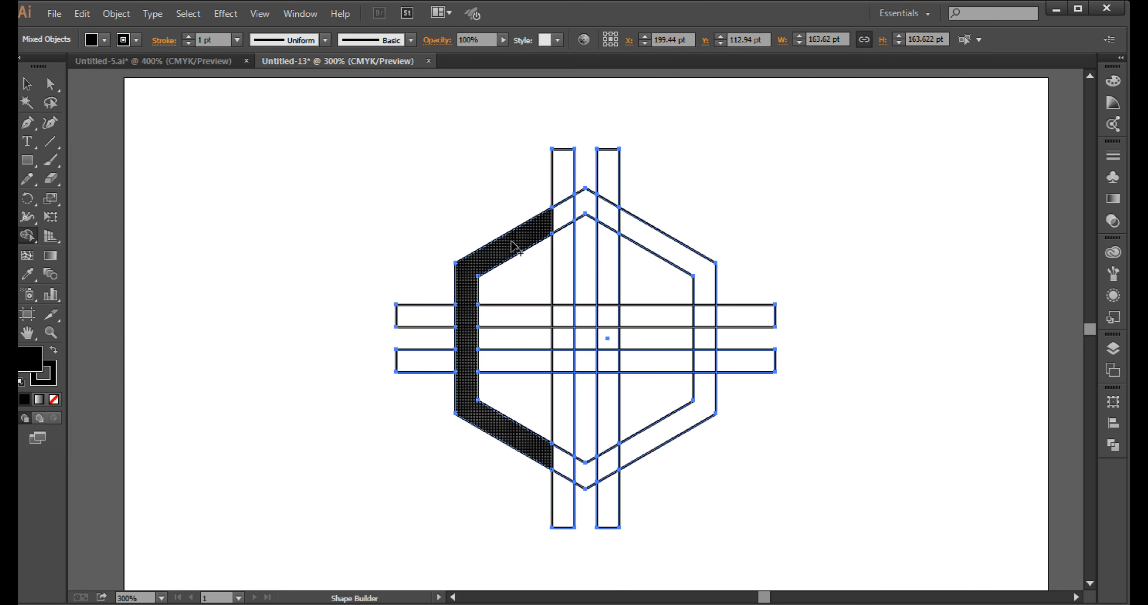
mouse_move(513, 244)
left_mouse_down()
mouse_move(561, 243)
mouse_move(559, 294)
left_mouse_up()
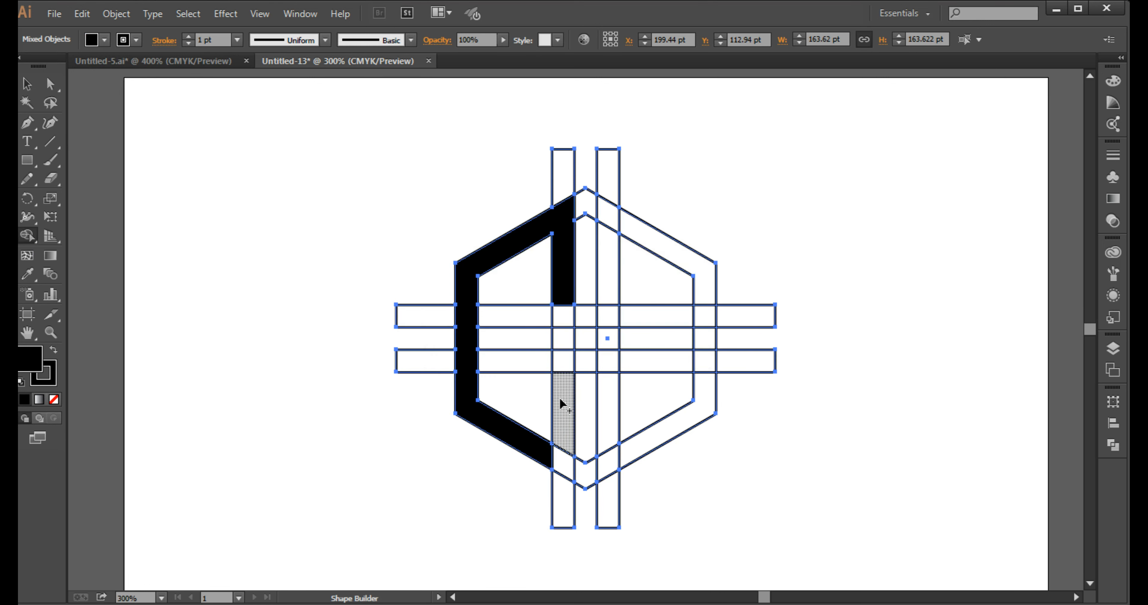
mouse_move(559, 397)
left_mouse_down()
mouse_move(558, 455)
mouse_move(546, 455)
left_mouse_up()
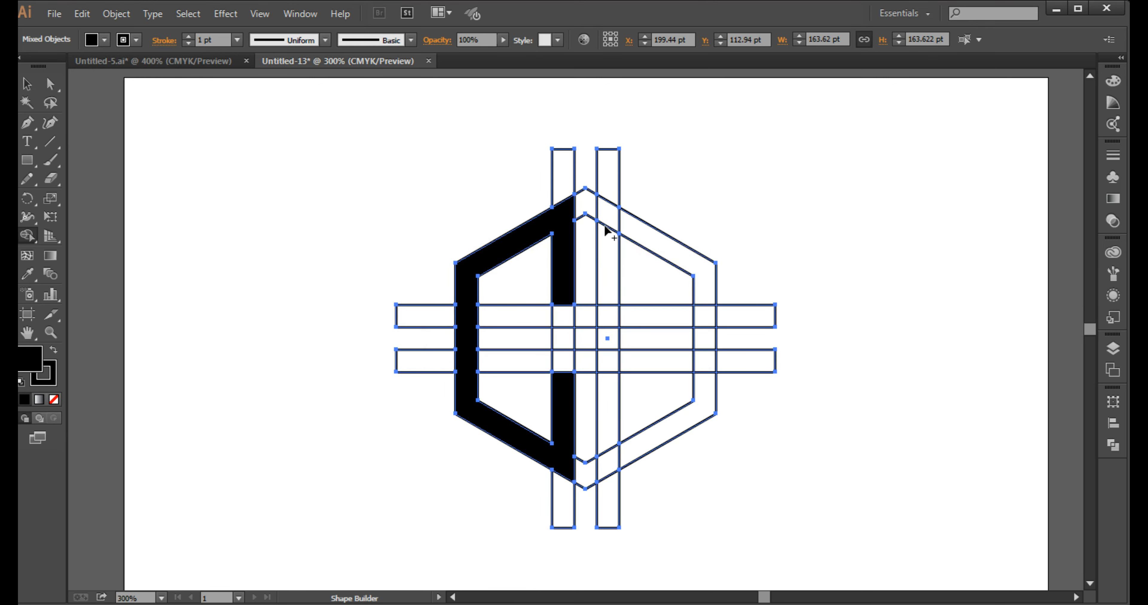
Step: Merge the right vertical bar inside the hexagon with the ring's right half to form a solid black D
left_click_drag(607, 224, 604, 463)
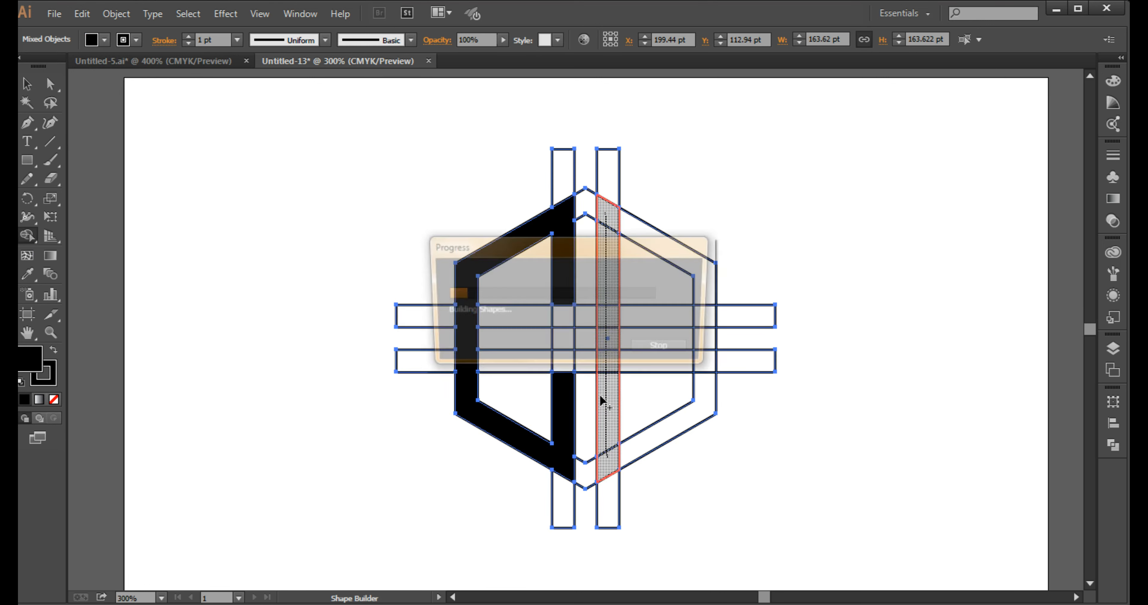
left_click_drag(618, 223, 664, 253)
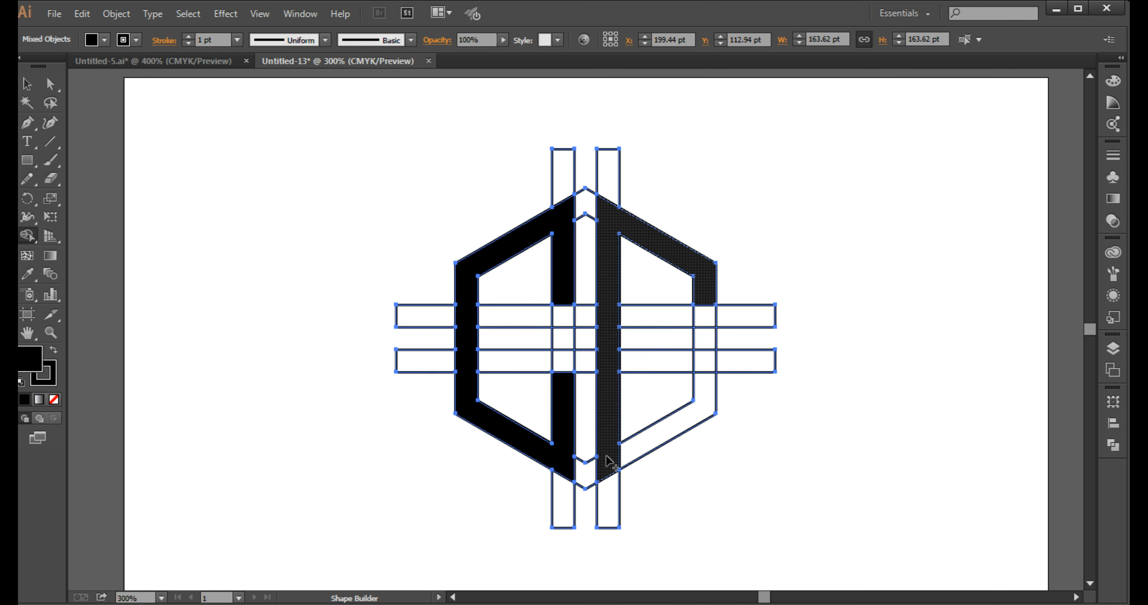
mouse_move(611, 453)
left_mouse_down()
mouse_move(681, 423)
mouse_move(700, 394)
mouse_move(706, 276)
left_mouse_up()
left_click(29, 85)
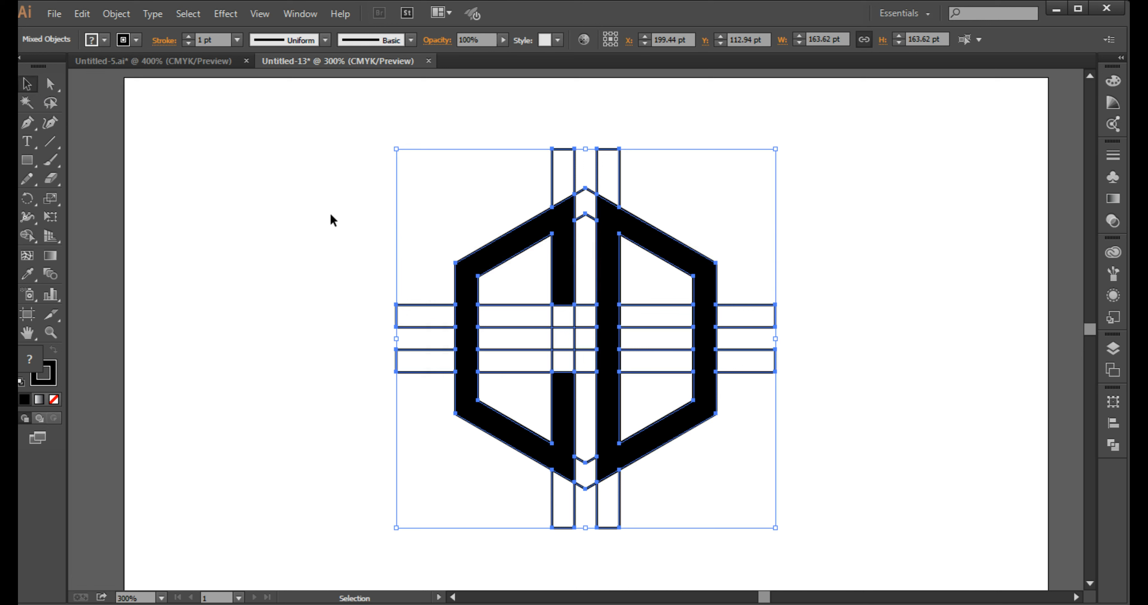
Step: Move the black C and D shapes together clear of the construction outlines and delete all the leftover outline pieces
left_click(136, 145)
key("a")
left_click(455, 306)
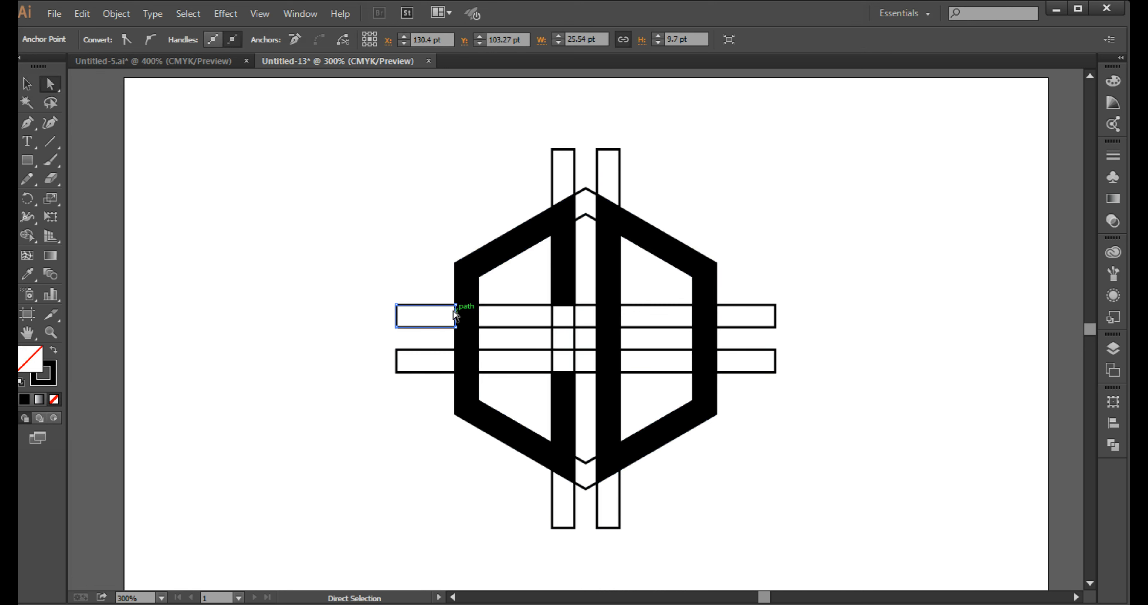
left_click(469, 299)
left_click(606, 317, "shift")
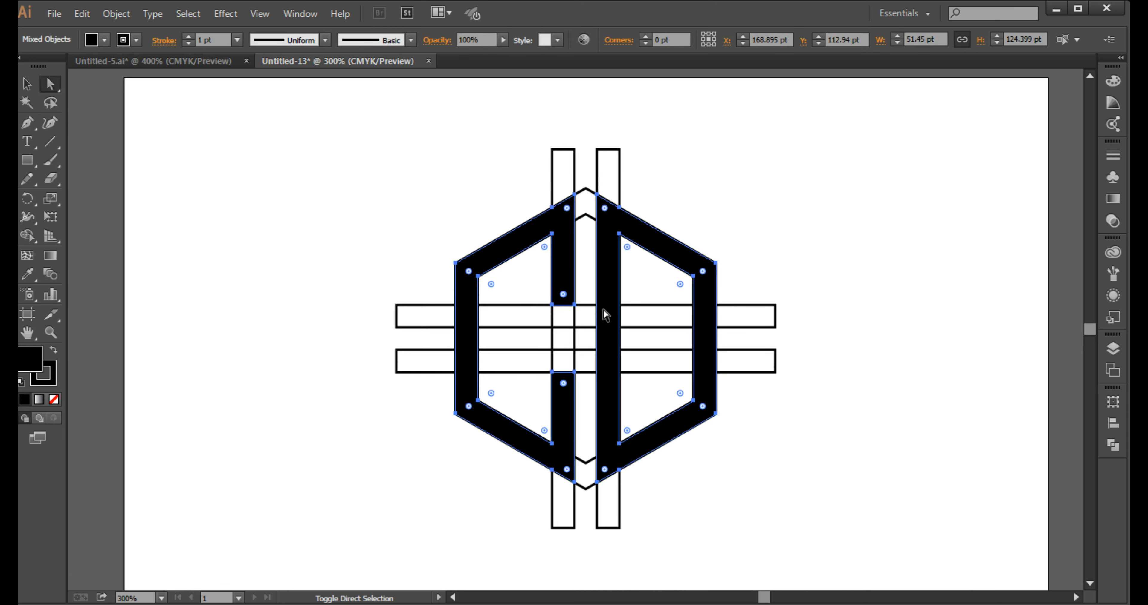
left_click_drag(607, 326, 263, 326)
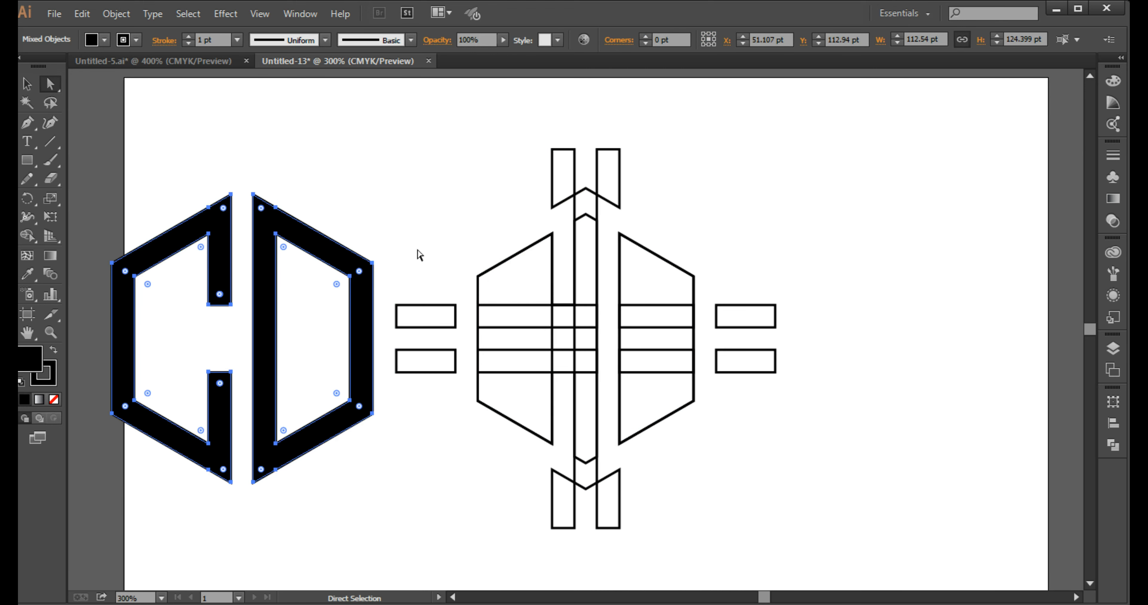
left_click_drag(396, 145, 824, 551)
key("Delete")
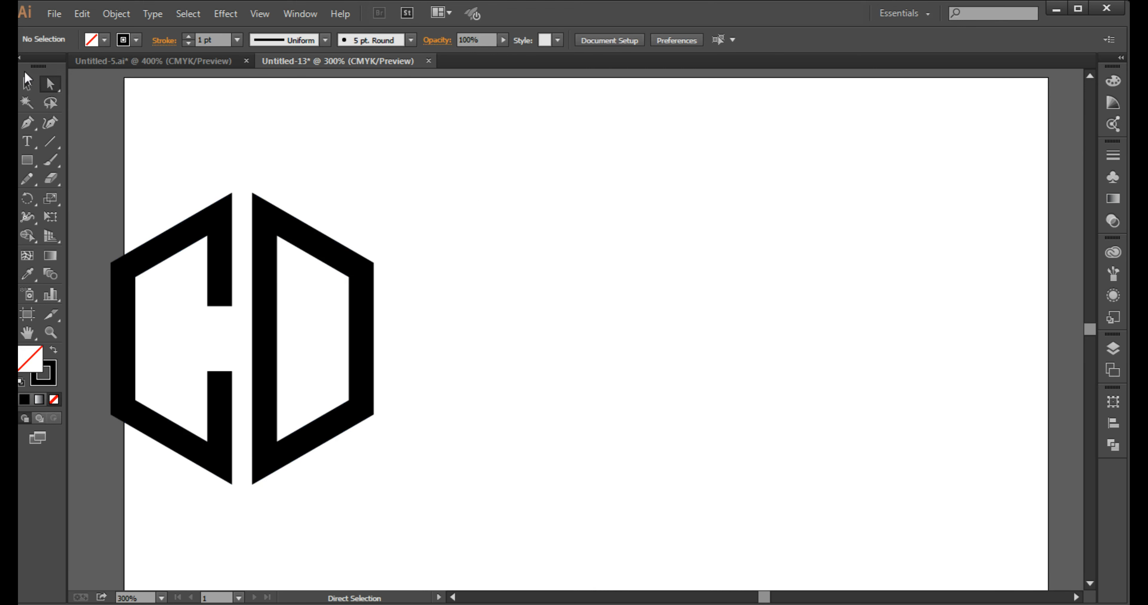
Step: Select the whole CD logo group and move it back to roughly the middle of the artboard
left_click_drag(316, 175, 210, 304)
right_click(274, 276)
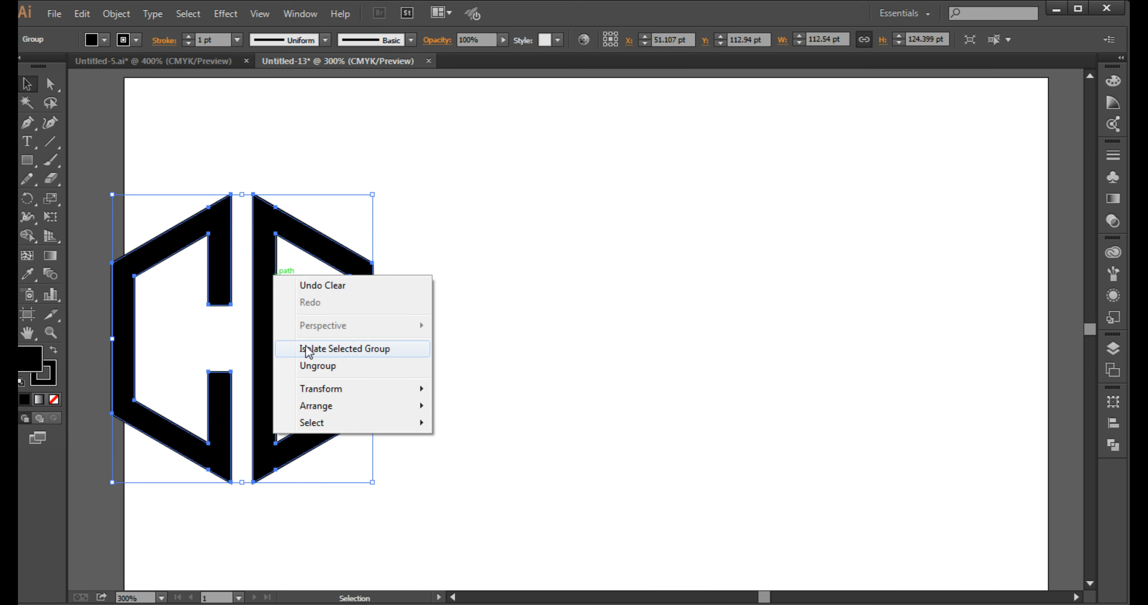
left_click(270, 195)
left_click_drag(302, 236, 584, 240)
Step: Draw a black rectangle of about 398.9 x 225.9 pt covering the whole artboard and remove its stroke
key("space")
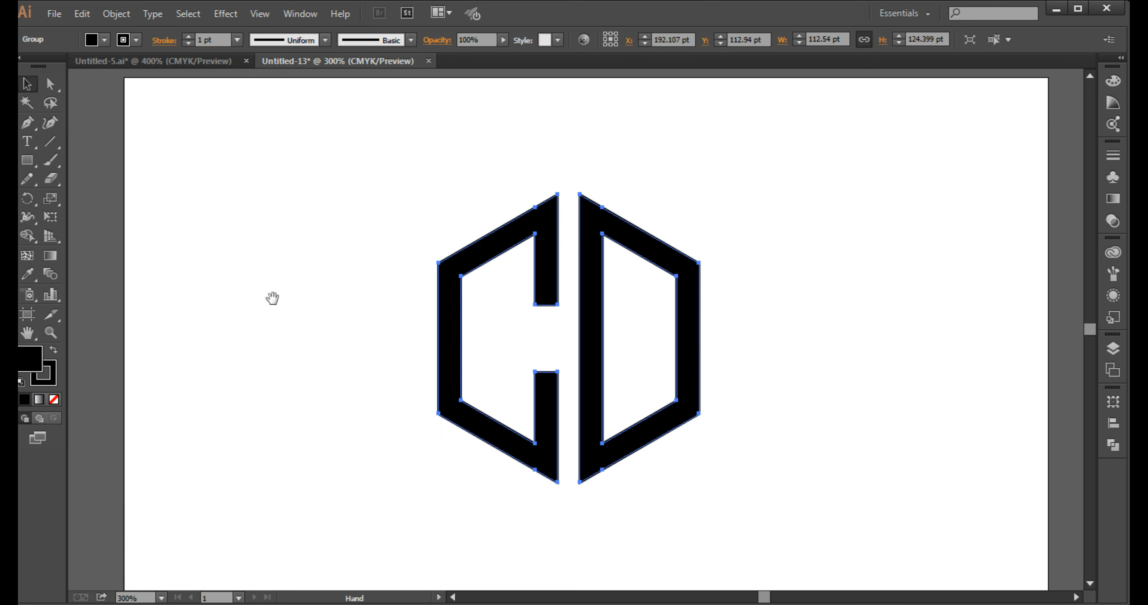
left_click_drag(273, 299, 264, 289)
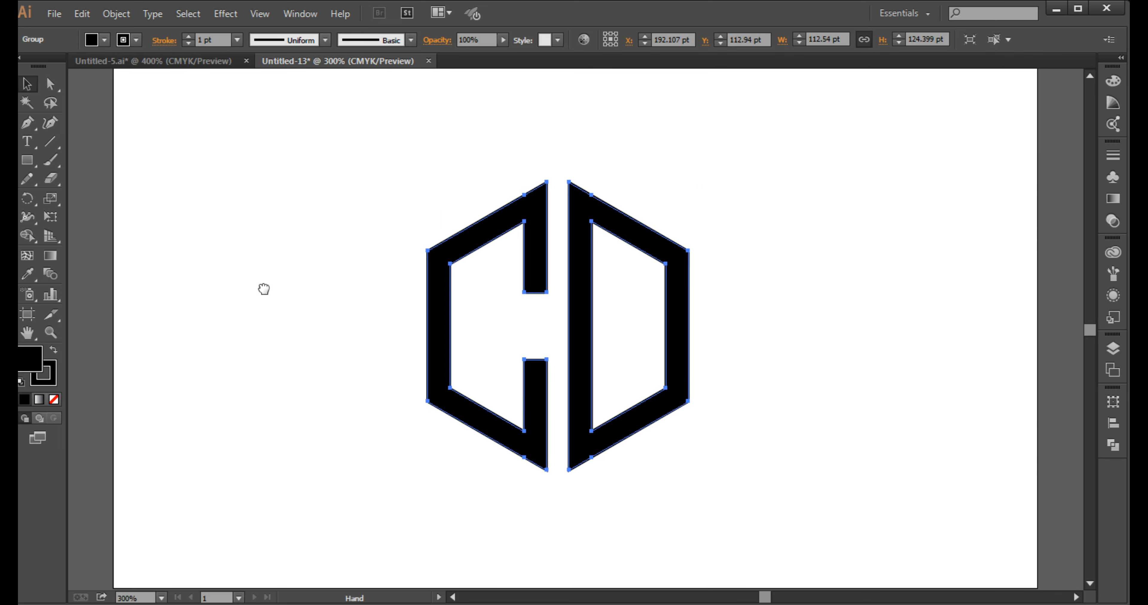
key("ctrl+minus")
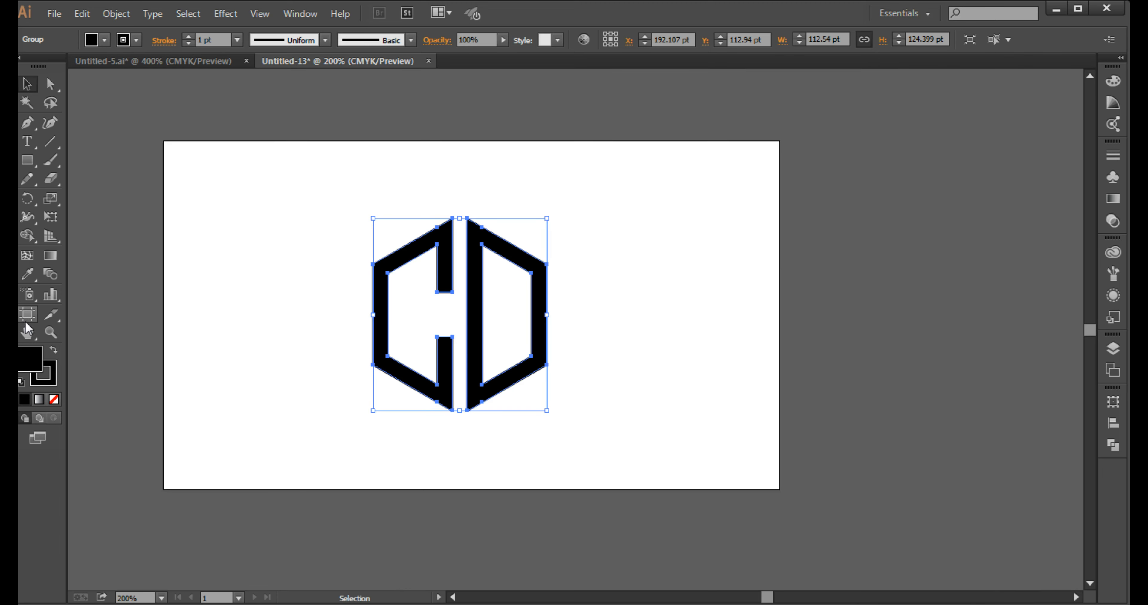
left_click(51, 332)
left_click_drag(194, 176, 793, 502)
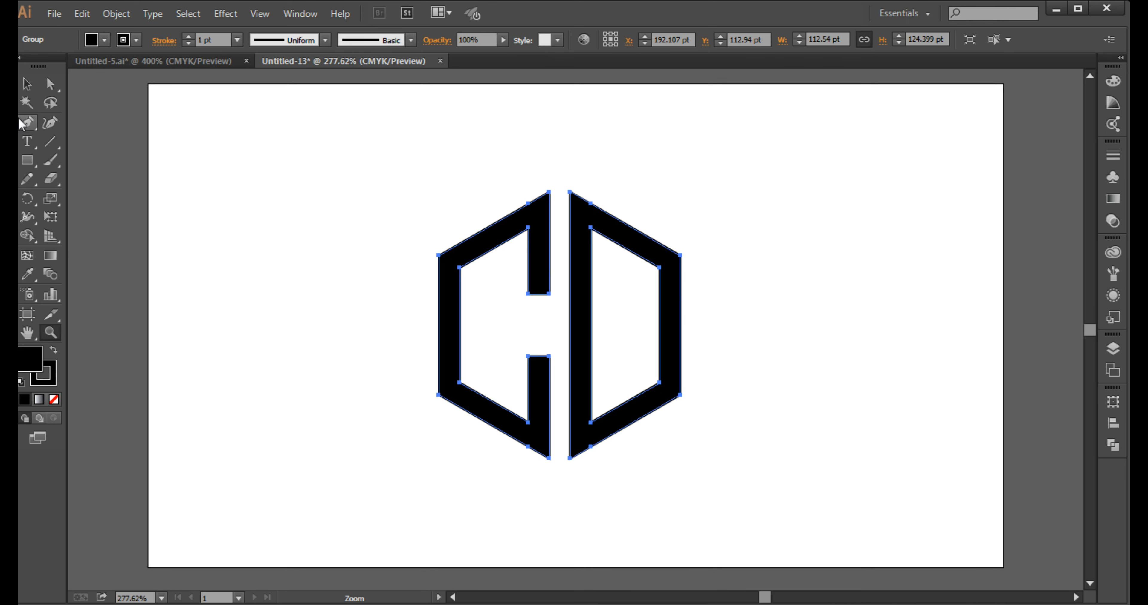
key("v")
left_click(34, 160)
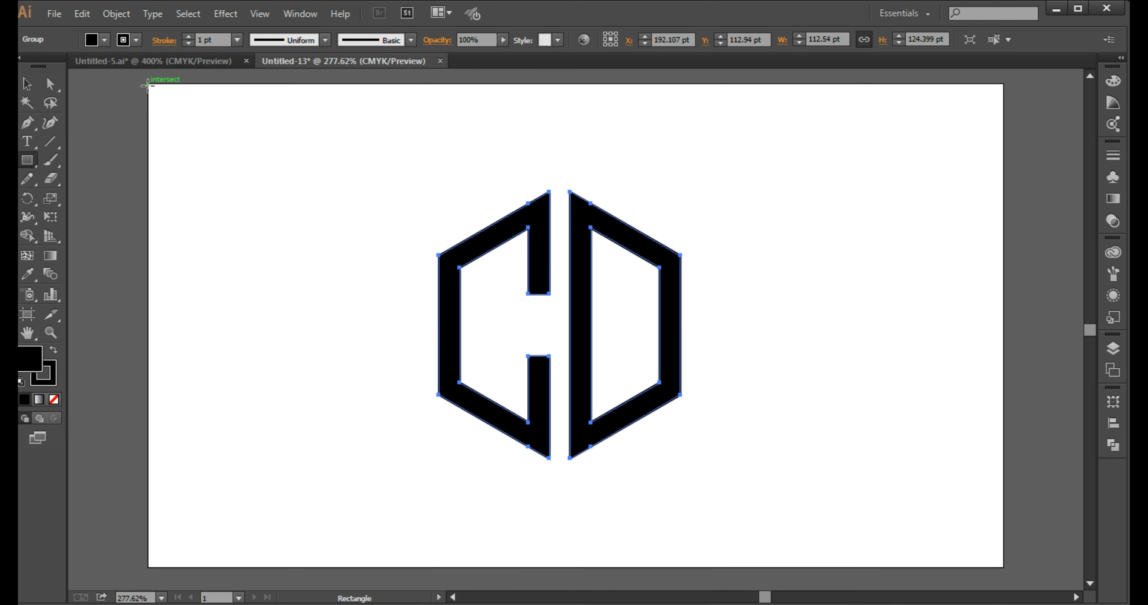
left_click_drag(148, 83, 1003, 568)
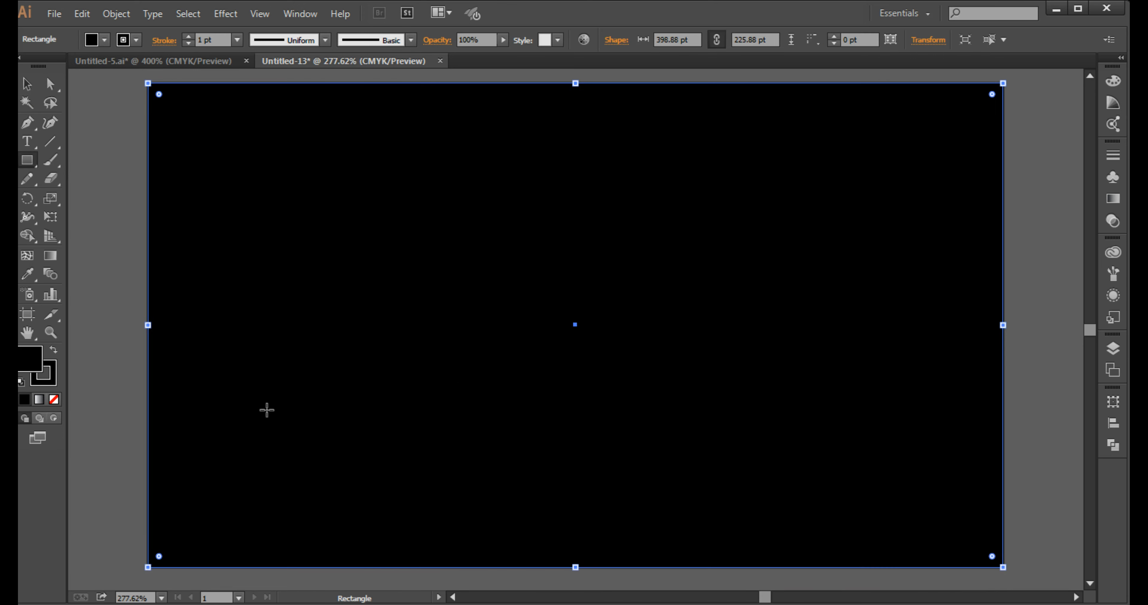
left_click(49, 383)
left_click(54, 400)
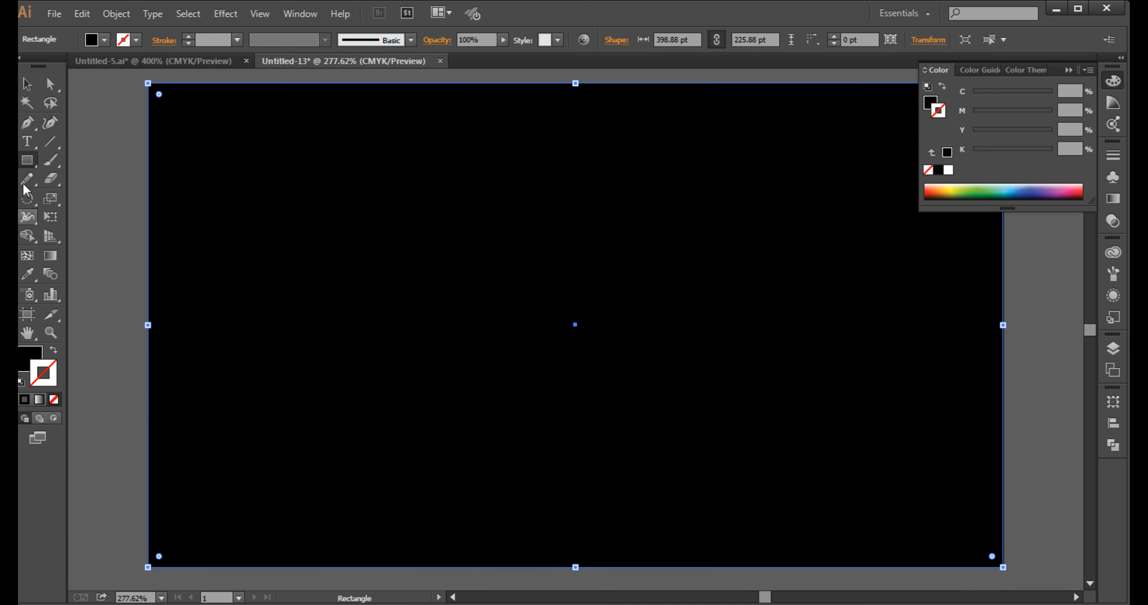
Step: Send the black background rectangle to the back, behind the CD logo
left_click(26, 84)
left_click(163, 196)
right_click(163, 193)
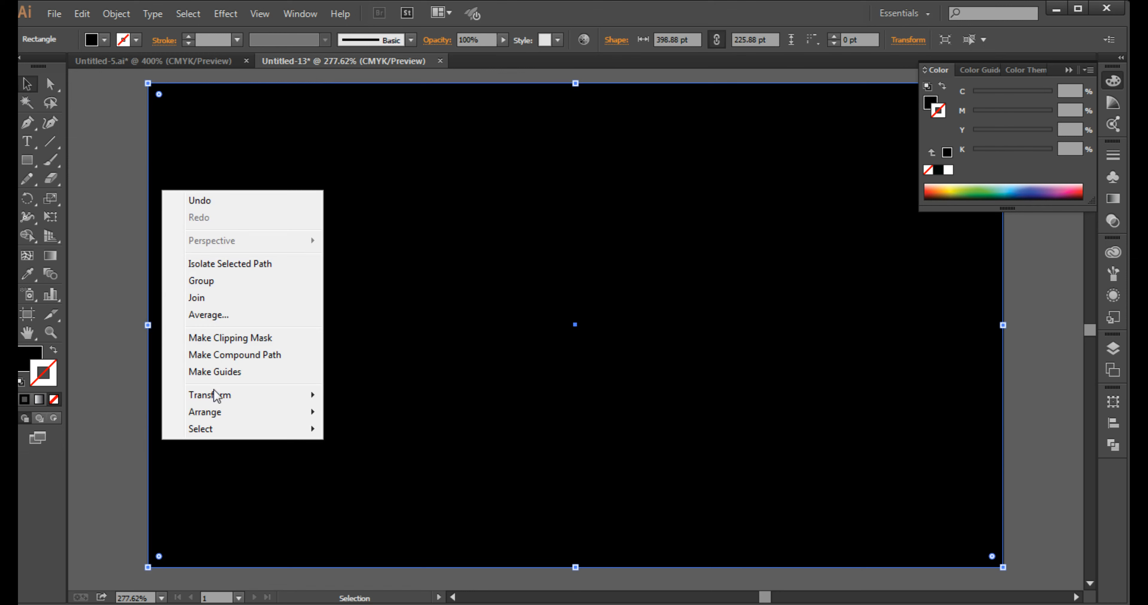
mouse_move(309, 417)
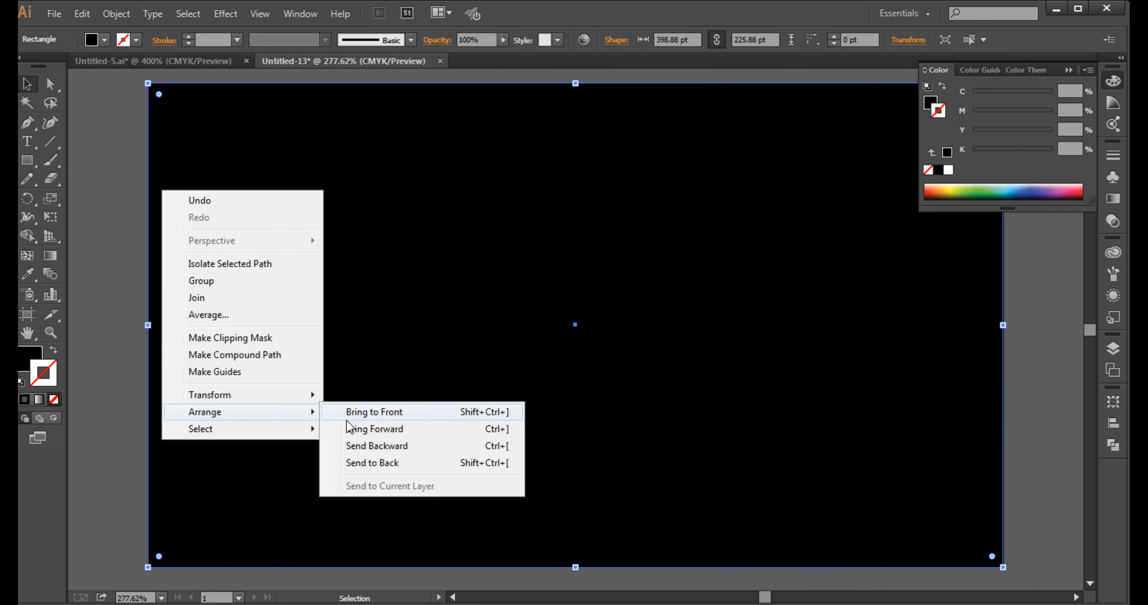
left_click(353, 464)
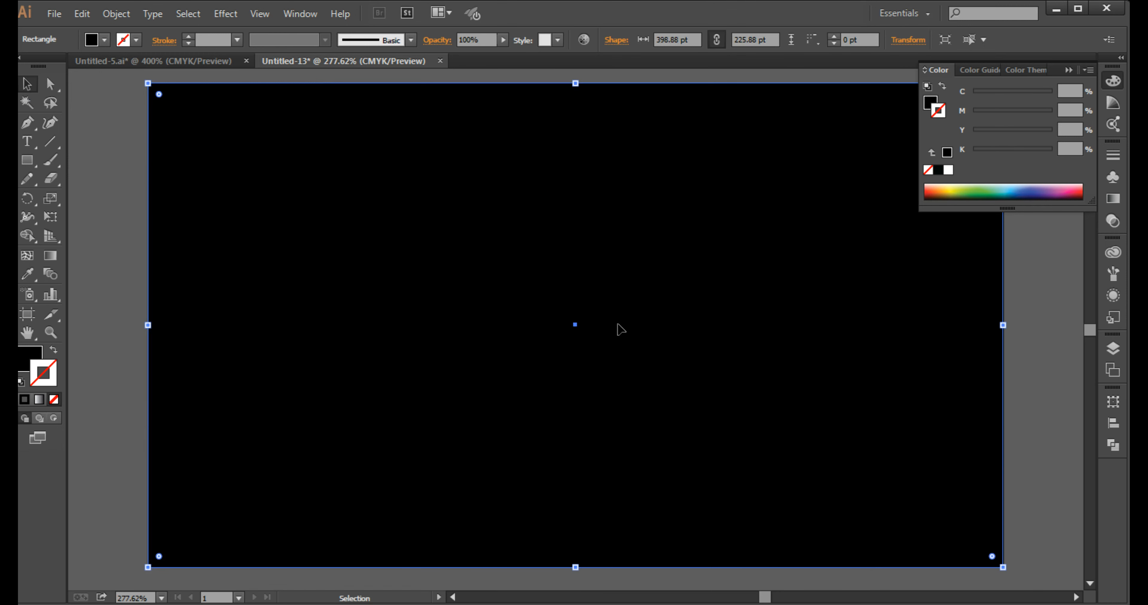
Step: Give the CD logo group a white fill and no stroke
left_click(591, 325)
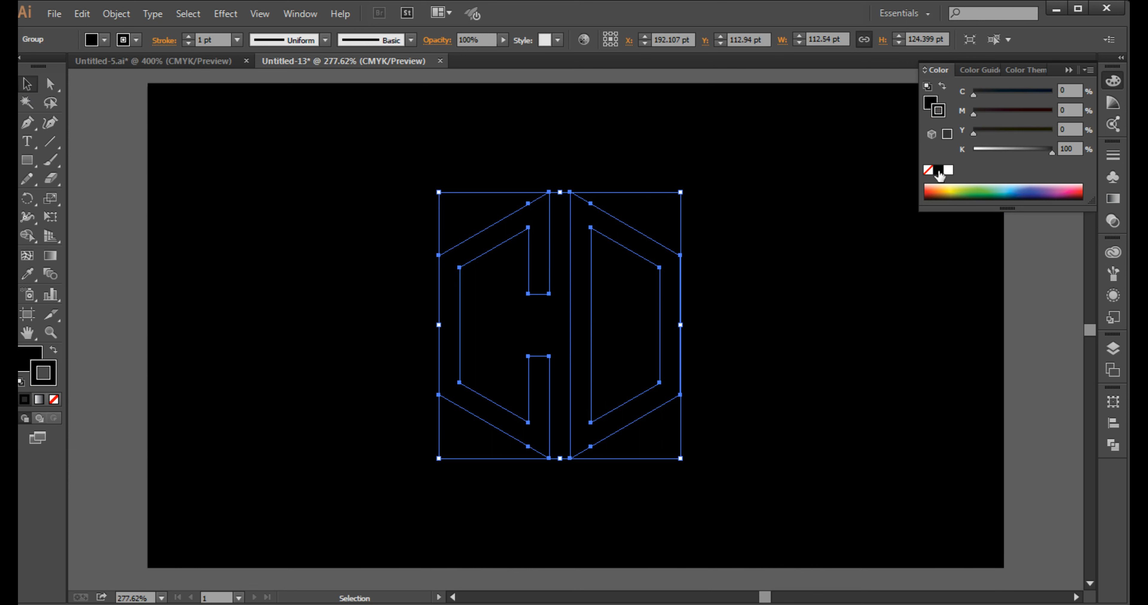
left_click(949, 171)
left_click(941, 89)
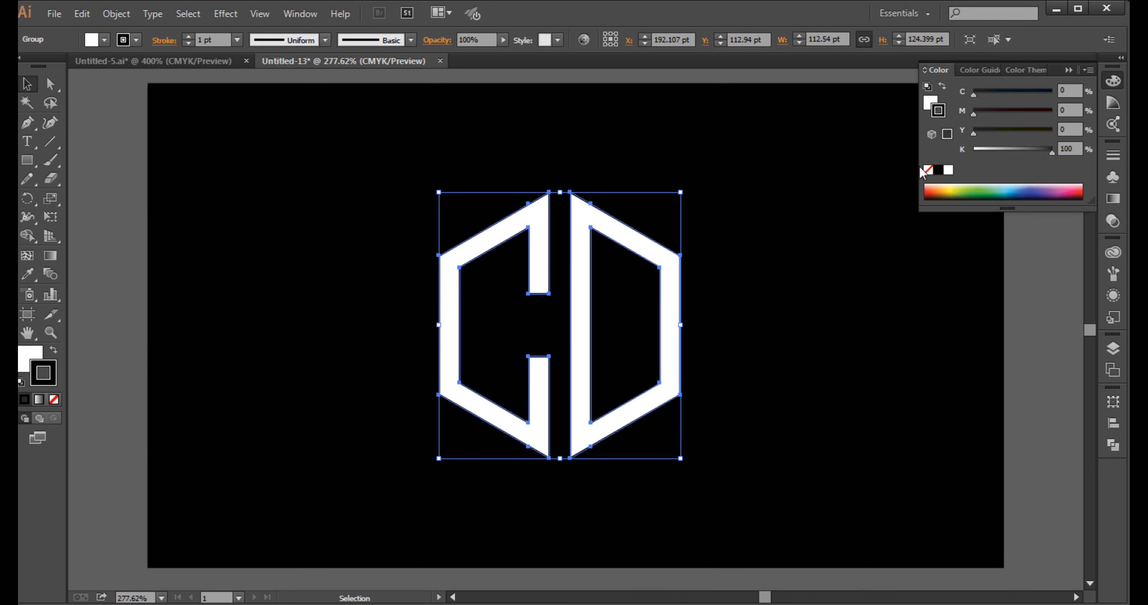
left_click(929, 170)
left_click(1068, 70)
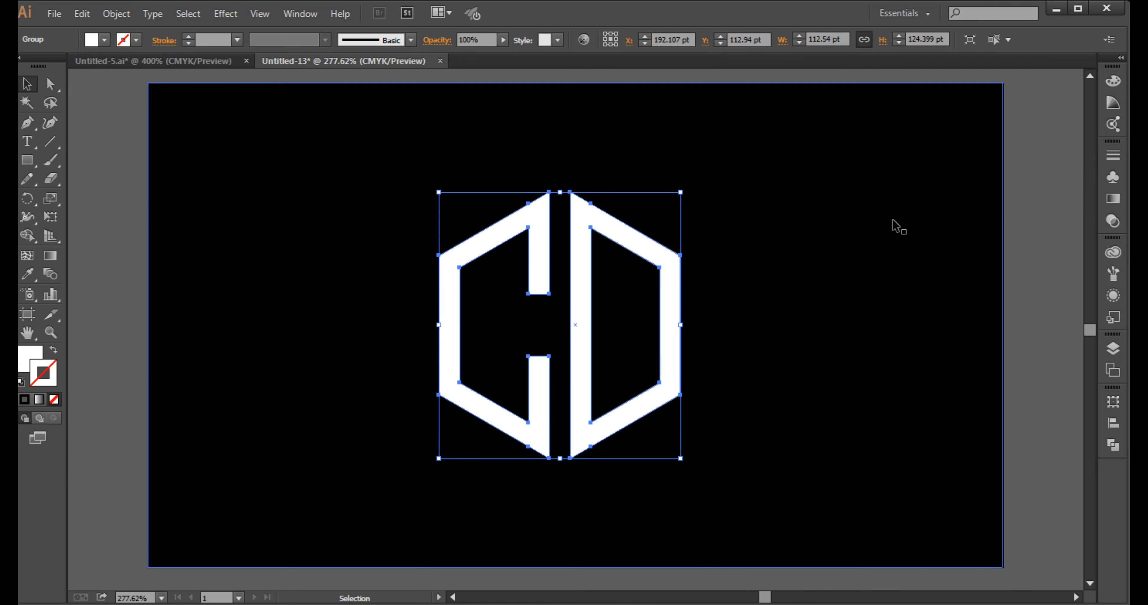
Step: Centre the white CD logo on the black background rectangle, keeping the rectangle as the alignment reference
left_click_drag(1045, 194, 681, 395)
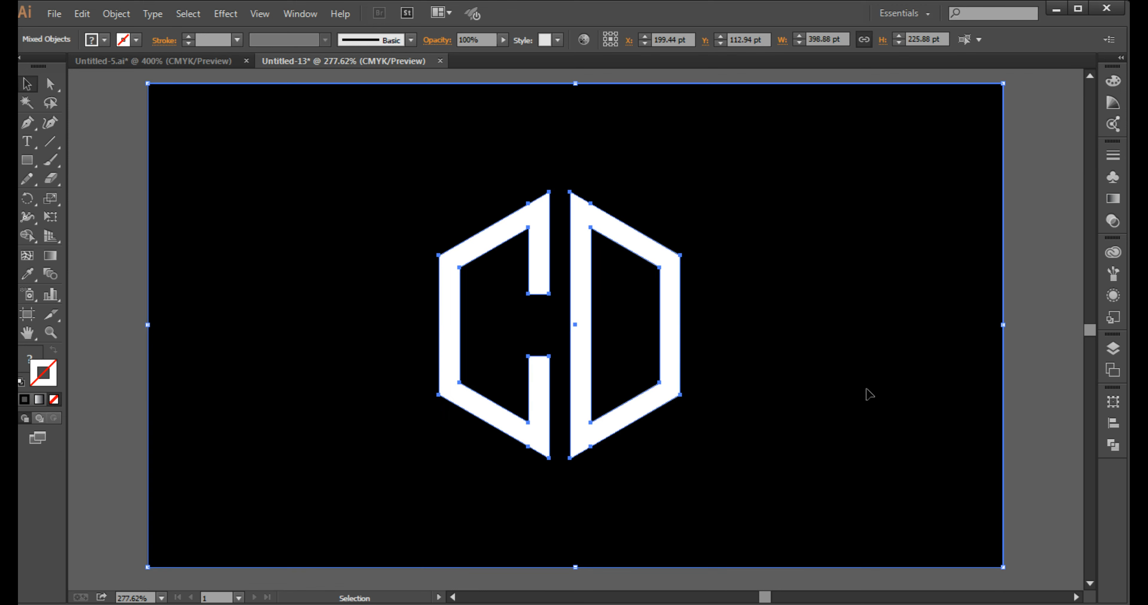
left_click(1110, 423)
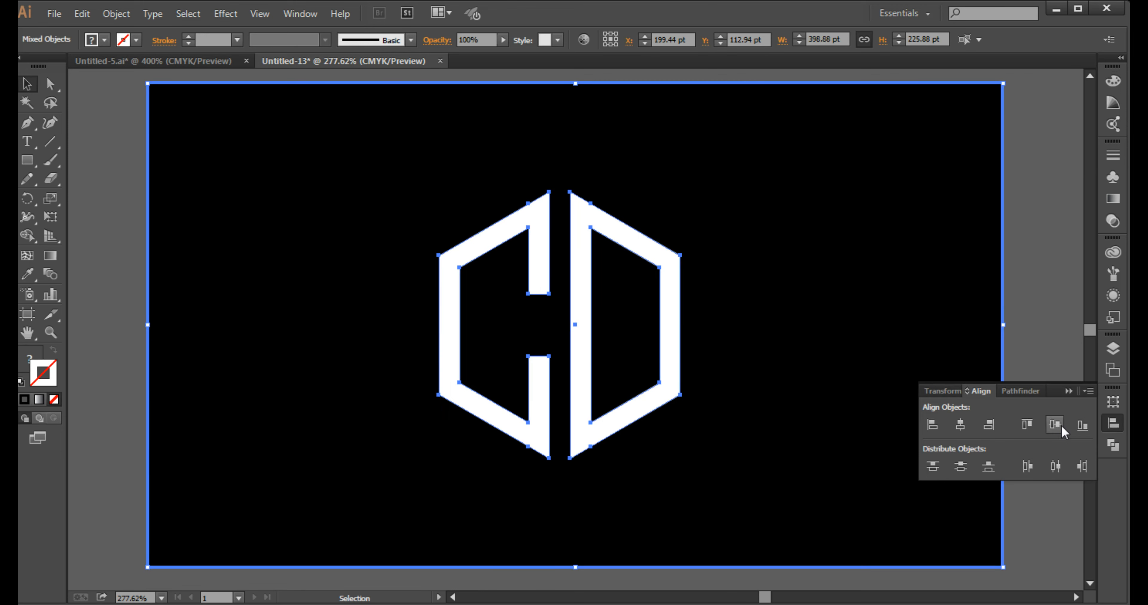
left_click(961, 426)
left_click(1065, 392)
left_click(1060, 391)
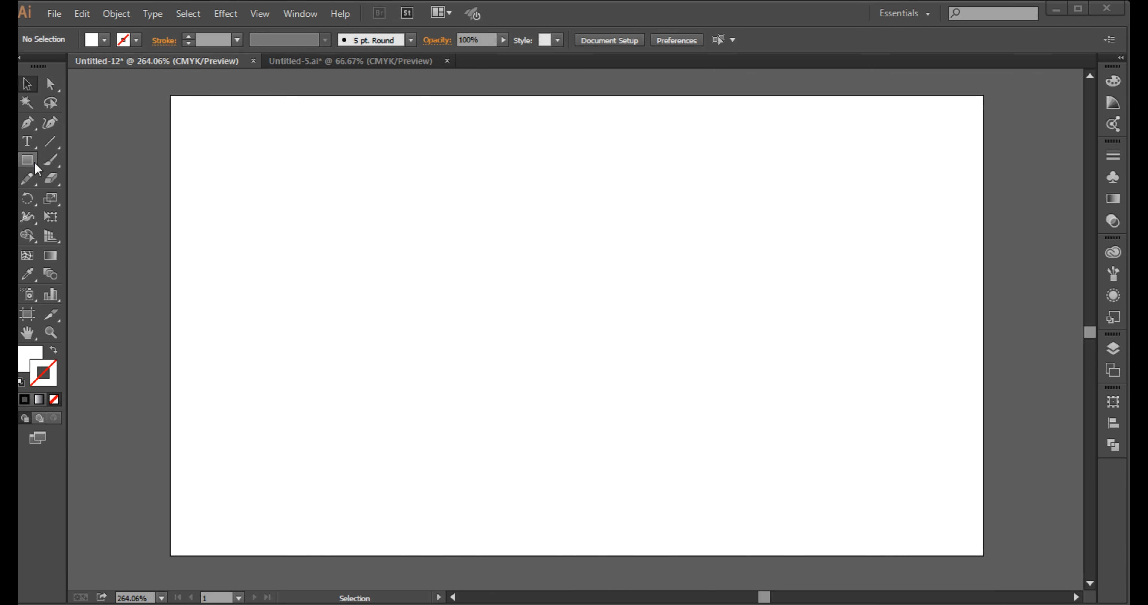
Step: Draw a circle about 121.7 pt in diameter at the centre of the blank artboard, with no fill and a 1 pt black stroke
left_click_drag(35, 164, 80, 200)
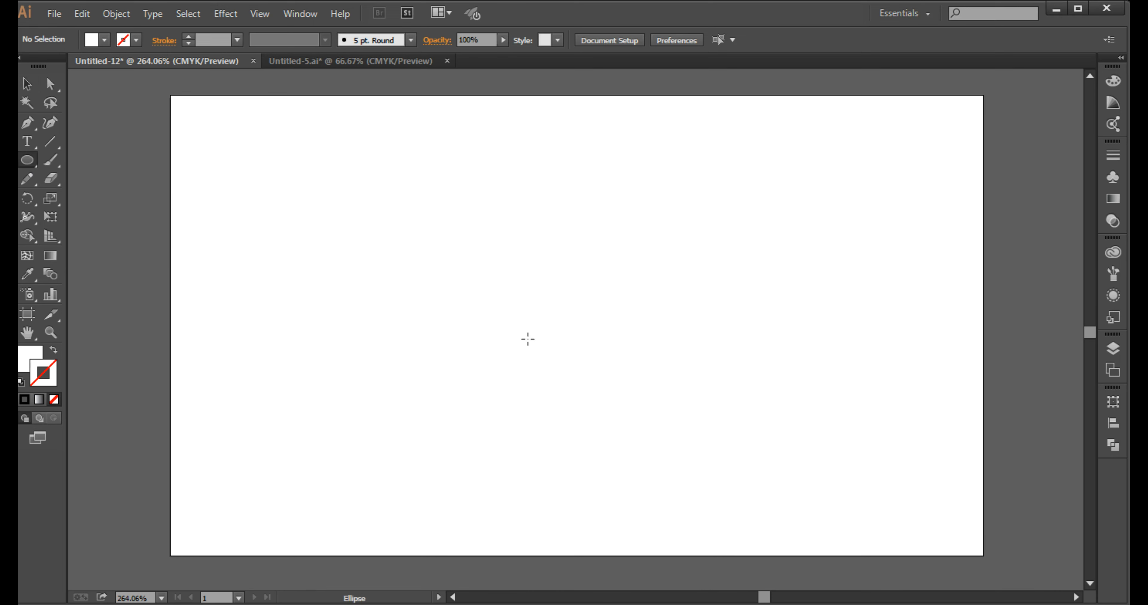
left_click_drag(575, 325, 452, 202)
left_click(27, 84)
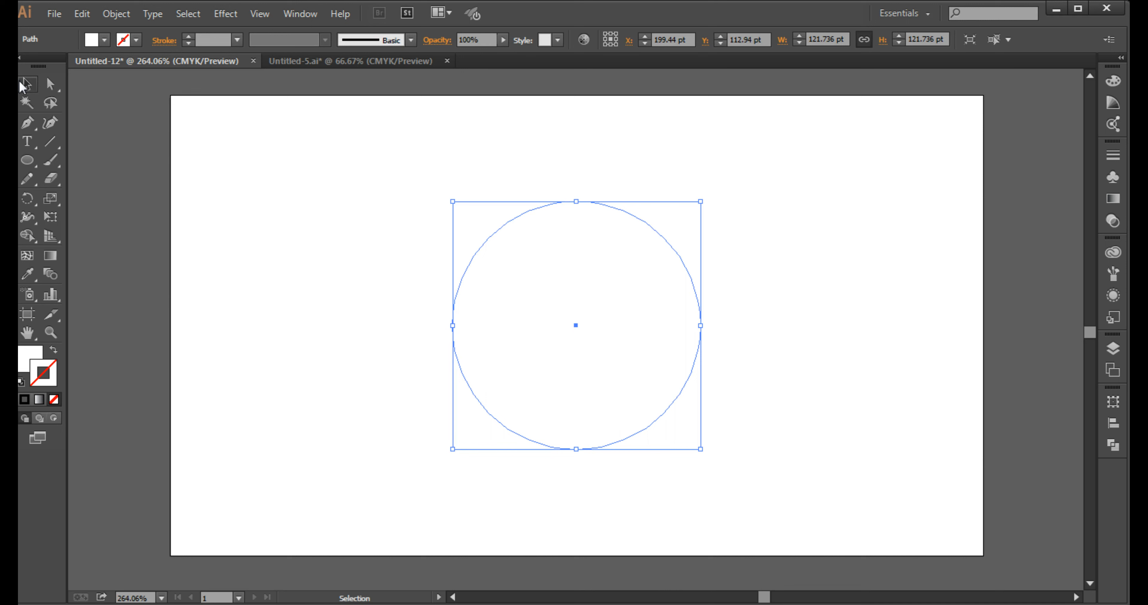
left_click(53, 350)
left_click(1110, 82)
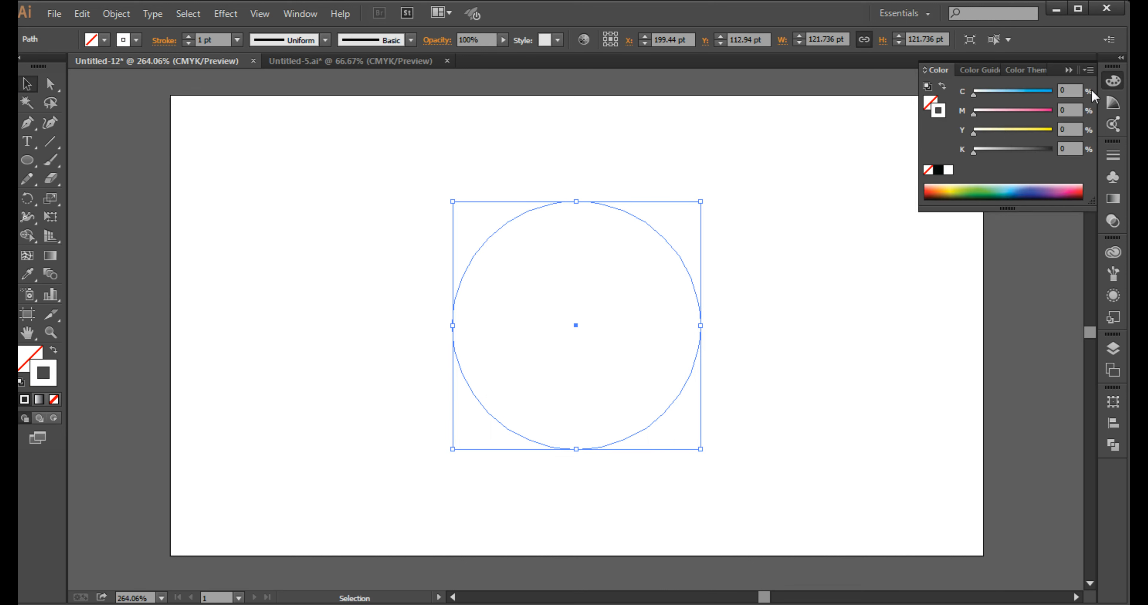
left_click(938, 170)
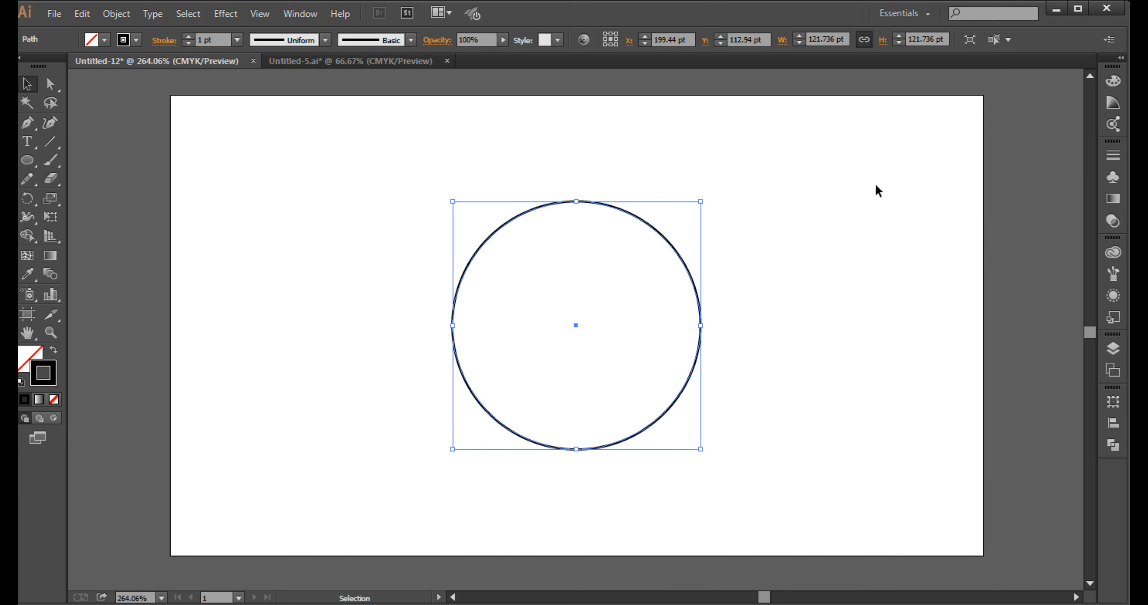
Step: Duplicate the circle in place and scale the copy about its centre to about 99 pt in diameter
left_click_drag(735, 210, 579, 325)
left_click(82, 13)
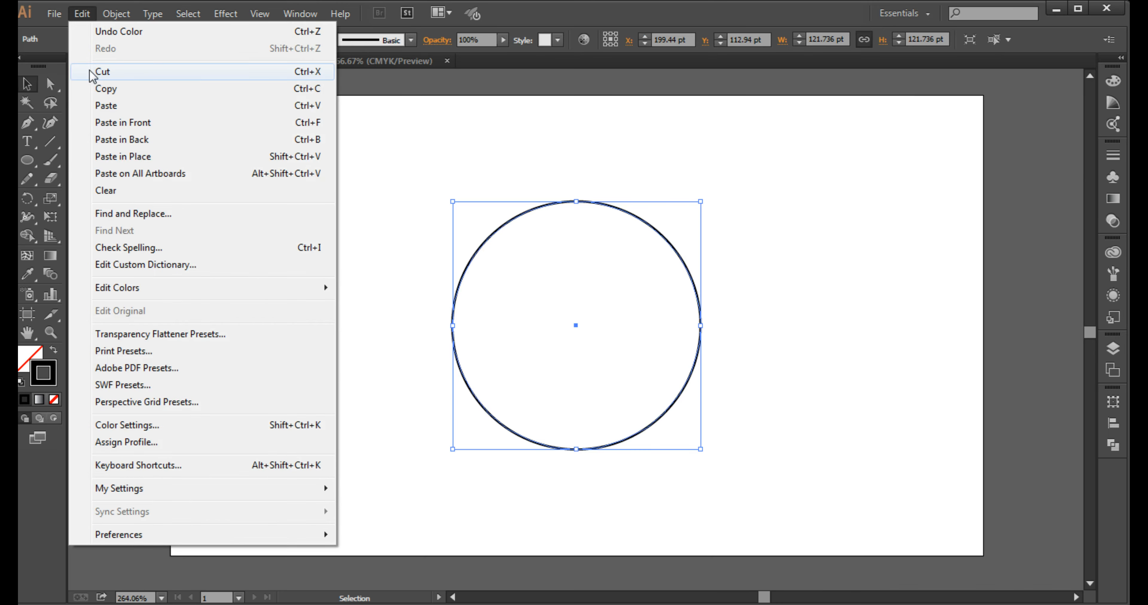
left_click(105, 88)
left_click(81, 15)
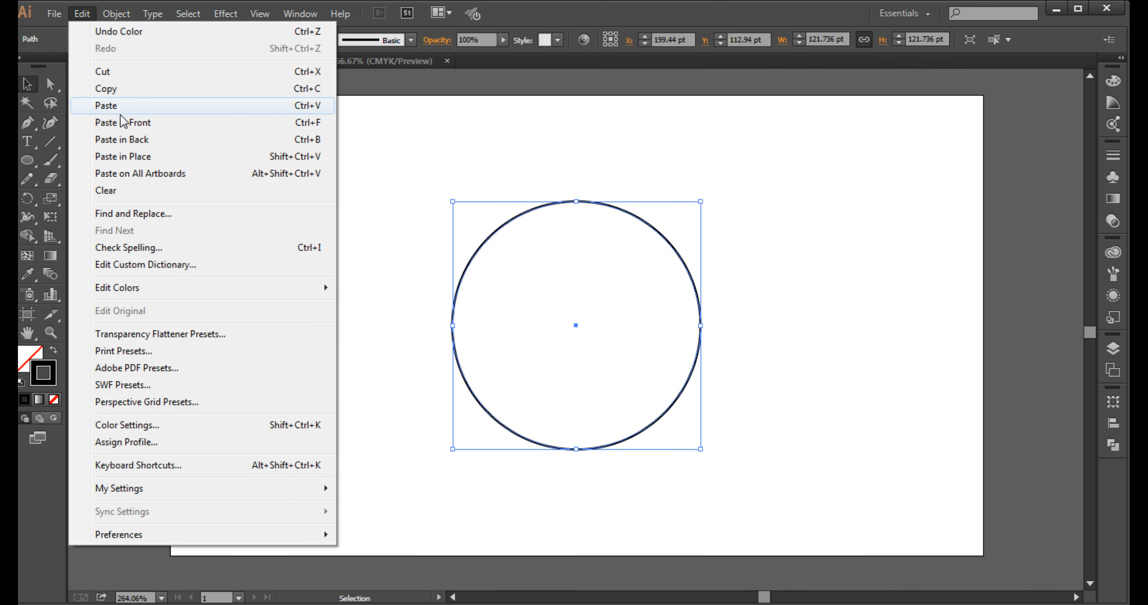
left_click(120, 122)
left_click_drag(576, 201, 577, 227)
left_click(576, 169)
left_click(551, 235)
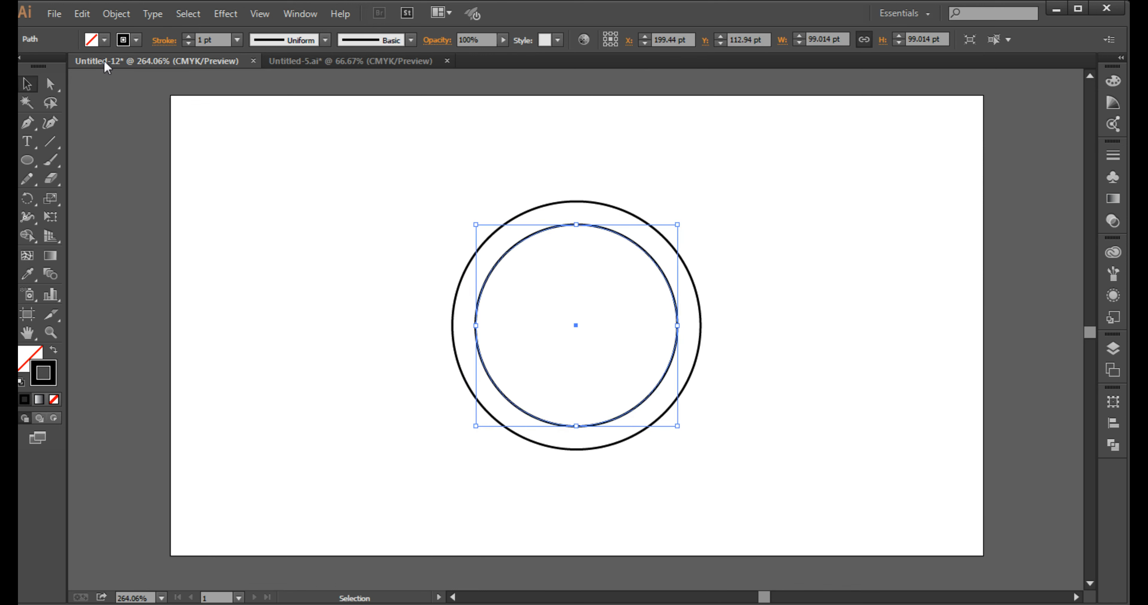
Step: Duplicate the second circle in place and scale the copy about its centre to about 74.8 pt in diameter
left_click(81, 14)
left_click(107, 89)
left_click(80, 13)
left_click(123, 124)
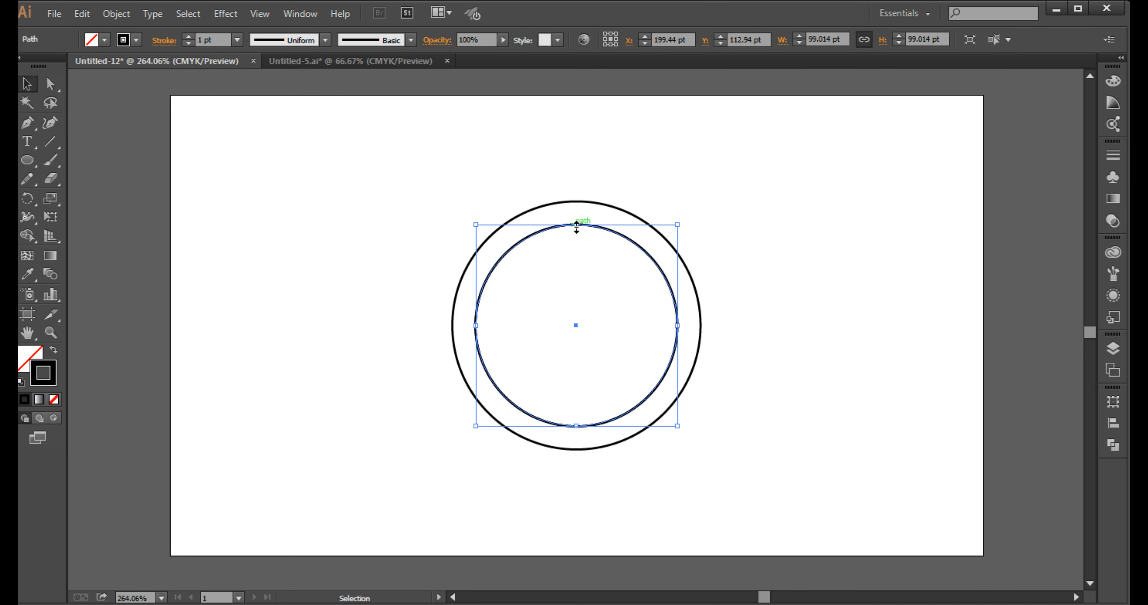
left_click_drag(576, 226, 577, 251)
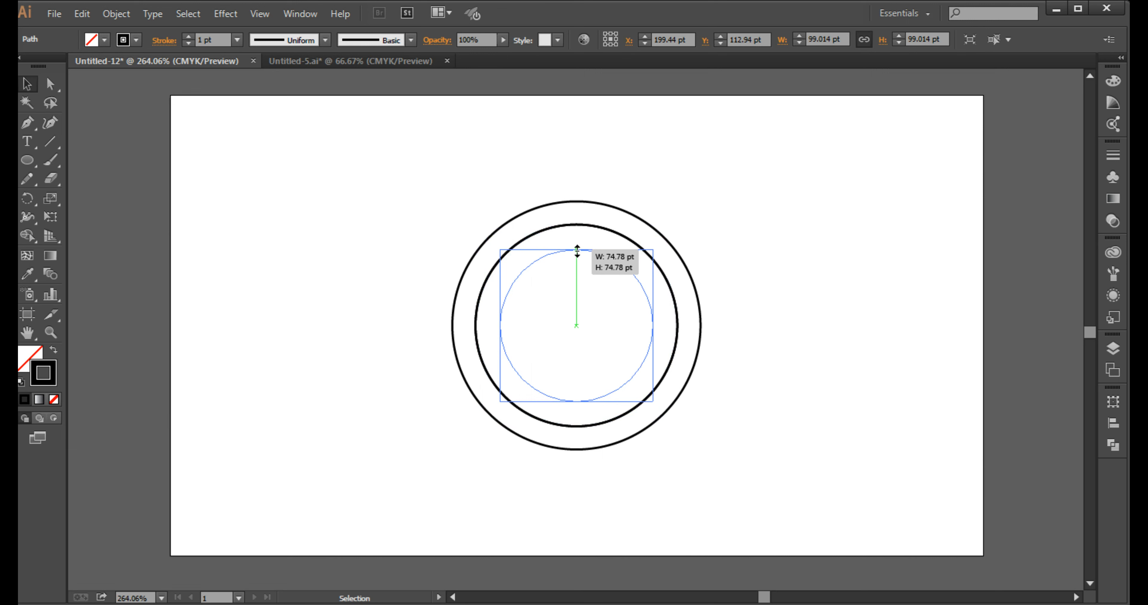
left_click_drag(577, 251, 577, 251)
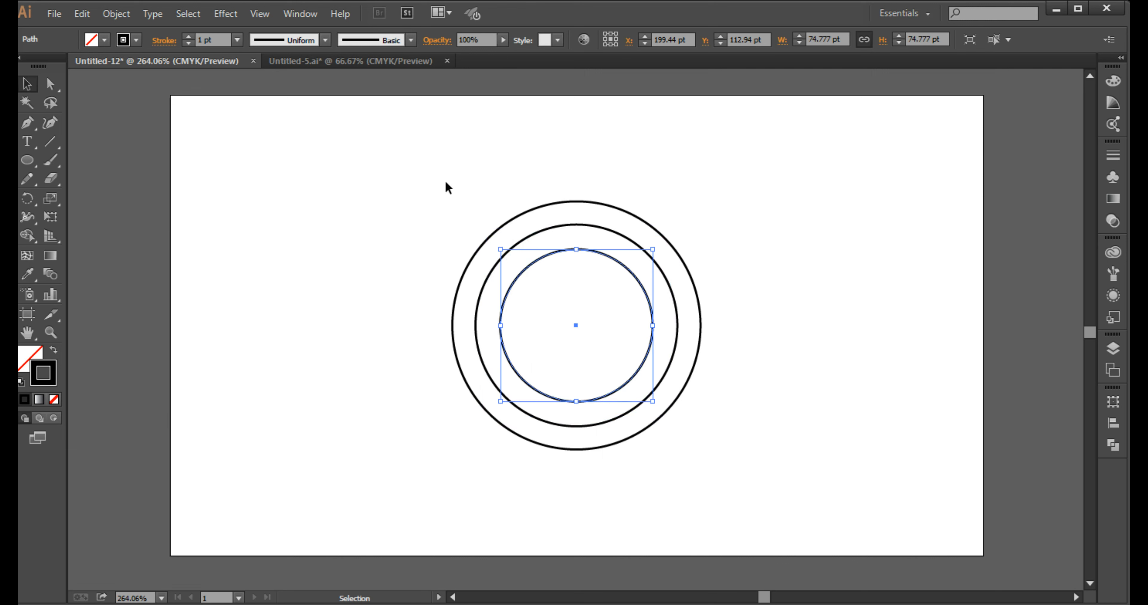
Step: Duplicate the third circle in place and scale the copy about its centre to about 52.1 pt in diameter
left_click(82, 13)
left_click(106, 88)
left_click(81, 14)
left_click(122, 140)
left_click_drag(577, 249, 578, 272)
left_click(400, 164)
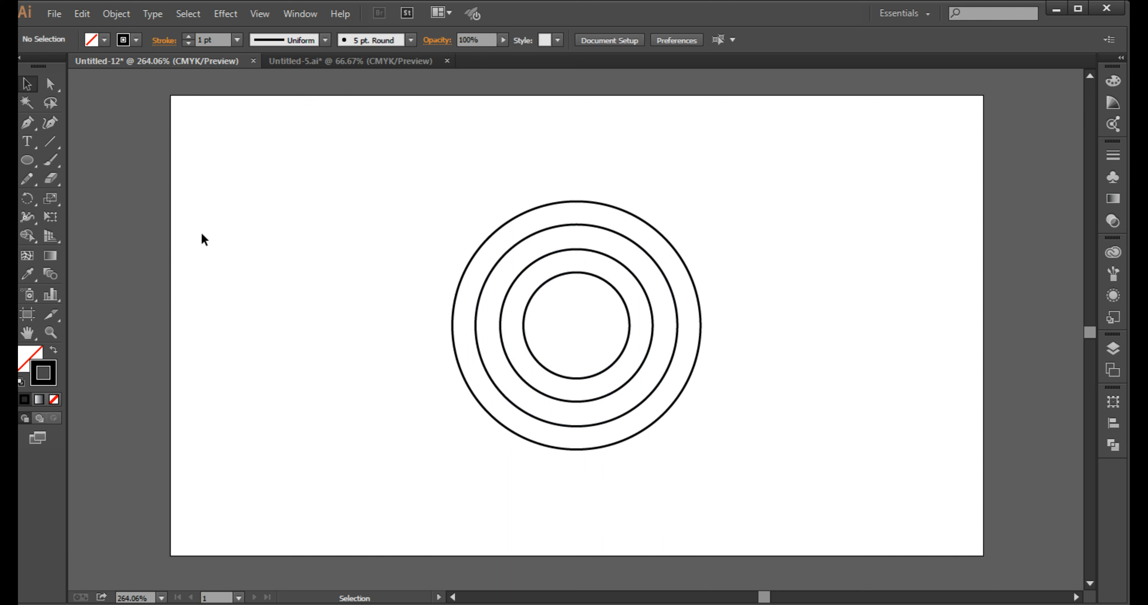
Step: Draw a vertical rectangle about 11.4 by 152.6 pt spanning the gap between the left edges of the two outer circles
left_click_drag(27, 160, 80, 159)
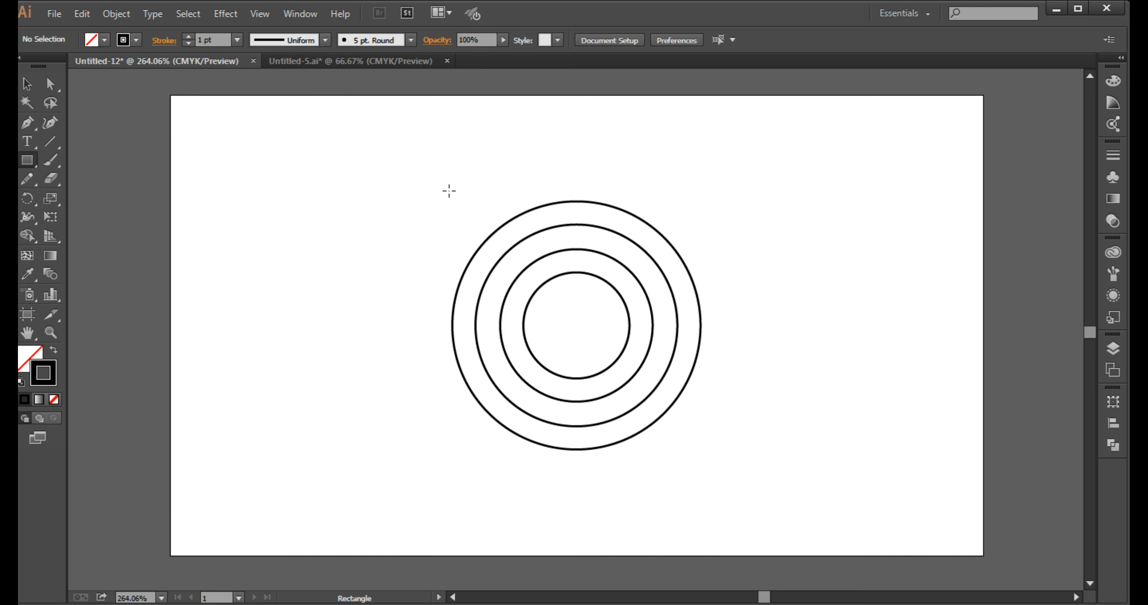
left_click_drag(452, 173, 477, 481)
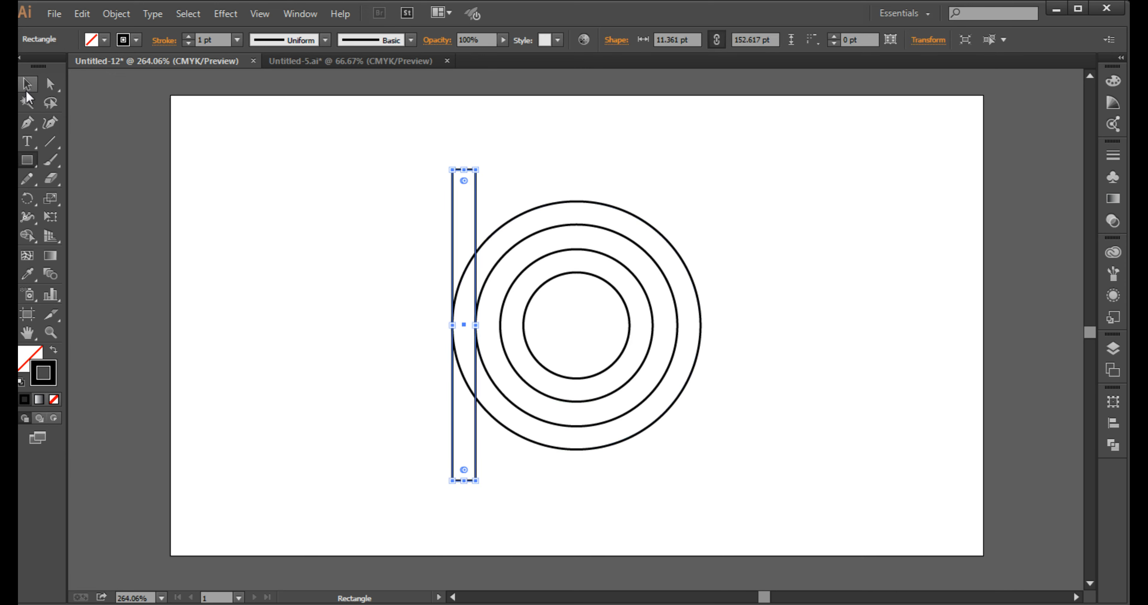
left_click(26, 86)
Step: Try placing a copy of the vertical strip between the left edges of the second and third circles, and delete it
scroll(492, 274, "up", 2)
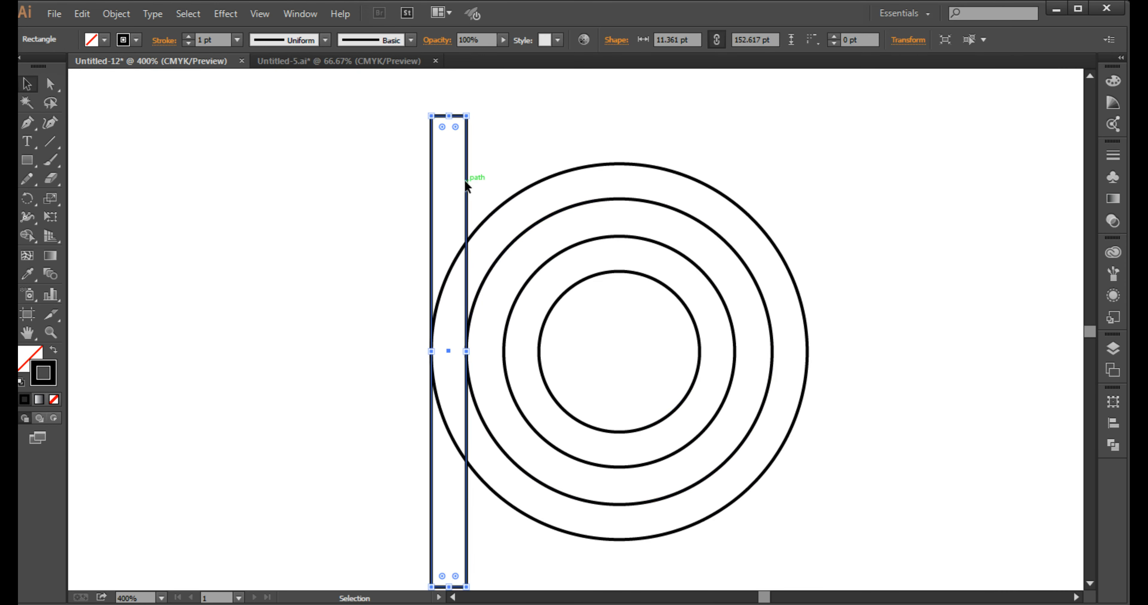
left_click_drag(465, 181, 507, 195)
scroll(521, 365, "up", 4)
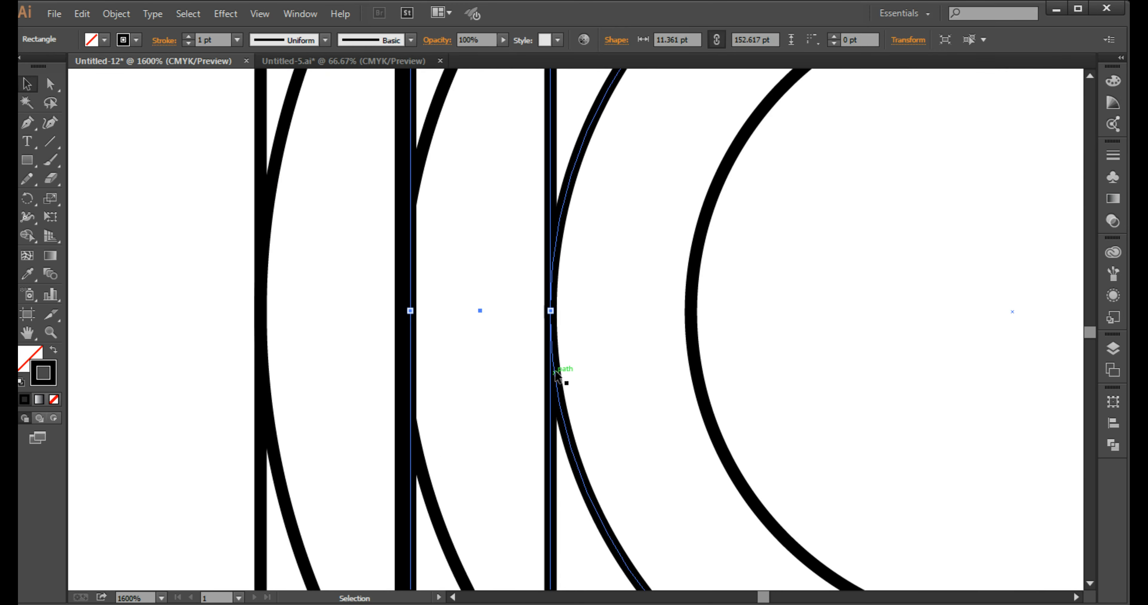
scroll(546, 300, "down", 3)
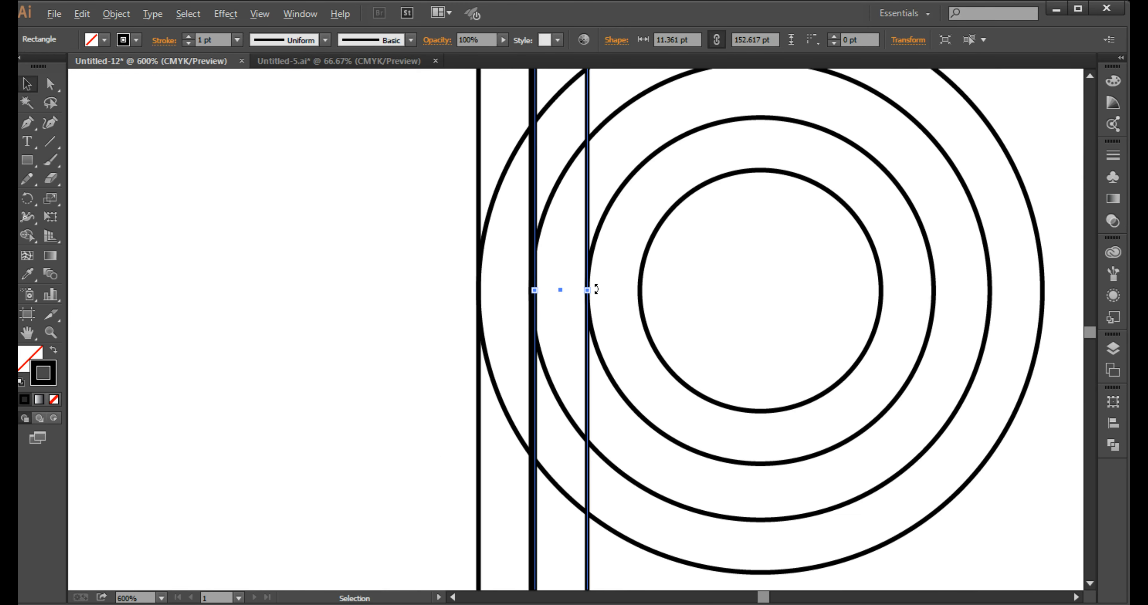
scroll(596, 289, "down", 2)
left_click_drag(630, 107, 512, 196)
key("Delete")
Step: Try a duplicate of the vertical strip between the left edges of the two inner circles, check its alignment, and delete it
left_click(490, 196)
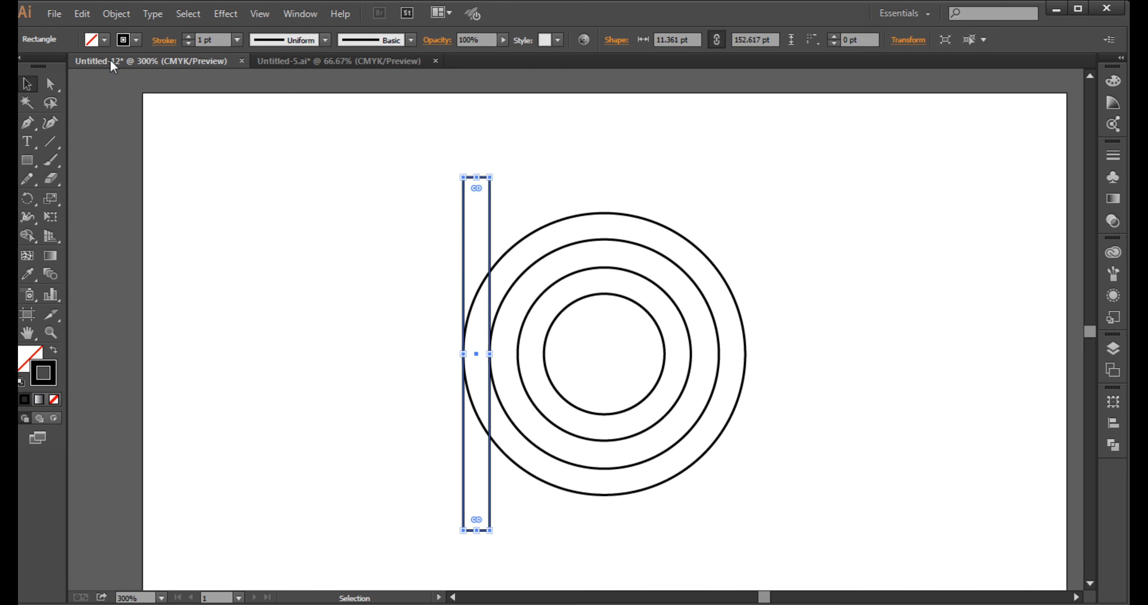
left_click(82, 14)
left_click(82, 13)
left_click(82, 13)
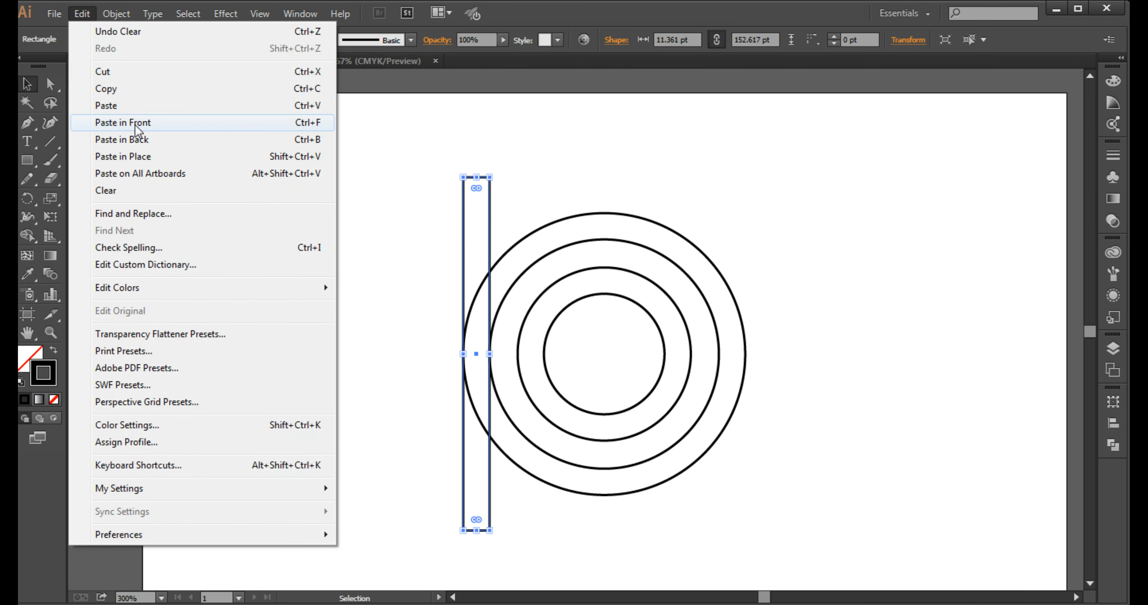
left_click(134, 124)
left_click_drag(487, 214, 546, 225)
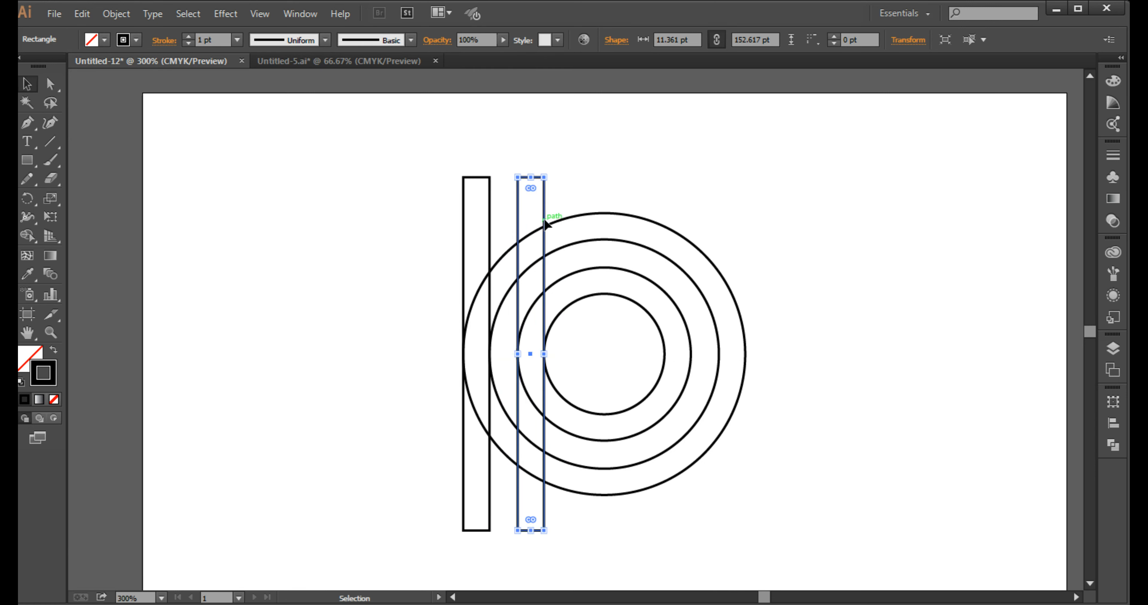
scroll(546, 365, "up", 4)
left_click(530, 225)
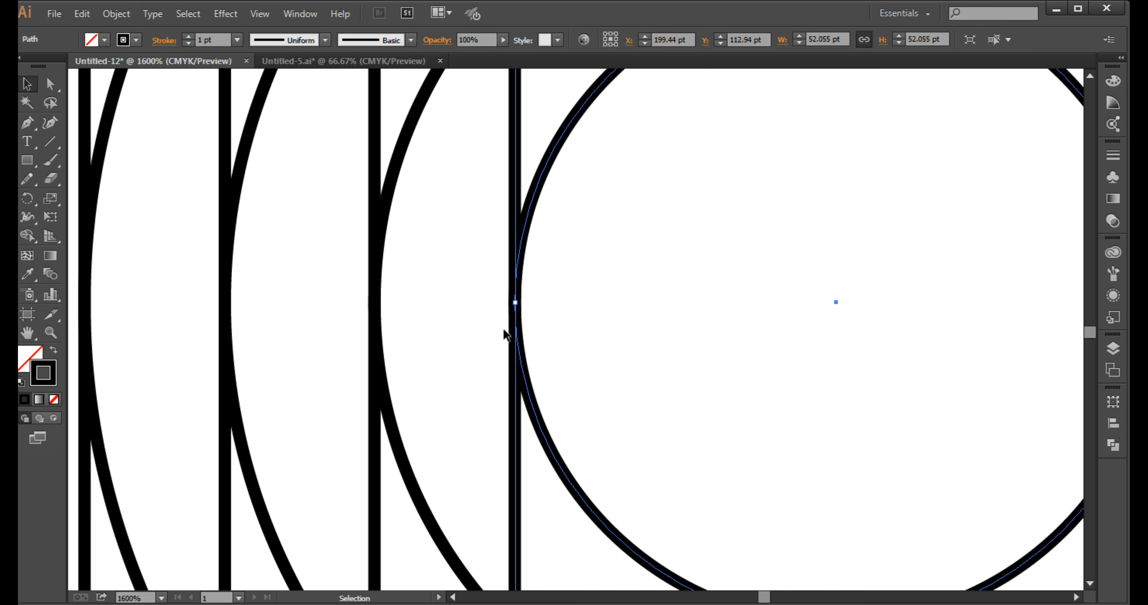
scroll(505, 333, "up", 2)
scroll(515, 304, "down", 4)
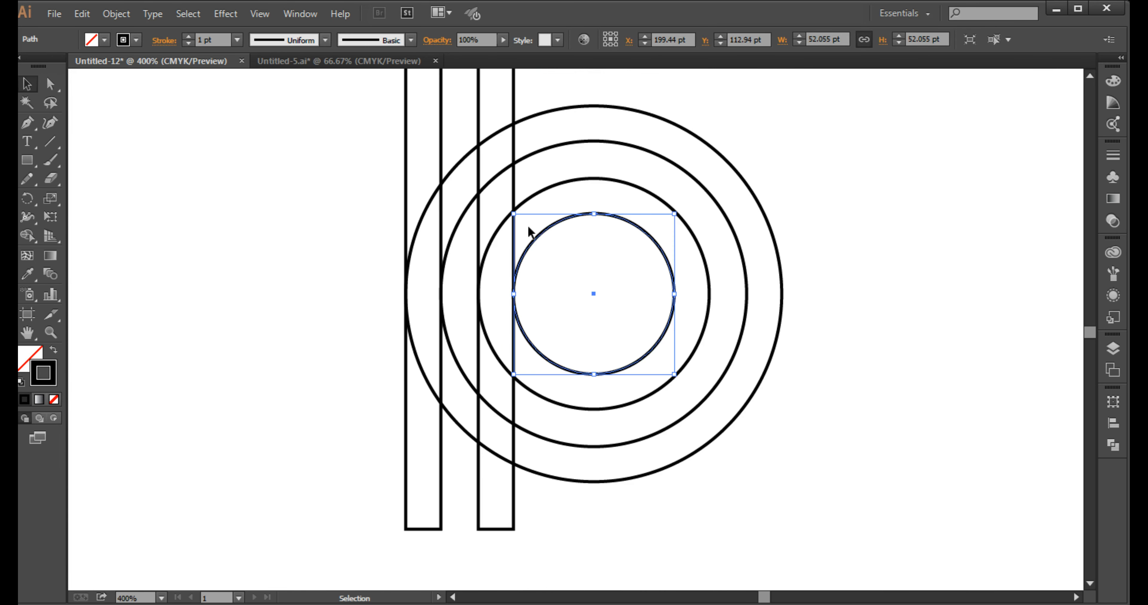
left_click(478, 113)
key("Delete")
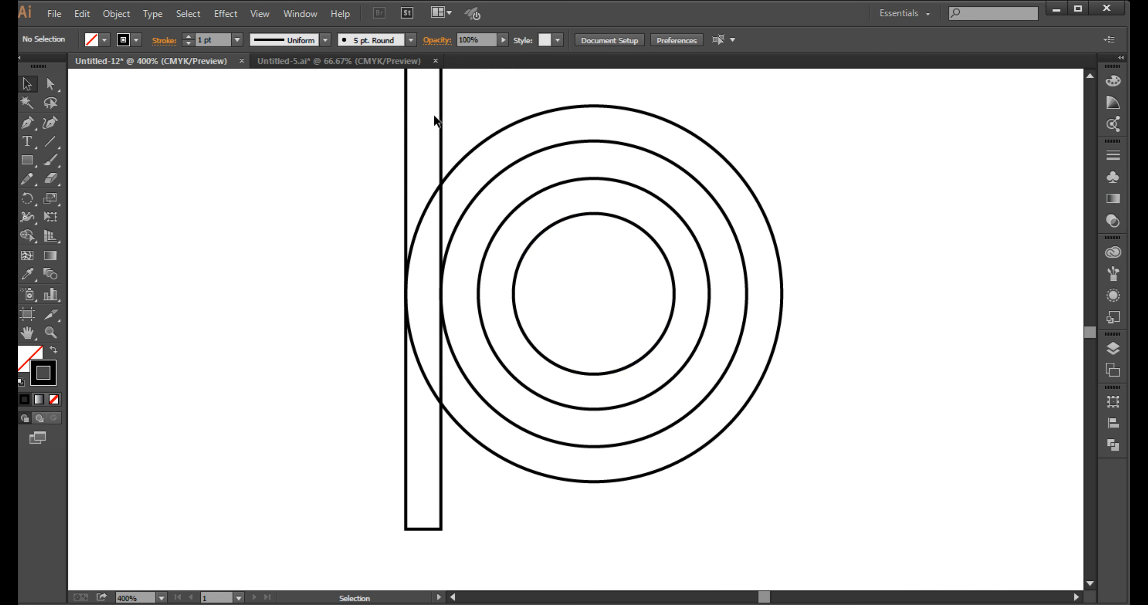
Step: Move the strip between the right edges of the two outer circles and place a duplicate between the right edges of the two inner circles
left_click_drag(438, 115, 780, 168)
key("ctrl+minus")
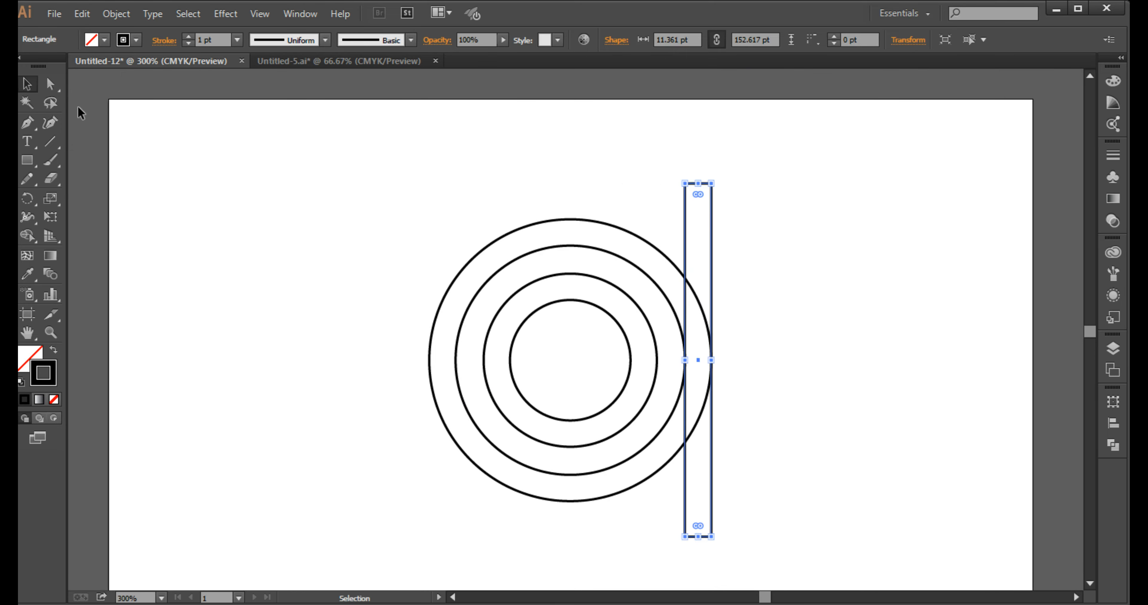
left_click(82, 14)
left_click(96, 88)
left_click(82, 14)
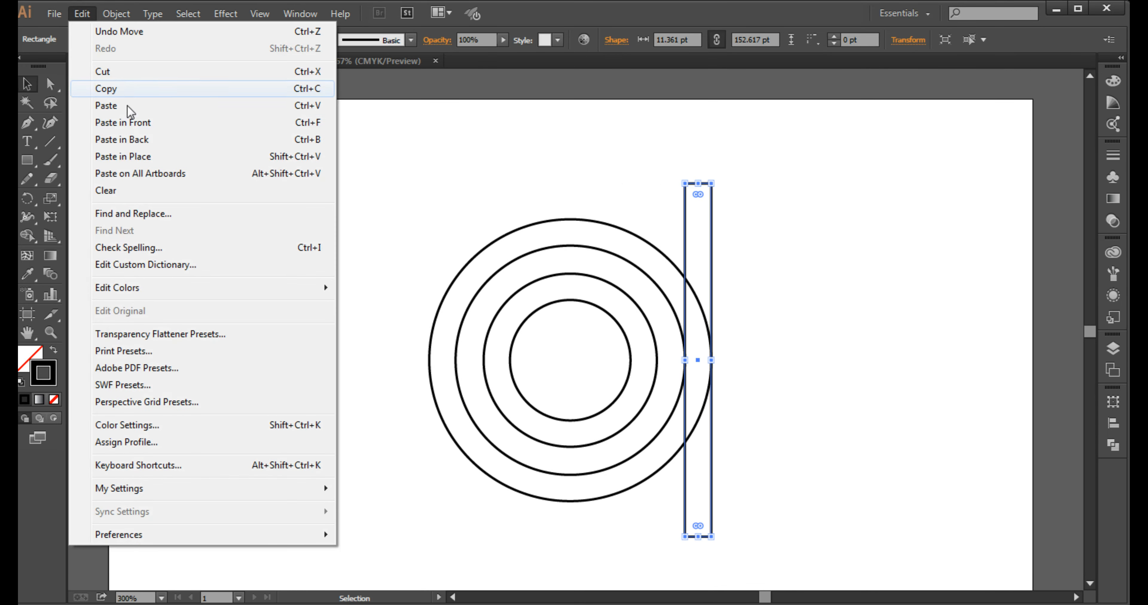
left_click(103, 123)
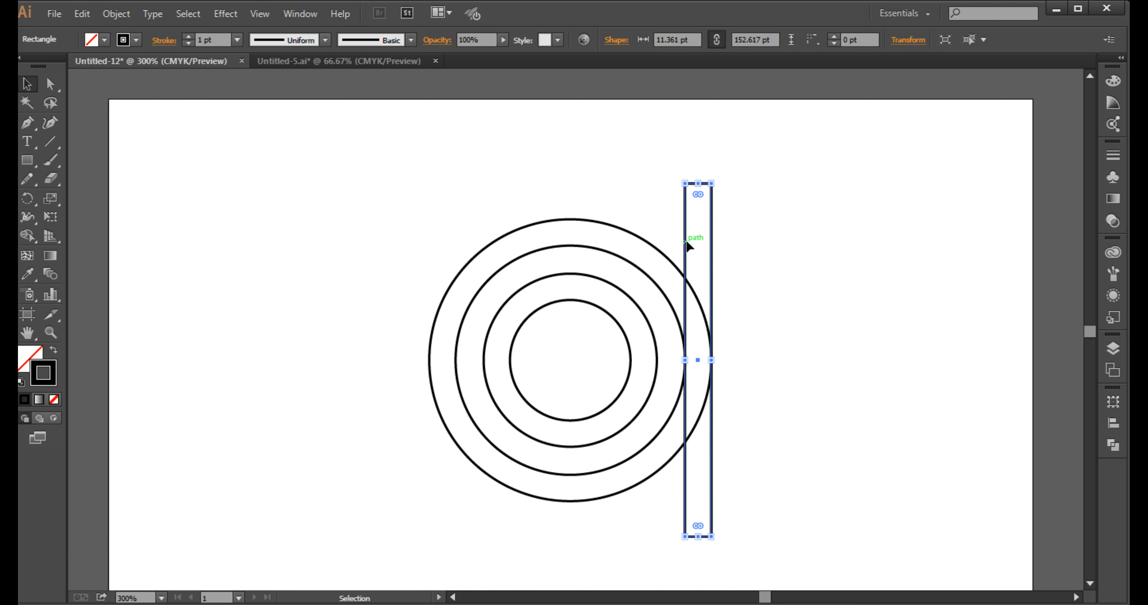
left_click_drag(685, 240, 630, 246)
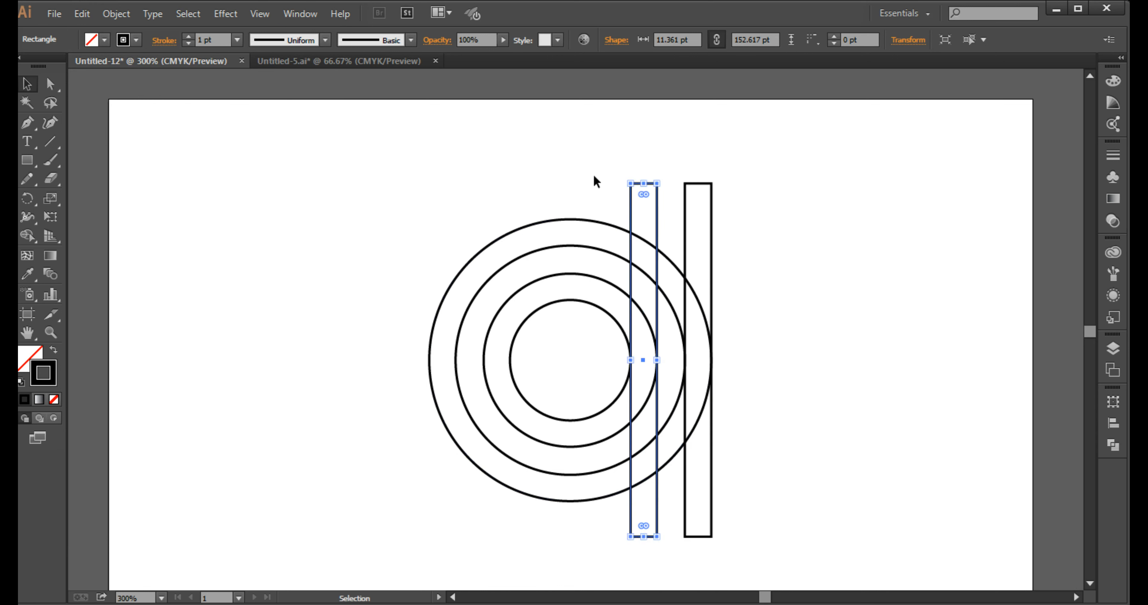
left_click(595, 181)
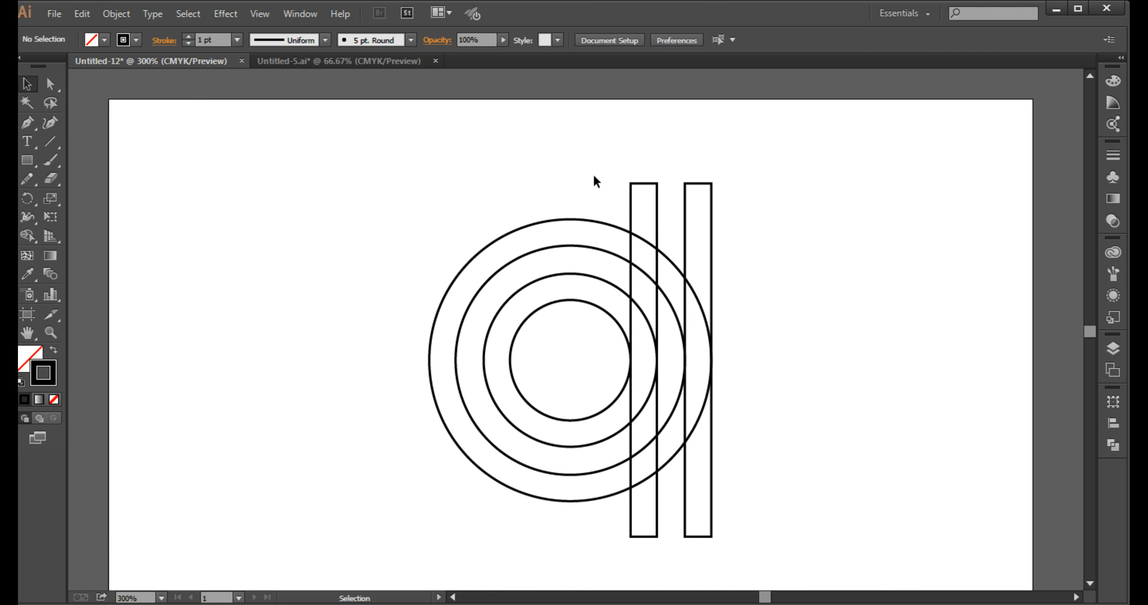
Step: Duplicate the inner vertical strip and place the copy directly against its left side
left_click(630, 212)
left_click(81, 14)
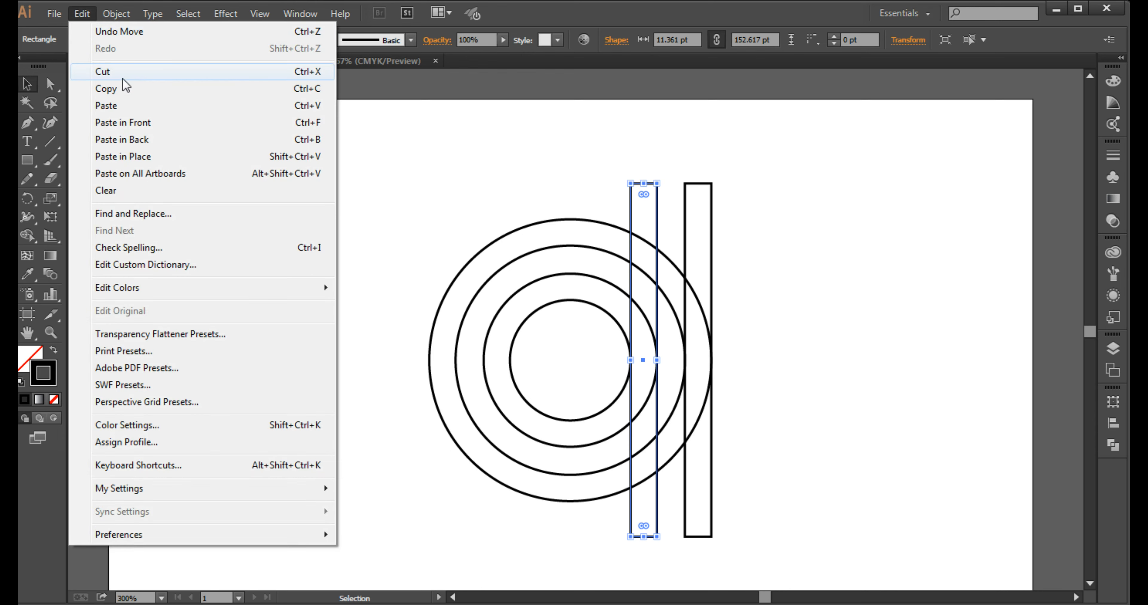
left_click(117, 87)
left_click(83, 18)
left_click(141, 120)
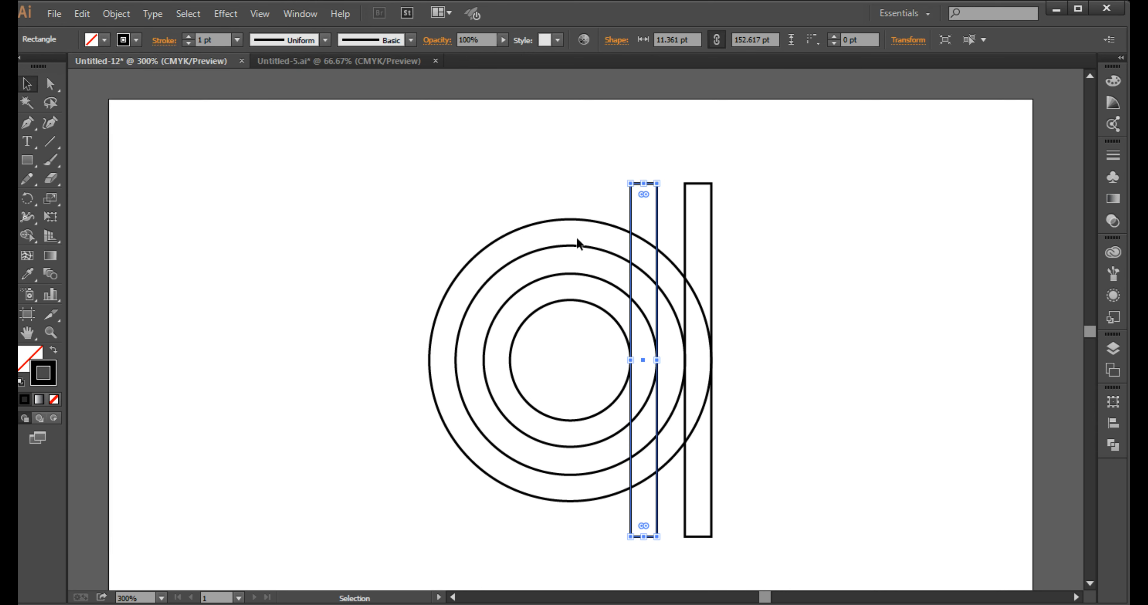
left_click_drag(628, 209, 603, 208)
Step: Duplicate the leftmost strip and place the copy against its left side, making three adjoining strips near the circles' centre
left_click(81, 14)
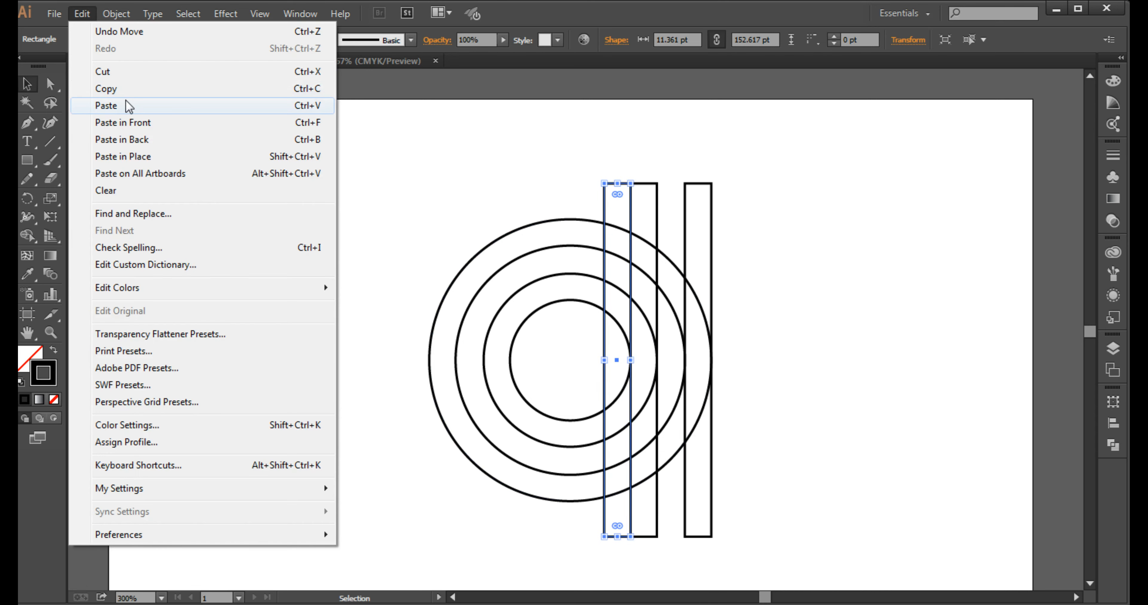
left_click(105, 89)
left_click(81, 13)
left_click(124, 125)
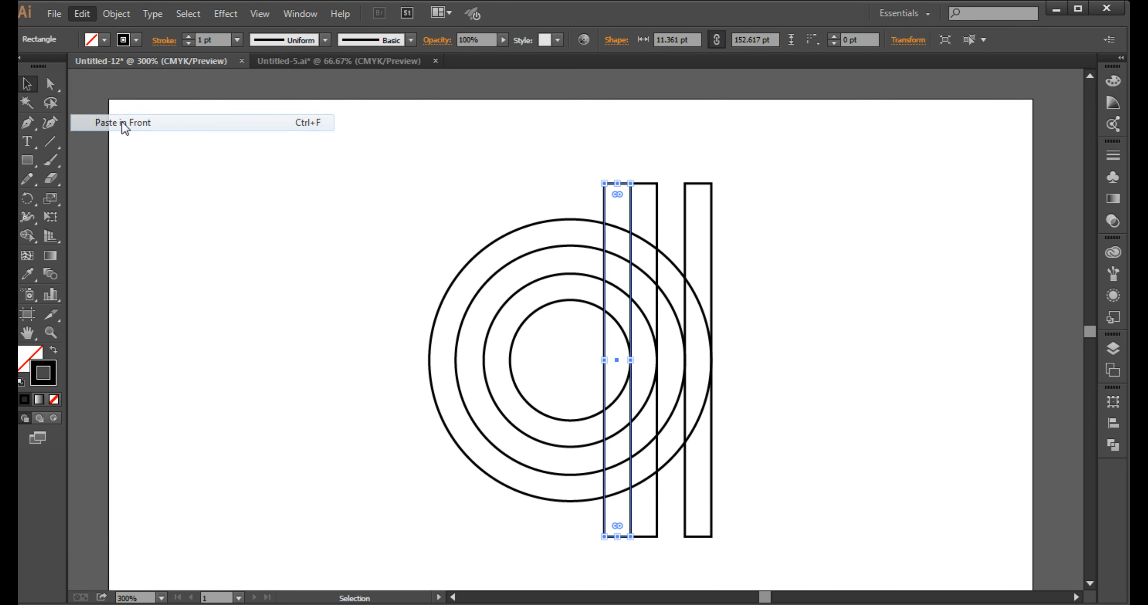
left_click_drag(610, 212, 578, 213)
left_click(555, 182)
Step: Select all the circles and strips for the Shape Builder and set the fill colour to black
left_click_drag(500, 158, 734, 507)
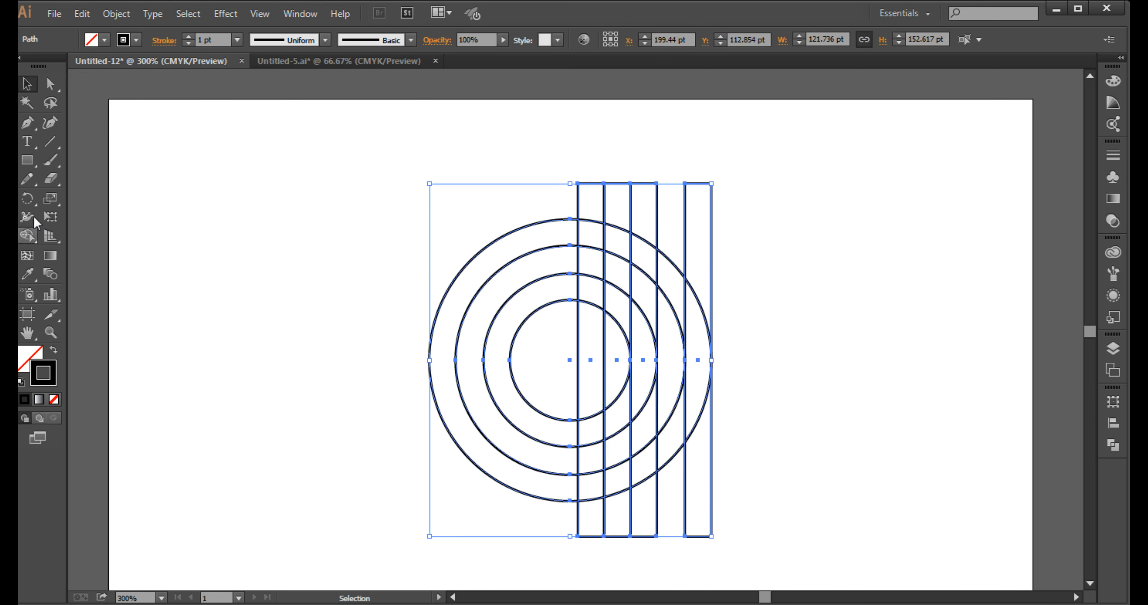
left_click(28, 236)
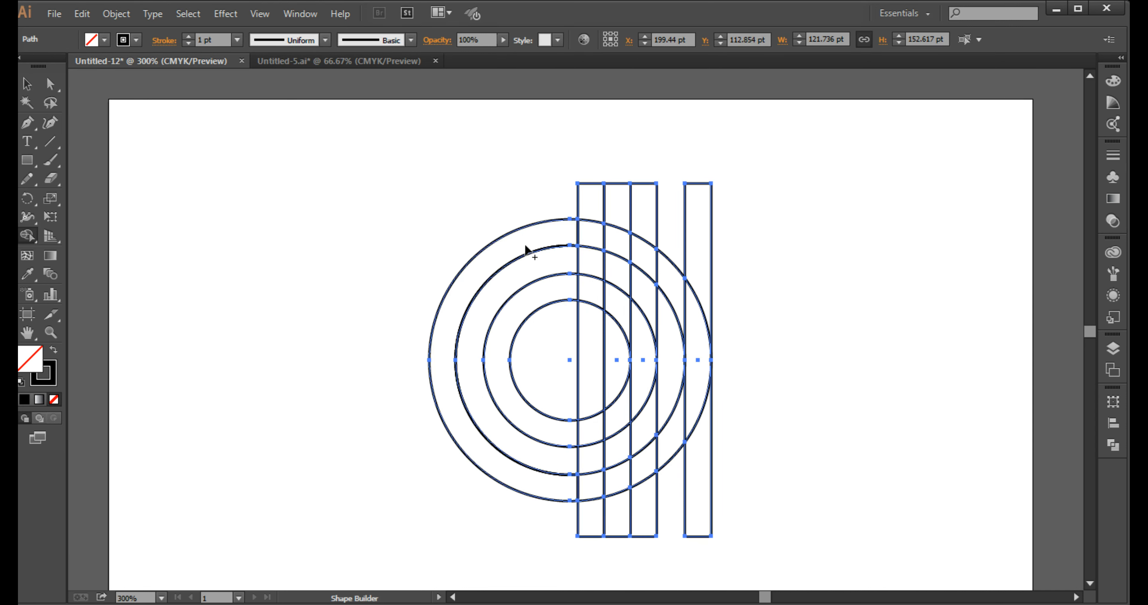
left_click(479, 266)
left_click(105, 40)
left_click(61, 67)
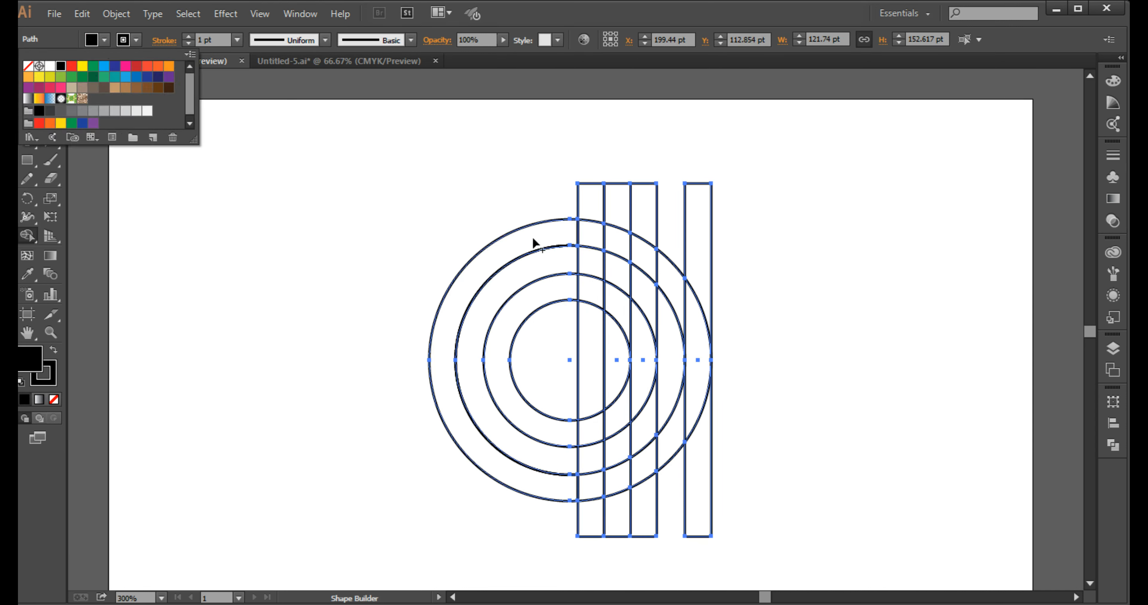
key("Escape")
Step: Fill the left arcs of the outer and inner rings black with Shape Builder, extending both upper ends across the leftmost strip
left_click(480, 262)
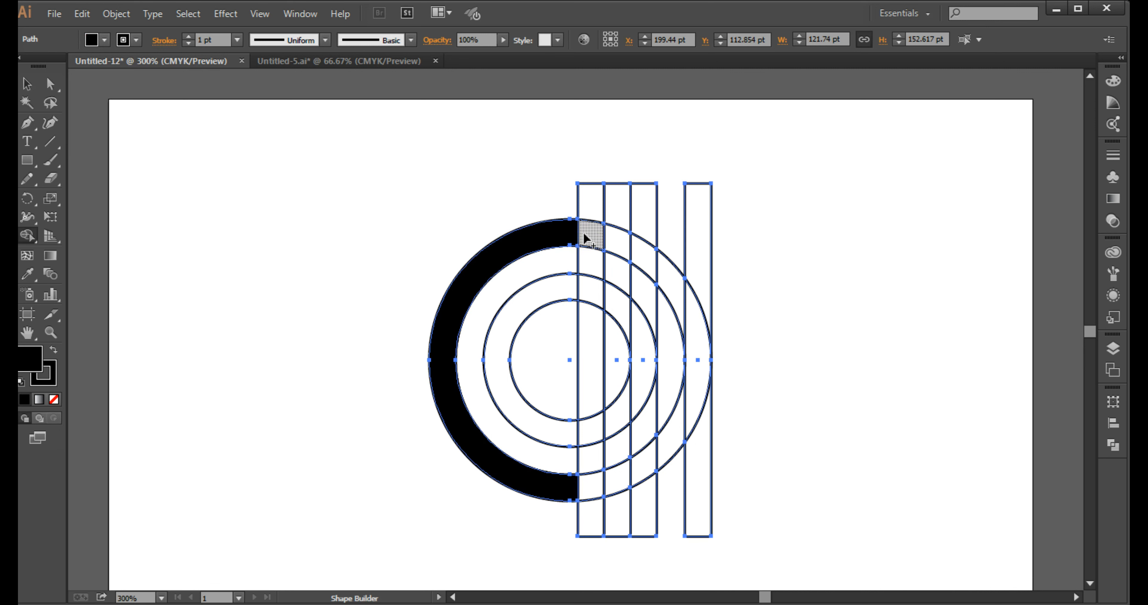
left_click_drag(589, 241, 588, 236)
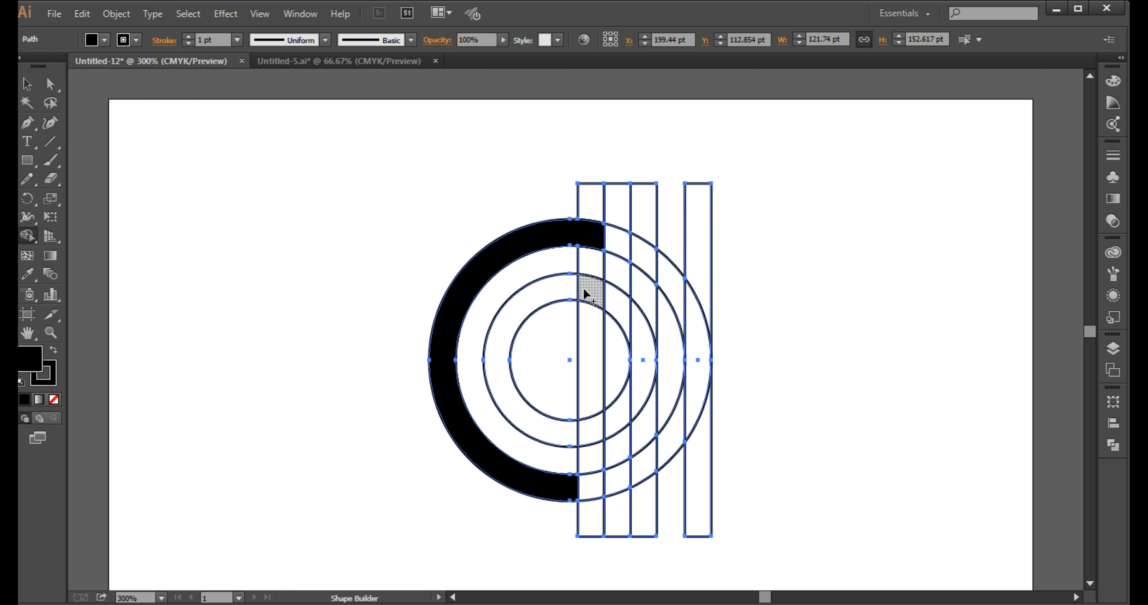
left_click_drag(585, 294, 546, 290)
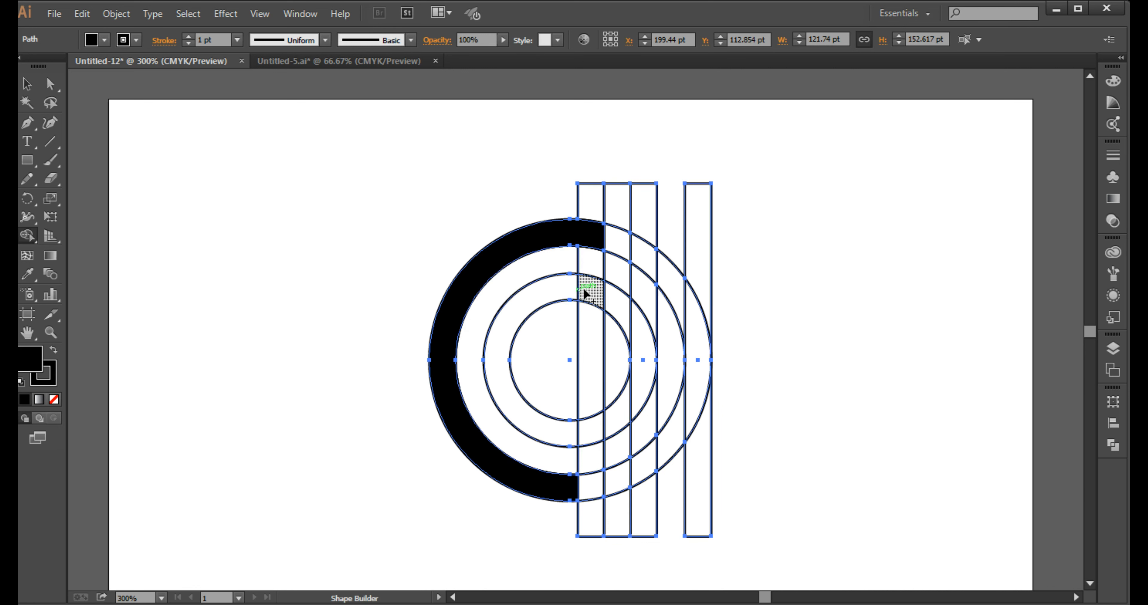
mouse_move(585, 294)
left_mouse_down()
mouse_move(565, 293)
mouse_move(579, 294)
left_mouse_up()
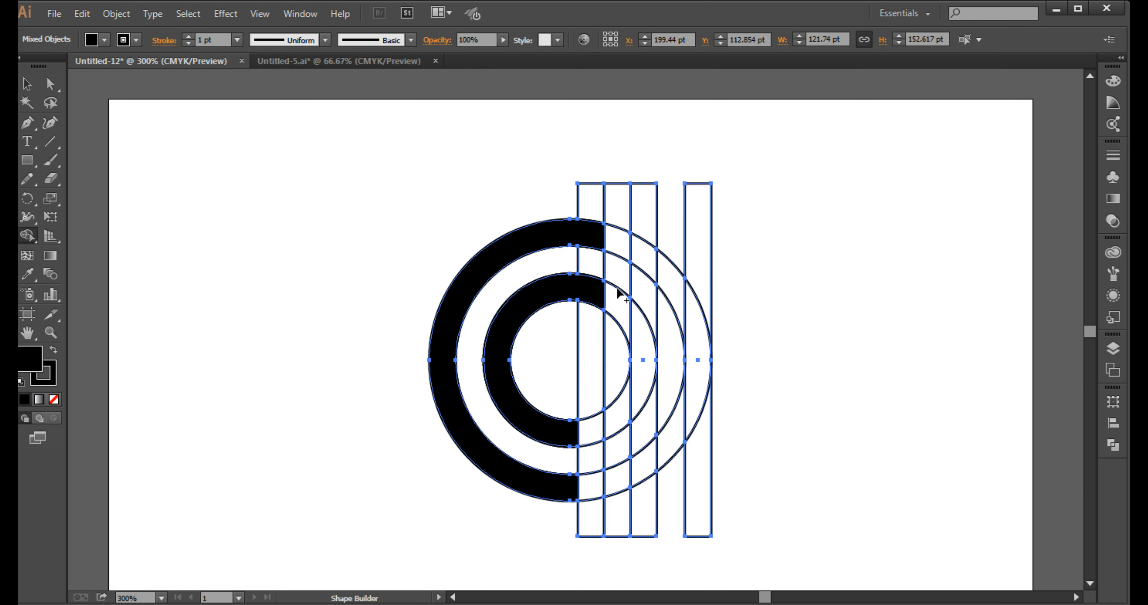
scroll(617, 468, "up", 1)
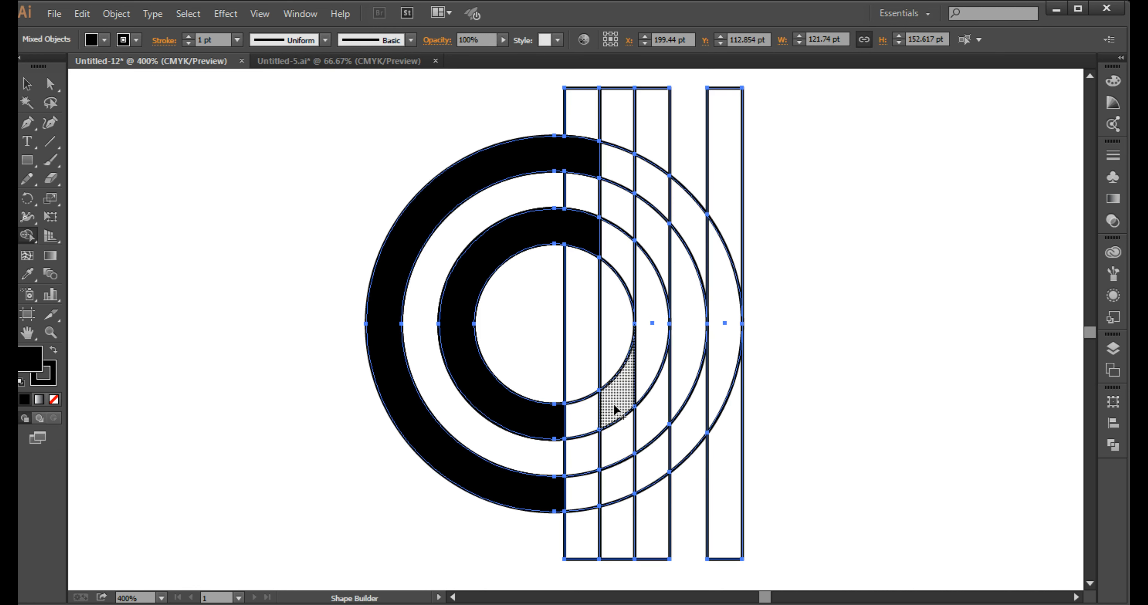
Step: Merge the upper parts of the third and rightmost strips with the inner and outer rings' lower-right arcs into black J-shaped bands using Shape Builder
left_click_drag(651, 126, 651, 293)
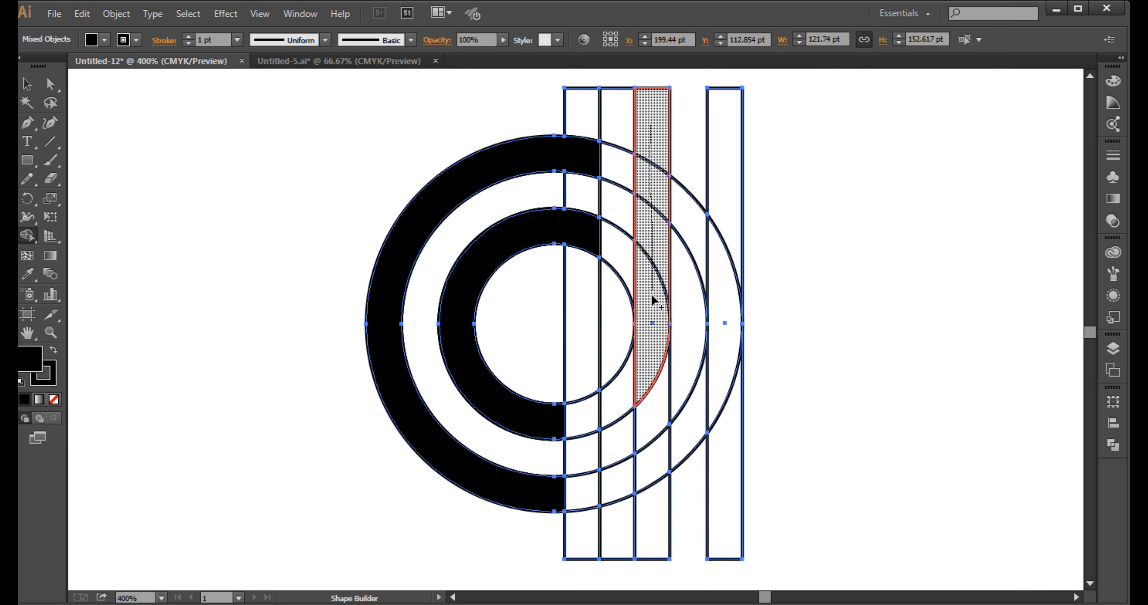
left_click_drag(648, 346, 630, 388)
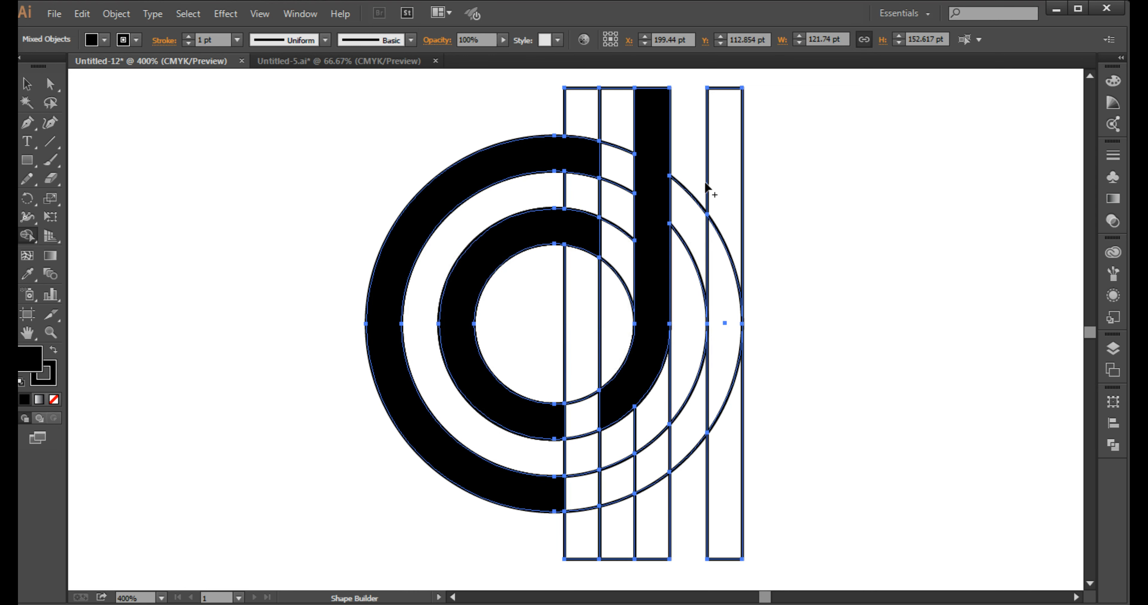
left_click_drag(717, 127, 727, 270)
mouse_move(712, 378)
left_mouse_down()
mouse_move(667, 446)
mouse_move(613, 483)
left_mouse_up()
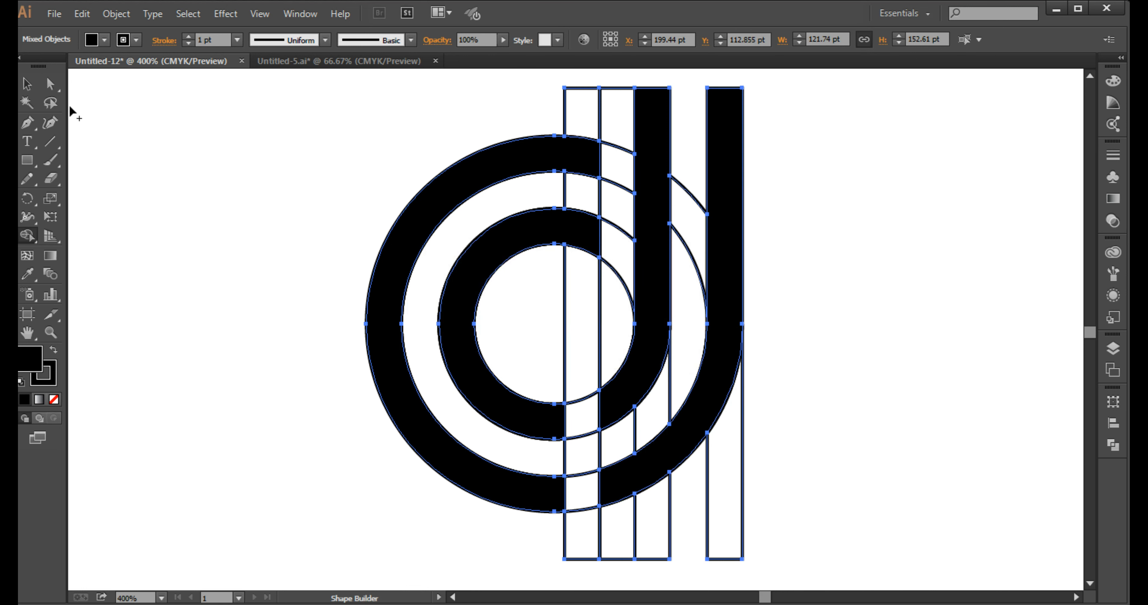
Step: Select the four black logo shapes together and move them left, clear of the leftover construction outlines
left_click(26, 83)
left_click(209, 157)
left_click(50, 84)
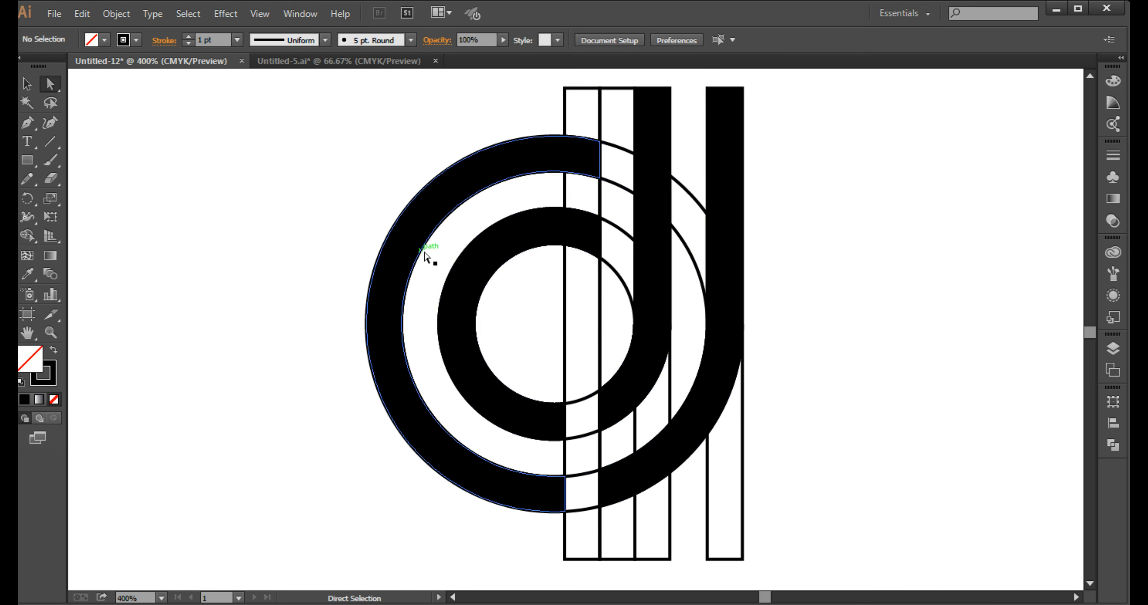
left_click(414, 232)
left_click(464, 303, "shift")
left_click(614, 398, "shift")
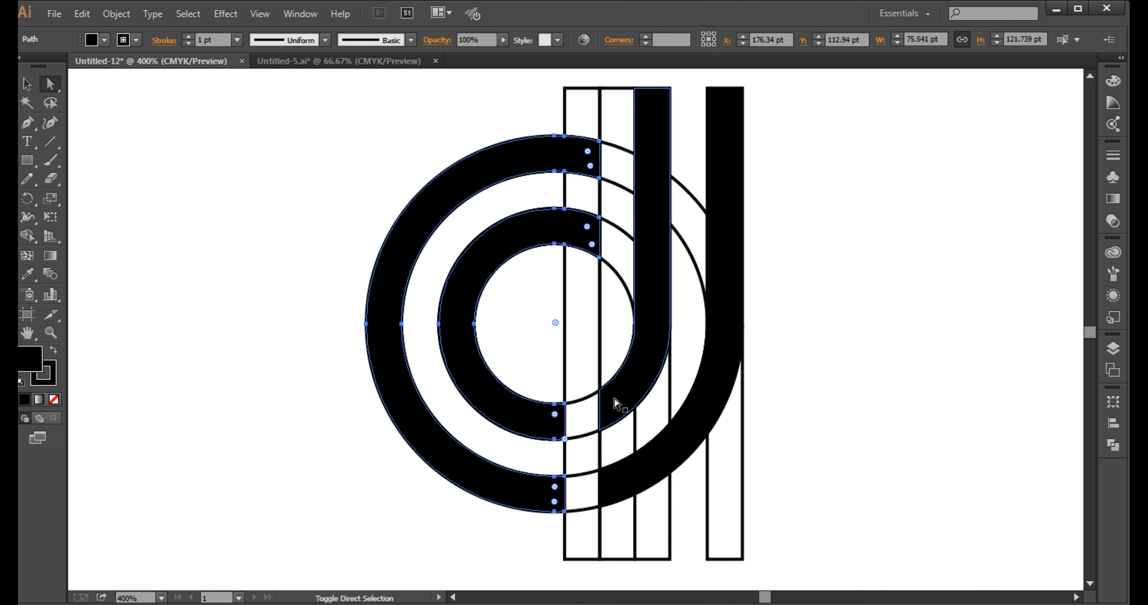
left_click(674, 430, "shift")
scroll(681, 408, "down", 3)
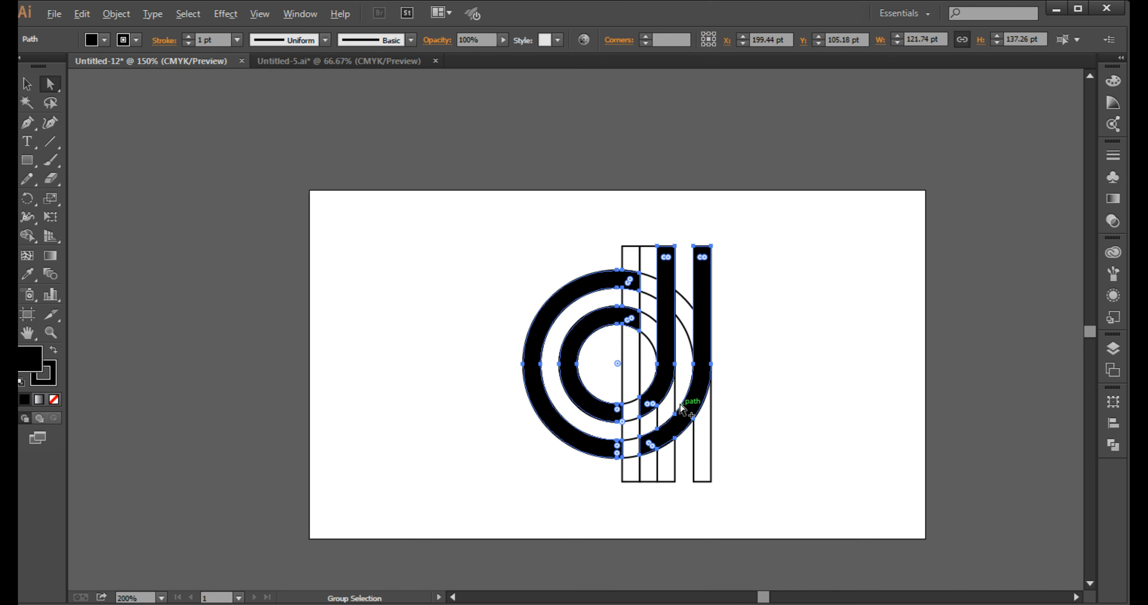
left_click_drag(692, 400, 532, 400)
Step: Delete all the leftover circle and strip outlines beside the black logo
left_click_drag(580, 281, 703, 432)
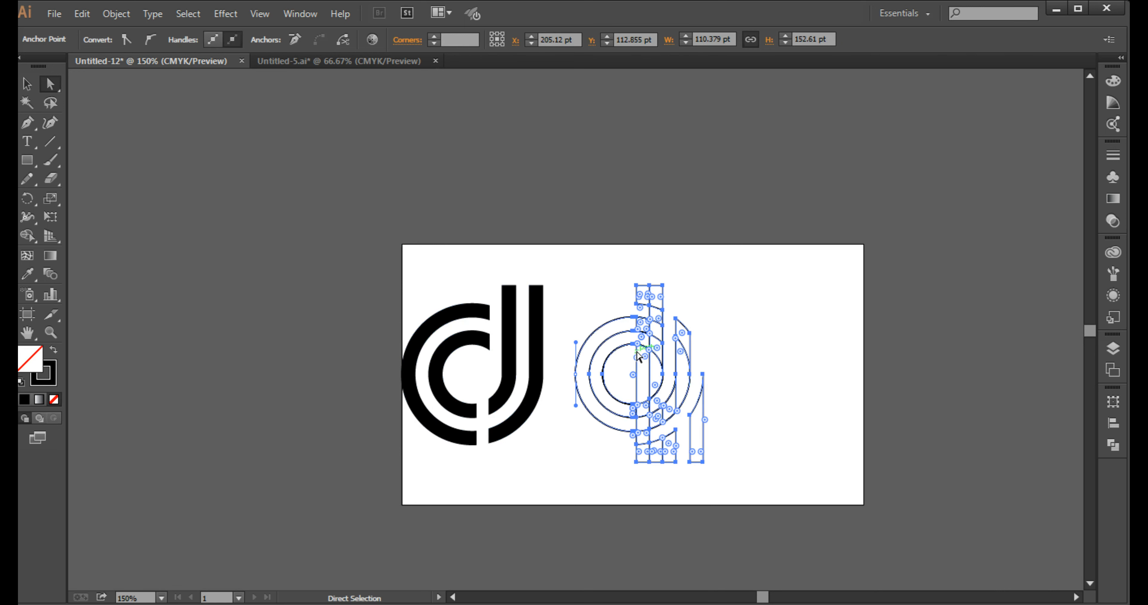
key("Delete")
left_click_drag(611, 314, 569, 463)
key("Delete")
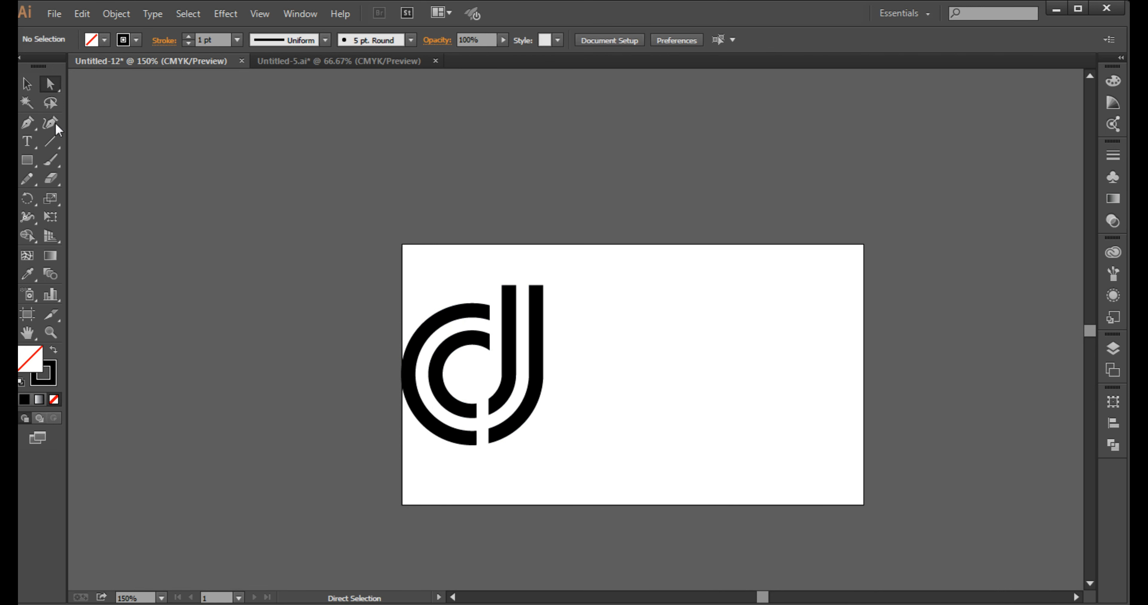
Step: Group the four black logo shapes and move the group right towards the middle of the artboard
left_click_drag(418, 240, 592, 455)
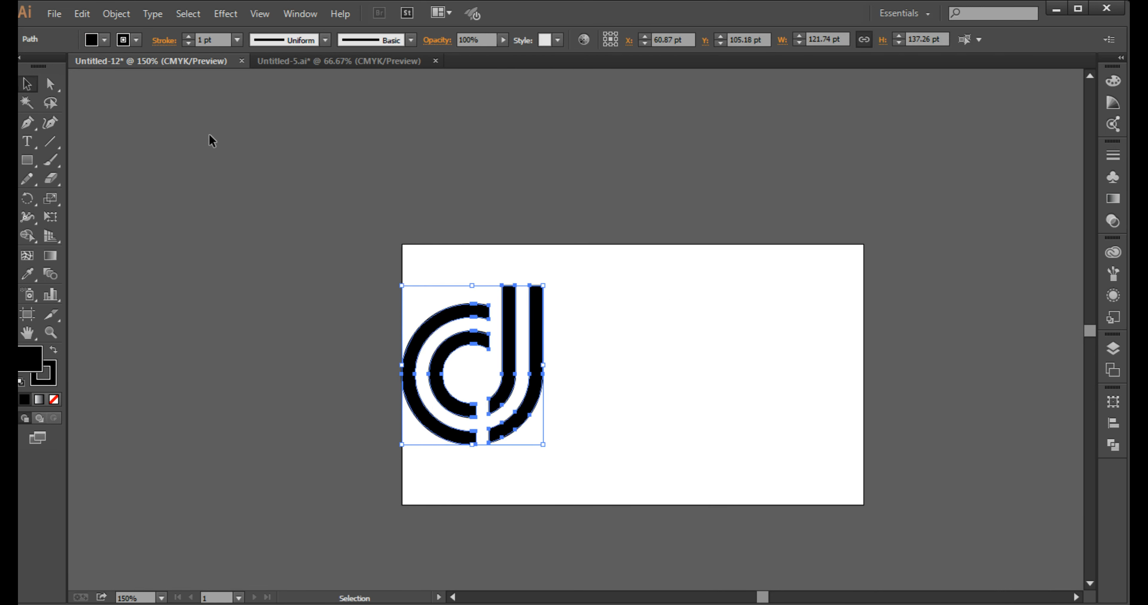
left_click(116, 14)
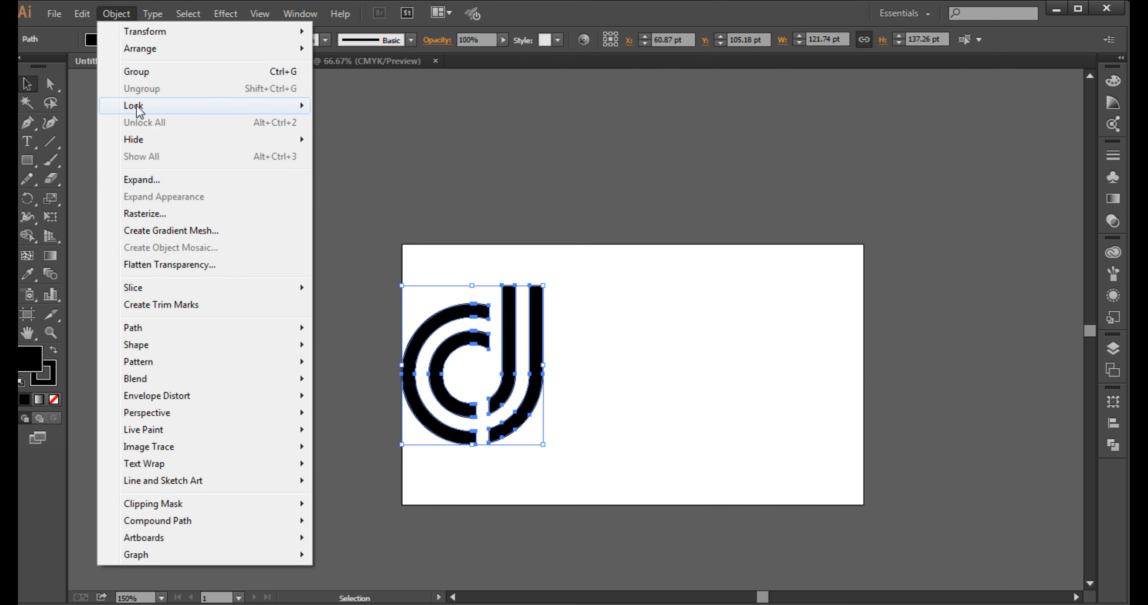
left_click(138, 72)
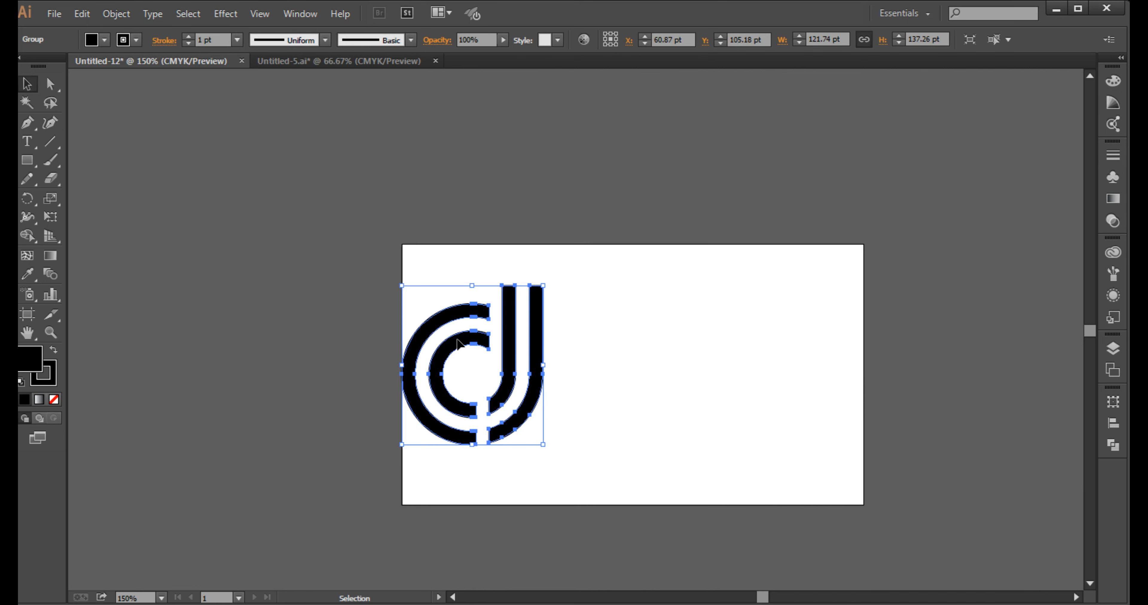
left_click(576, 363)
left_click_drag(513, 389, 635, 389)
left_click(533, 313)
Step: Draw a black rectangle about 399 × 226 pt covering the whole artboard and send it behind the logo
left_click(27, 161)
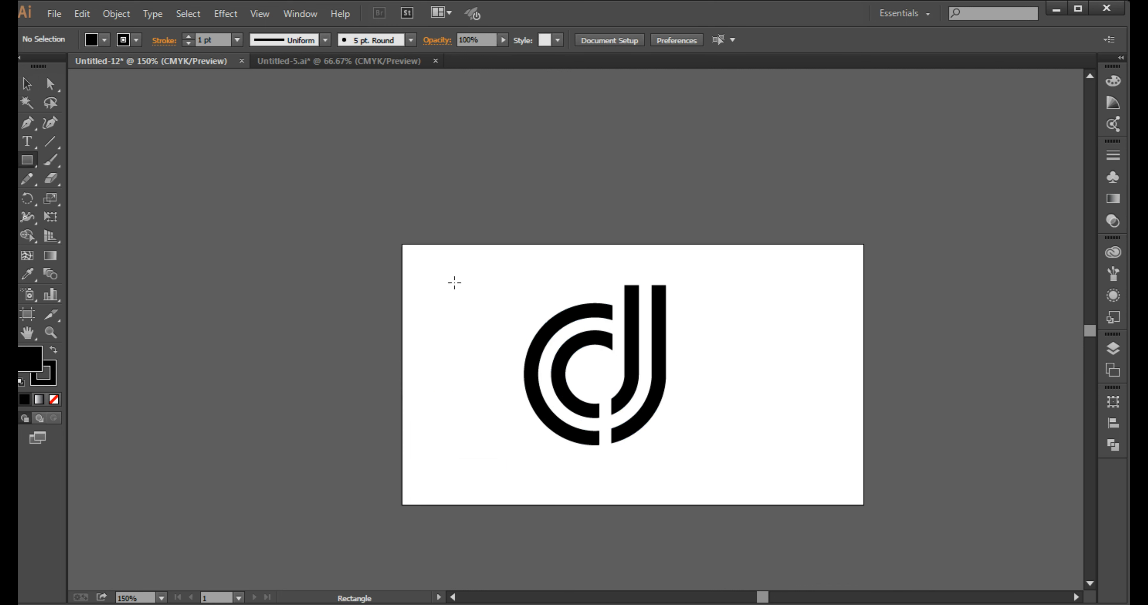
left_click_drag(403, 243, 863, 505)
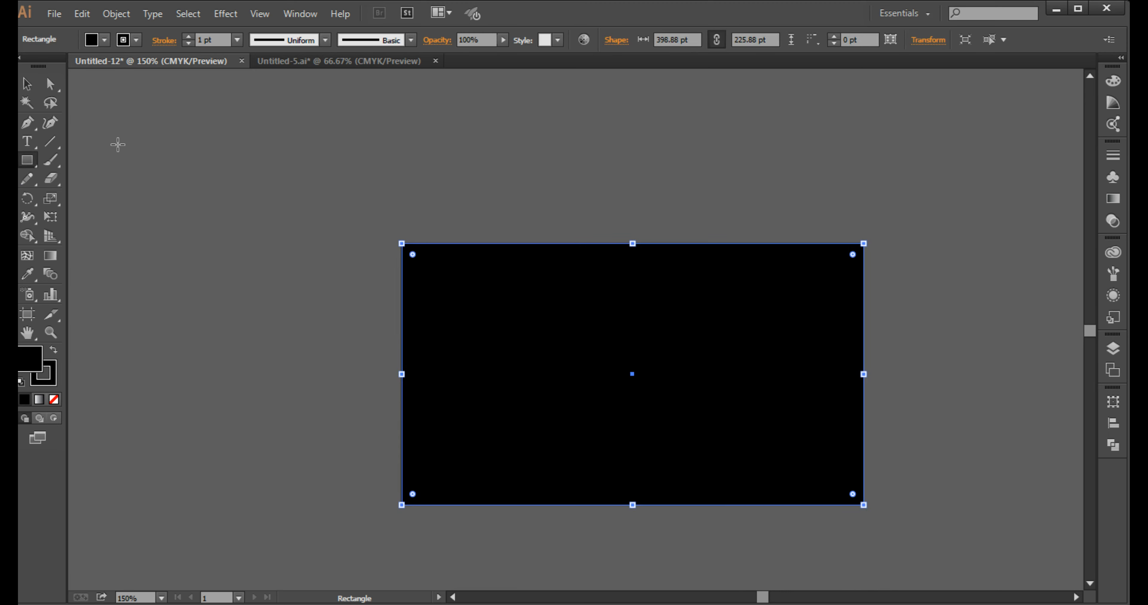
left_click(25, 89)
right_click(485, 357)
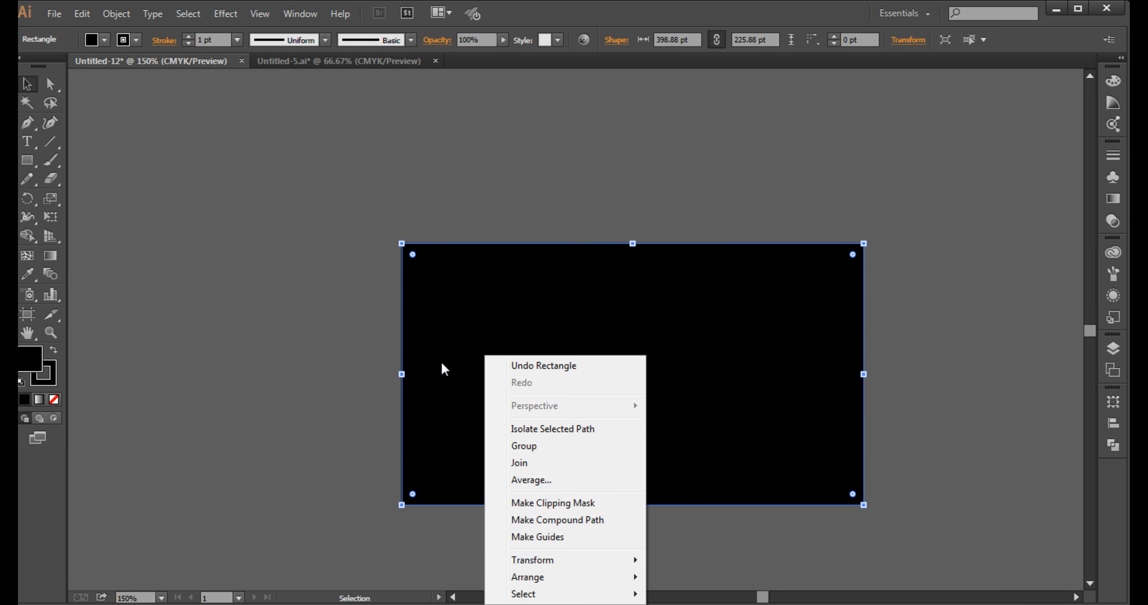
right_click(333, 209)
mouse_move(386, 416)
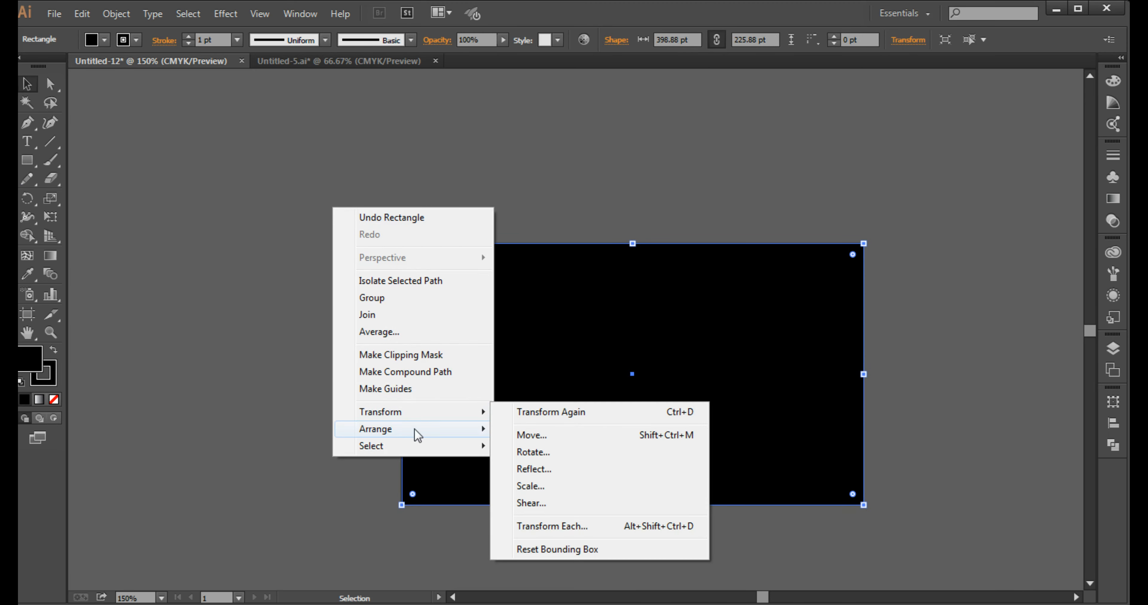
mouse_move(413, 434)
left_click(541, 482)
left_click(365, 346)
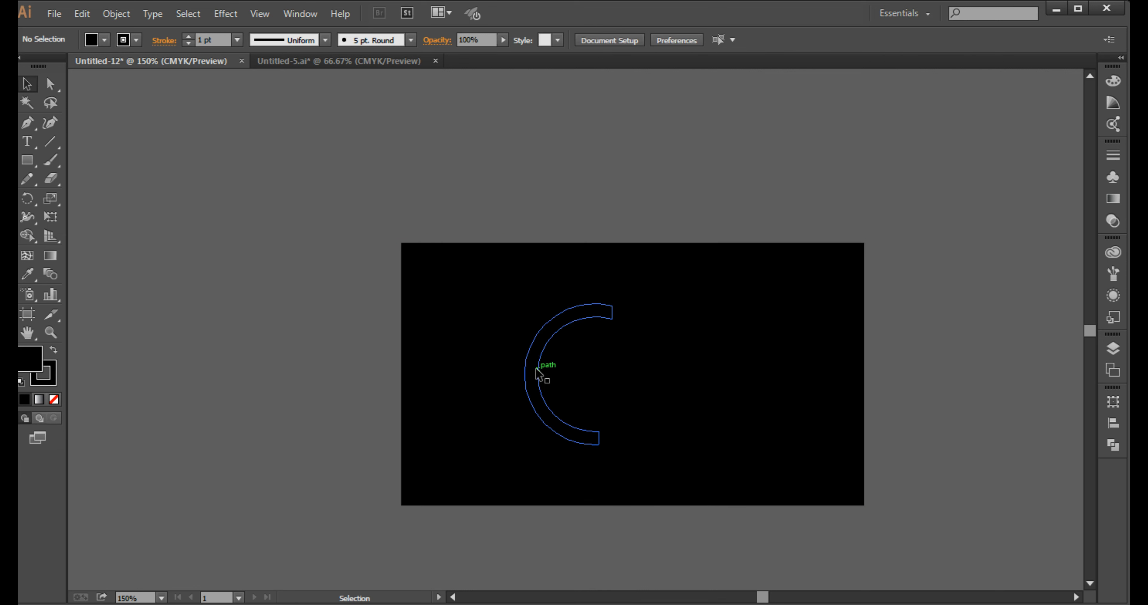
Step: Give the logo group a white fill and no stroke
left_click(541, 377)
left_click(1113, 80)
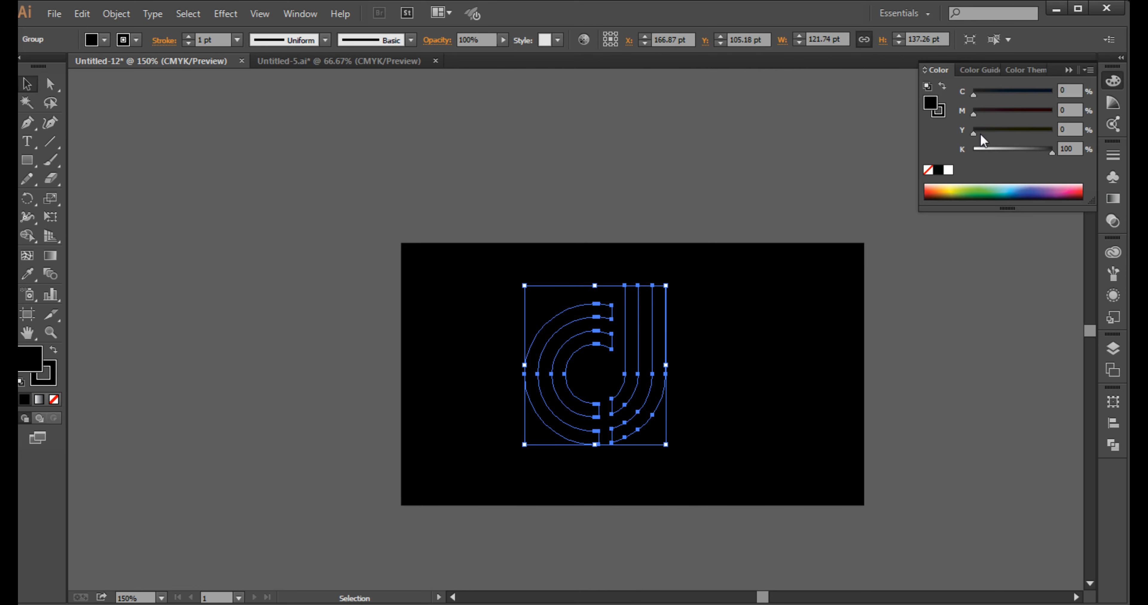
left_click(942, 115)
left_click(948, 170)
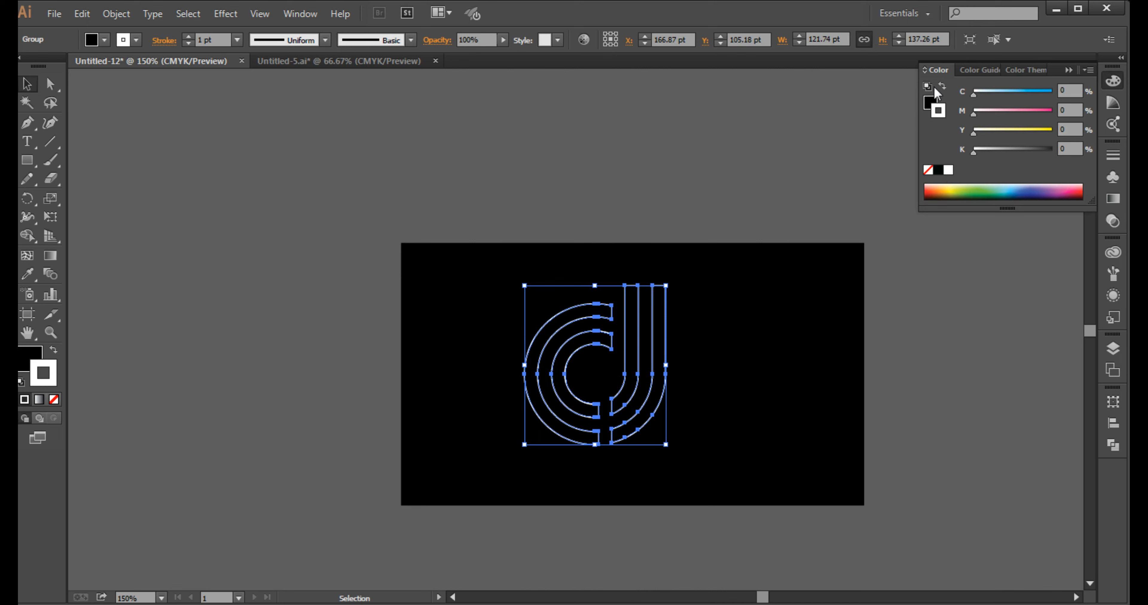
left_click(941, 87)
left_click(928, 170)
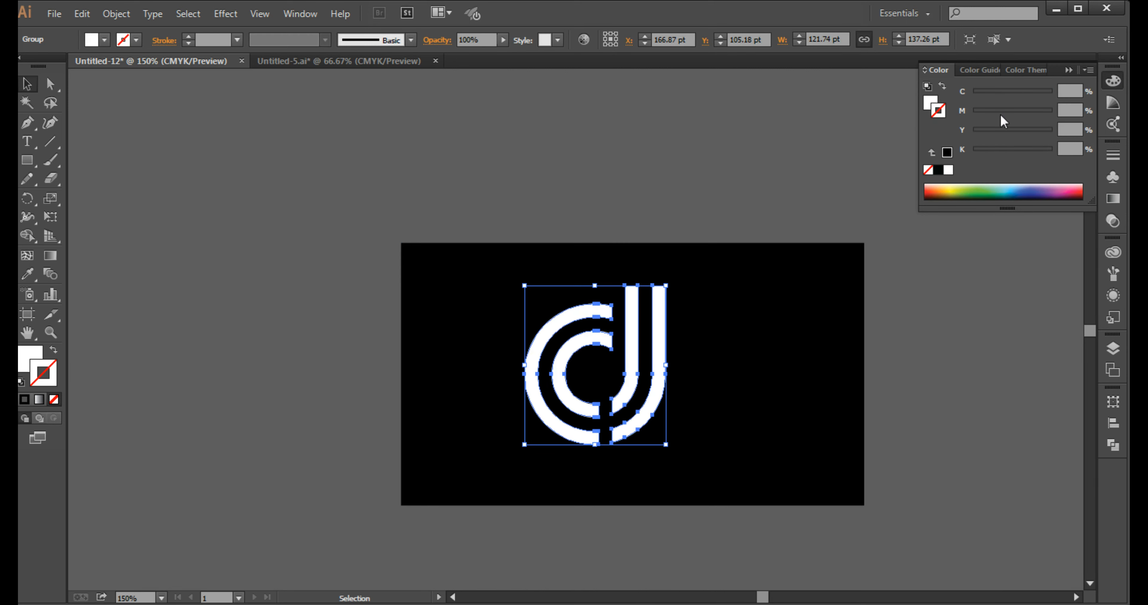
left_click(1068, 69)
Step: Align the logo and the black background rectangle on their horizontal and vertical centres
left_click_drag(923, 167, 575, 423)
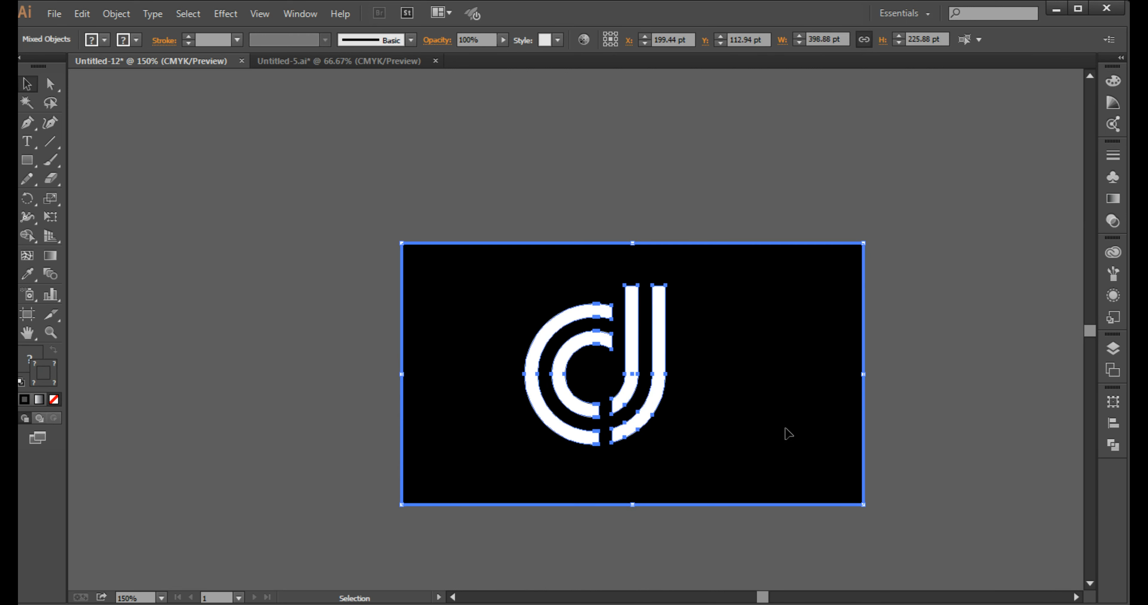
left_click(1112, 423)
left_click(959, 425)
left_click(1048, 352)
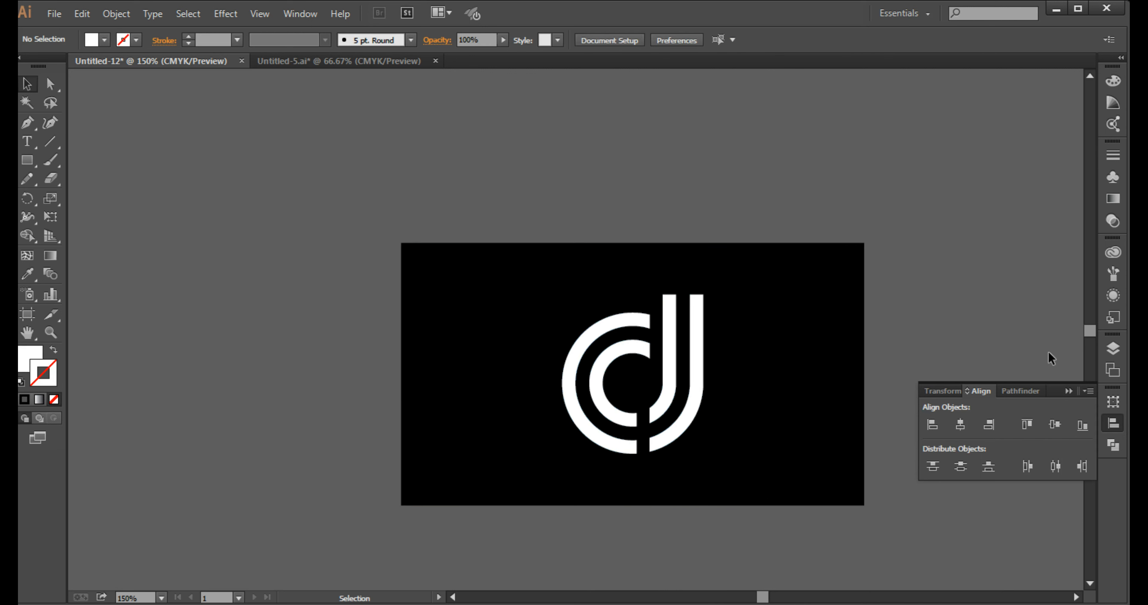
left_click(51, 332)
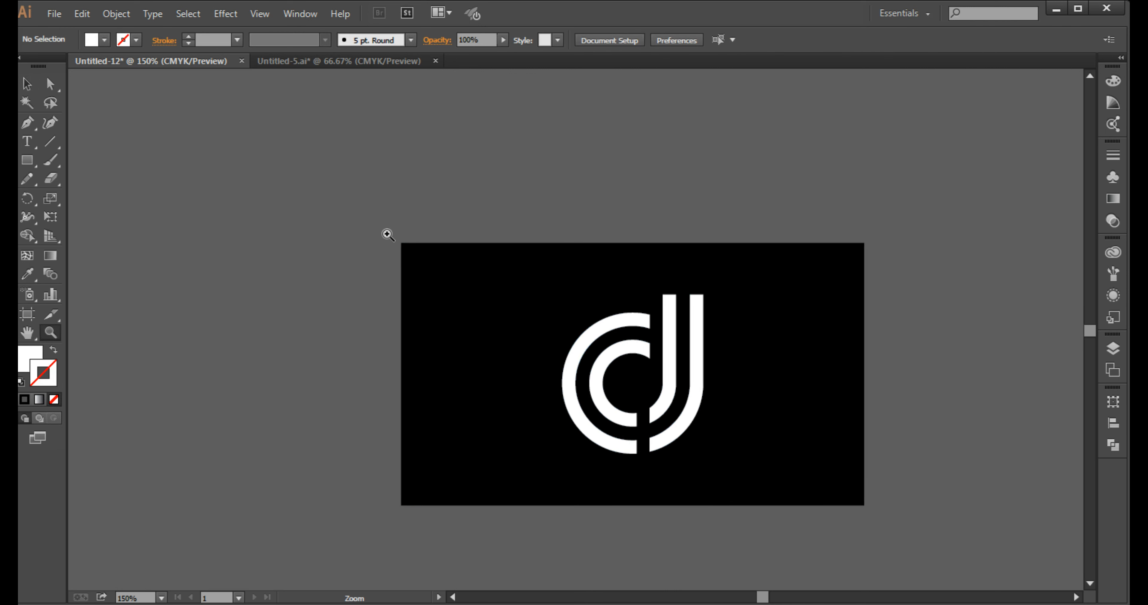
left_click_drag(400, 242, 879, 521)
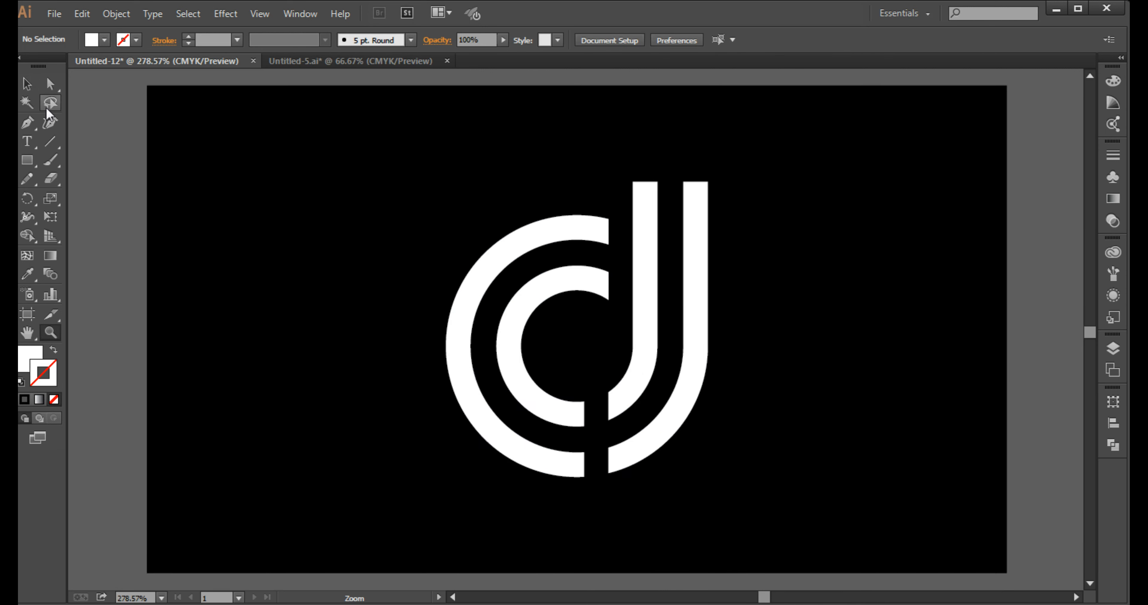
key("v")
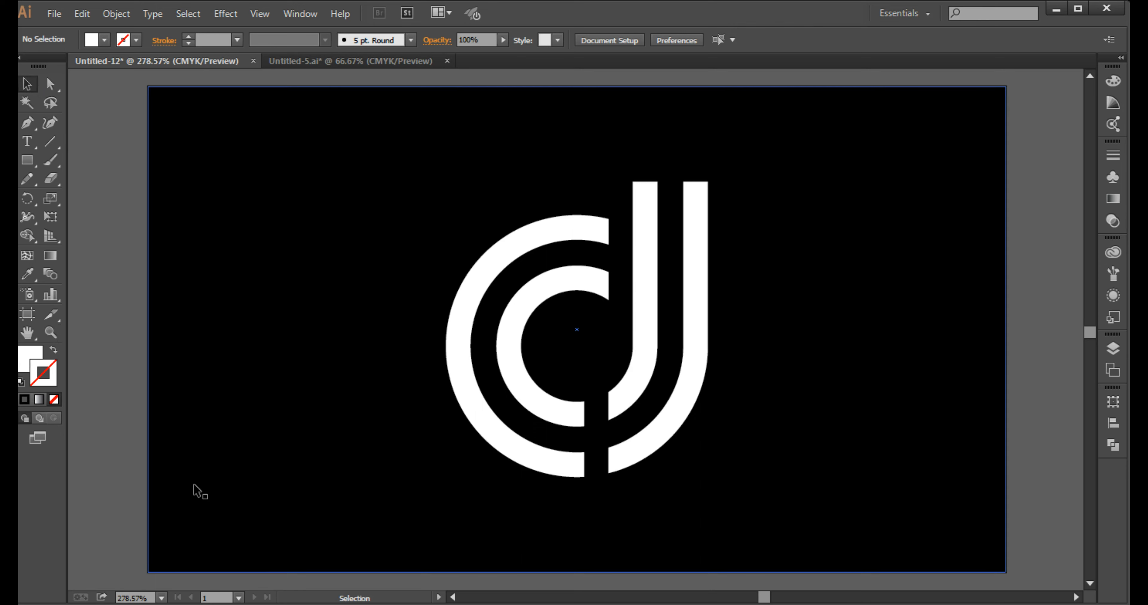